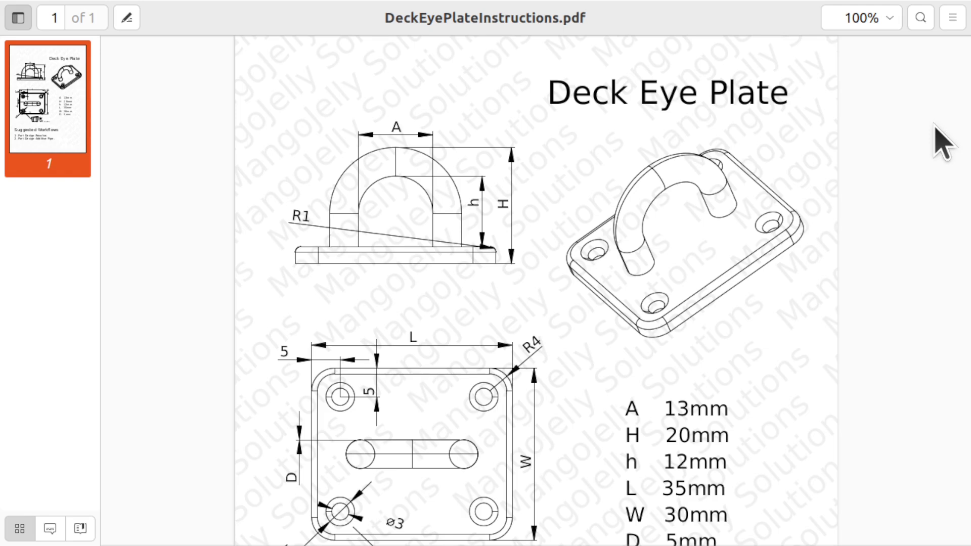
# Examine the deck eye plate's views, dimension table and suggested workflows in the instructions PDF.
pyautogui.middleClick(935, 128)
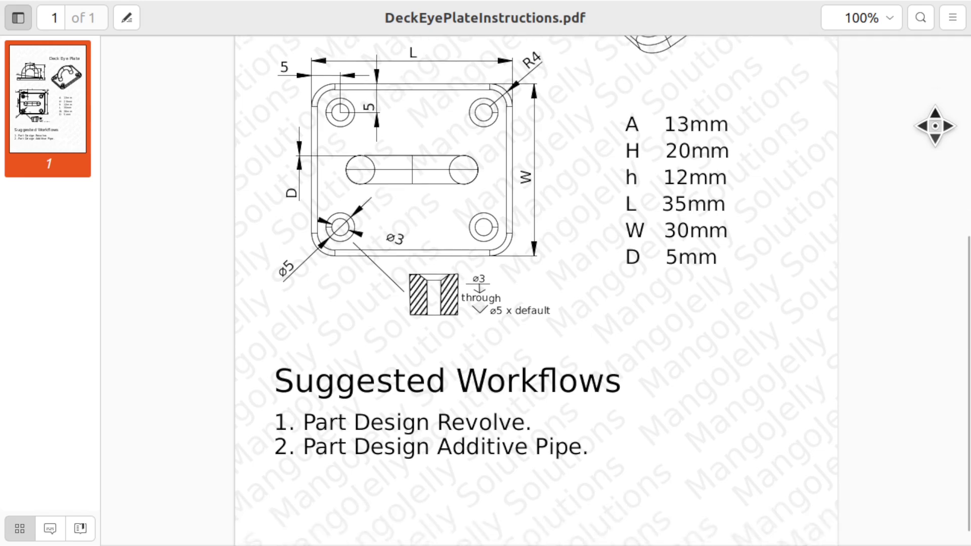
pyautogui.middleClick(935, 127)
pyautogui.middleClick(935, 127)
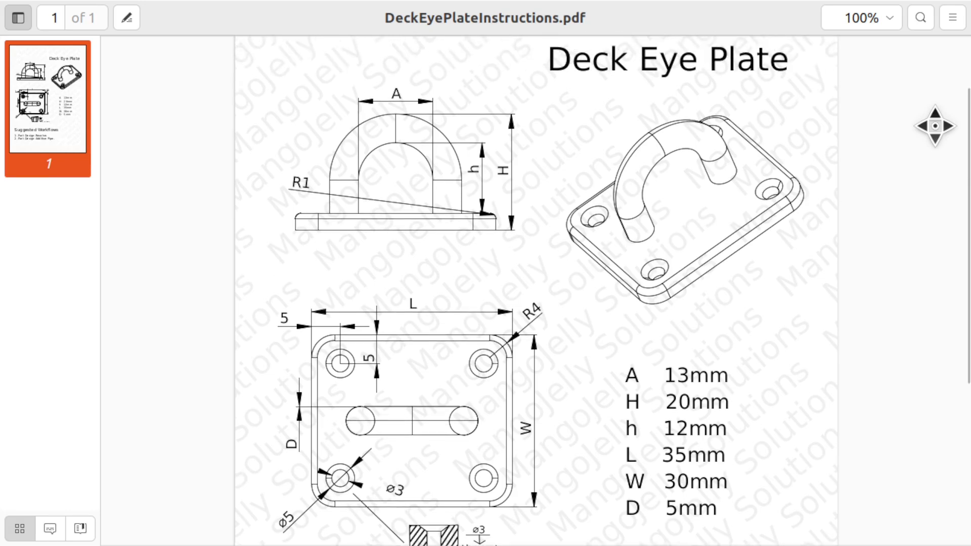
pyautogui.middleClick(936, 126)
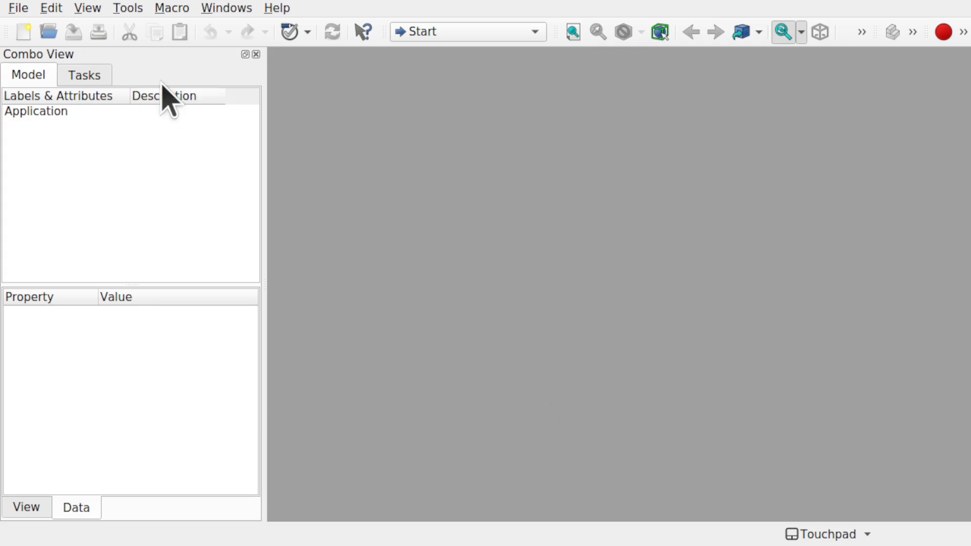
# Switch to FreeCAD and open DeckEyePlate-Page.svg using the Drawing module.
pyautogui.click(17, 7)
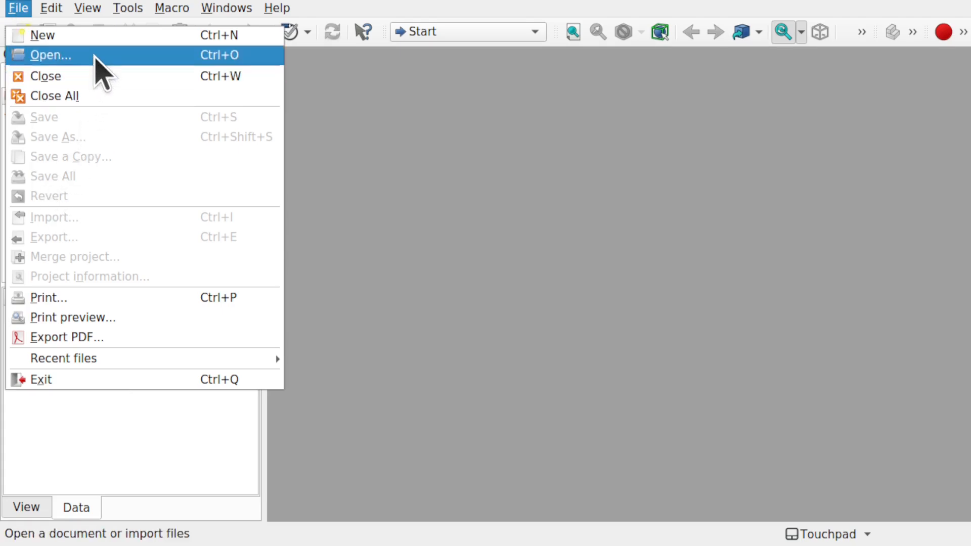
pyautogui.click(102, 73)
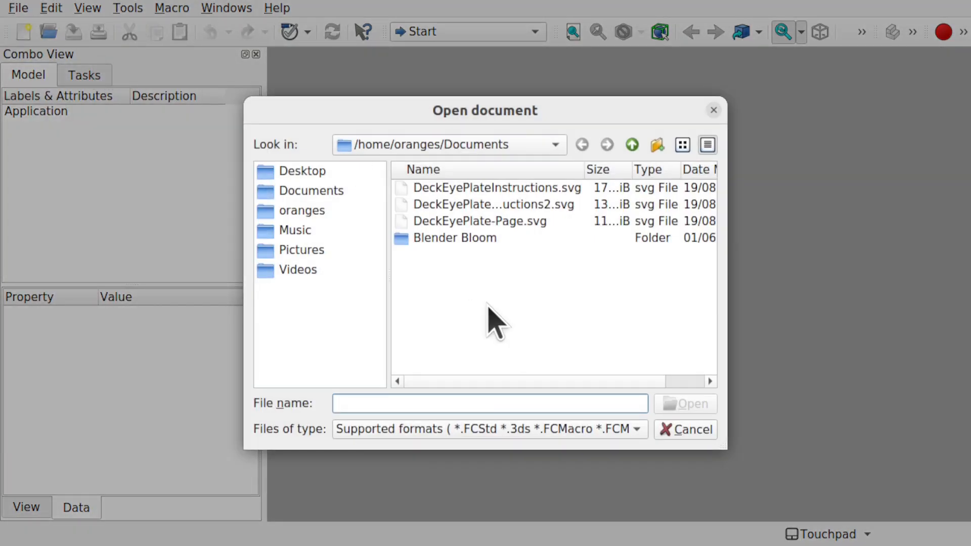
pyautogui.click(514, 225)
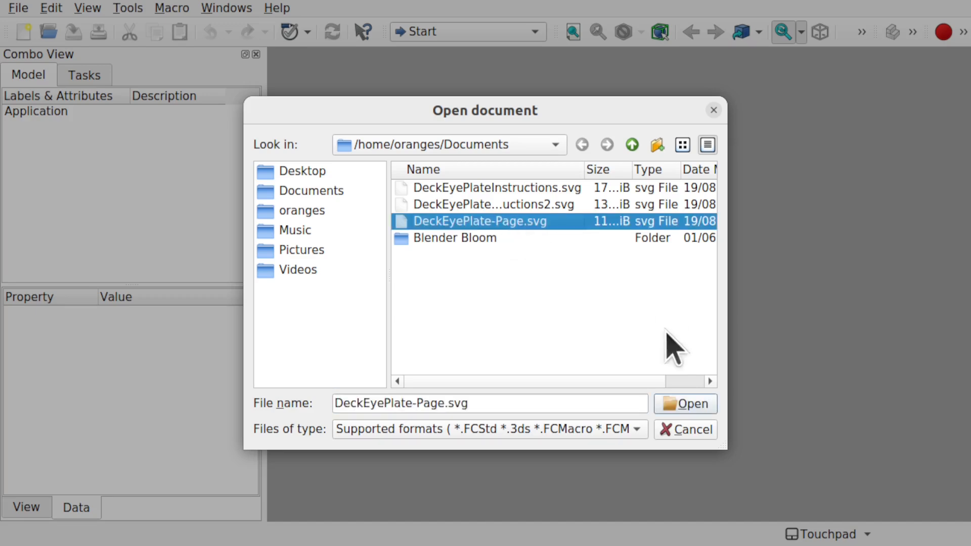
pyautogui.click(690, 405)
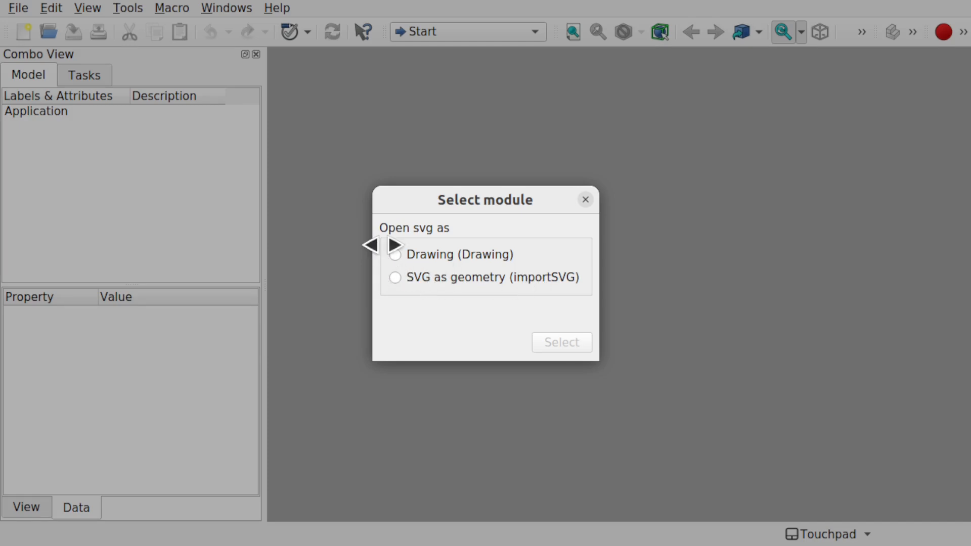
pyautogui.click(395, 255)
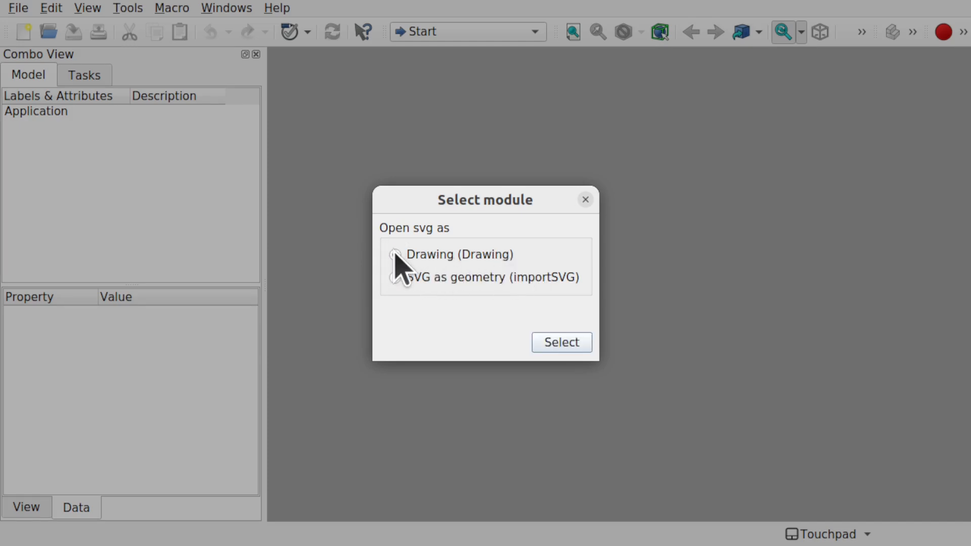
pyautogui.click(562, 342)
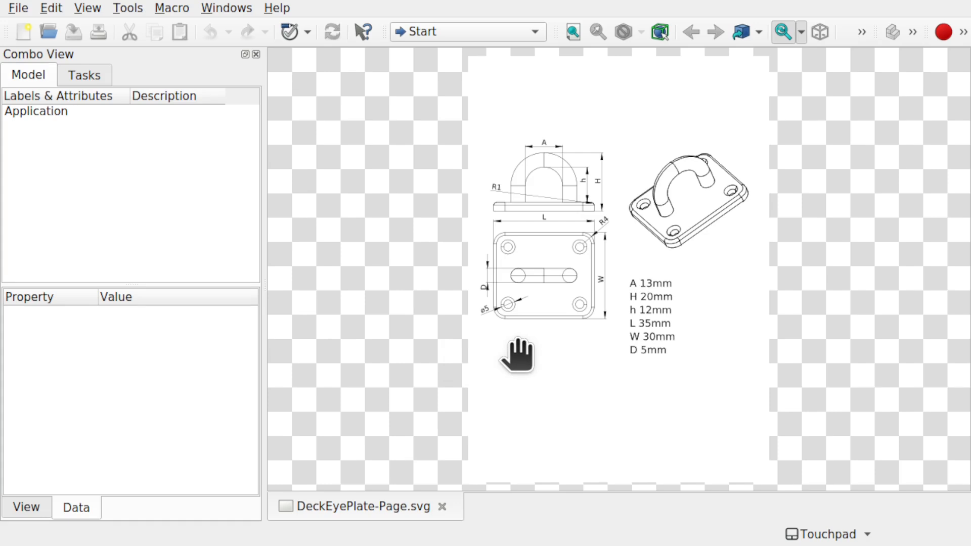
# Create a new empty document alongside the opened SVG drawing and make it the active one.
pyautogui.click(24, 31)
pyautogui.click(380, 510)
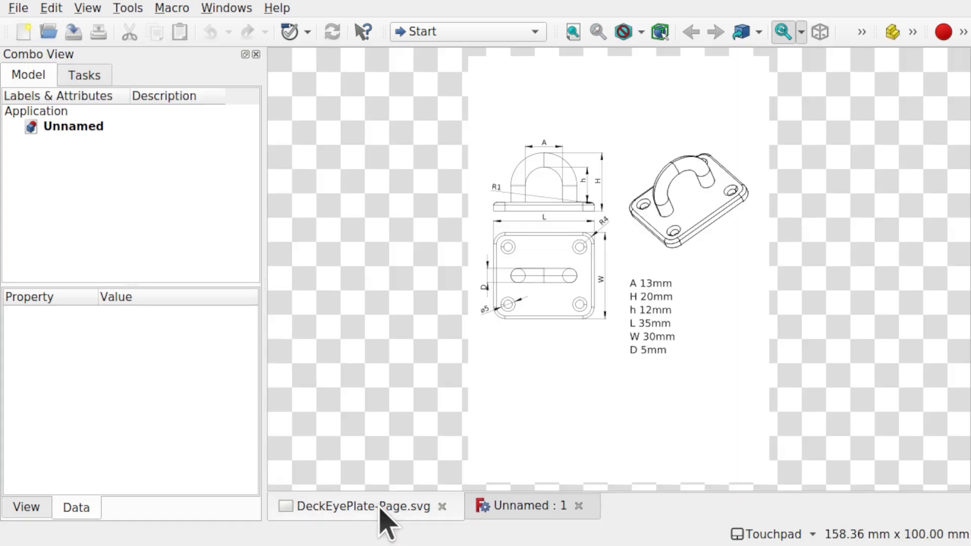
pyautogui.click(526, 507)
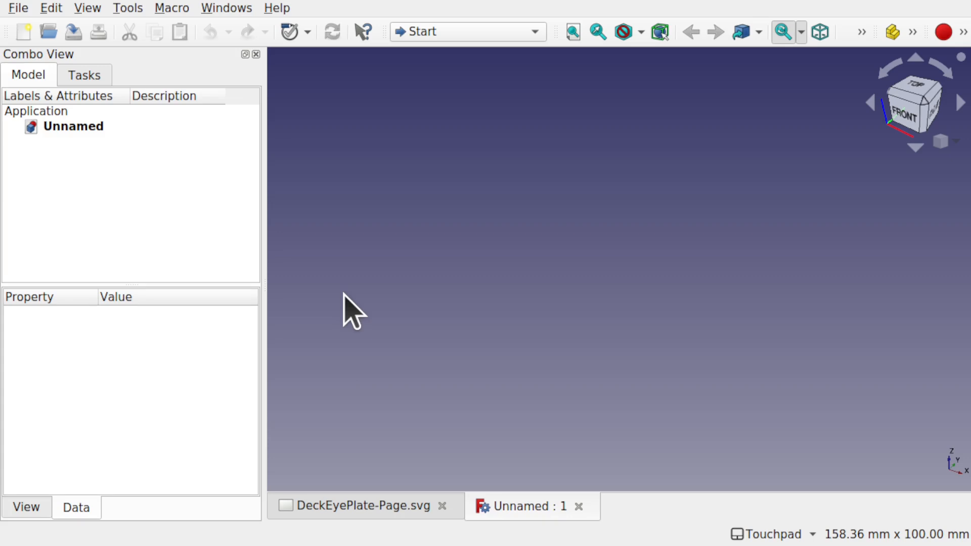
pyautogui.click(230, 9)
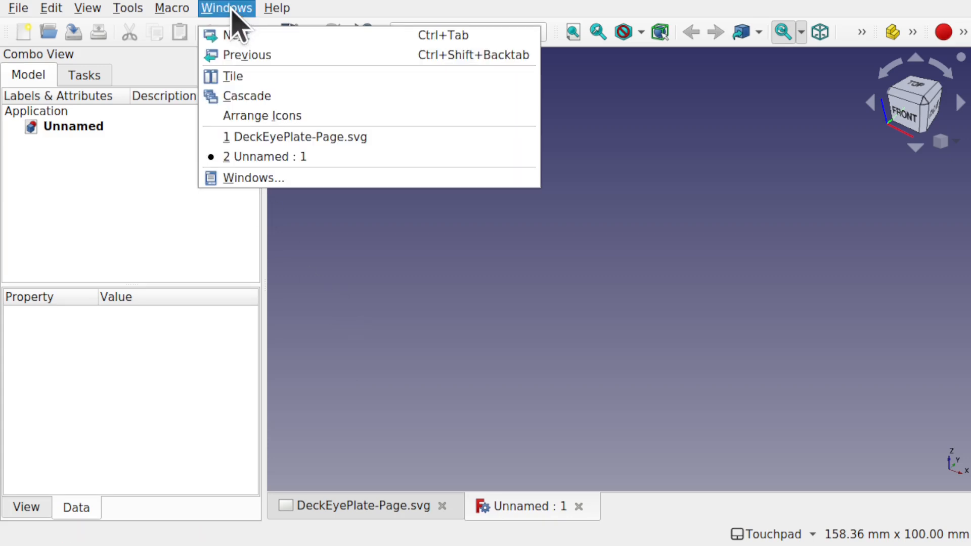
pyautogui.click(281, 81)
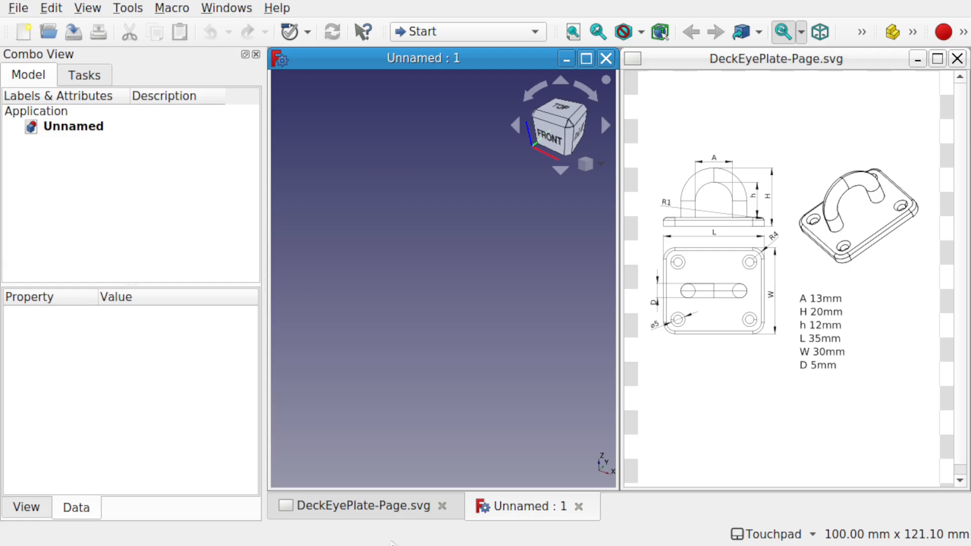
pyautogui.click(419, 506)
pyautogui.click(523, 507)
pyautogui.click(587, 59)
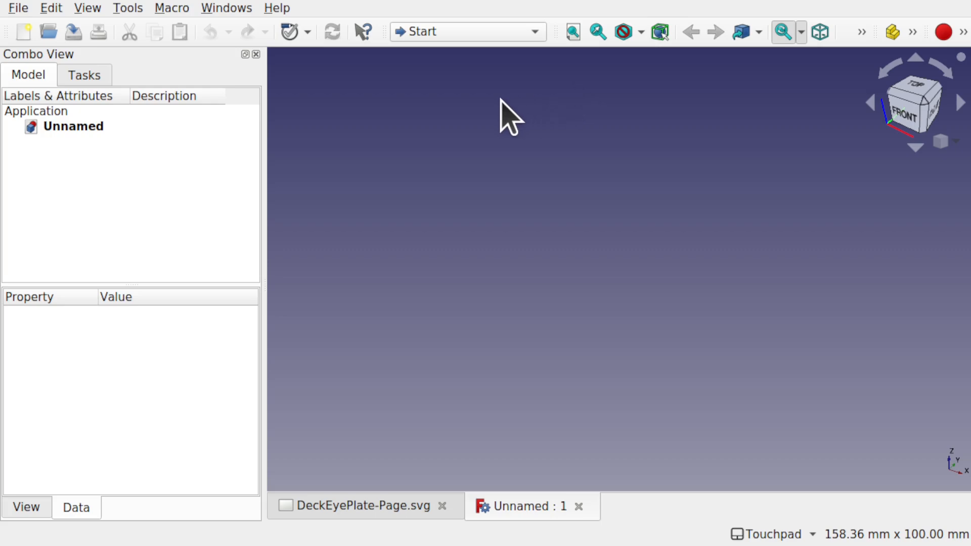
# Tile the new document and the SVG drawing side by side, and narrow the model tree pane to enlarge the work area.
pyautogui.click(229, 8)
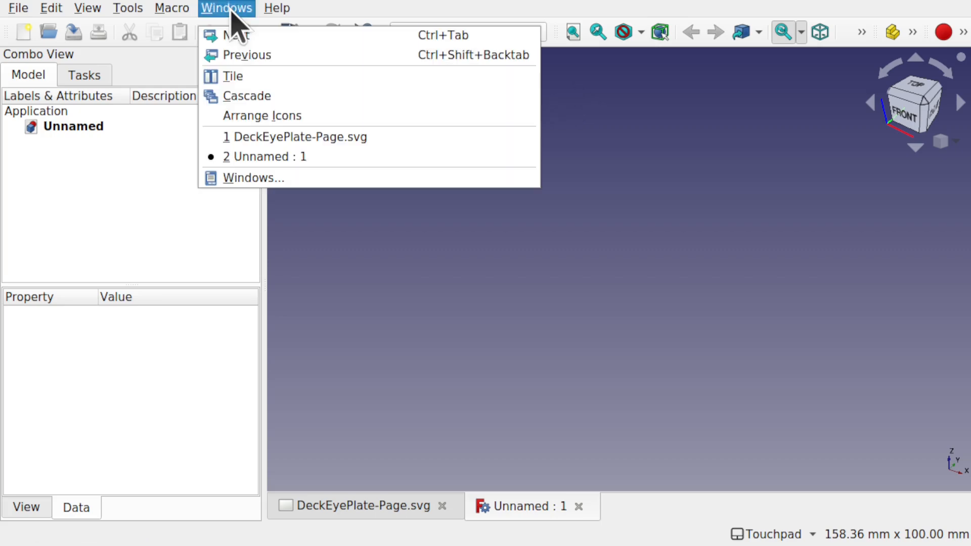
pyautogui.click(272, 76)
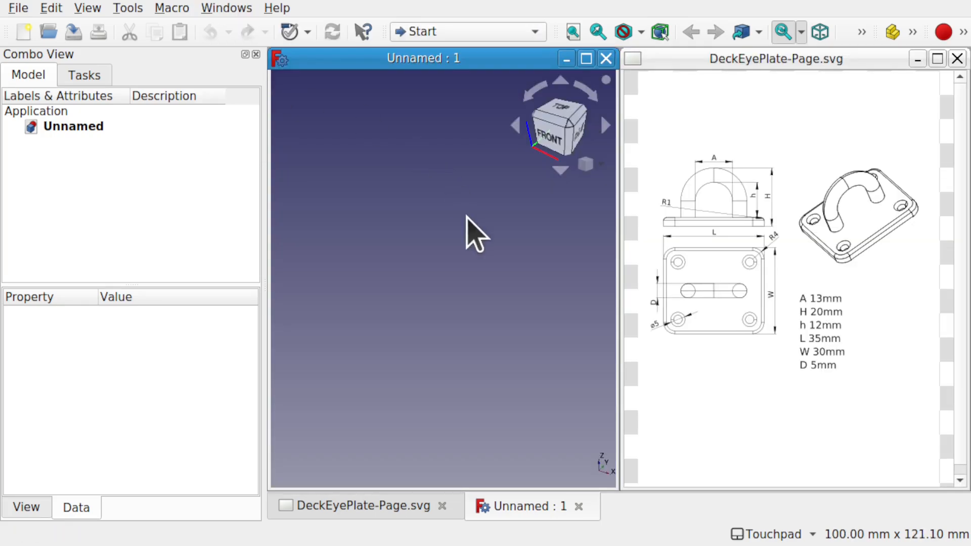
pyautogui.moveTo(261, 271); pyautogui.dragTo(194, 273)
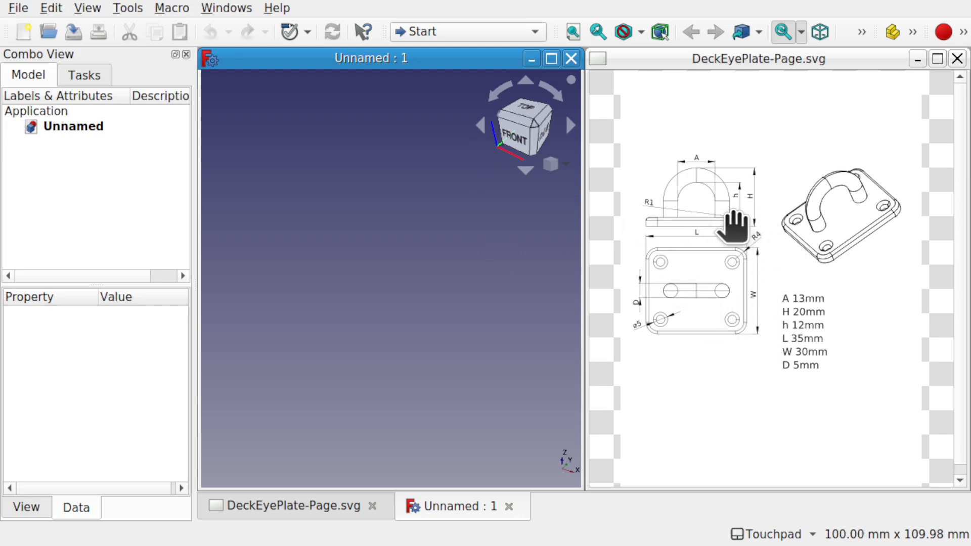
# Examine the front view, top view and dimension list of the eye plate in the reference drawing.
pyautogui.scroll(5, 734, 227)
pyautogui.scroll(-6, 733, 226)
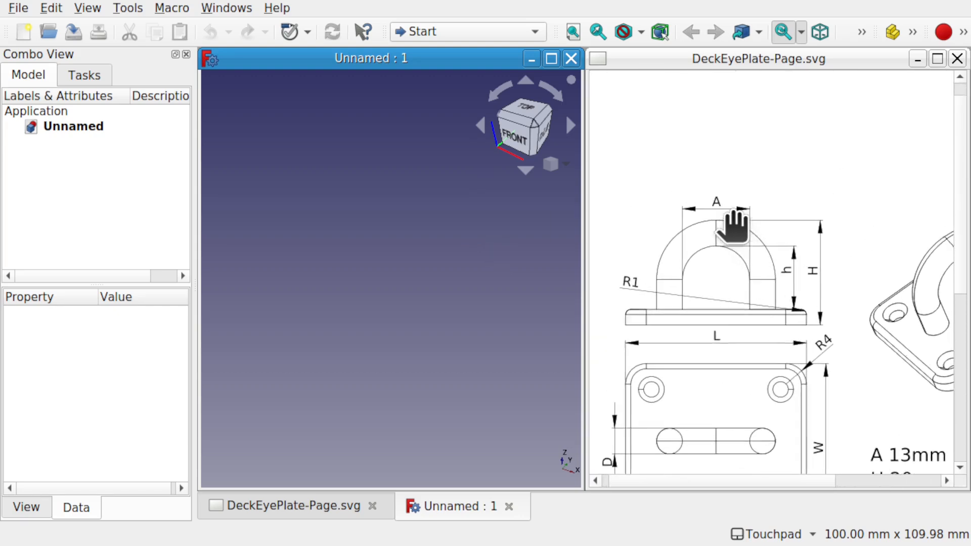
pyautogui.scroll(5, 733, 226)
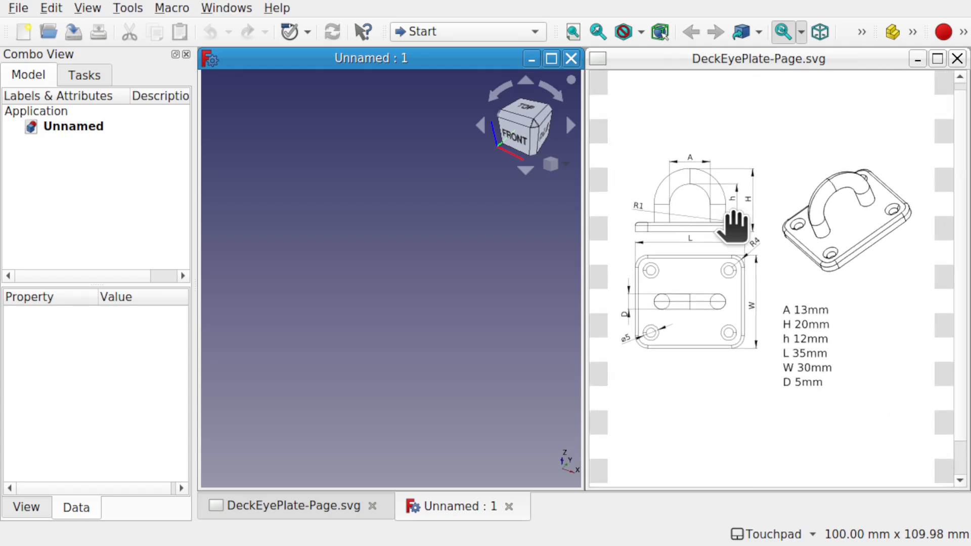
pyautogui.scroll(-5, 733, 227)
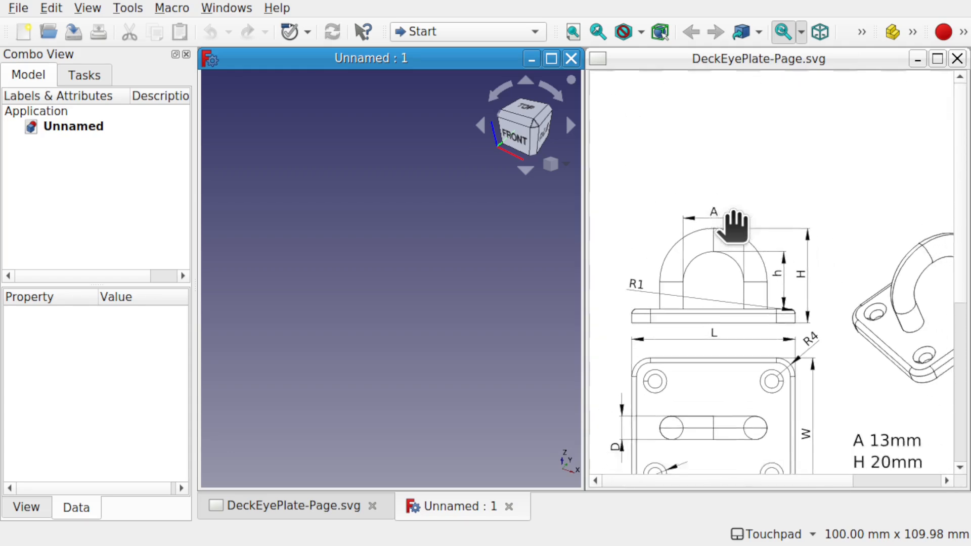
pyautogui.moveTo(803, 314)
pyautogui.mouseDown()
pyautogui.moveTo(760, 152)
pyautogui.moveTo(819, 235)
pyautogui.moveTo(887, 293)
pyautogui.moveTo(856, 215)
pyautogui.moveTo(874, 221)
pyautogui.mouseUp()
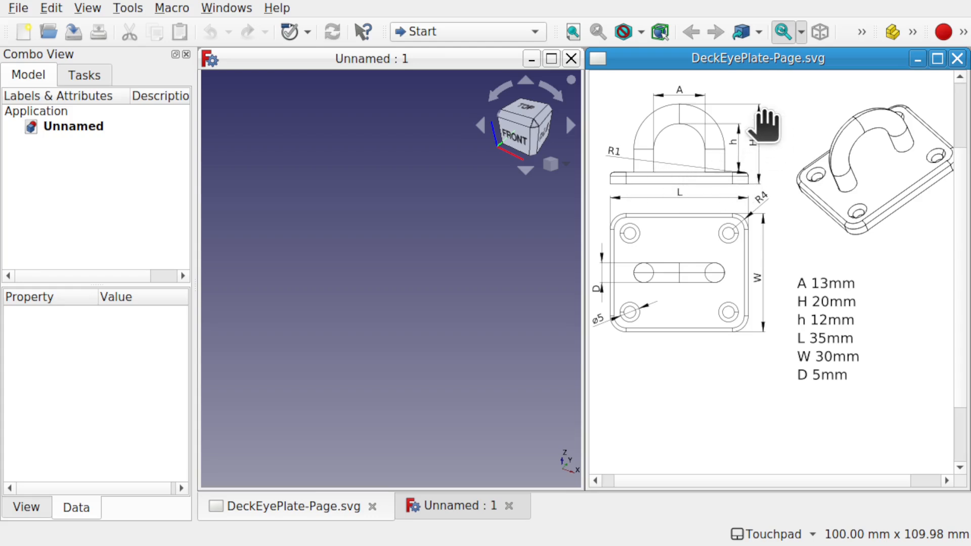
pyautogui.scroll(2, 642, 160)
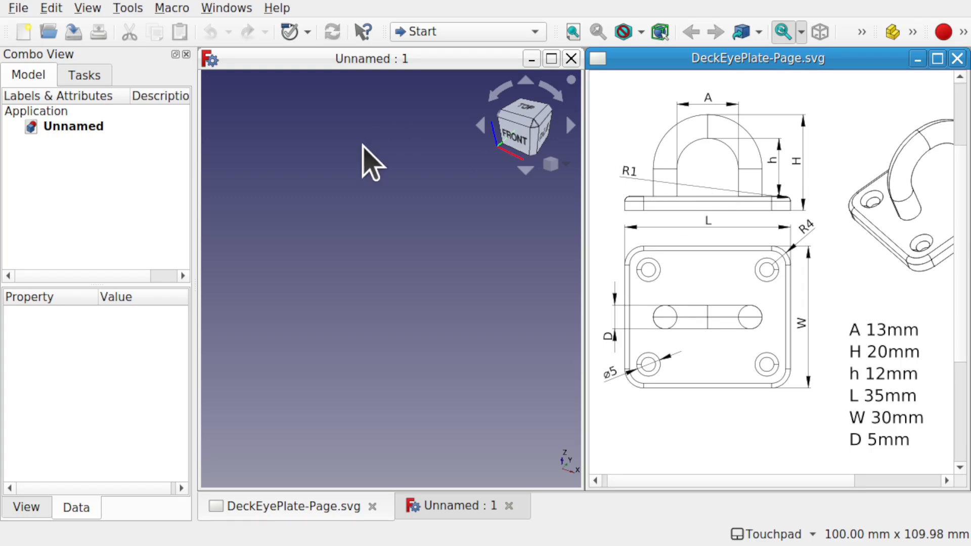
# Switch to the Sketcher workbench and create a new sketch on the XZ plane.
pyautogui.click(446, 33)
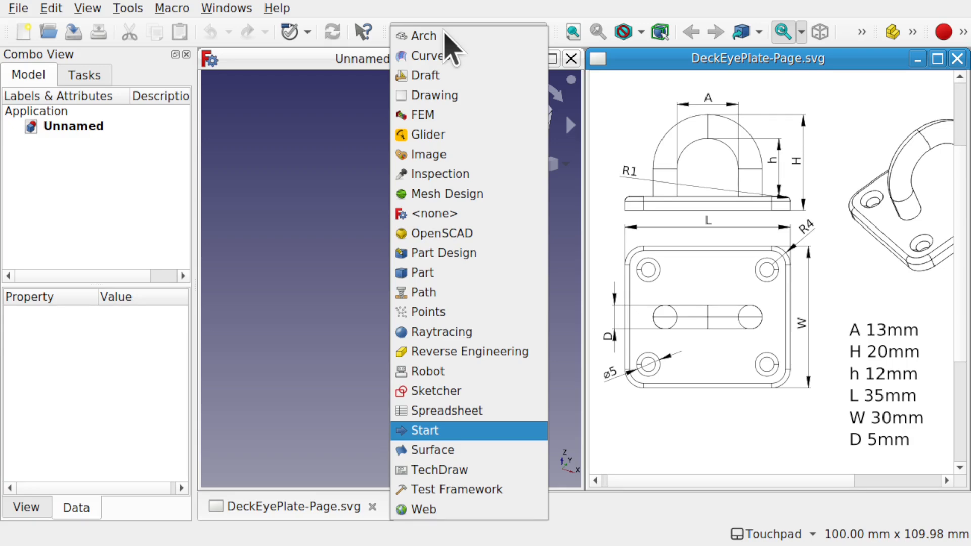
pyautogui.click(436, 391)
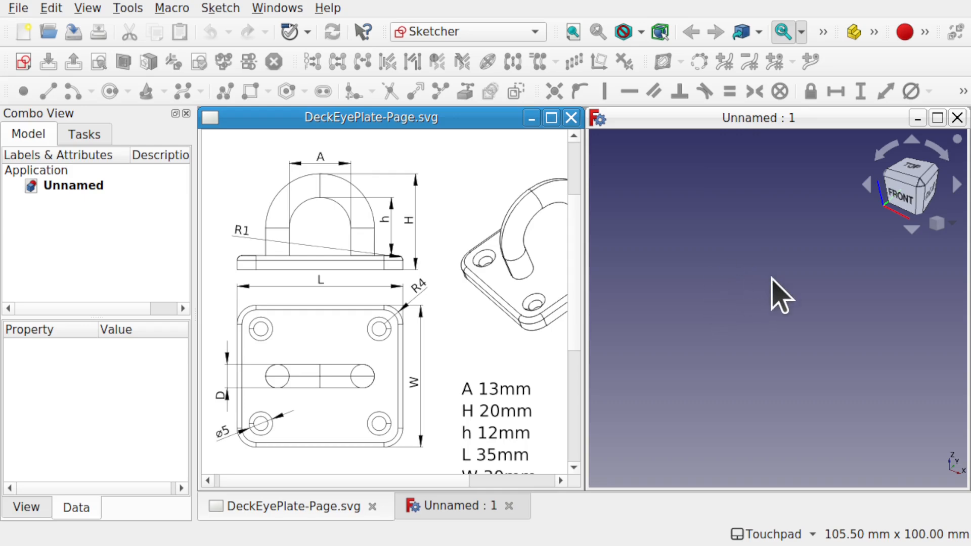
pyautogui.click(24, 62)
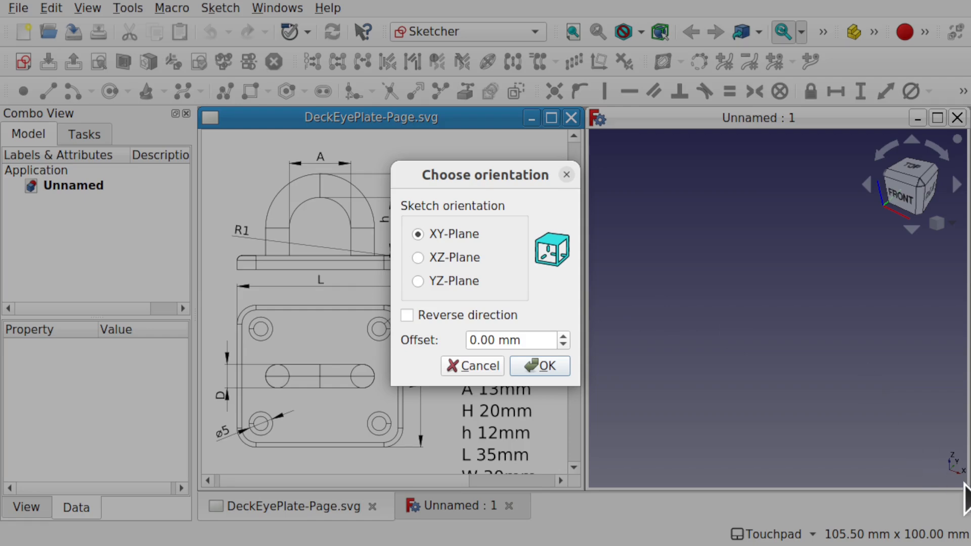
pyautogui.click(432, 260)
pyautogui.click(538, 371)
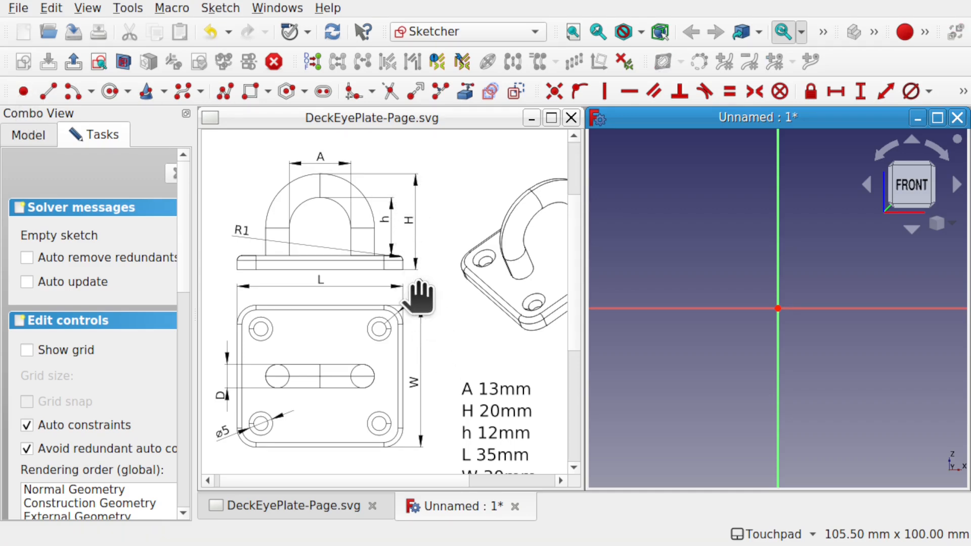
# Place three points on the sketch's vertical axis above the origin, the highest about 39 mm and the middle about 31 mm up.
pyautogui.click(24, 92)
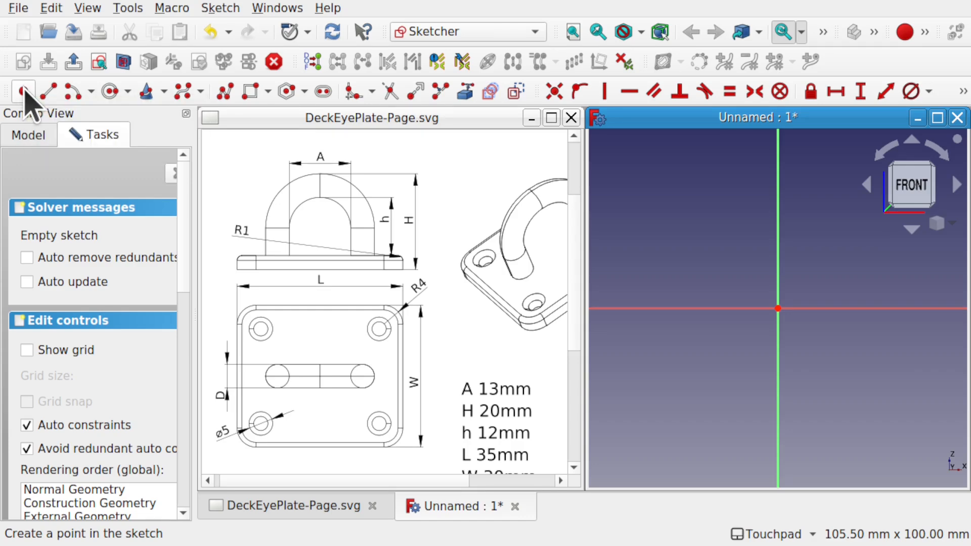
pyautogui.click(779, 167)
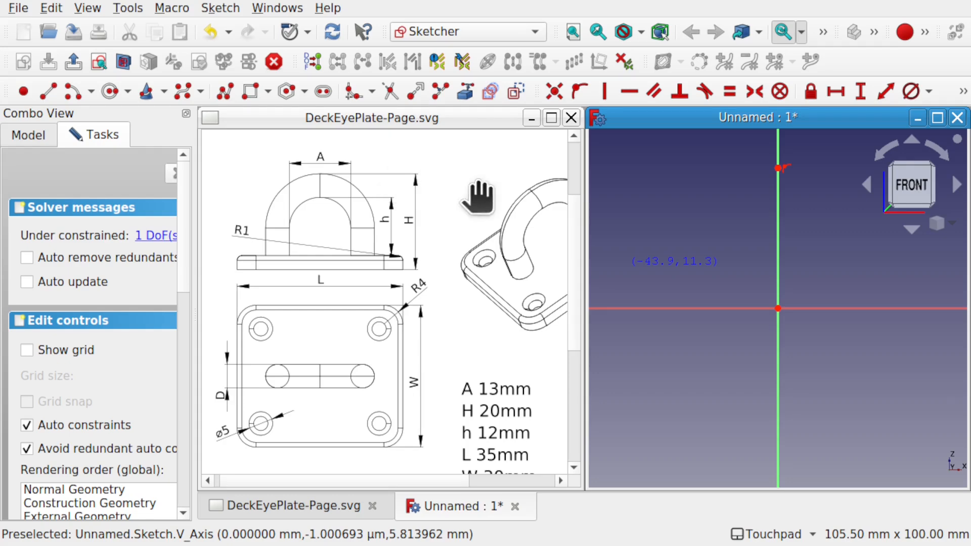
pyautogui.click(779, 195)
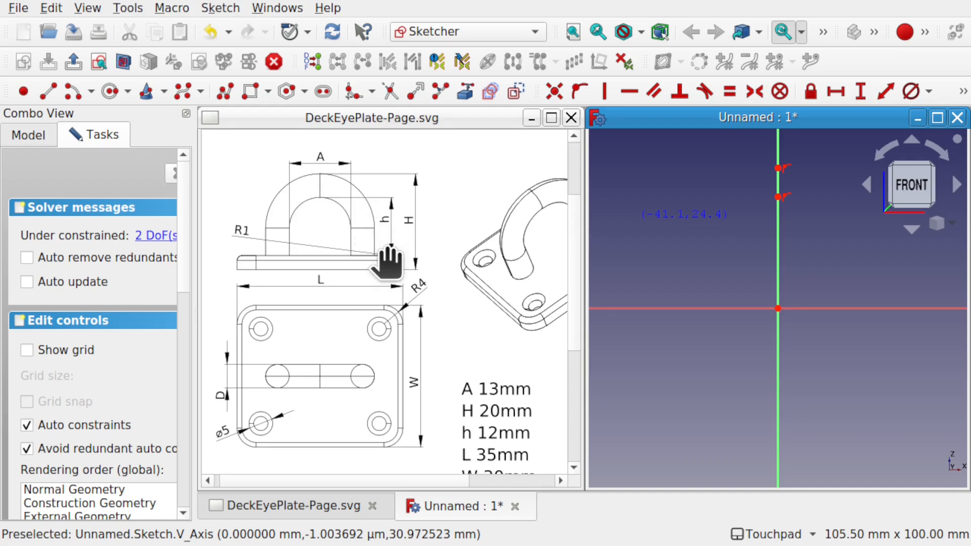
pyautogui.click(779, 288)
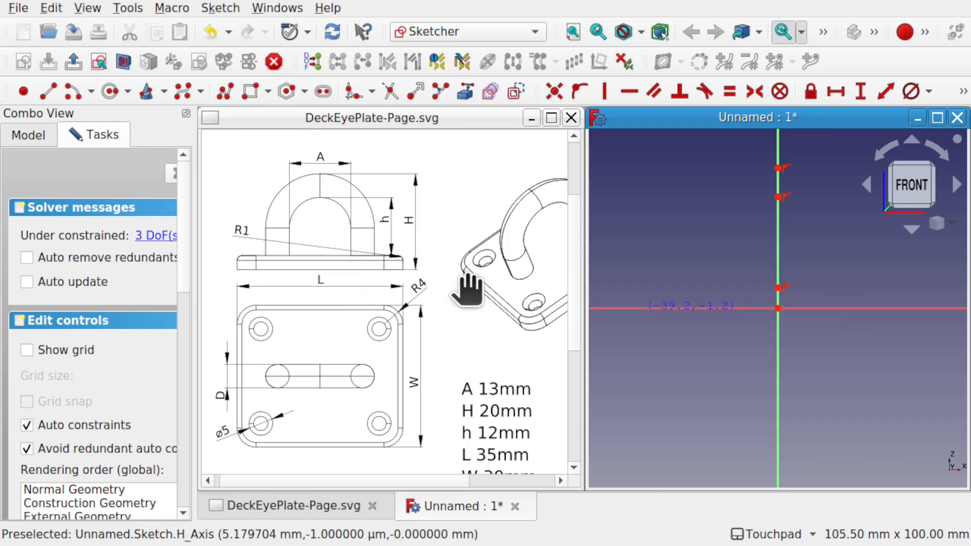
# Constrain the vertical distance between the origin and the uppermost point to 20 mm.
pyautogui.click(861, 95)
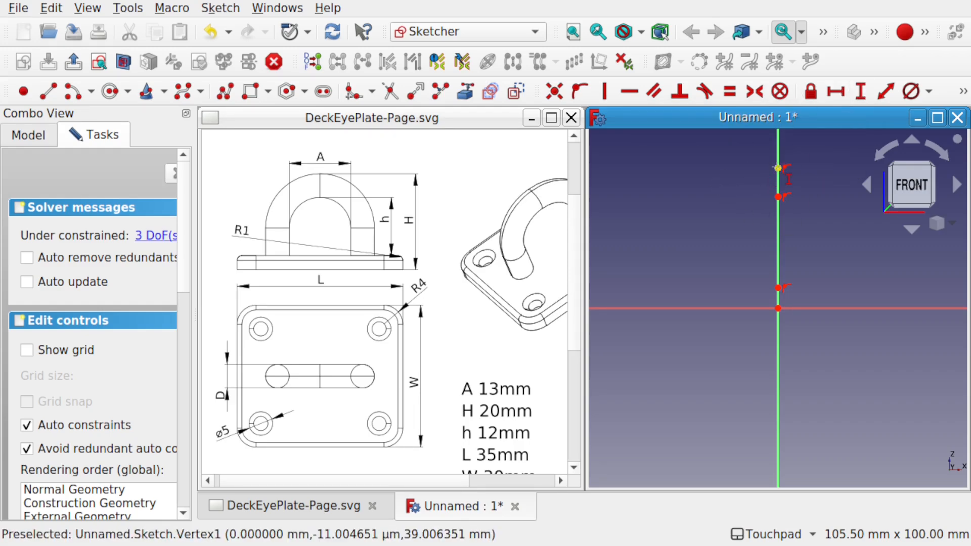
pyautogui.click(778, 167)
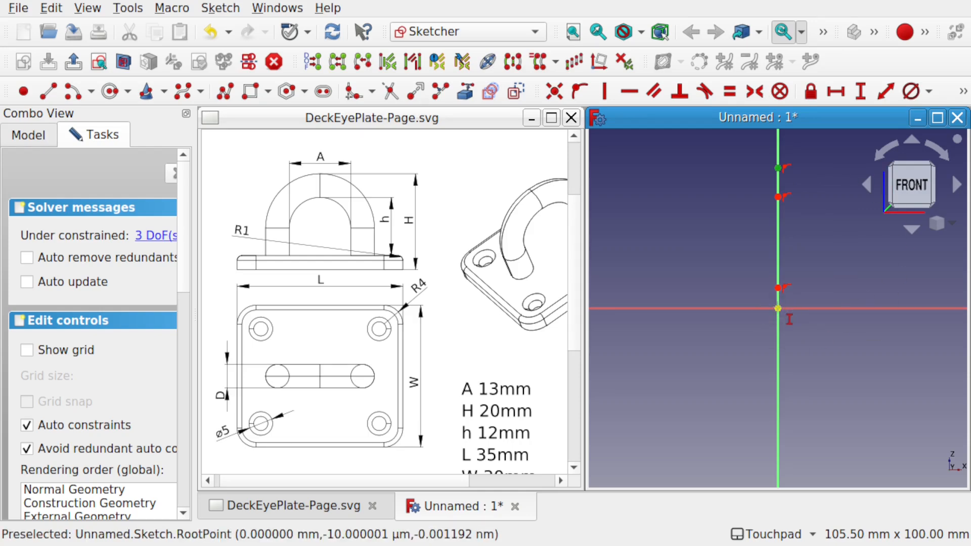
pyautogui.click(778, 308)
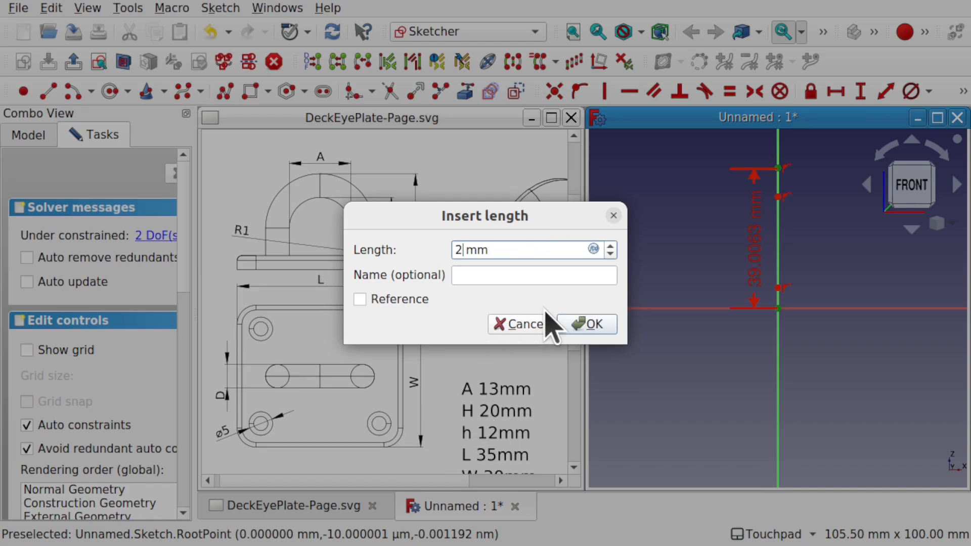
pyautogui.press('Return')
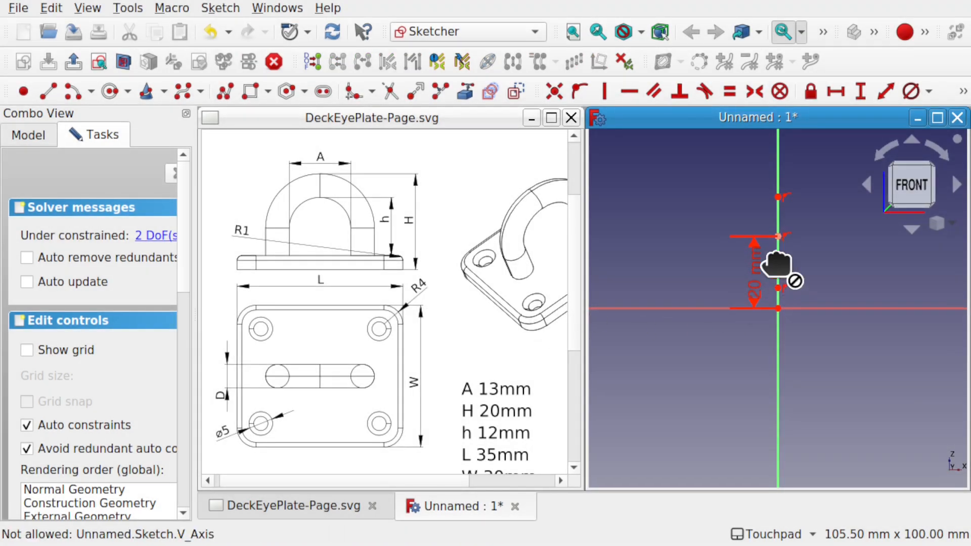
pyautogui.scroll(6, 768, 248)
pyautogui.scroll(-3, 768, 248)
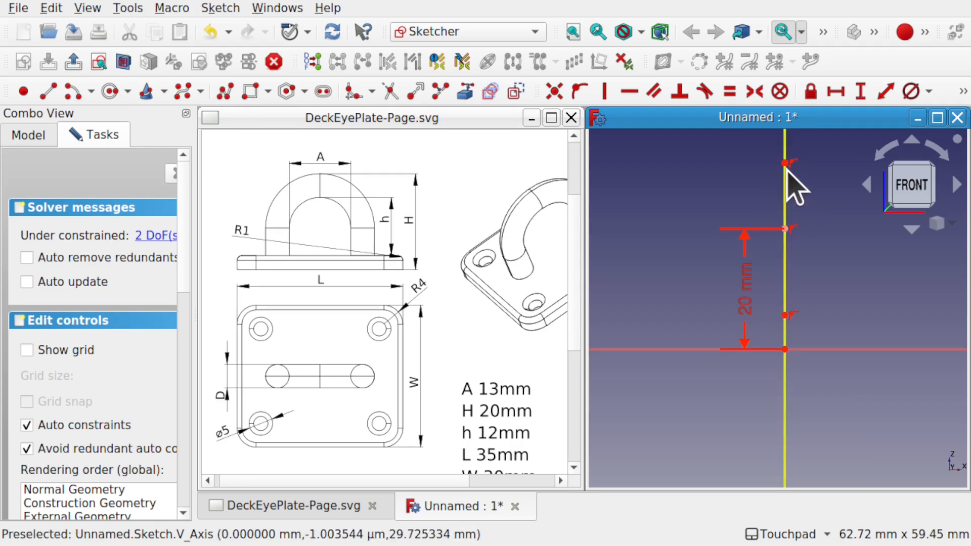
# Move the highest point below the 20 mm point on the vertical axis and constrain the vertical distance between them to 5 mm.
pyautogui.click(786, 256)
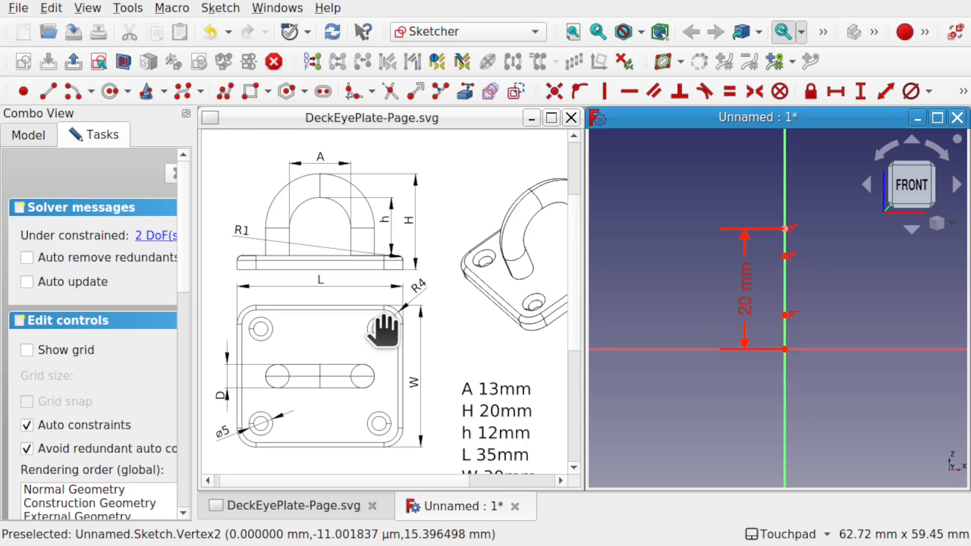
pyautogui.scroll(4, 681, 291)
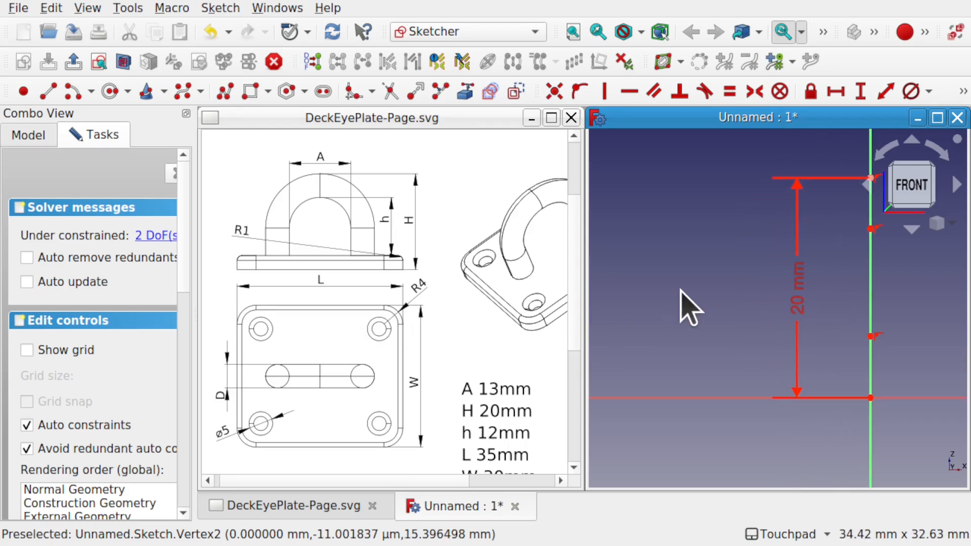
pyautogui.moveTo(830, 306)
pyautogui.keyDown('shift'); pyautogui.mouseDown(button='middle')
pyautogui.moveTo(755, 331)
pyautogui.moveTo(736, 317)
pyautogui.mouseUp(button='middle'); pyautogui.keyUp('shift')
pyautogui.moveTo(581, 333); pyautogui.dragTo(559, 322)
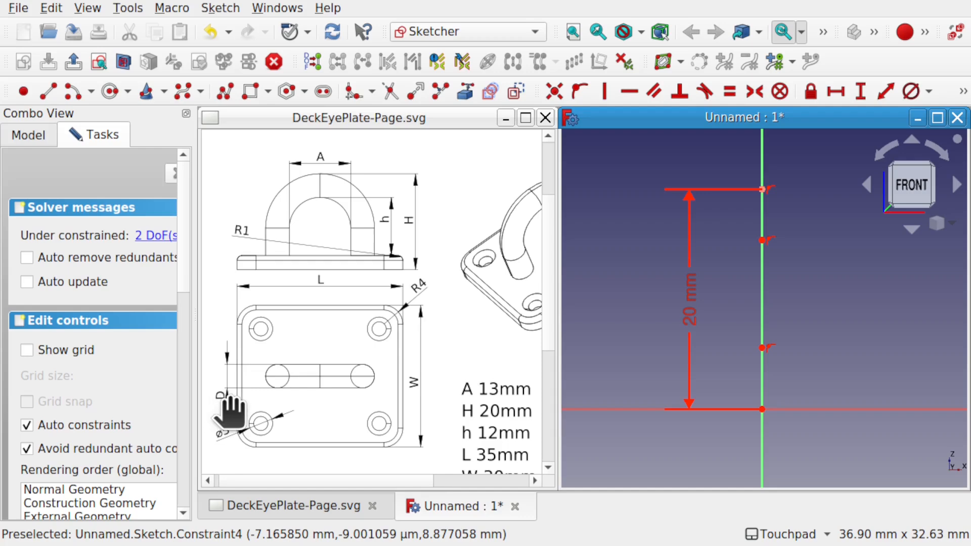
pyautogui.moveTo(483, 410); pyautogui.dragTo(480, 366)
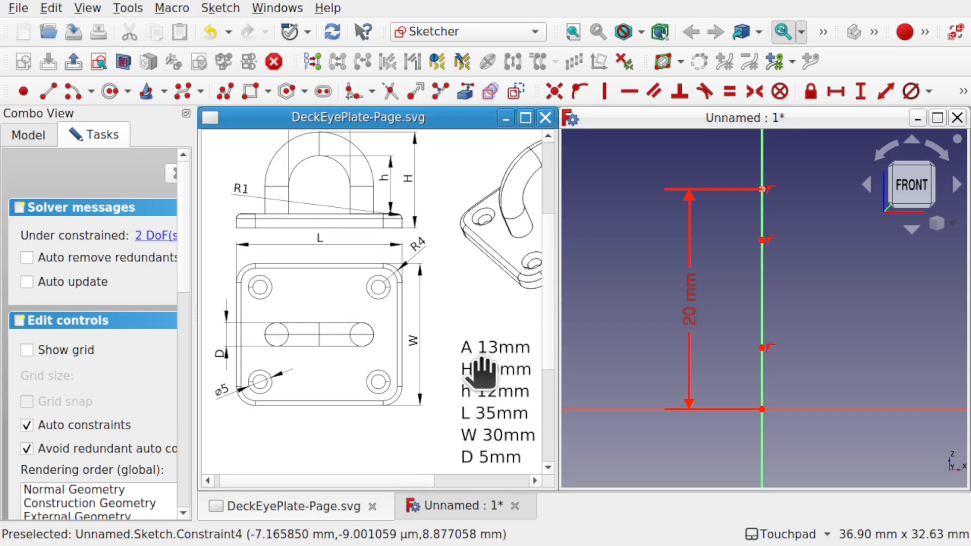
pyautogui.click(763, 190)
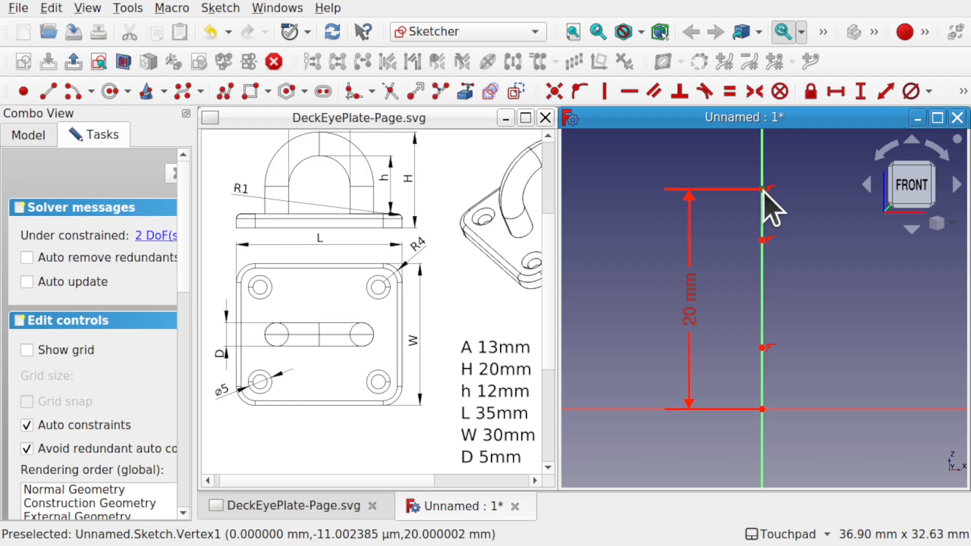
pyautogui.click(763, 241)
pyautogui.click(861, 92)
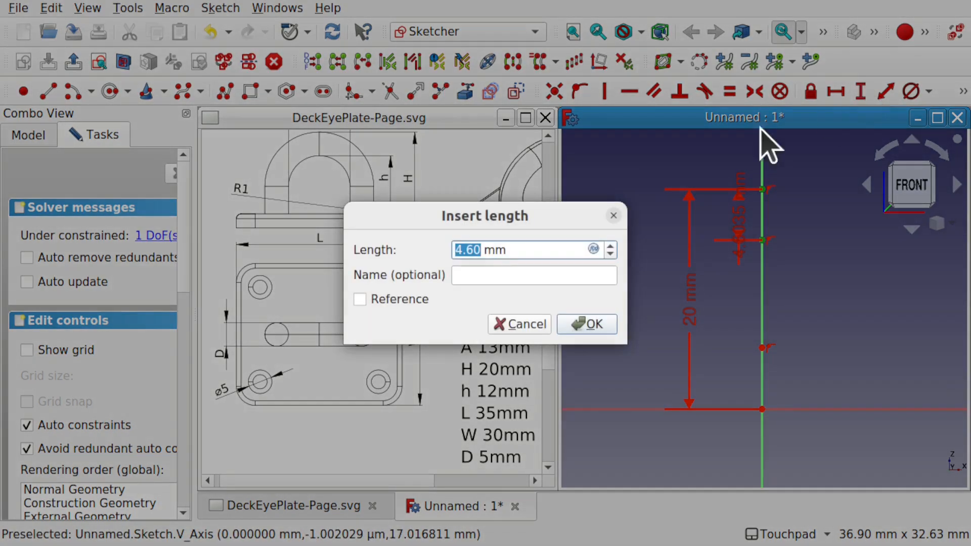
pyautogui.write('5')
pyautogui.press('Return')
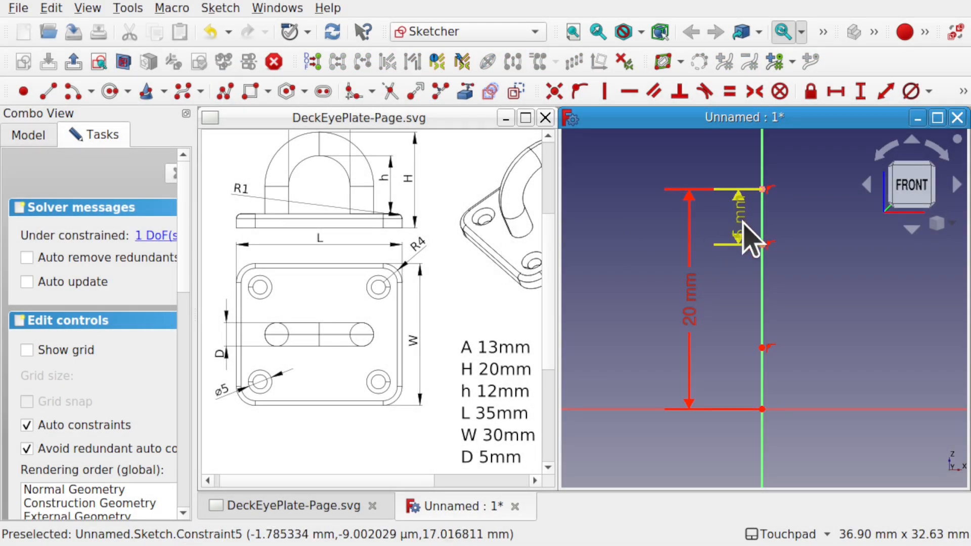
pyautogui.moveTo(754, 238)
pyautogui.mouseDown()
pyautogui.moveTo(803, 229)
pyautogui.moveTo(693, 248)
pyautogui.moveTo(715, 242)
pyautogui.mouseUp()
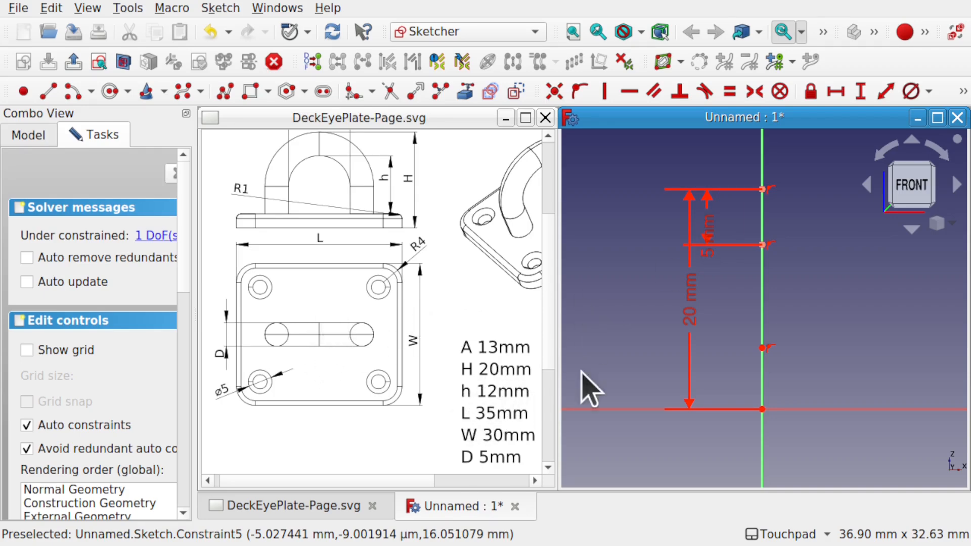
# Constrain the vertical distance between the middle and lowest points on the vertical axis to 12 mm.
pyautogui.click(763, 245)
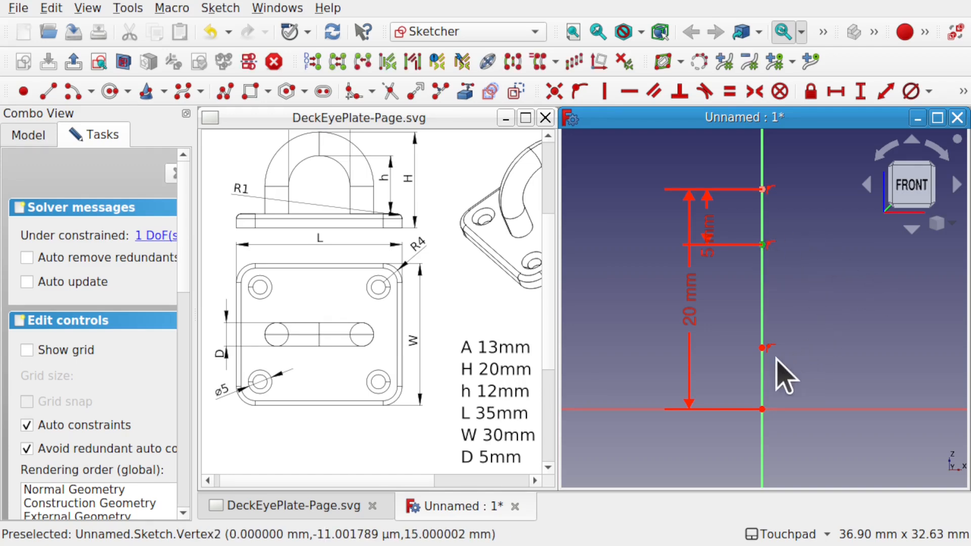
pyautogui.click(763, 348)
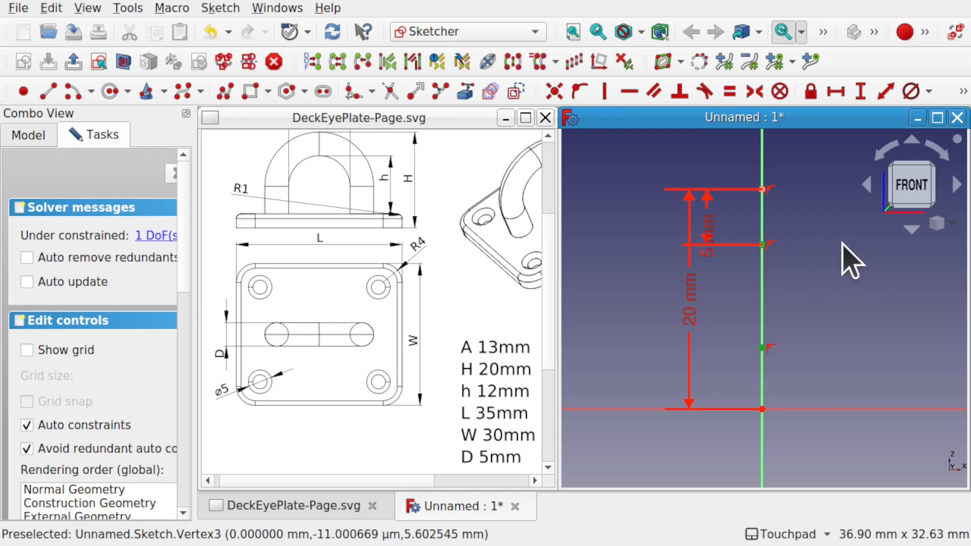
pyautogui.click(861, 91)
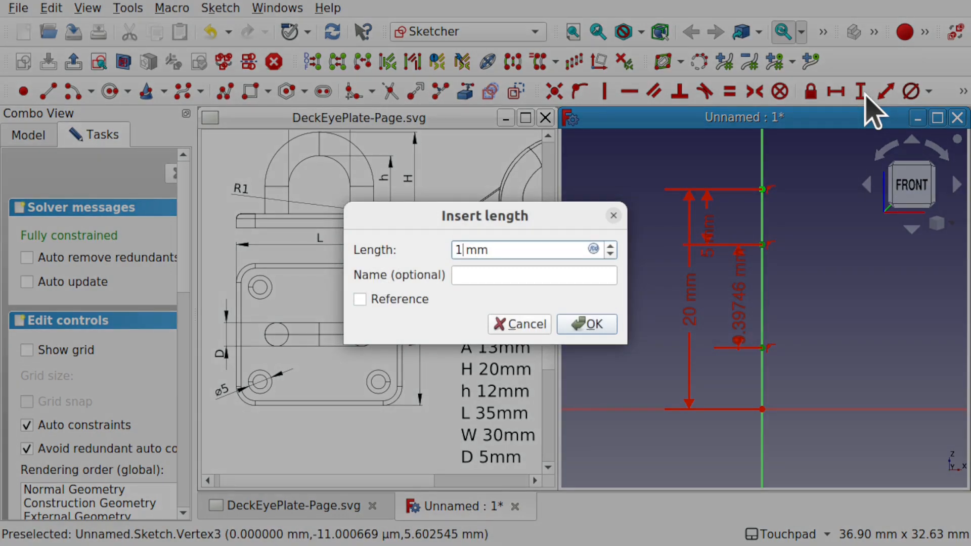
pyautogui.write('12')
pyautogui.click(597, 323)
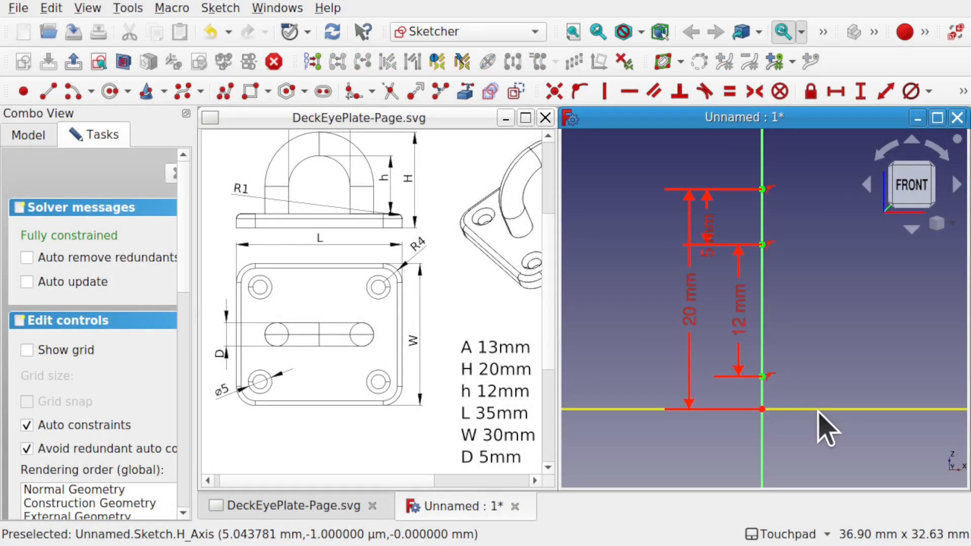
# Try to add a driving vertical distance constraint between the lowest point and the origin.
pyautogui.click(764, 405)
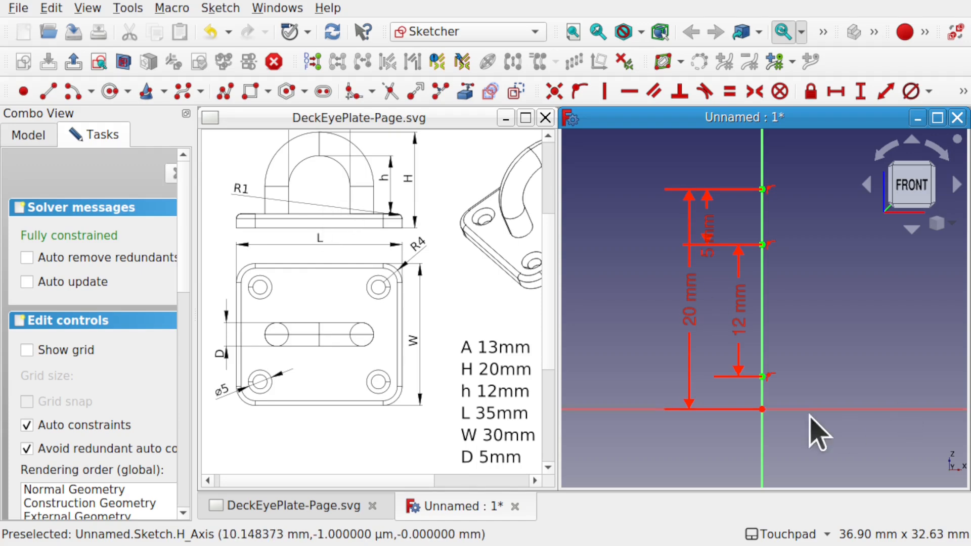
pyautogui.click(763, 409)
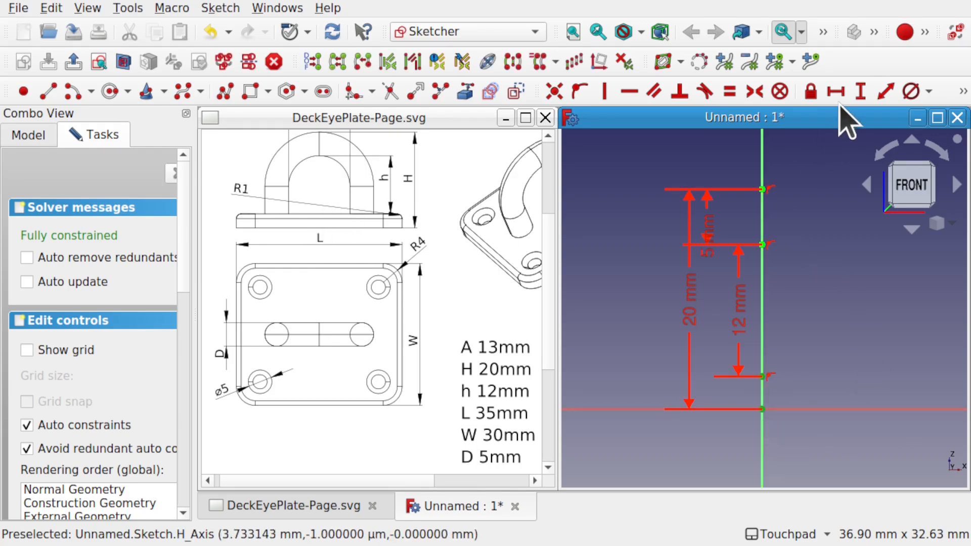
pyautogui.click(860, 92)
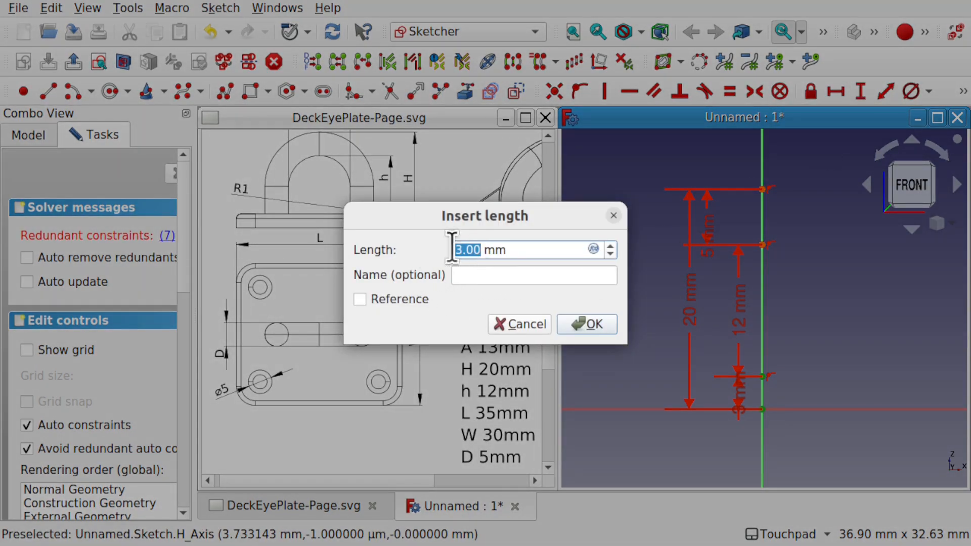
pyautogui.click(581, 322)
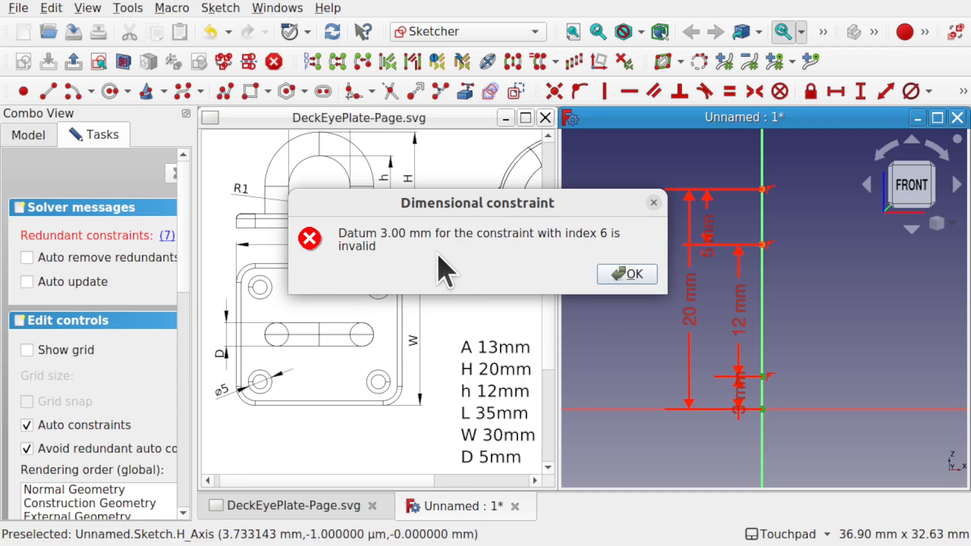
pyautogui.click(625, 274)
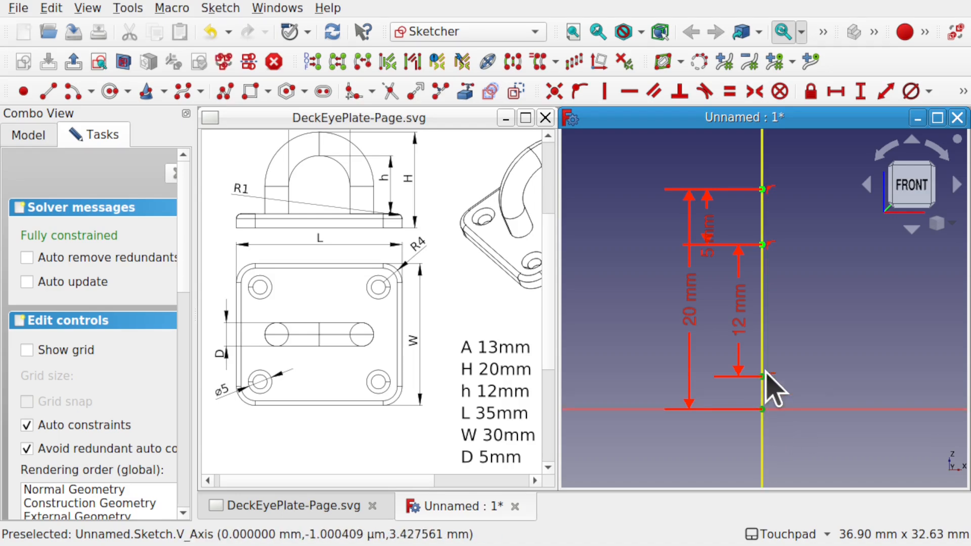
# Add a reference vertical distance between the lowest point and the origin, and move its label and the 5 mm label clear of the other dimensions.
pyautogui.click(858, 93)
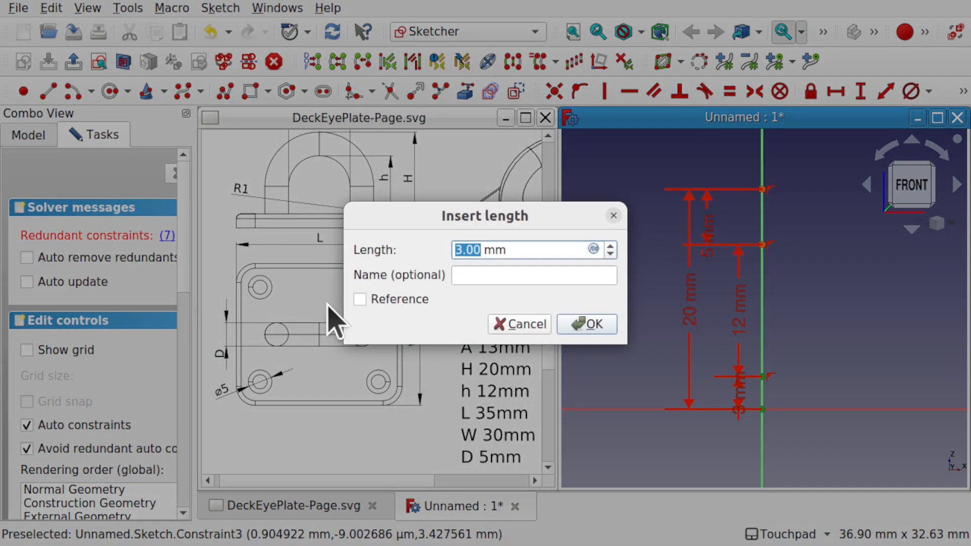
pyautogui.click(359, 300)
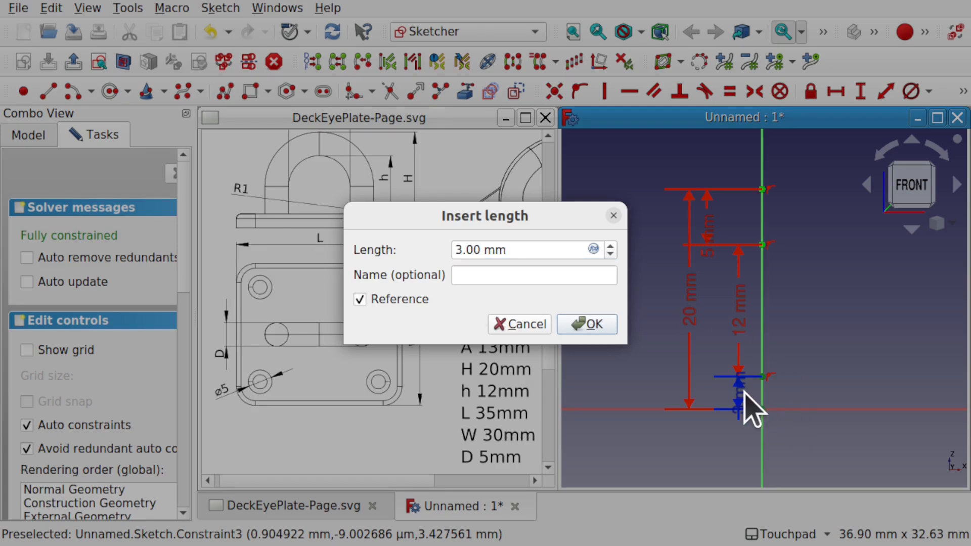
pyautogui.click(588, 326)
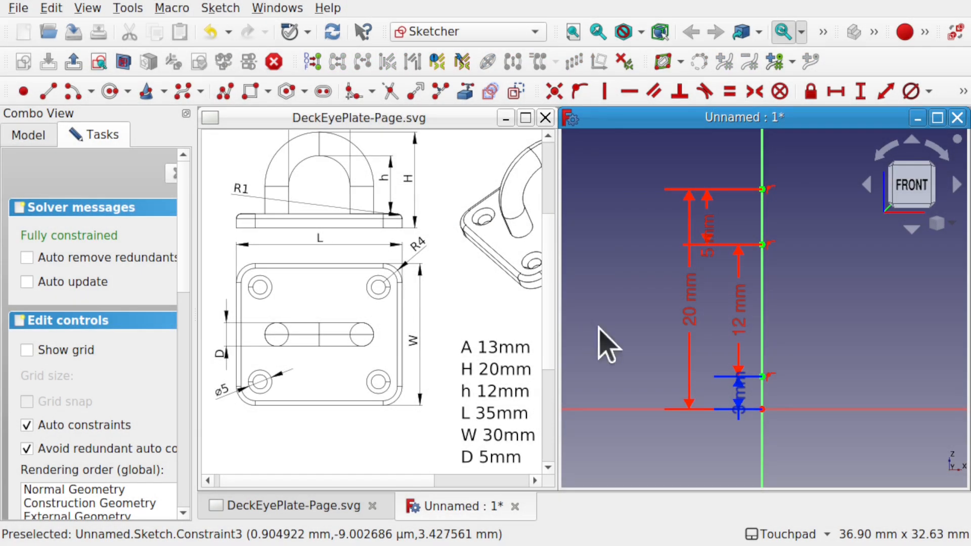
pyautogui.moveTo(741, 401); pyautogui.dragTo(808, 308)
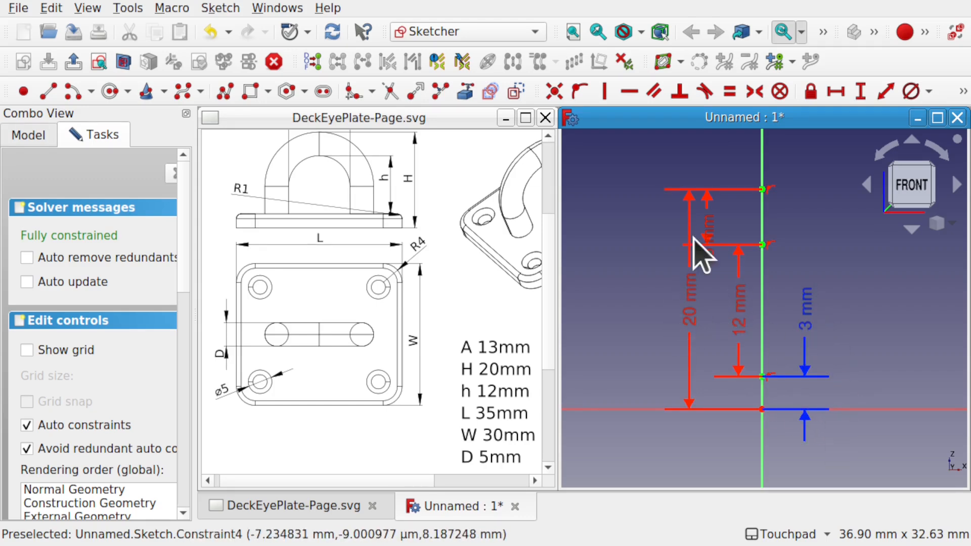
pyautogui.moveTo(707, 234); pyautogui.dragTo(670, 156)
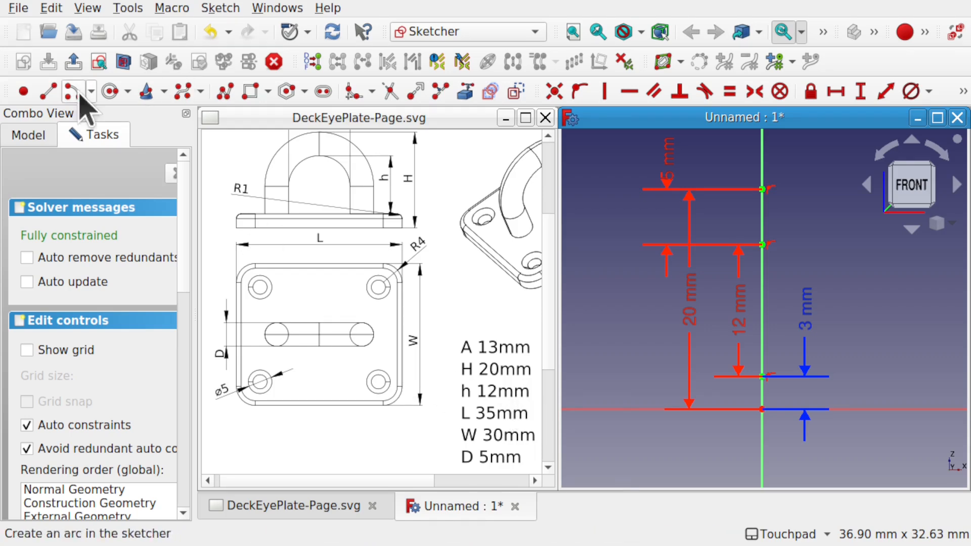
# Place a point on the horizontal axis left of the origin and constrain its horizontal distance from the origin to 35/2 mm, with the dimension below the axis.
pyautogui.click(22, 91)
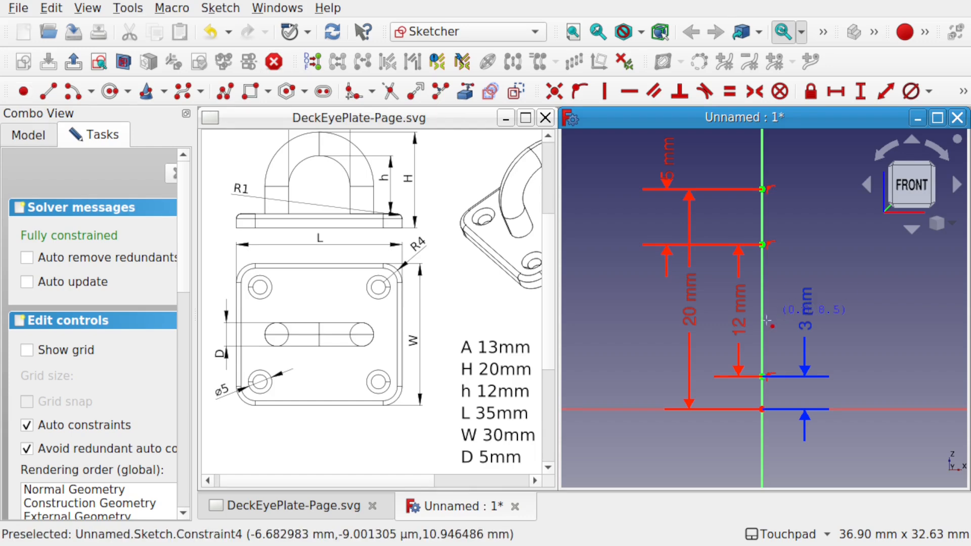
pyautogui.click(599, 409)
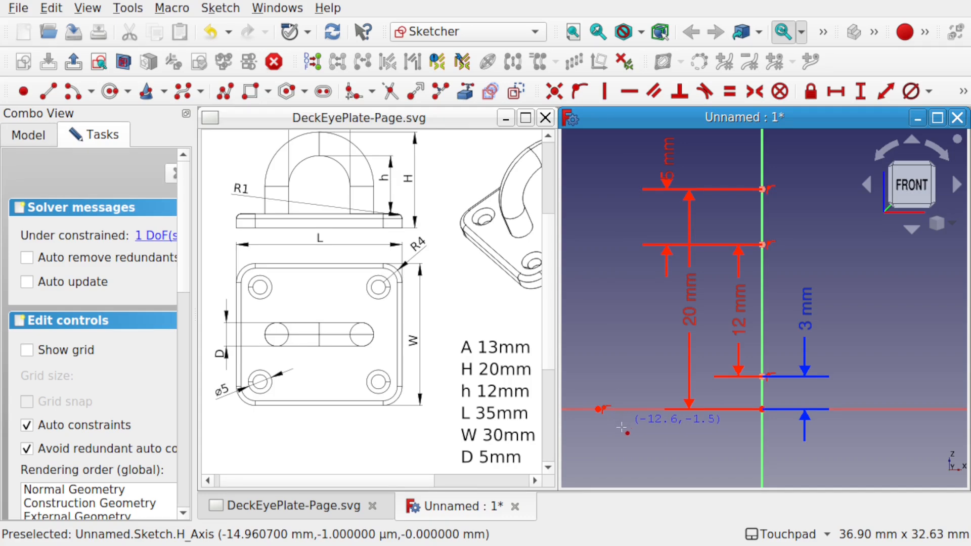
pyautogui.click(593, 363)
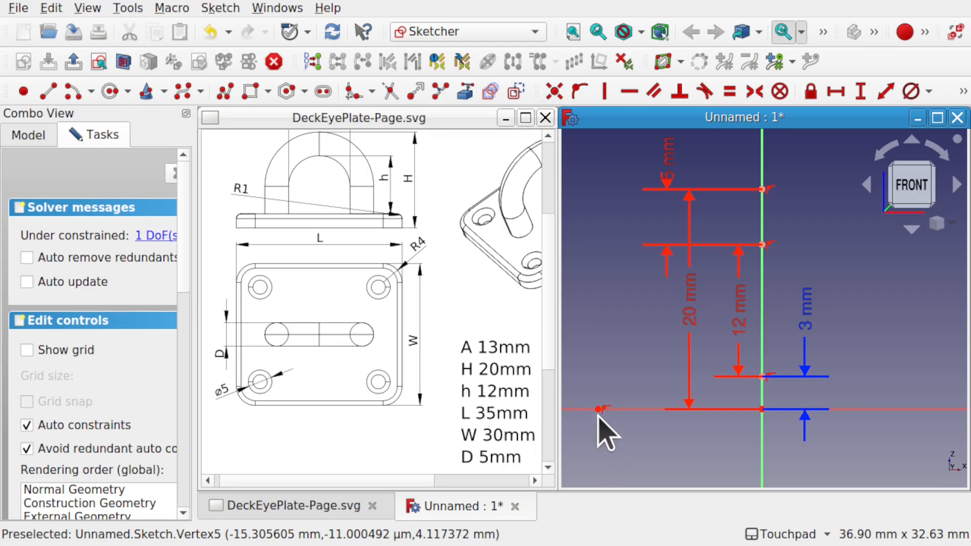
pyautogui.click(598, 409)
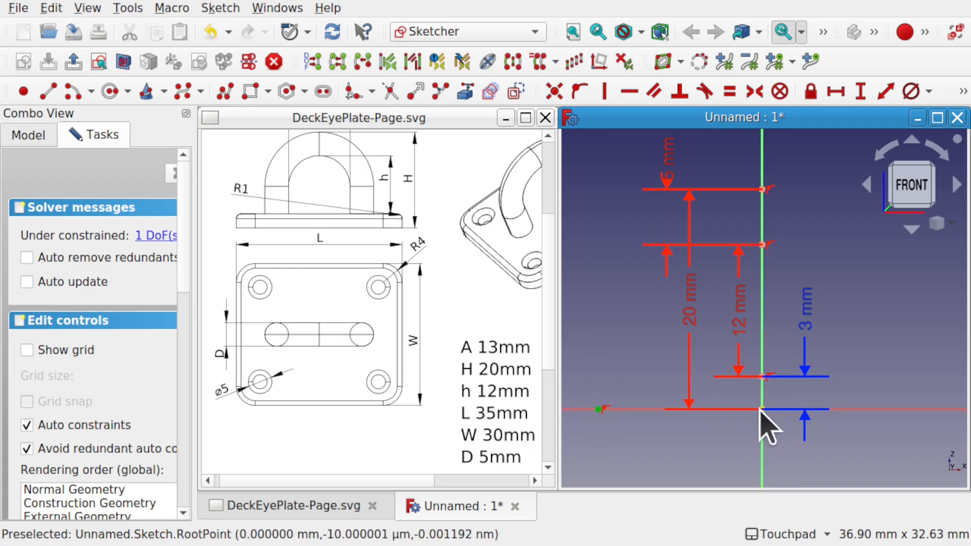
pyautogui.click(835, 91)
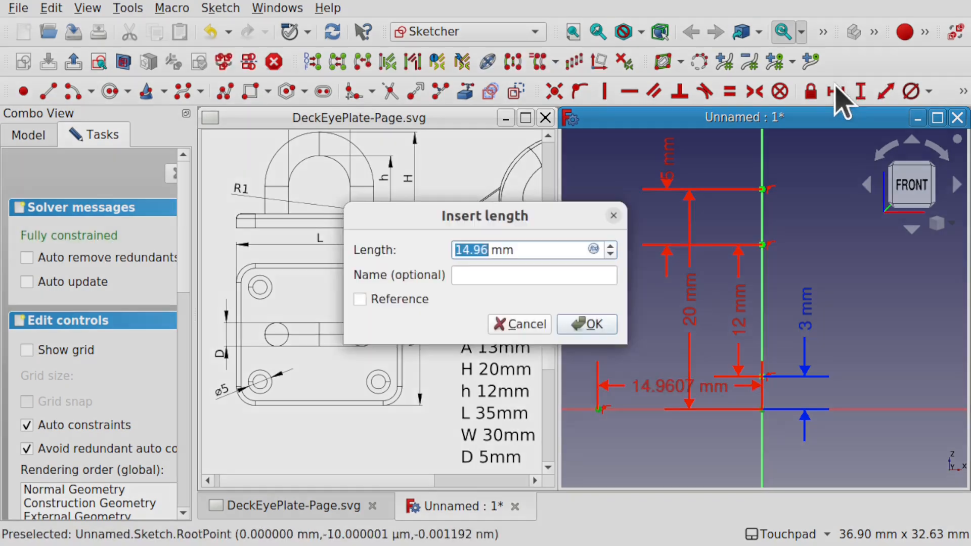
pyautogui.write('35/2')
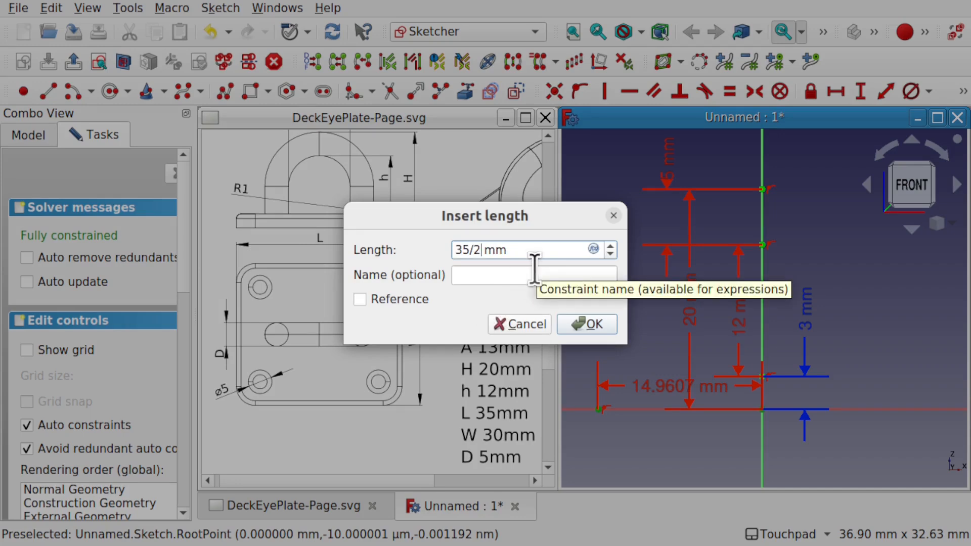
pyautogui.press('Return')
pyautogui.moveTo(667, 397); pyautogui.dragTo(667, 442)
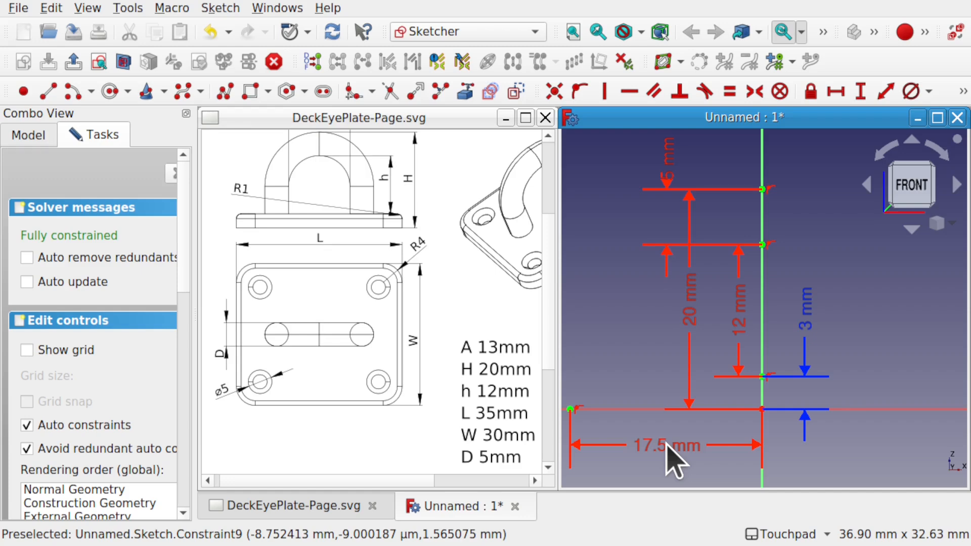
# Place a second point on the horizontal axis, between the first one and the origin, and constrain its horizontal distance from the origin to 13/2 mm.
pyautogui.click(15, 95)
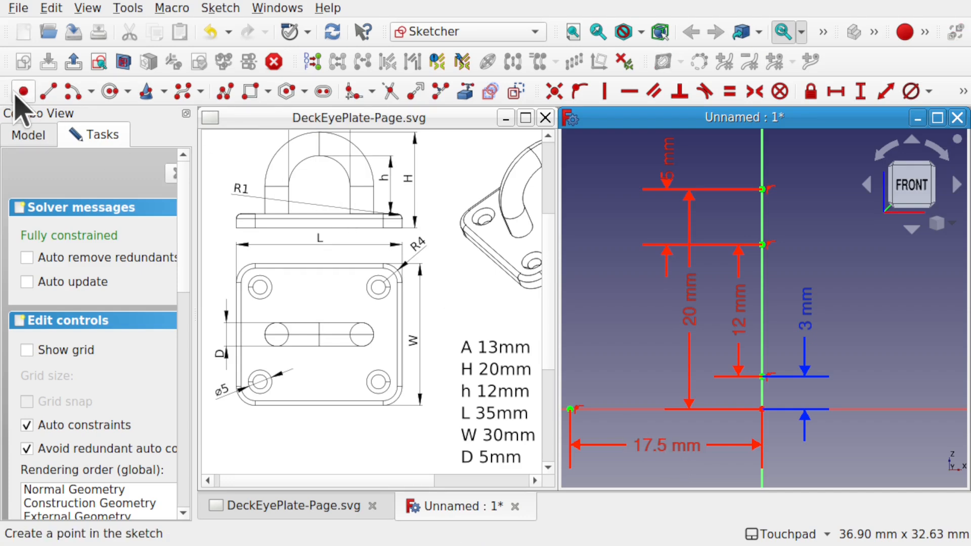
pyautogui.click(652, 409)
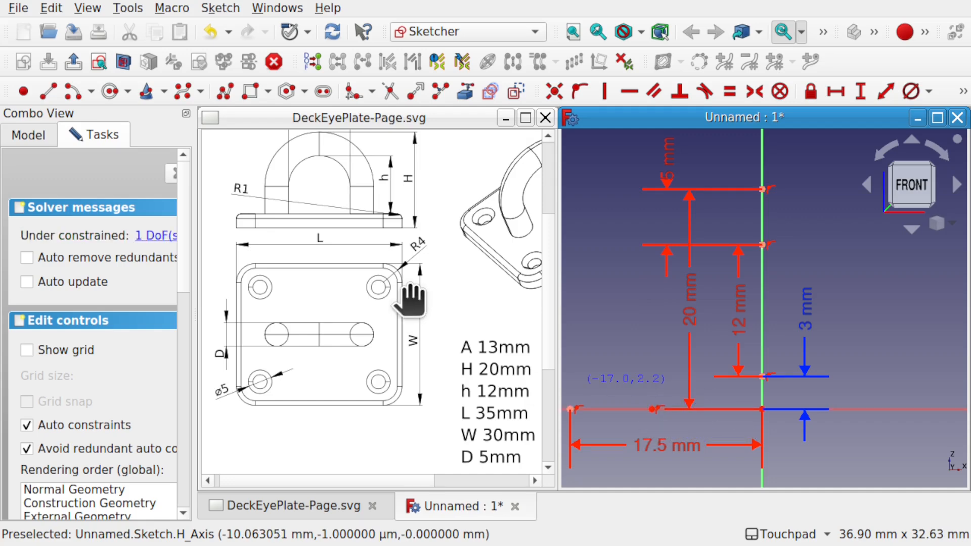
pyautogui.scroll(-2, 411, 283)
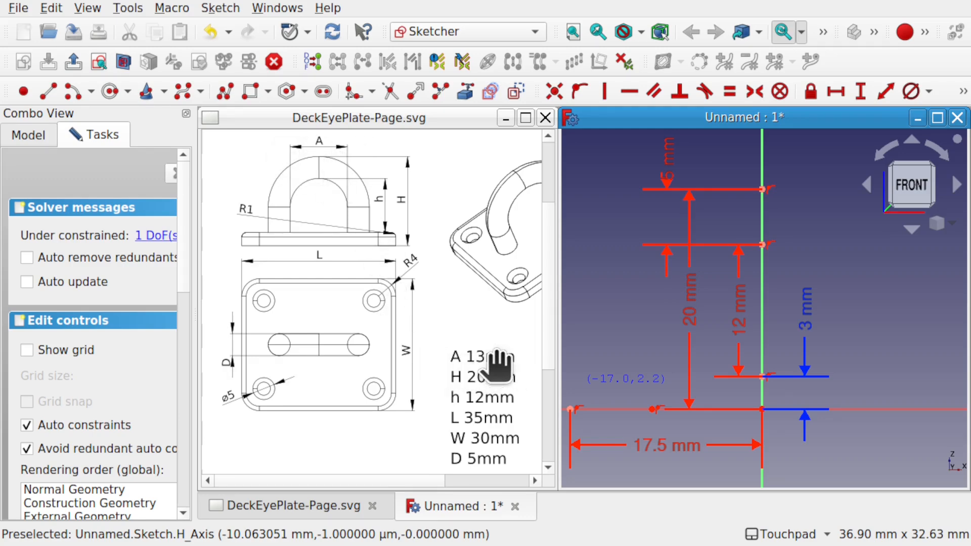
pyautogui.click(652, 409)
pyautogui.click(762, 427)
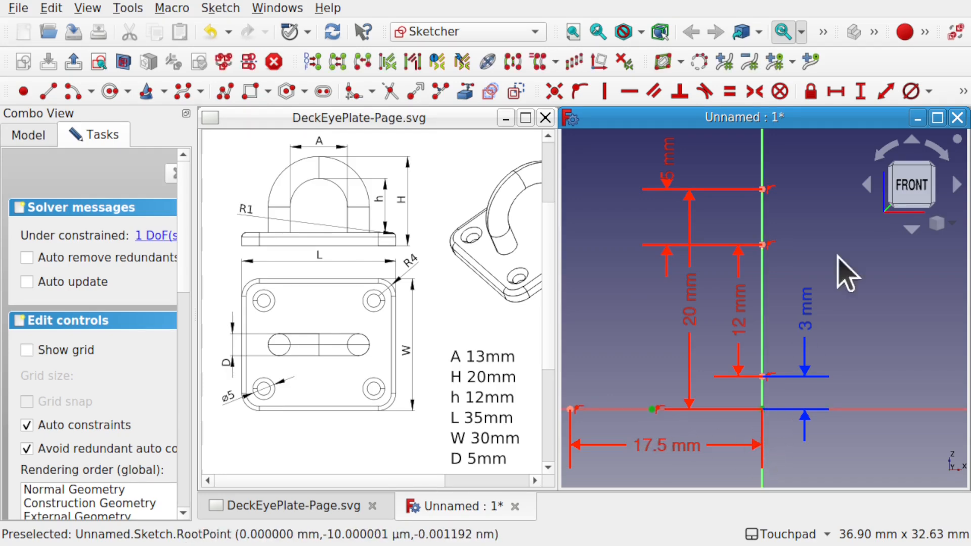
pyautogui.click(837, 92)
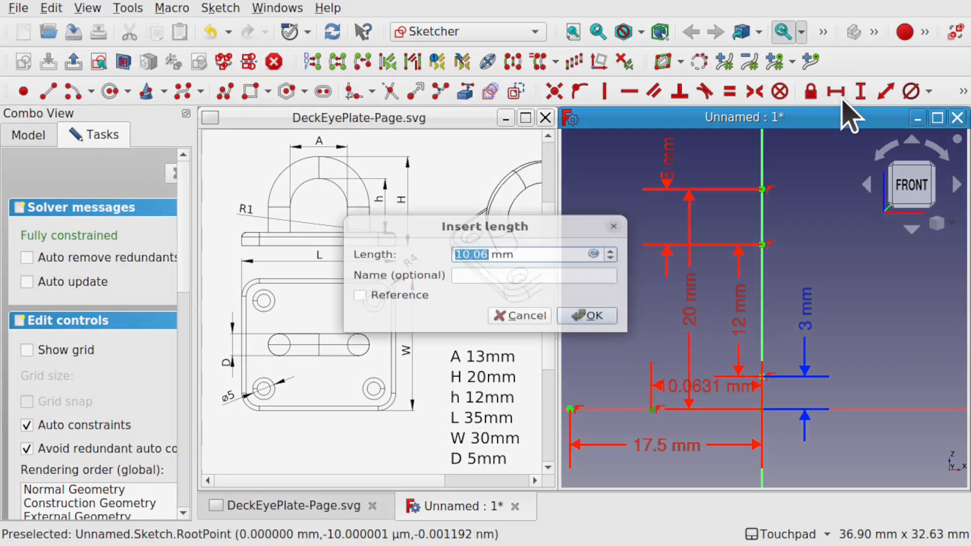
pyautogui.write('13/2')
pyautogui.press('Return')
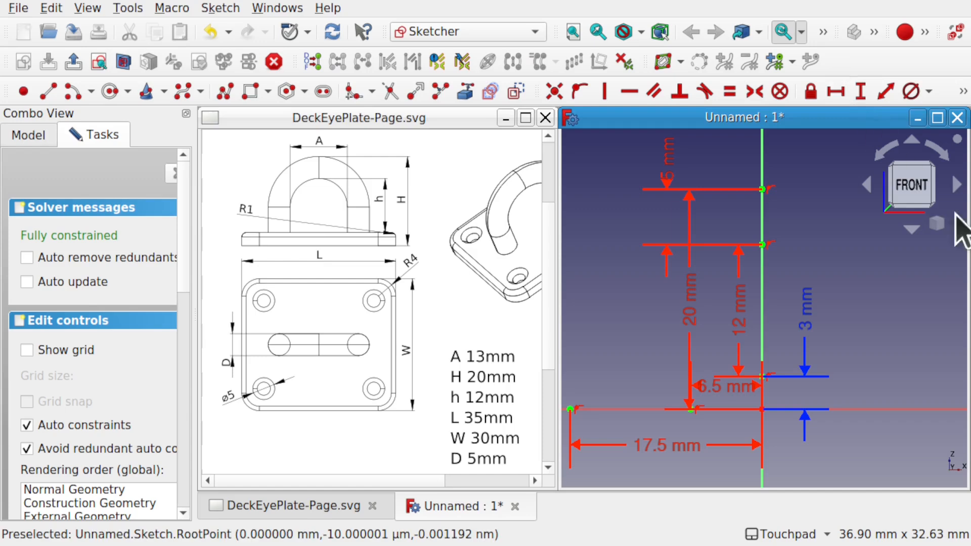
# Spread out the dimension labels: 6.5 mm below the horizontal axis, 20 mm right of the vertical axis, and 5 mm farther left.
pyautogui.moveTo(710, 387)
pyautogui.mouseDown()
pyautogui.moveTo(710, 445)
pyautogui.moveTo(711, 427)
pyautogui.mouseUp()
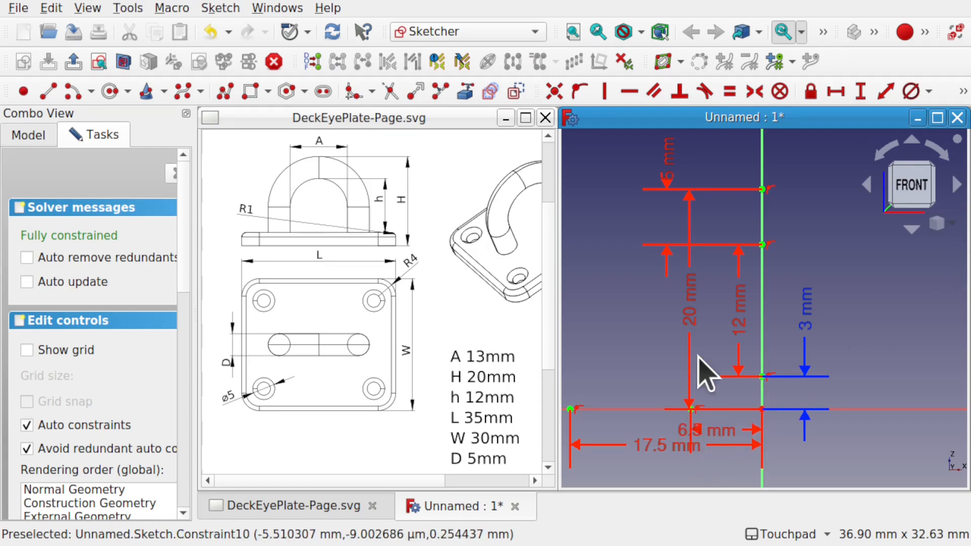
pyautogui.moveTo(694, 330); pyautogui.dragTo(871, 334)
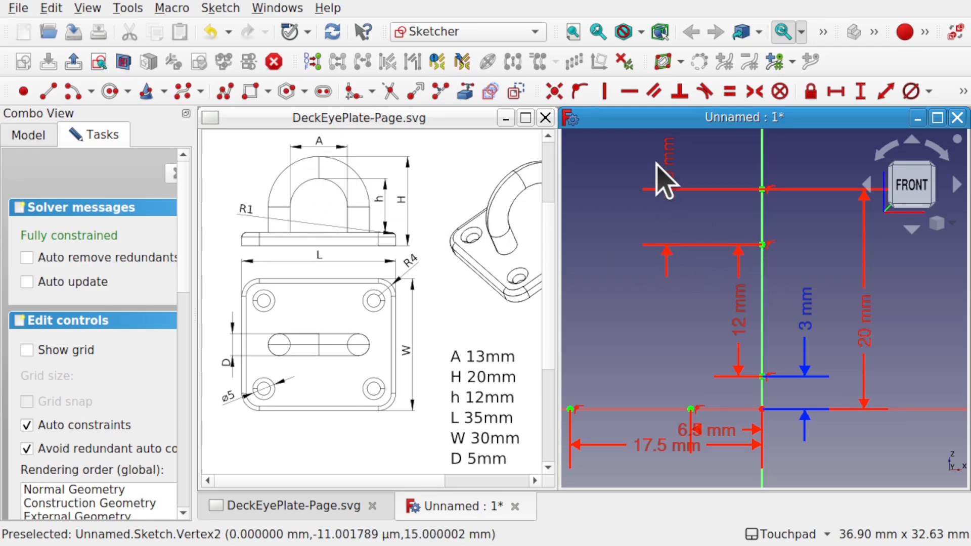
pyautogui.moveTo(673, 174); pyautogui.dragTo(631, 171)
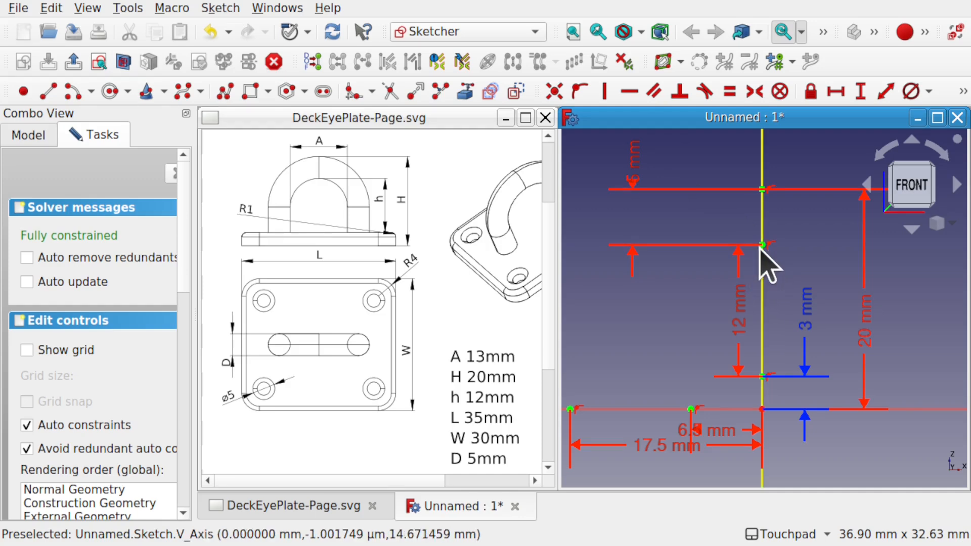
# Sketch an arc by end points and rim point, starting at the middle reference point on the vertical axis and bulging up and left.
pyautogui.click(92, 92)
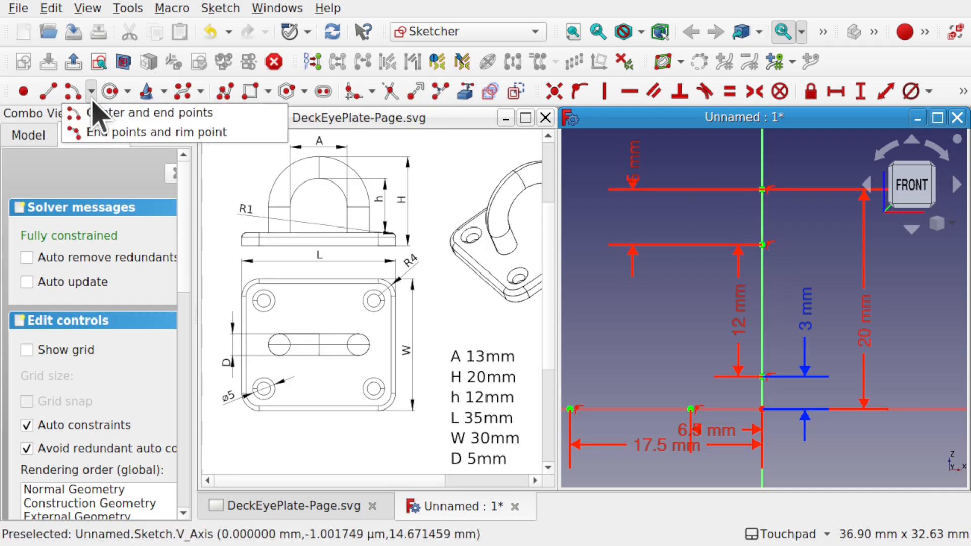
pyautogui.click(96, 133)
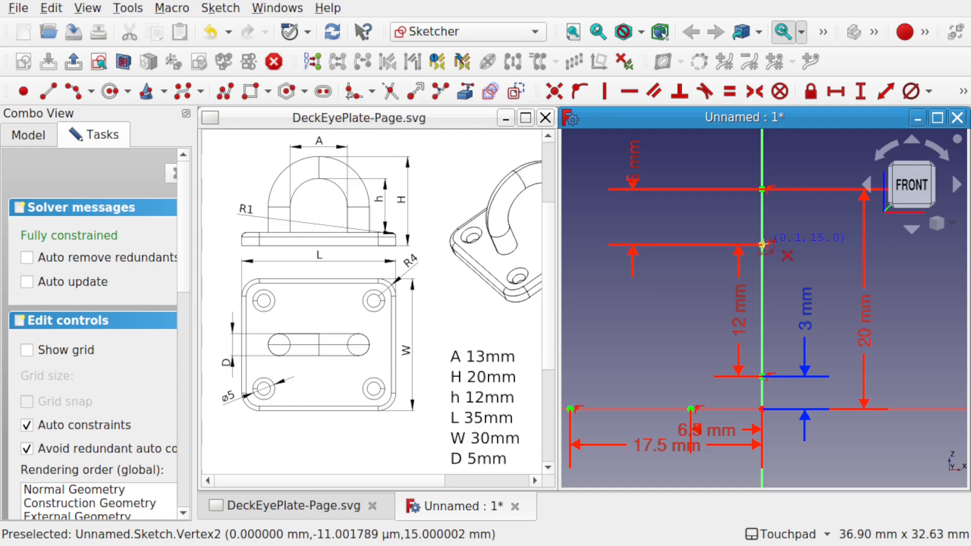
pyautogui.click(762, 244)
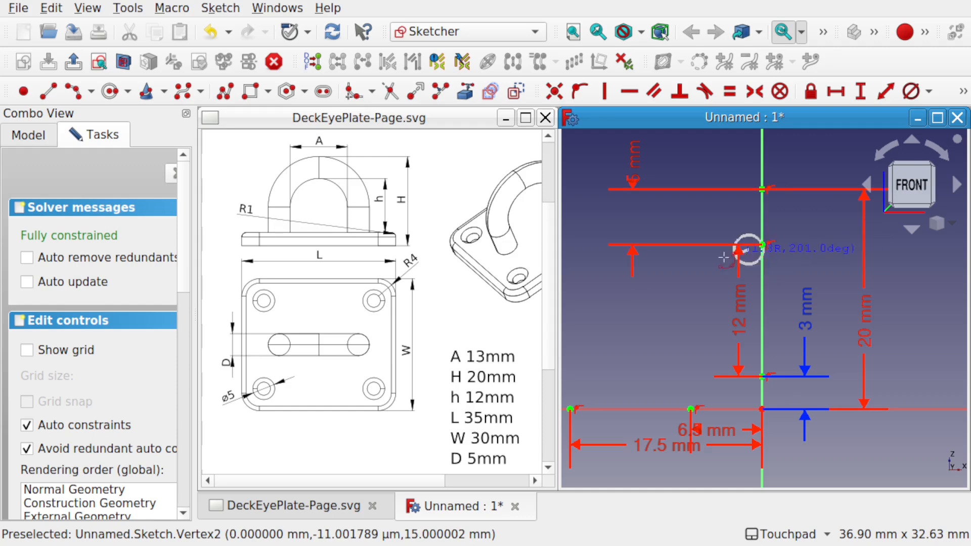
pyautogui.click(664, 288)
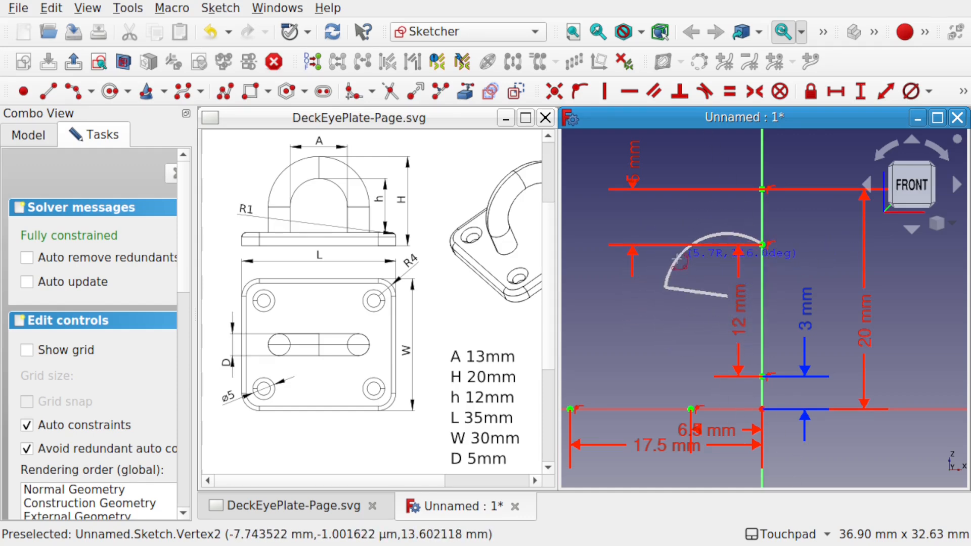
pyautogui.click(673, 270)
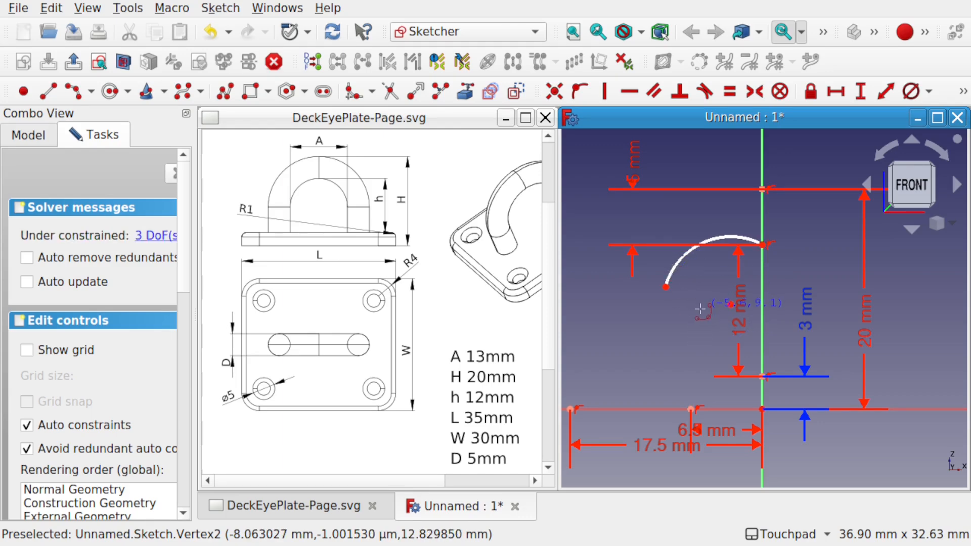
pyautogui.press('Escape')
# Constrain the arc's centre onto the vertical axis and pull its free end roughly above the inner point on the horizontal axis.
pyautogui.click(731, 304)
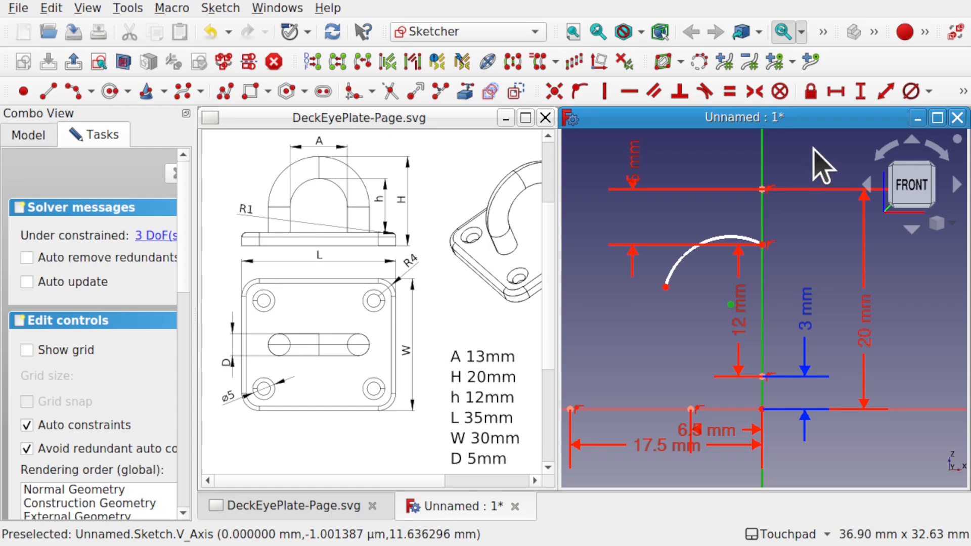
pyautogui.click(579, 91)
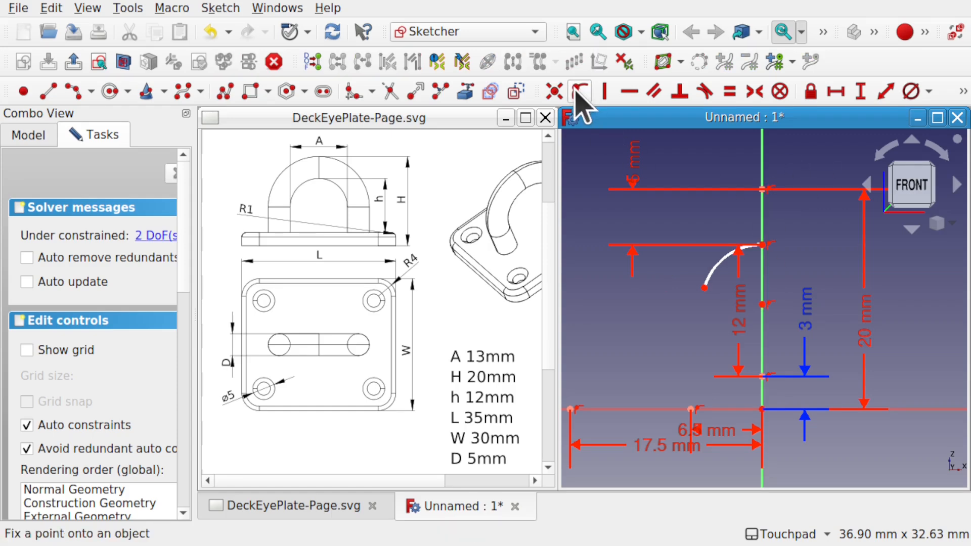
pyautogui.moveTo(703, 288); pyautogui.dragTo(692, 293)
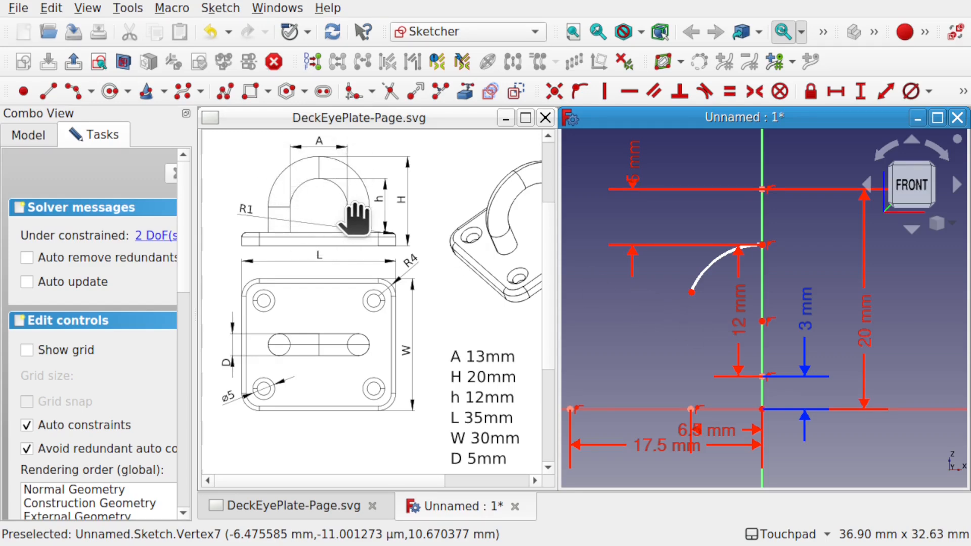
# Constrain the arc's diameter to 13 mm and pull its free end slightly lower.
pyautogui.click(710, 265)
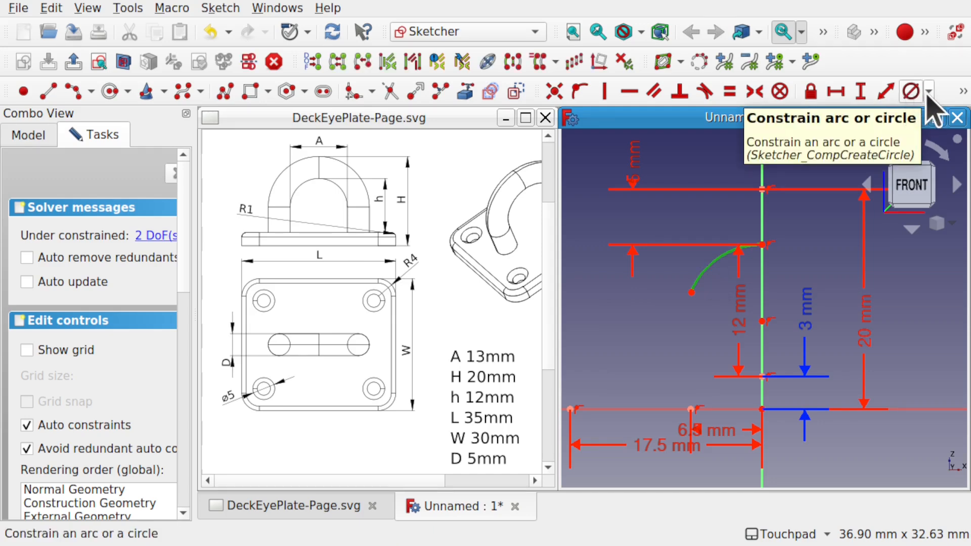
pyautogui.click(930, 92)
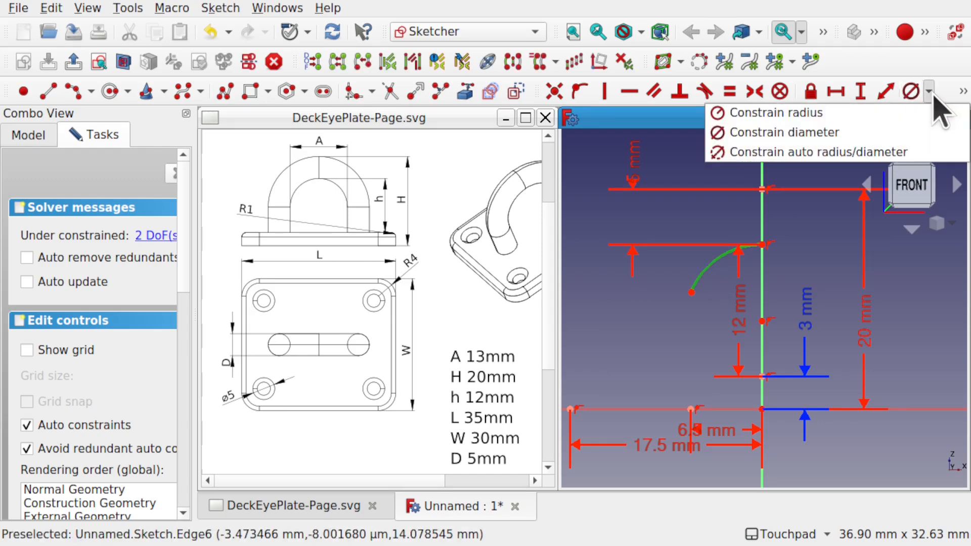
pyautogui.click(848, 133)
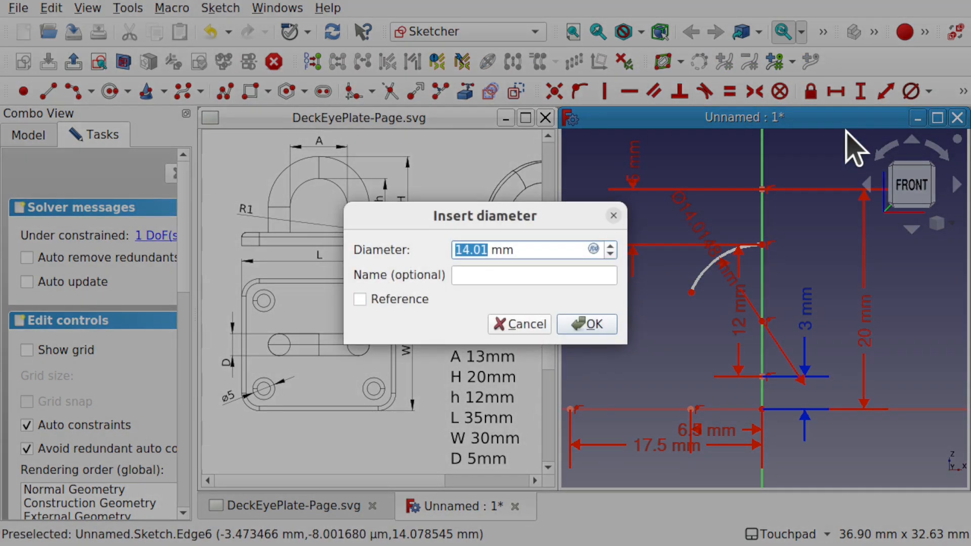
pyautogui.write('13')
pyautogui.press('Return')
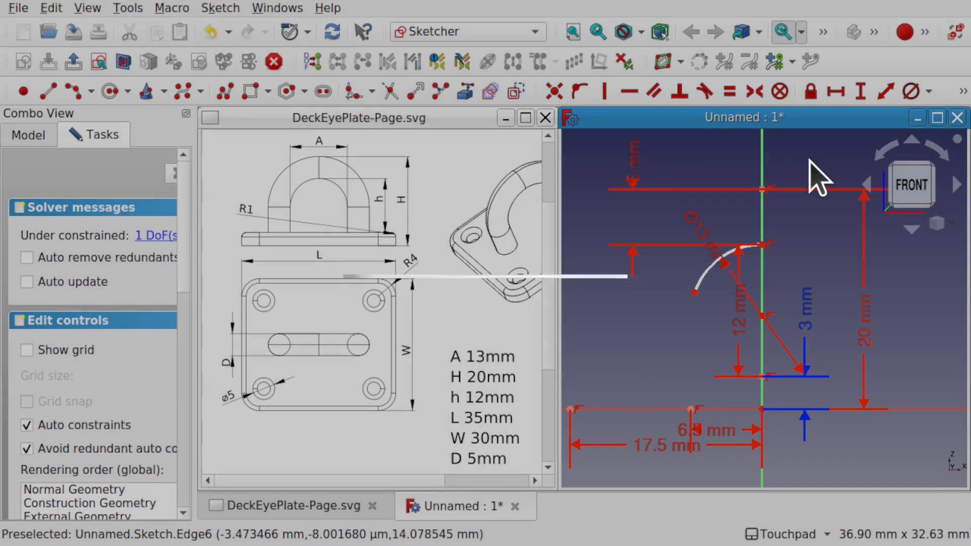
pyautogui.moveTo(695, 294)
pyautogui.mouseDown()
pyautogui.moveTo(703, 324)
pyautogui.moveTo(700, 257)
pyautogui.moveTo(693, 321)
pyautogui.moveTo(706, 269)
pyautogui.moveTo(690, 318)
pyautogui.moveTo(692, 305)
pyautogui.mouseUp()
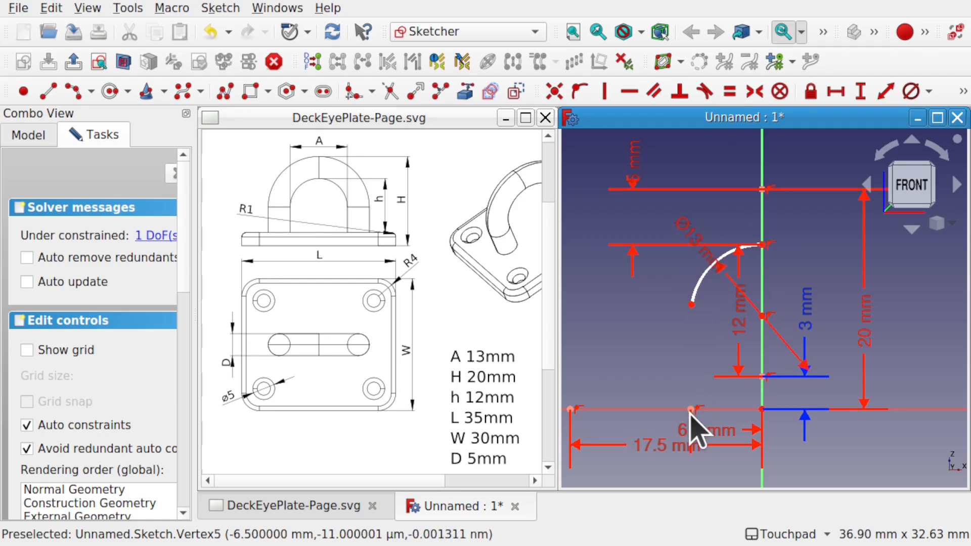
# Draw a vertical line from the arc's free end down to the inner reference point on the horizontal axis, continuing the arc tangentially.
pyautogui.click(49, 91)
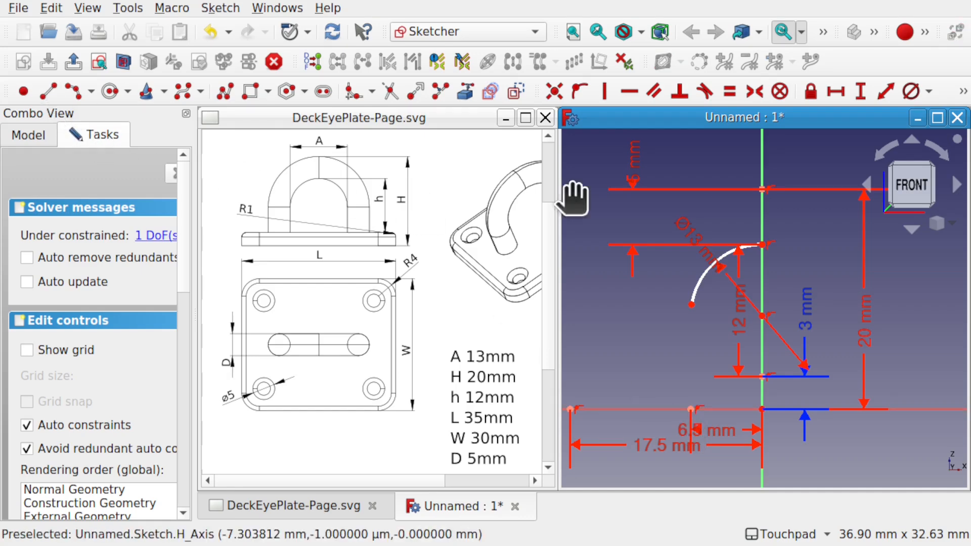
pyautogui.click(691, 305)
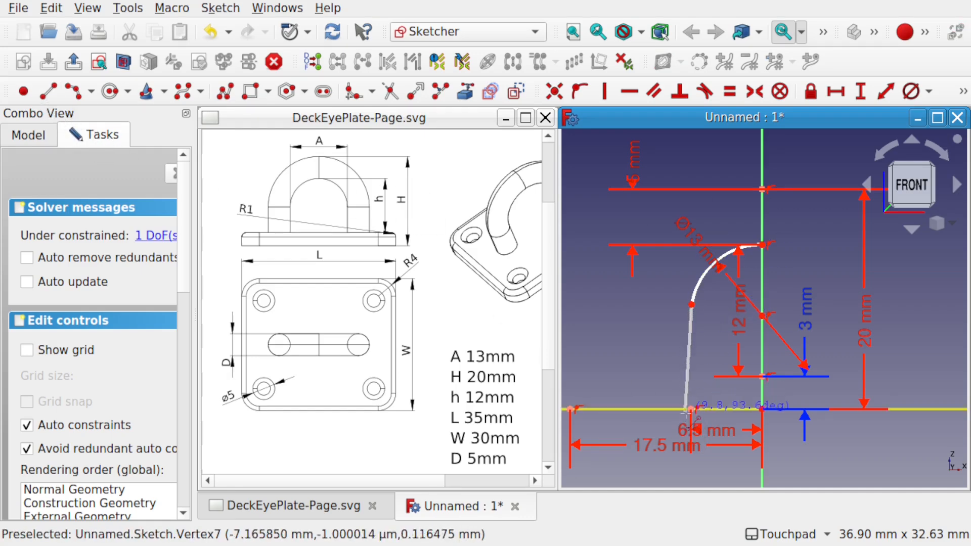
pyautogui.click(691, 408)
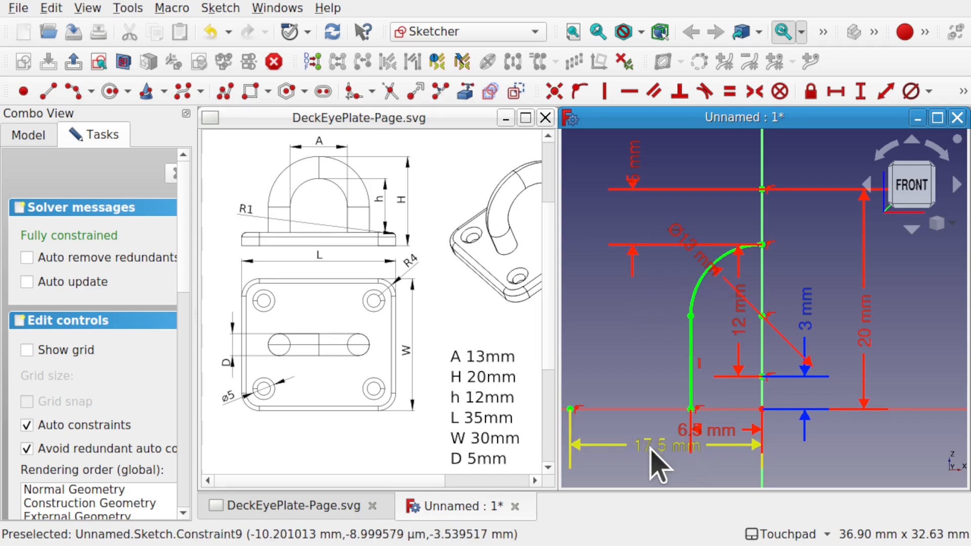
# Move the 17.5 mm dimension lower and name the 3 mm reference dimension BaeHeight.
pyautogui.moveTo(651, 449); pyautogui.dragTo(657, 464)
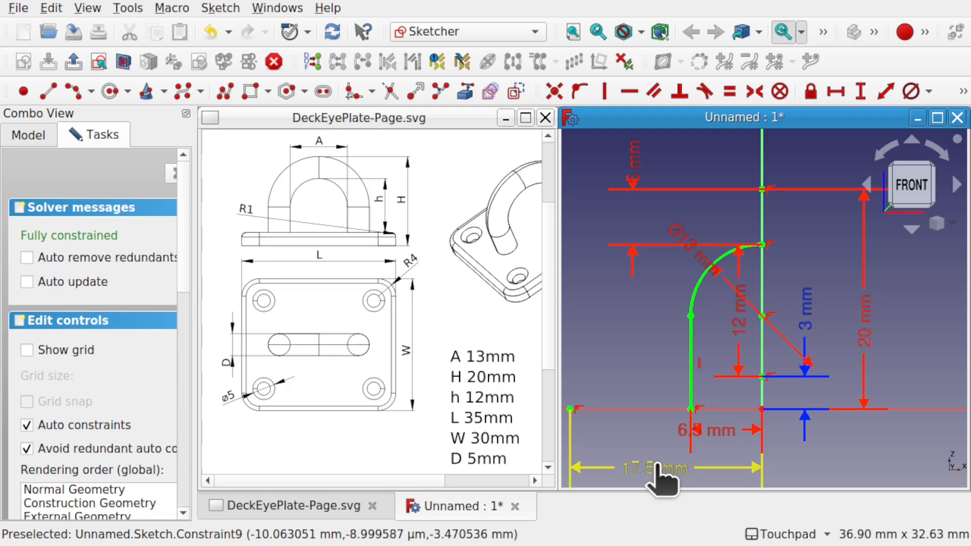
pyautogui.doubleClick(812, 311)
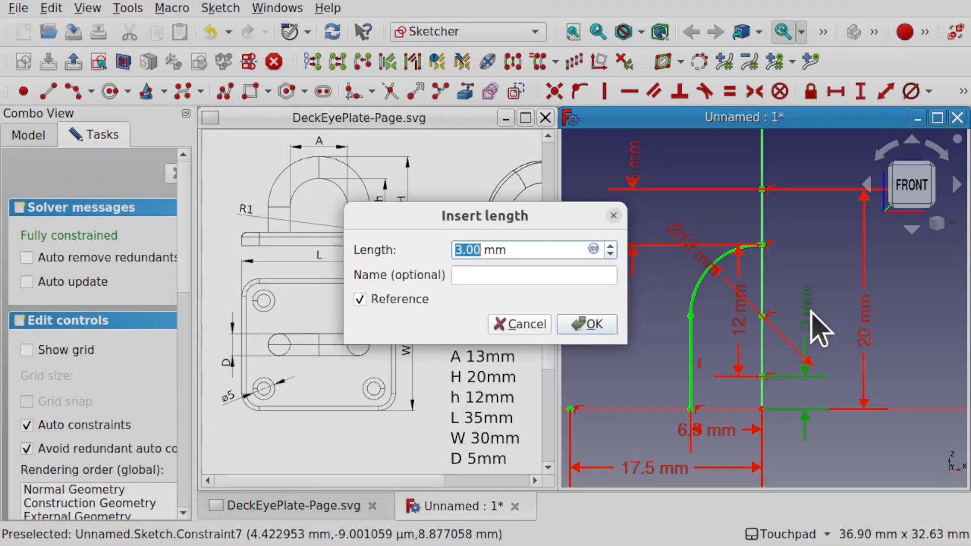
pyautogui.click(502, 277)
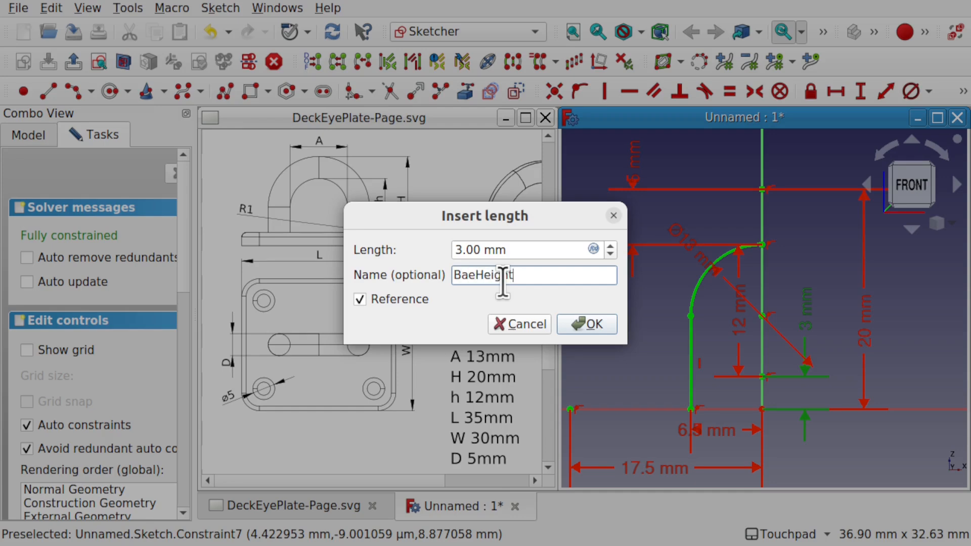
pyautogui.press('Return')
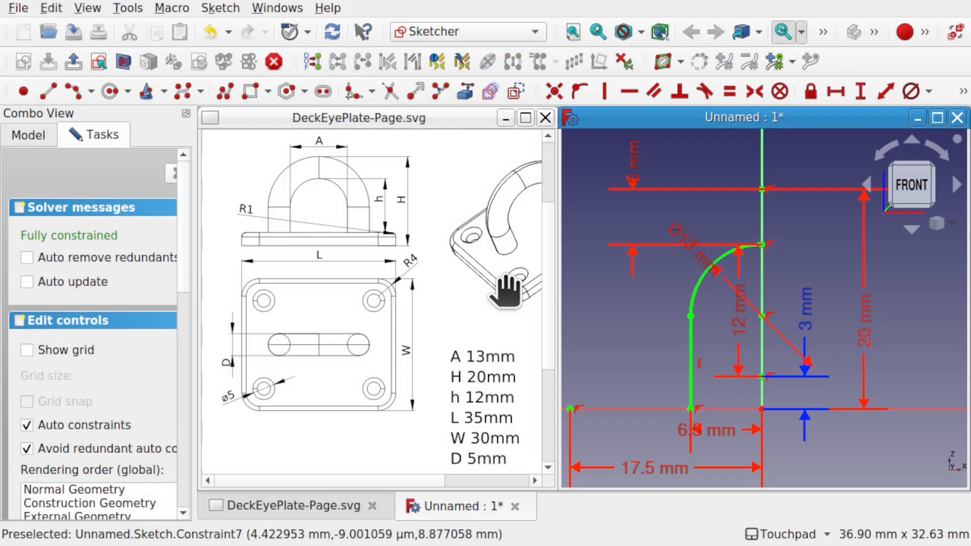
# Name the 17.5 mm horizontal dimension BaseLength.
pyautogui.doubleClick(667, 471)
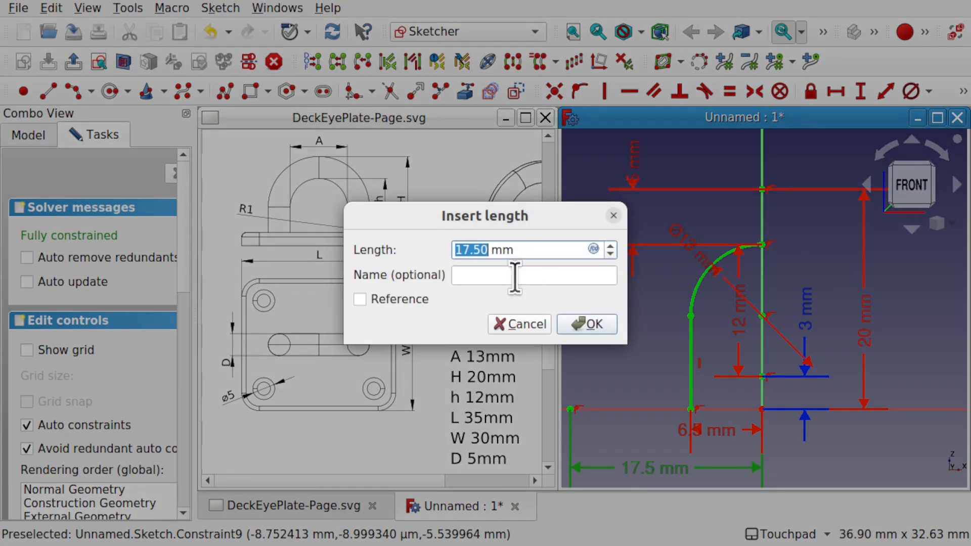
pyautogui.click(515, 277)
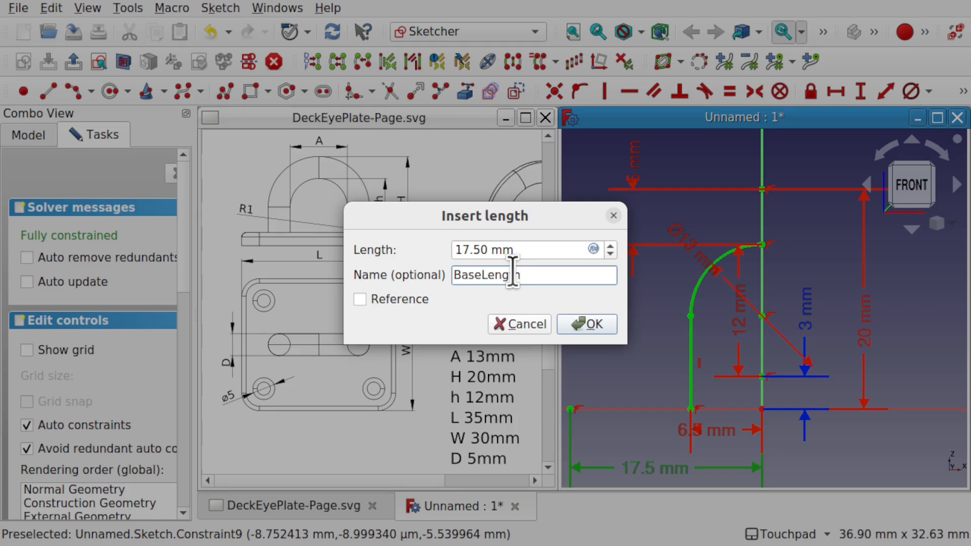
pyautogui.write('BaseLength')
pyautogui.press('Return')
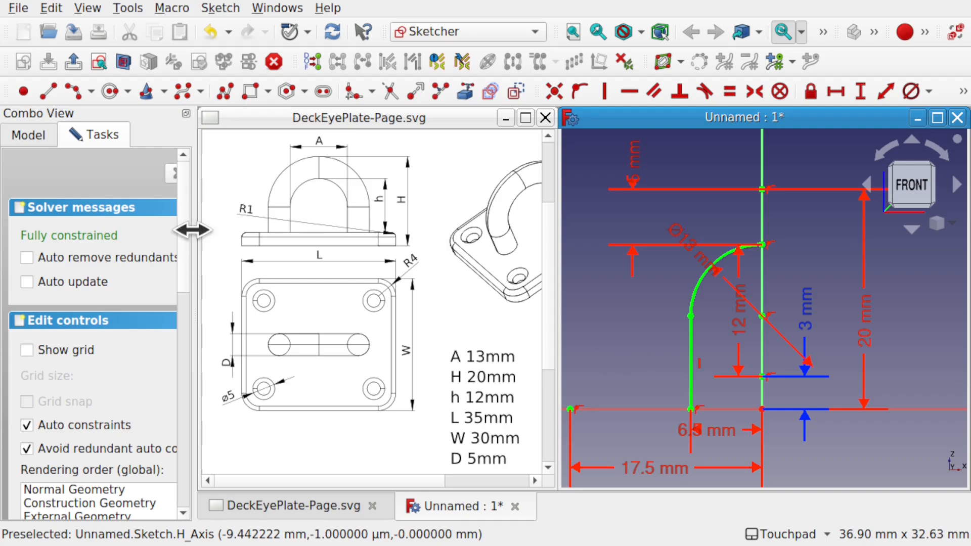
# Widen the task area and close the finished reference sketch.
pyautogui.moveTo(192, 231); pyautogui.dragTo(235, 229)
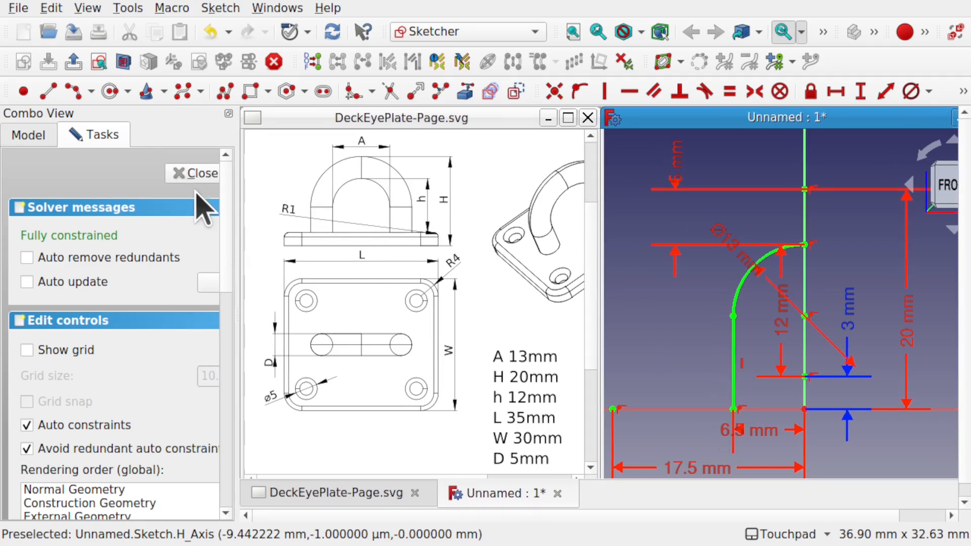
pyautogui.click(189, 175)
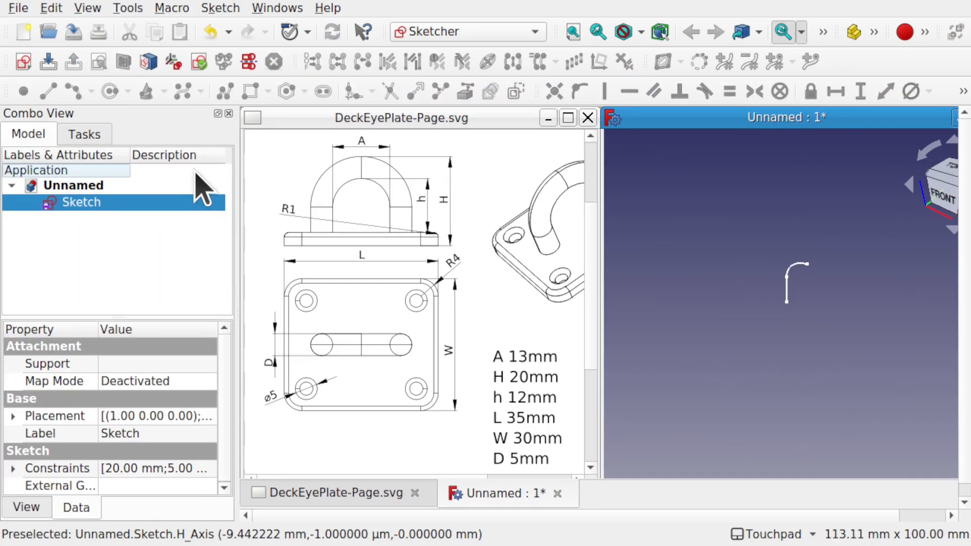
pyautogui.scroll(5, 820, 299)
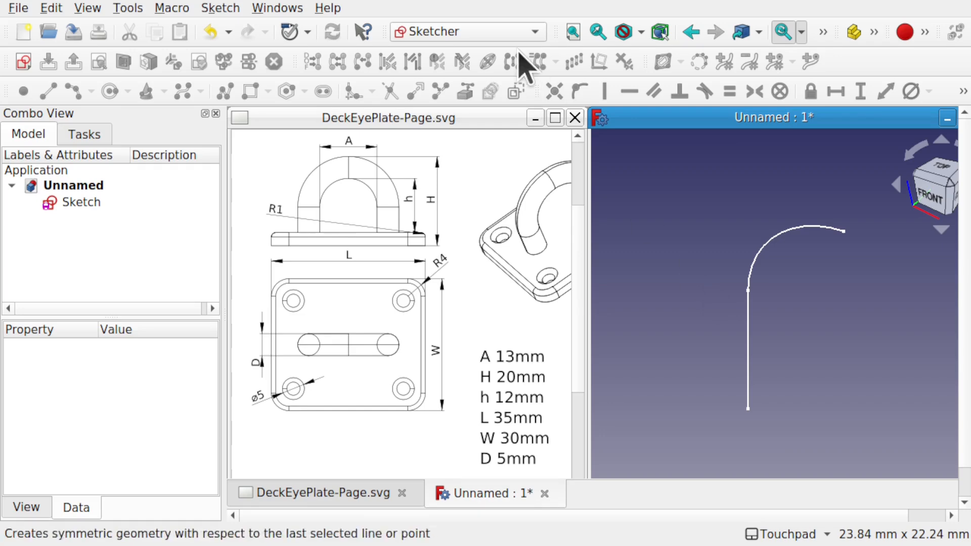
# Switch to the Part Design workbench and create a new body.
pyautogui.click(460, 34)
pyautogui.click(471, 251)
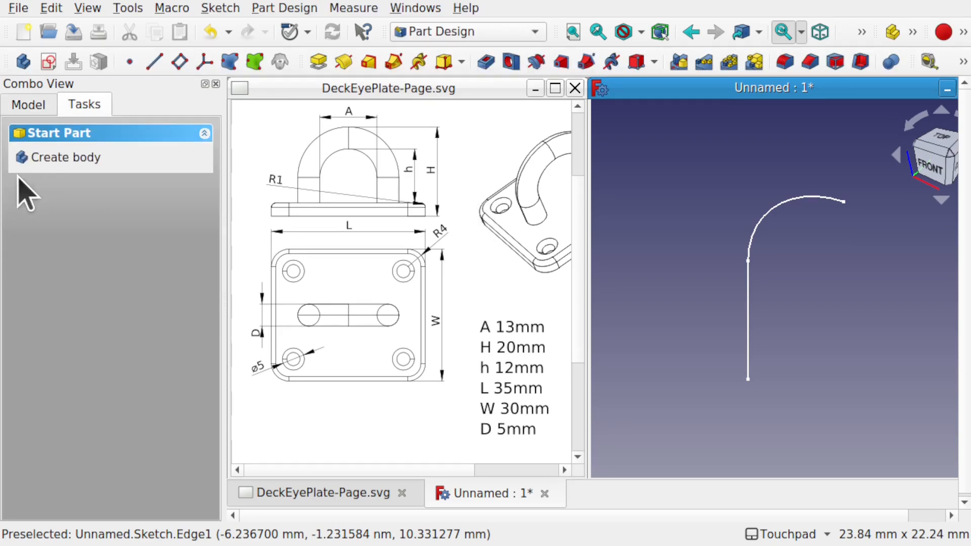
pyautogui.click(61, 160)
# Start a new sketch in the body on the XY base plane.
pyautogui.click(71, 158)
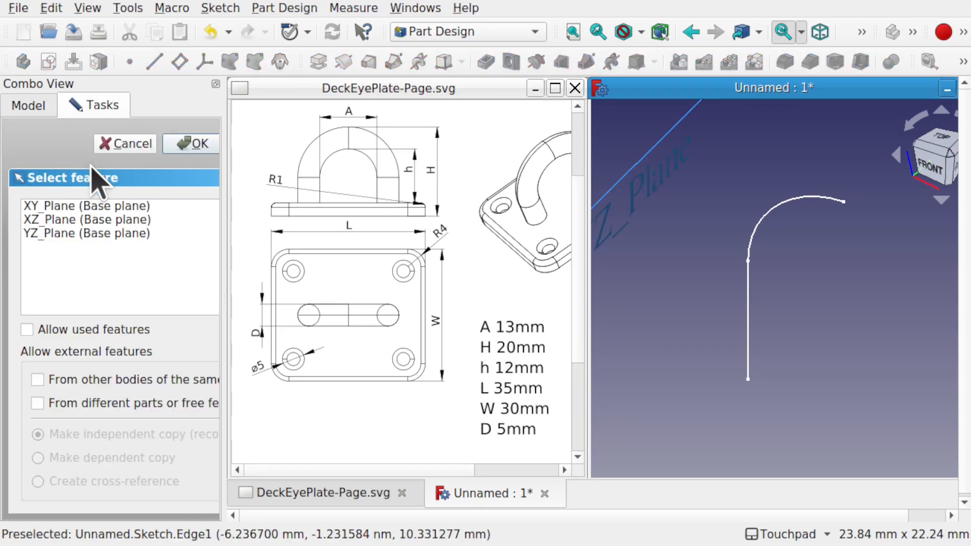
pyautogui.click(55, 210)
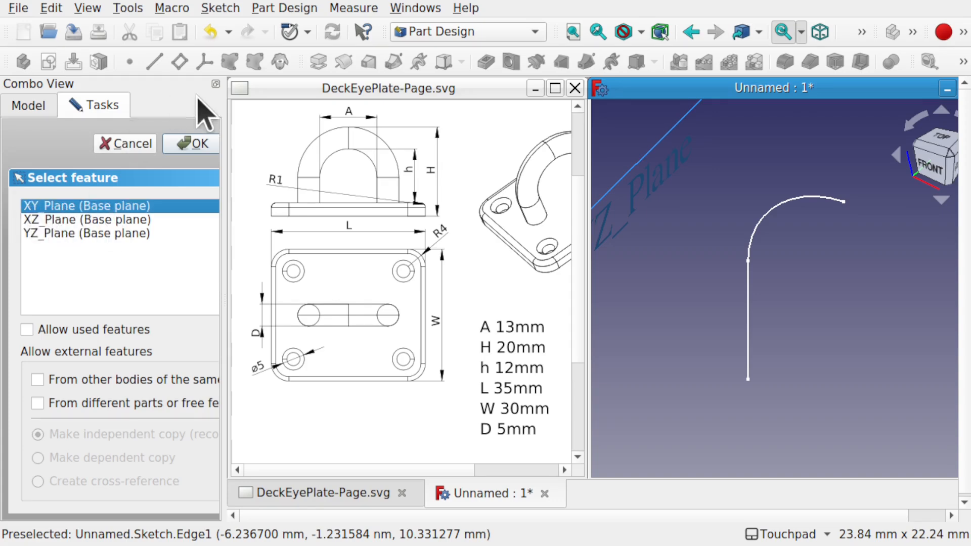
pyautogui.click(188, 144)
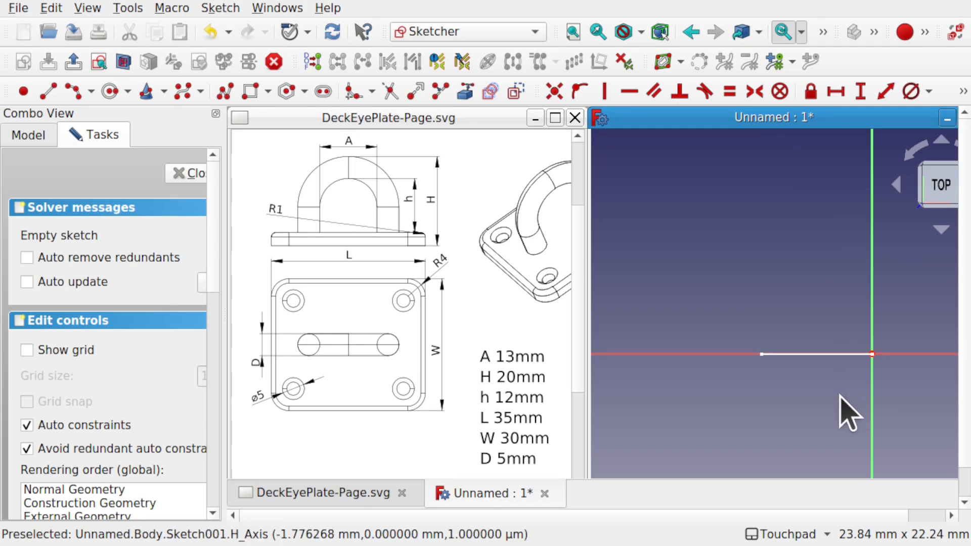
# Draw a rectangle left of the vertical axis, straddling the horizontal axis, with its right side along the vertical axis.
pyautogui.moveTo(878, 390)
pyautogui.keyDown('shift'); pyautogui.mouseDown(button='middle')
pyautogui.moveTo(814, 372)
pyautogui.moveTo(811, 346)
pyautogui.moveTo(797, 336)
pyautogui.mouseUp(button='middle'); pyautogui.keyUp('shift')
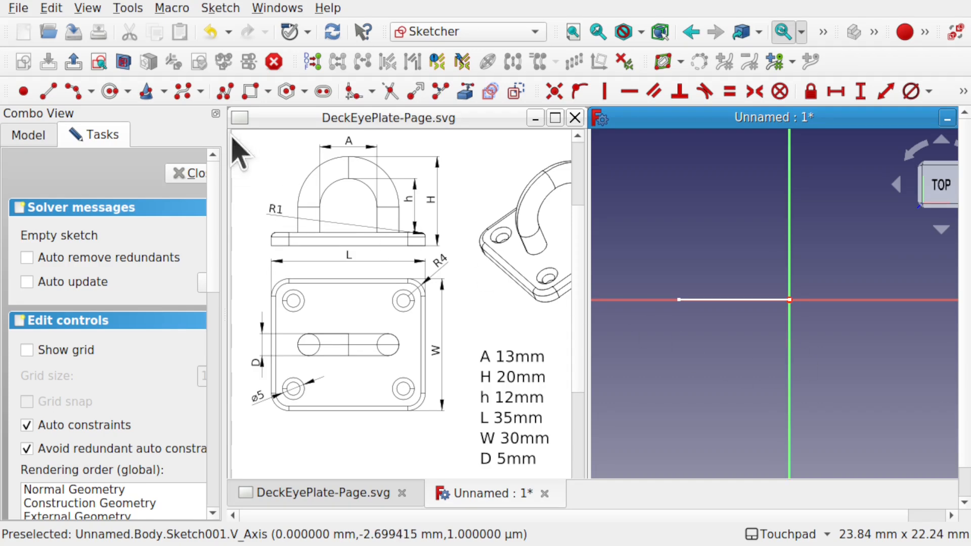
pyautogui.click(250, 91)
pyautogui.click(670, 201)
pyautogui.click(790, 418)
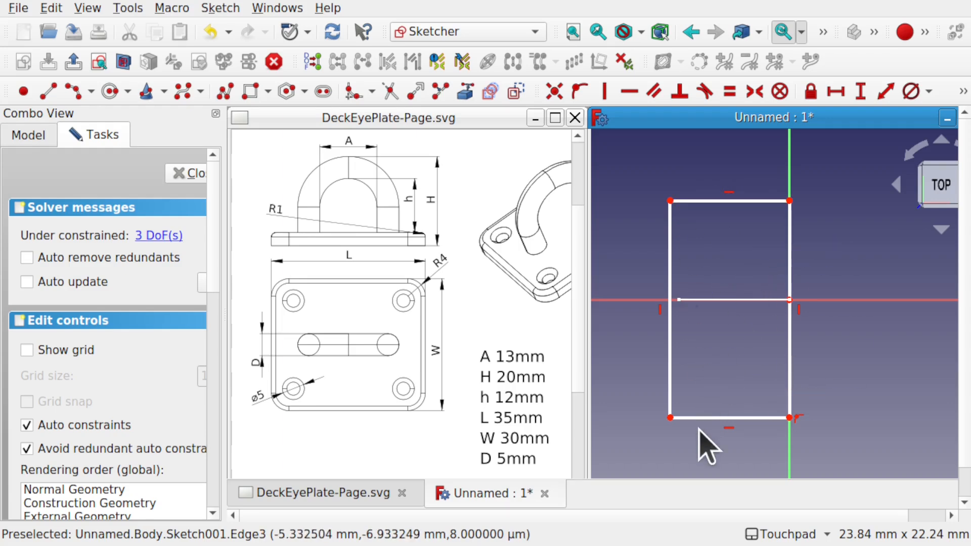
# Constrain the horizontal distance between the rectangle's two lower corners with the formula Sketch.Constraints.BaseLength.
pyautogui.click(790, 418)
pyautogui.click(670, 418)
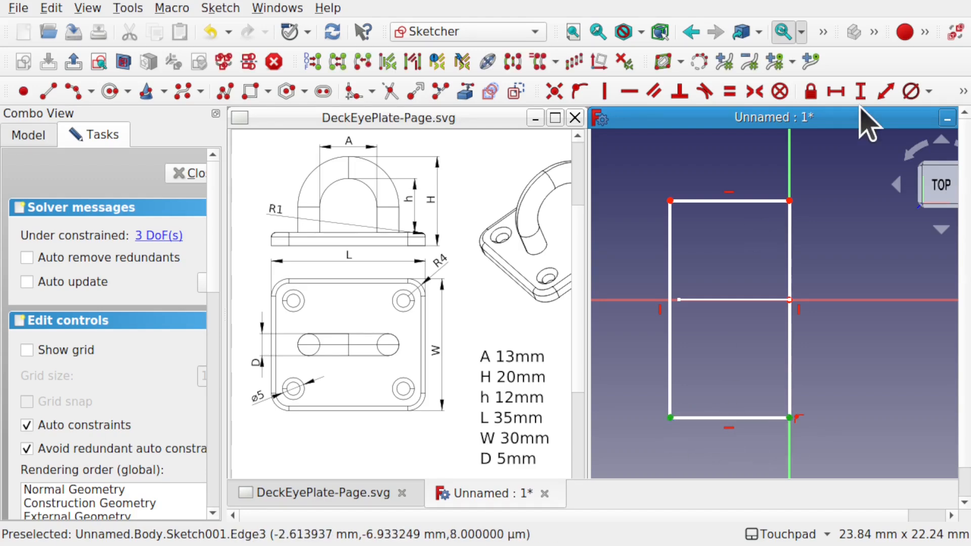
pyautogui.click(835, 92)
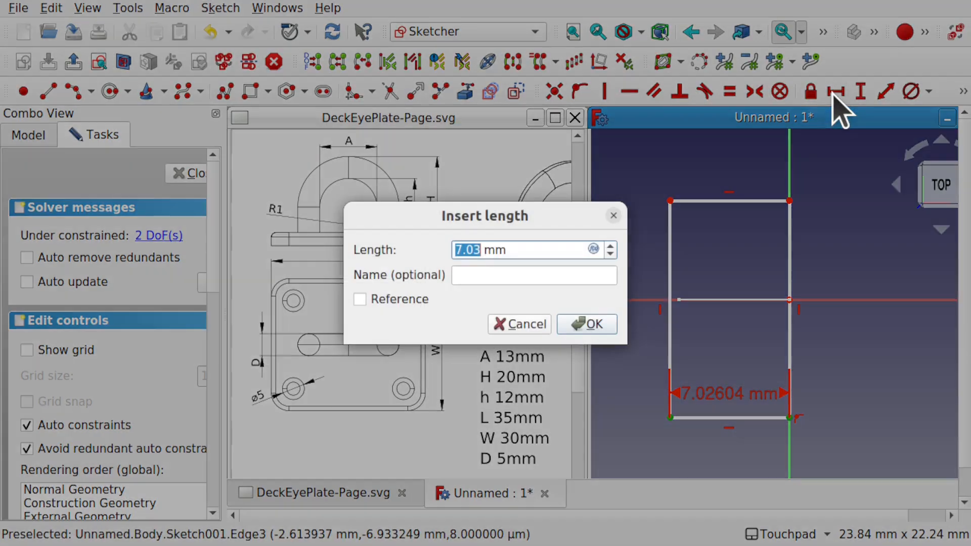
pyautogui.click(593, 249)
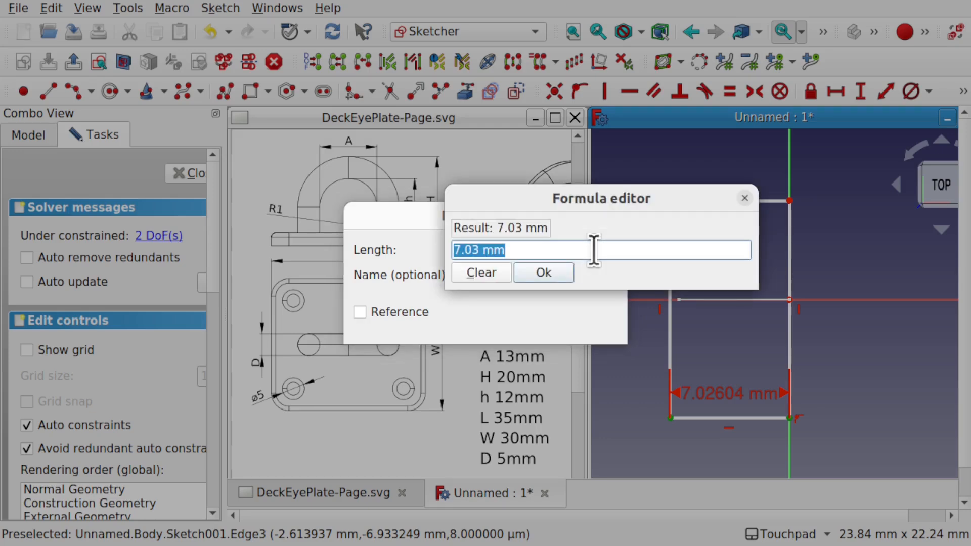
pyautogui.write('ske')
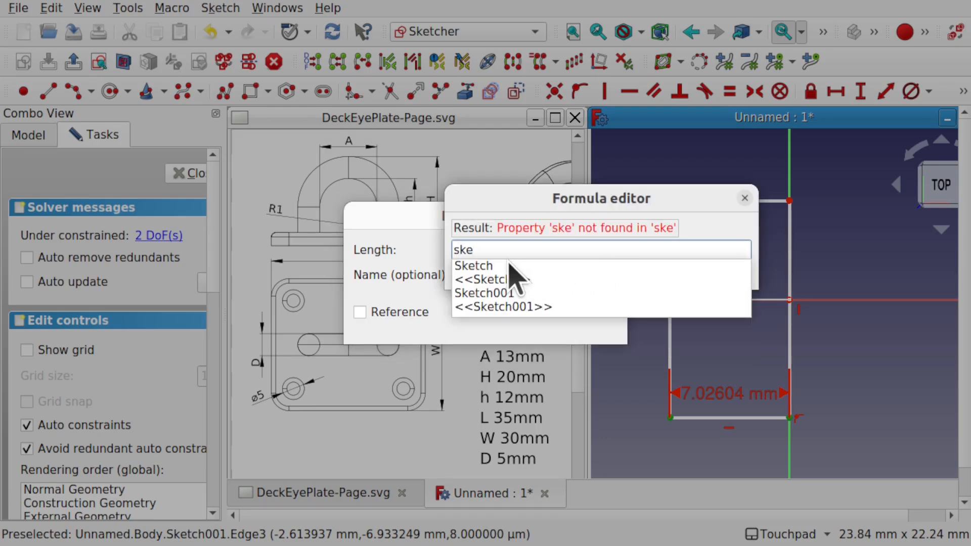
pyautogui.press('Down')
pyautogui.write('.co')
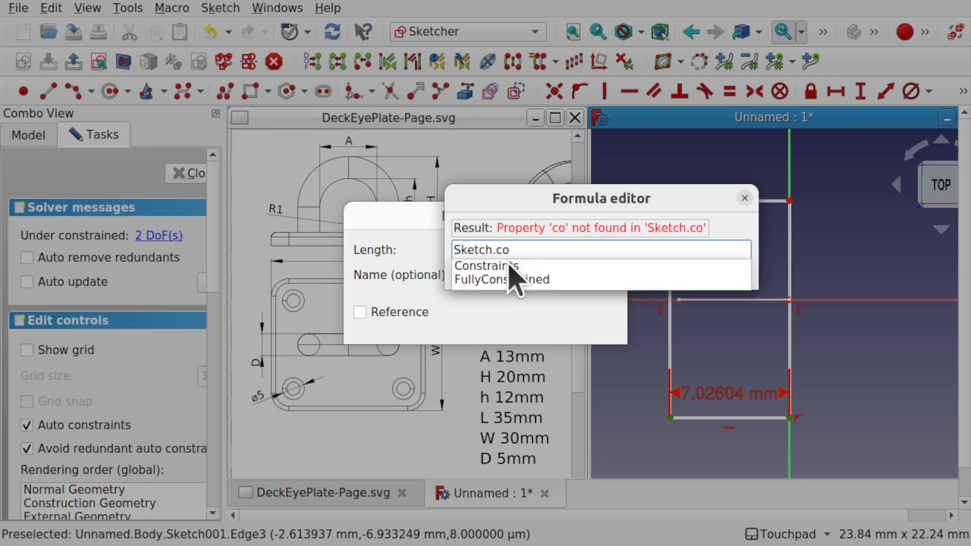
pyautogui.press('Down')
pyautogui.press('Return')
pyautogui.write('.B')
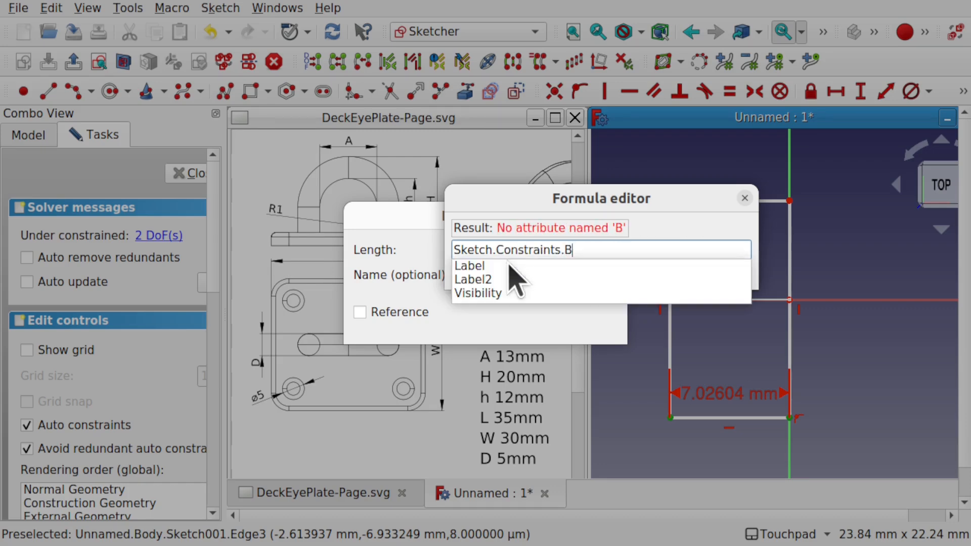
pyautogui.write('aseLength')
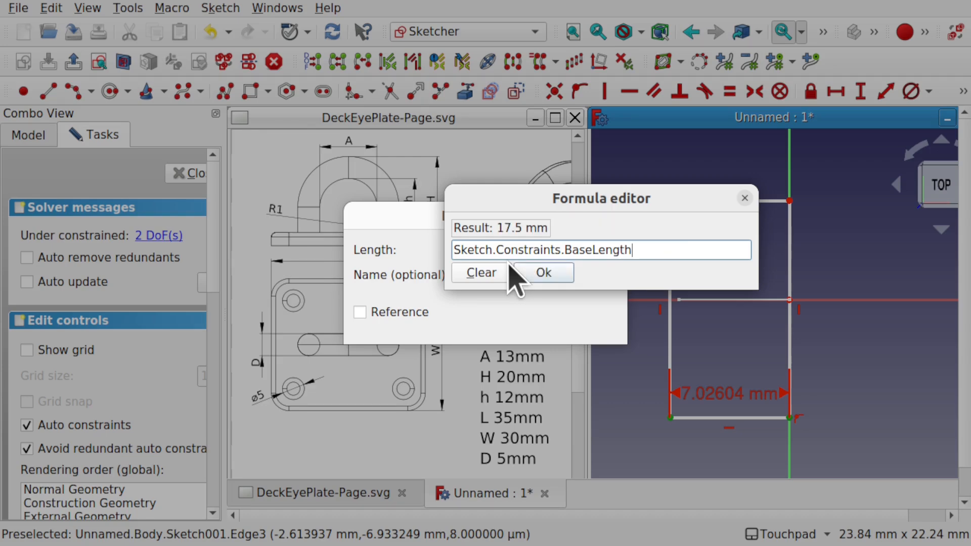
pyautogui.click(547, 273)
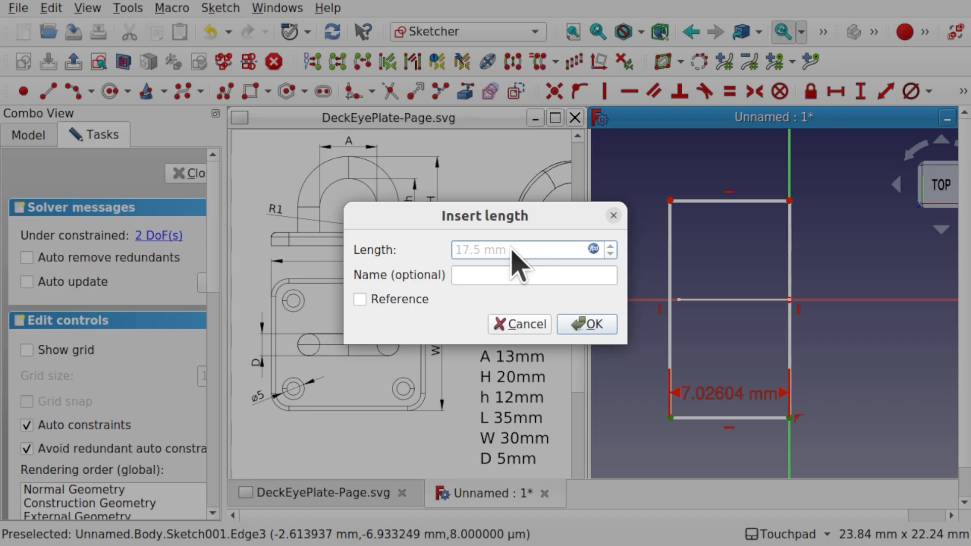
pyautogui.click(585, 326)
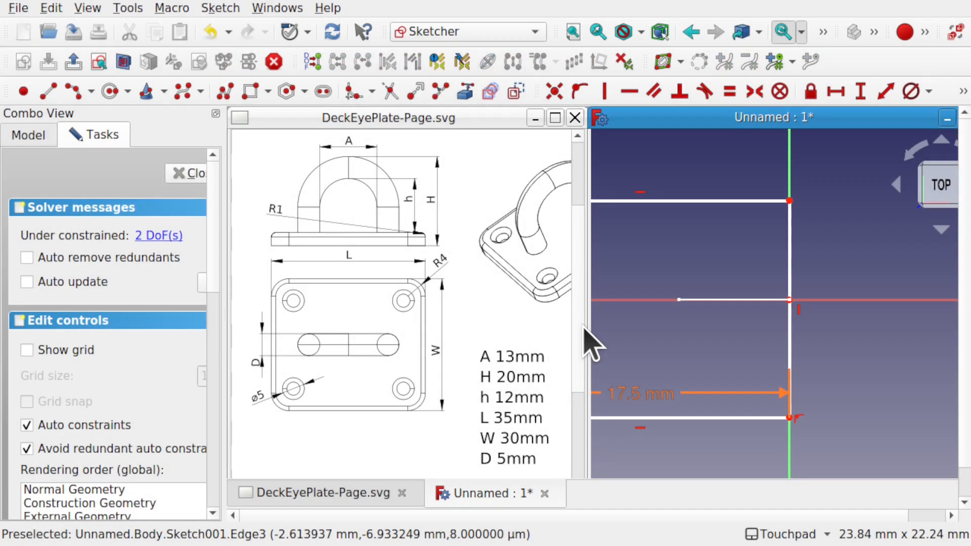
# Make the end points of the rectangle's right side symmetric about the origin and delete the redundant constraint at its lower right corner.
pyautogui.scroll(-3, 696, 351)
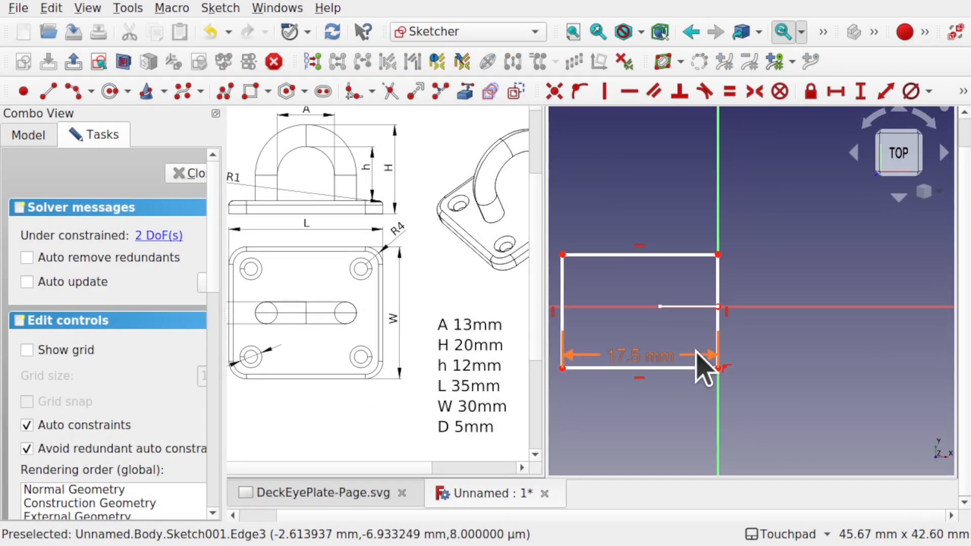
pyautogui.keyDown('shift'); pyautogui.moveTo(679, 347); pyautogui.dragTo(752, 345, button='middle'); pyautogui.keyUp('shift')
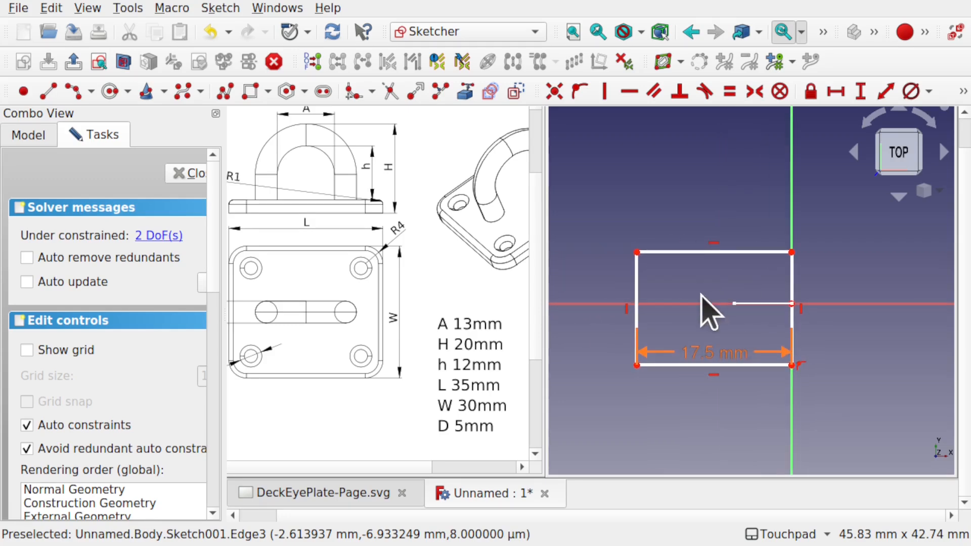
pyautogui.scroll(2, 711, 311)
pyautogui.scroll(-3, 711, 312)
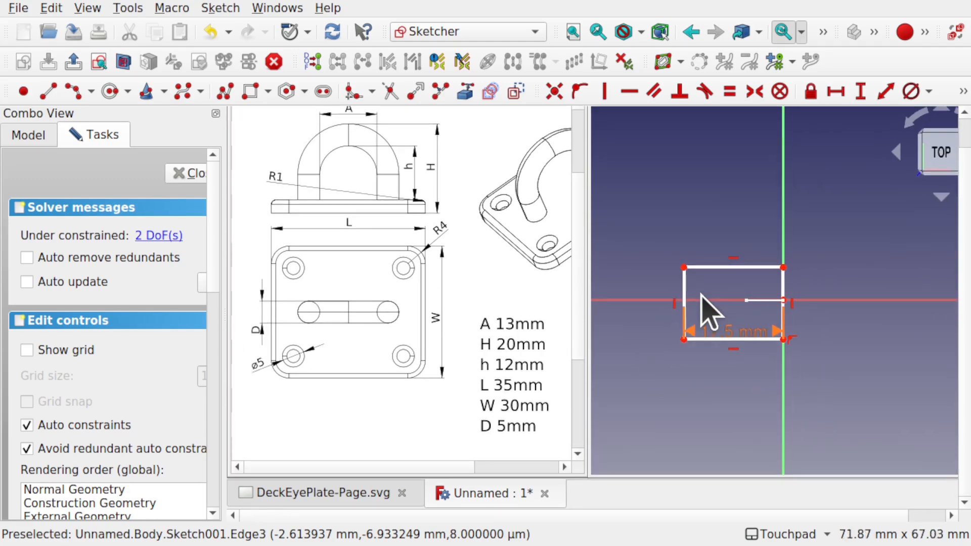
pyautogui.scroll(5, 711, 311)
pyautogui.scroll(-2, 711, 311)
pyautogui.scroll(-3, 711, 311)
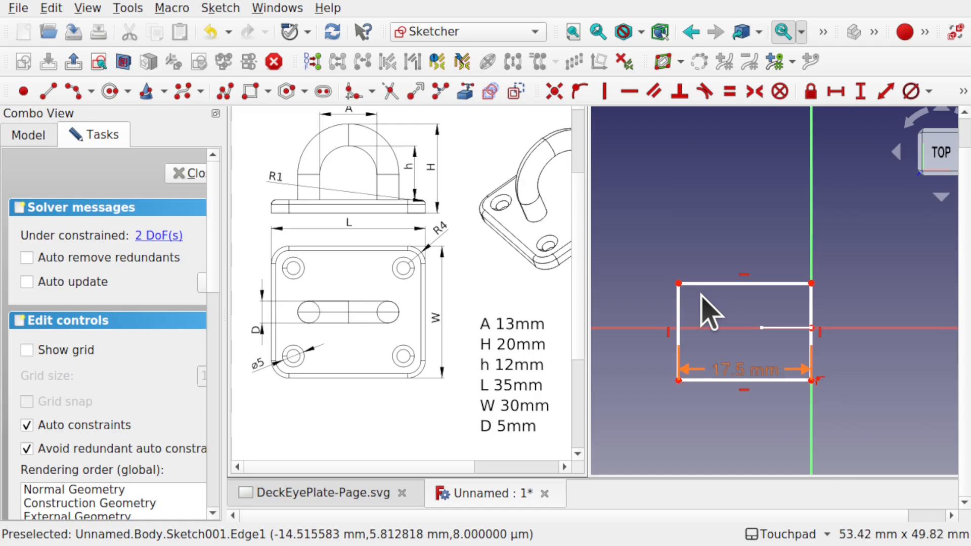
pyautogui.scroll(5, 711, 311)
pyautogui.scroll(1, 703, 306)
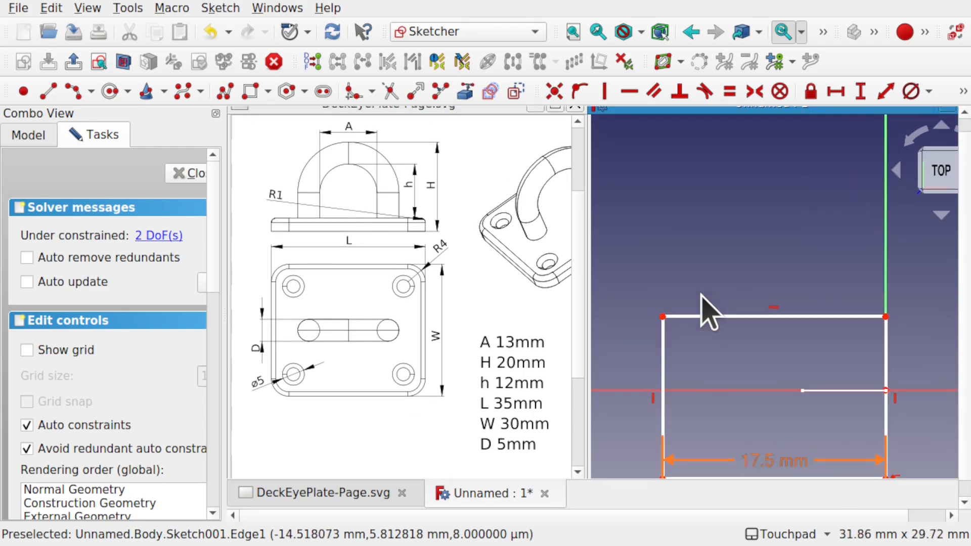
pyautogui.scroll(-2, 702, 307)
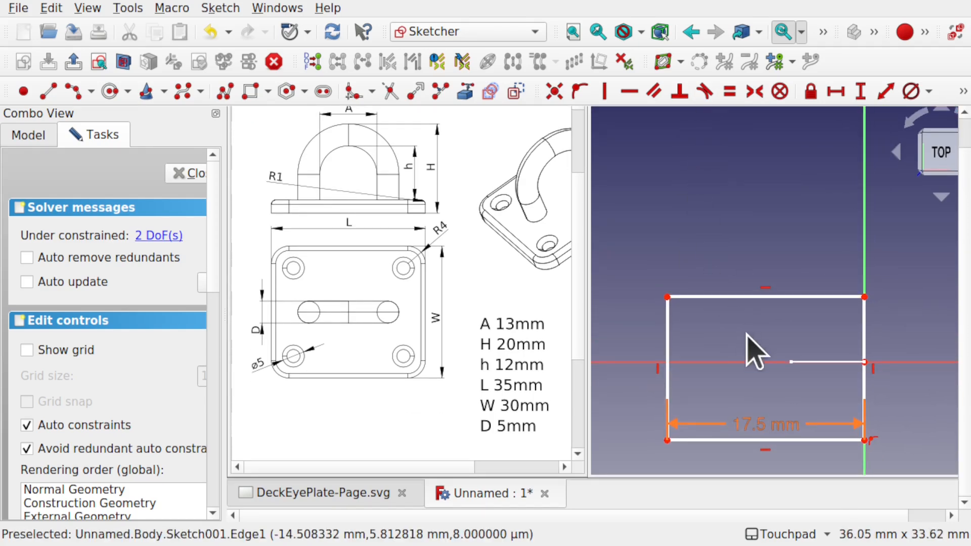
pyautogui.keyDown('shift'); pyautogui.moveTo(787, 338); pyautogui.dragTo(780, 254, button='middle'); pyautogui.keyUp('shift')
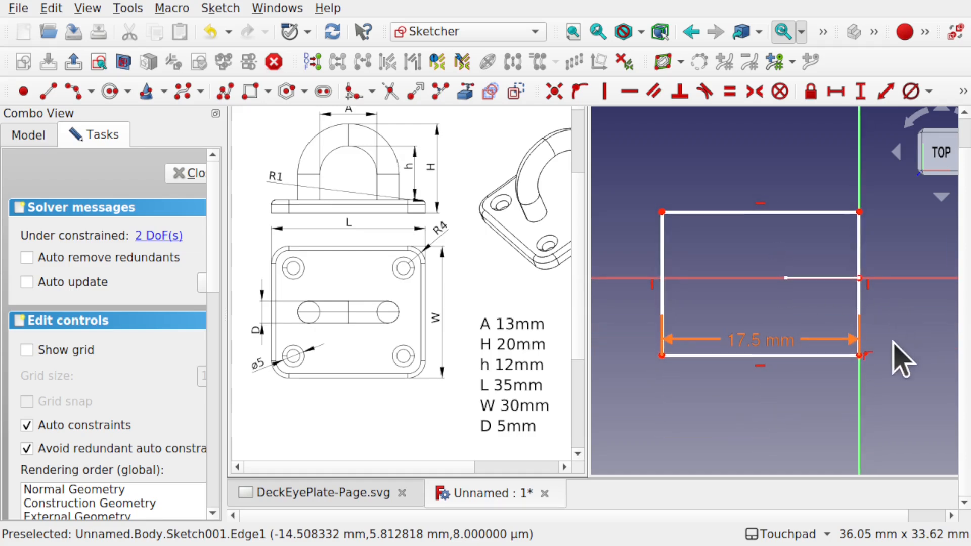
pyautogui.click(862, 363)
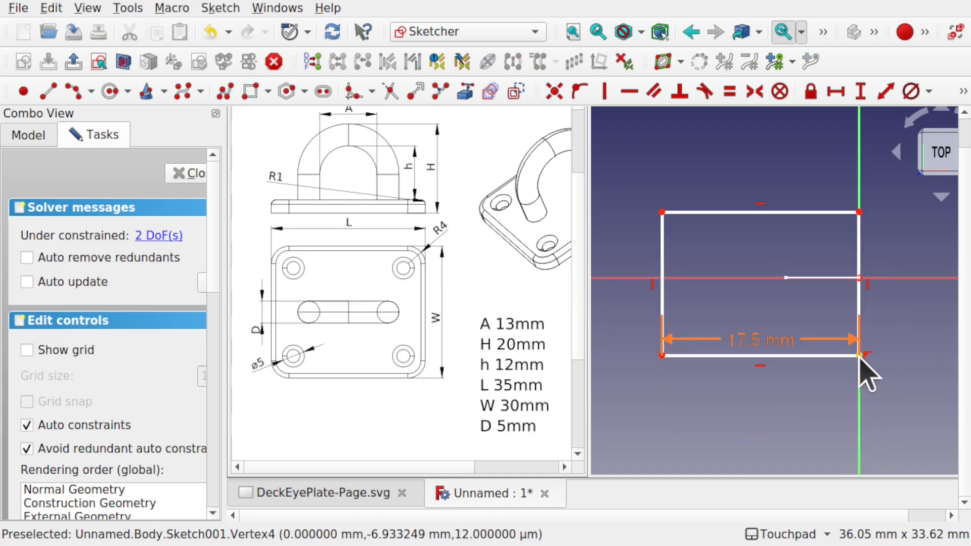
pyautogui.click(860, 356)
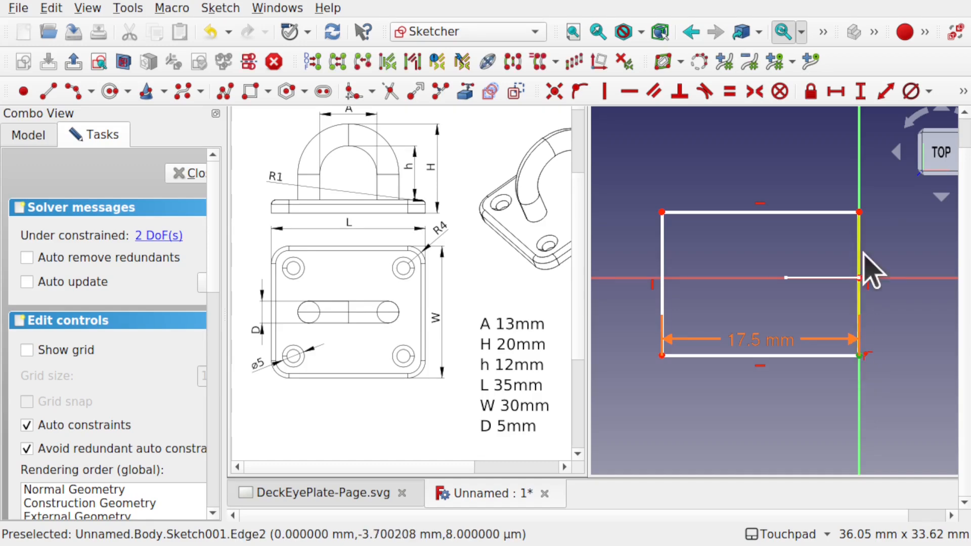
pyautogui.click(860, 212)
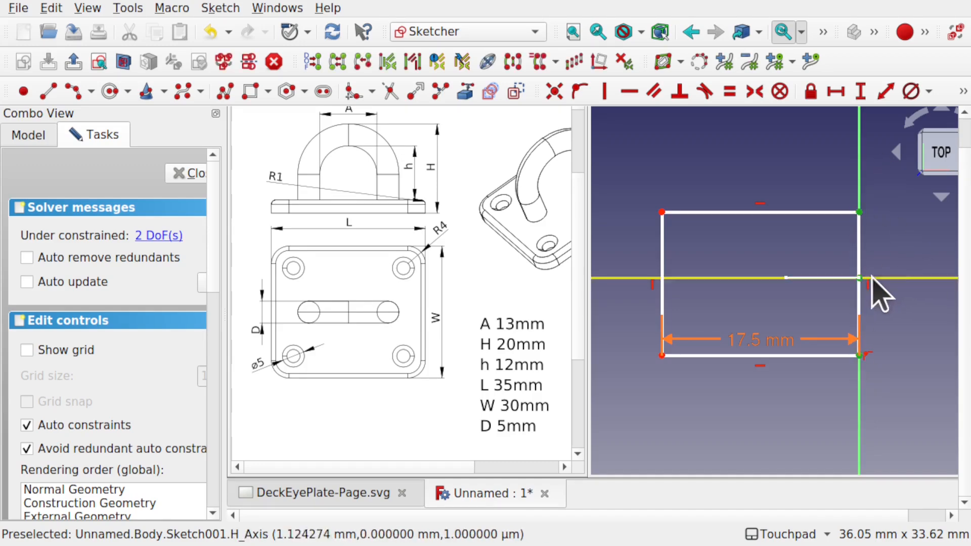
pyautogui.click(755, 92)
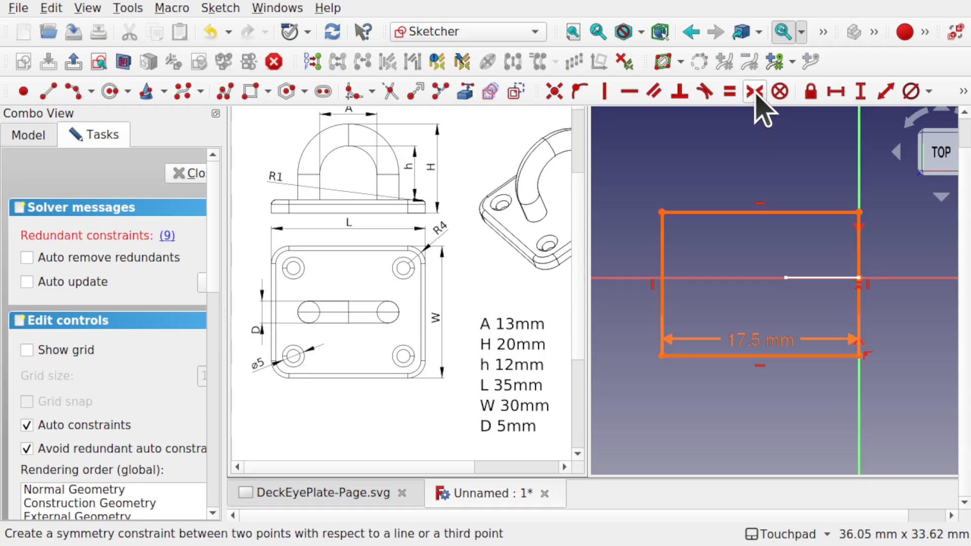
pyautogui.click(167, 236)
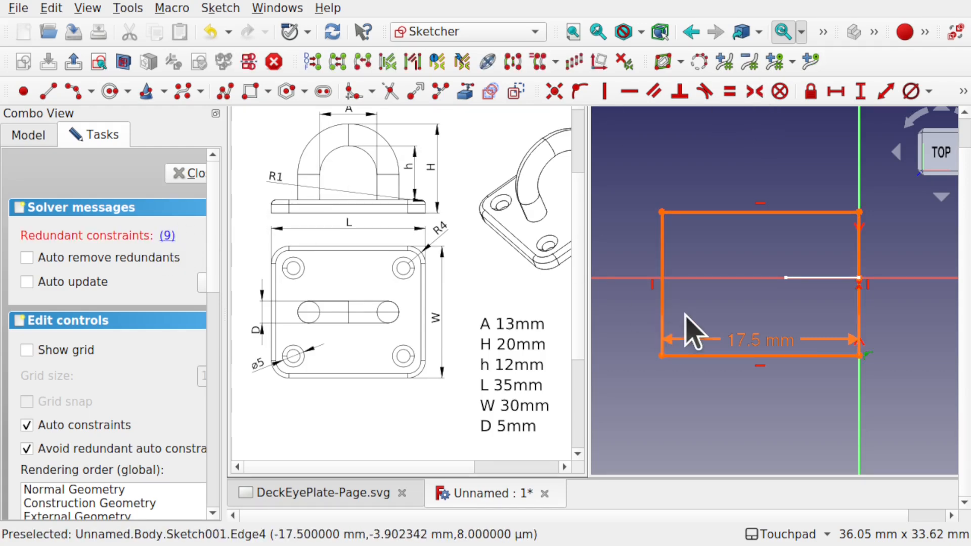
pyautogui.press('Delete')
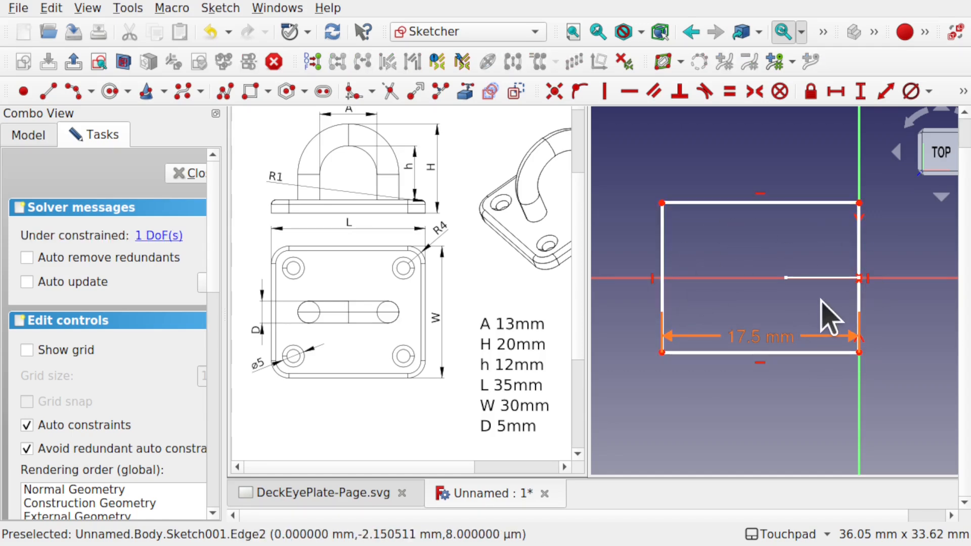
pyautogui.click(664, 299)
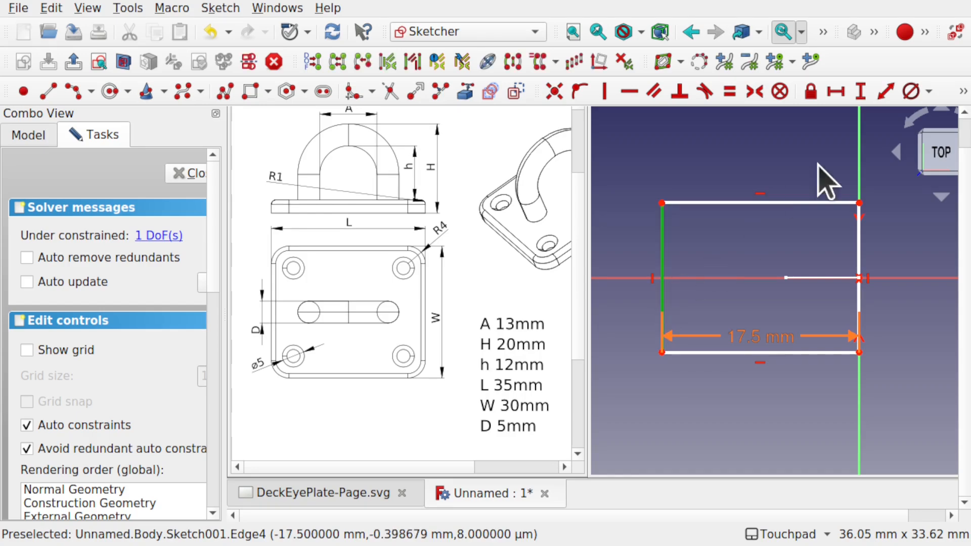
pyautogui.click(862, 95)
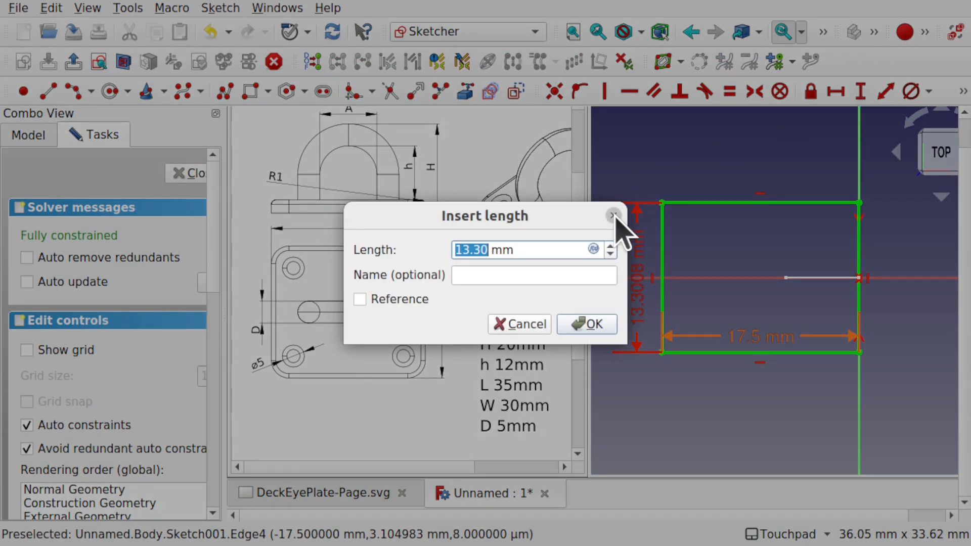
pyautogui.click(614, 216)
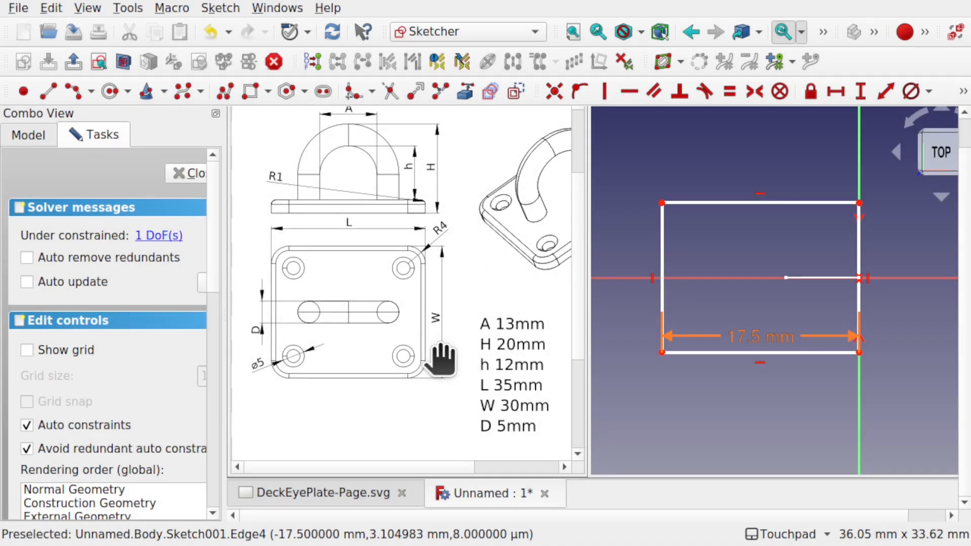
# Constrain the vertical length of the rectangle's left side to 30 mm.
pyautogui.click(662, 300)
pyautogui.click(861, 92)
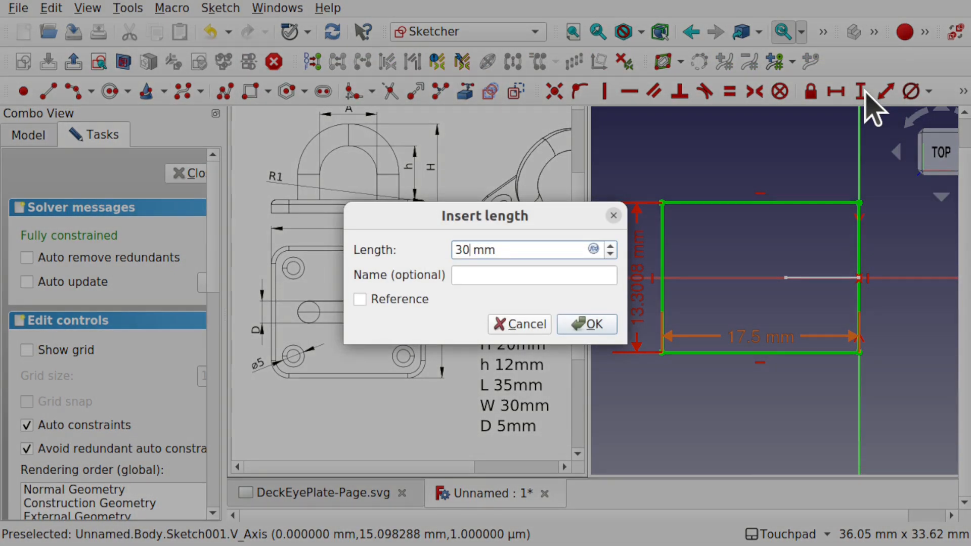
pyautogui.write('30')
pyautogui.press('Return')
pyautogui.scroll(-2, 759, 271)
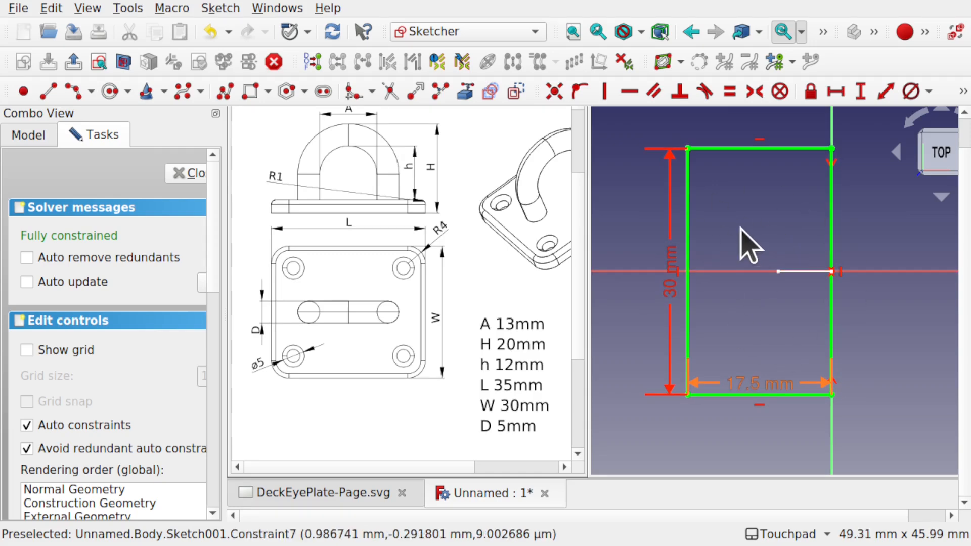
# Close the base-plate sketch and clear the selection.
pyautogui.click(188, 173)
pyautogui.scroll(-5, 708, 418)
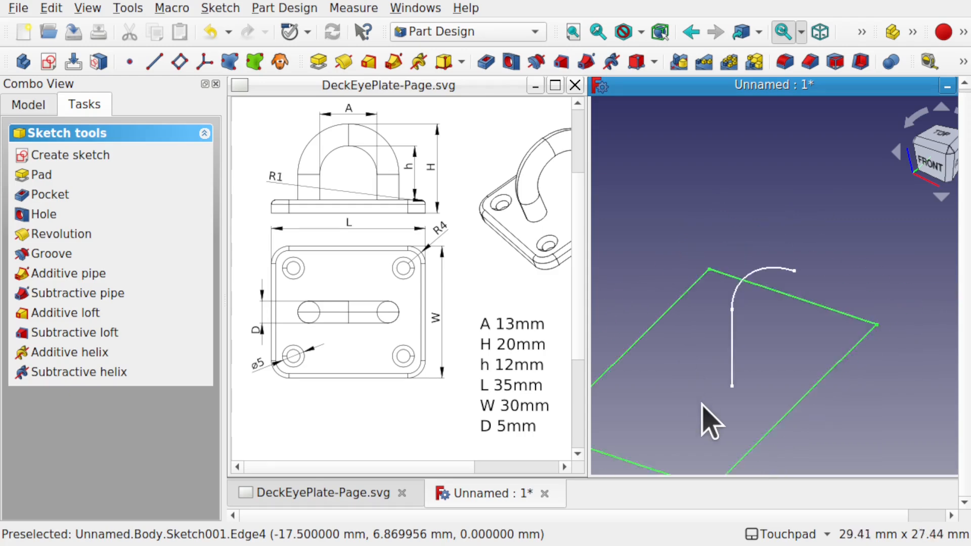
pyautogui.scroll(2, 757, 328)
pyautogui.click(747, 284)
pyautogui.scroll(2, 749, 299)
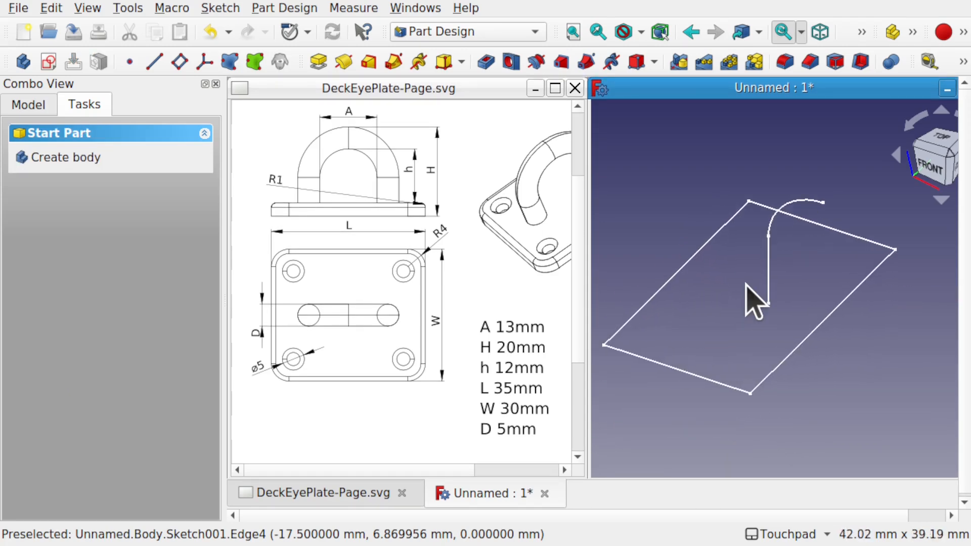
# Pad the base-plate sketch Sketch001 by 3 mm along the sketch normal.
pyautogui.click(29, 106)
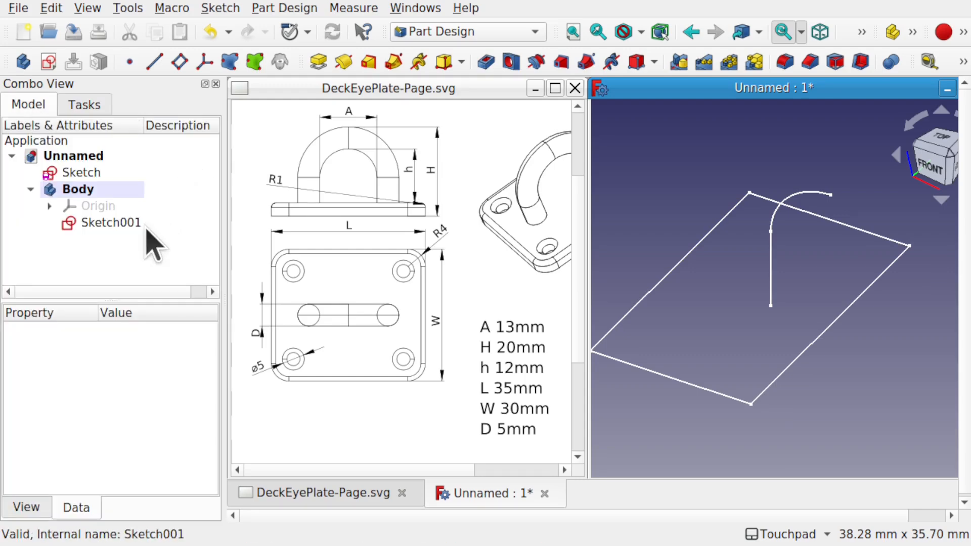
pyautogui.click(116, 224)
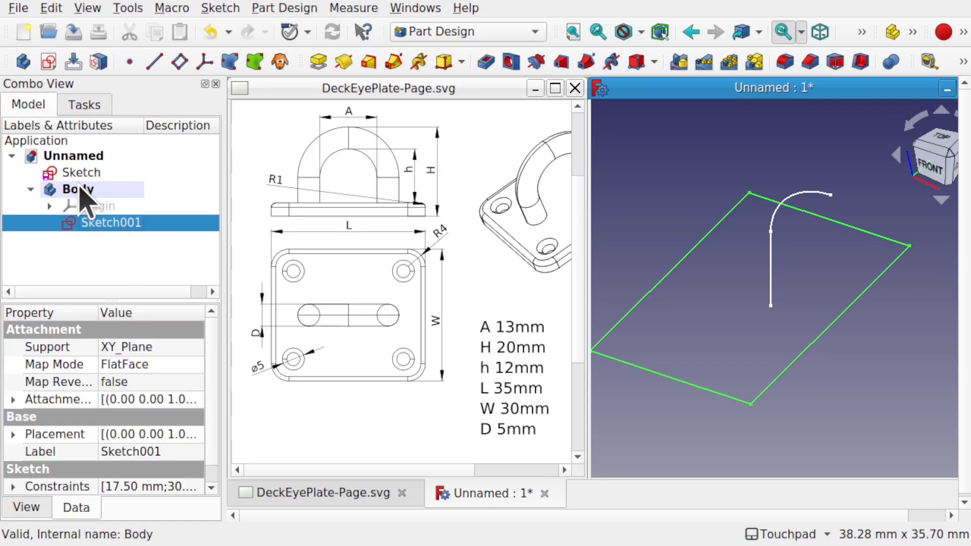
pyautogui.click(319, 62)
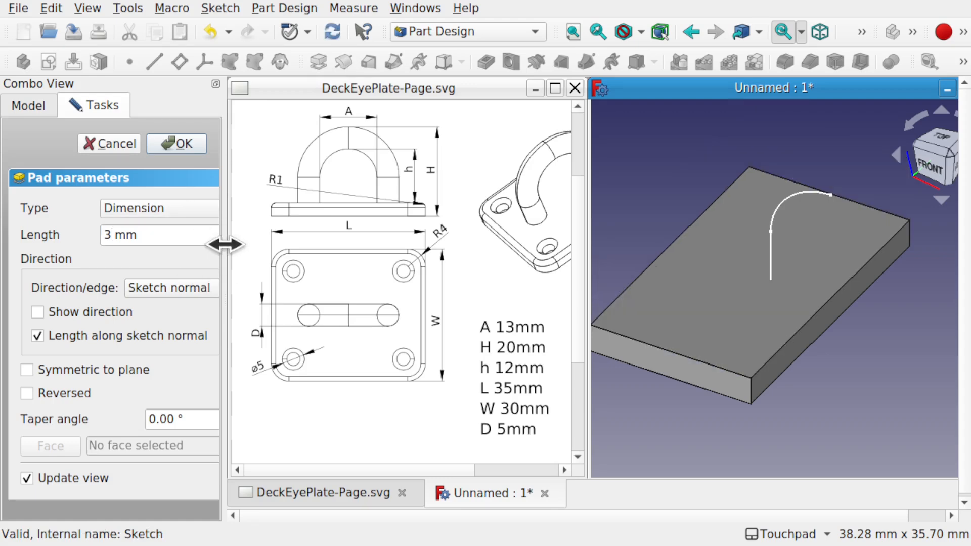
pyautogui.moveTo(223, 244); pyautogui.dragTo(281, 245)
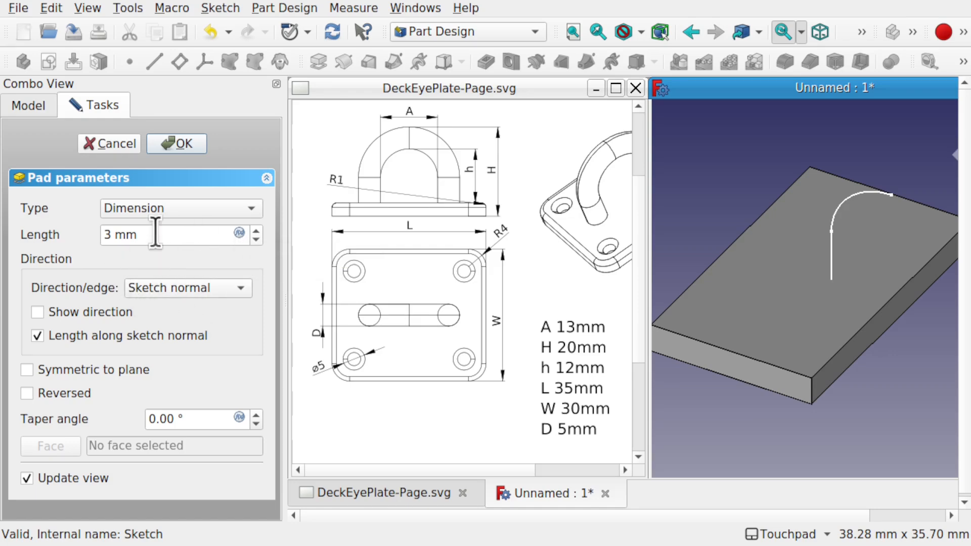
pyautogui.click(177, 145)
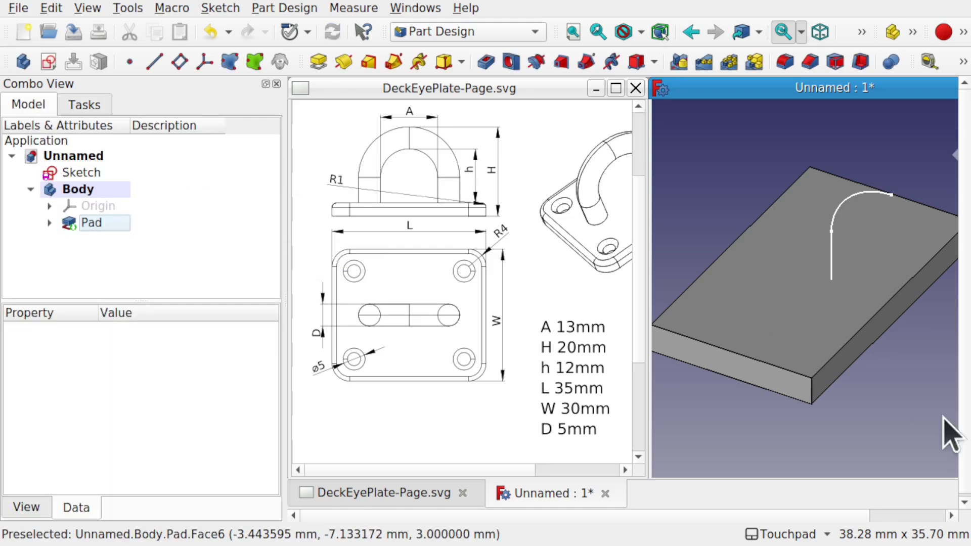
pyautogui.moveTo(282, 286); pyautogui.dragTo(175, 270)
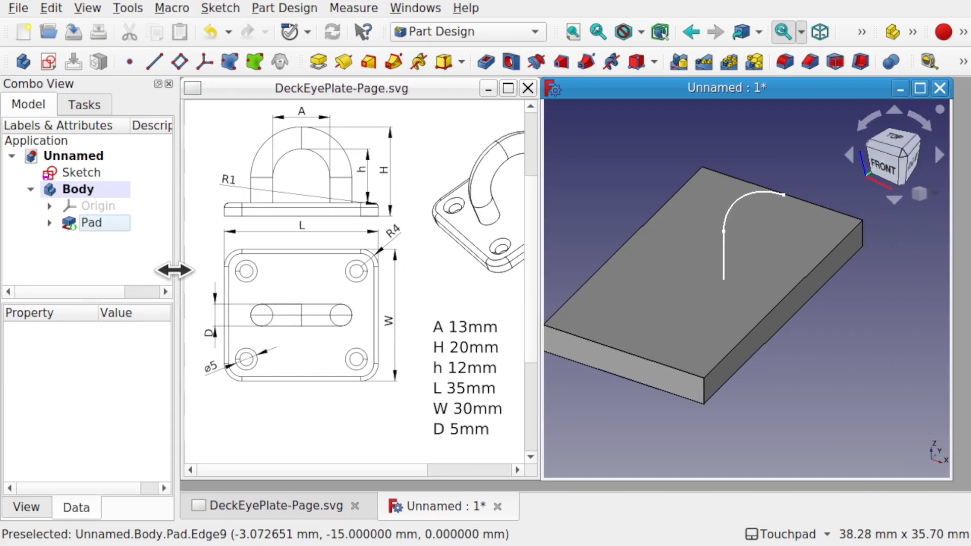
# Toggle the pad's visibility to examine how the reference sketch's path passes through the plate's top face.
pyautogui.keyDown('alt'); pyautogui.moveTo(721, 352); pyautogui.dragTo(765, 283); pyautogui.keyUp('alt')
pyautogui.click(760, 313)
pyautogui.press('space')
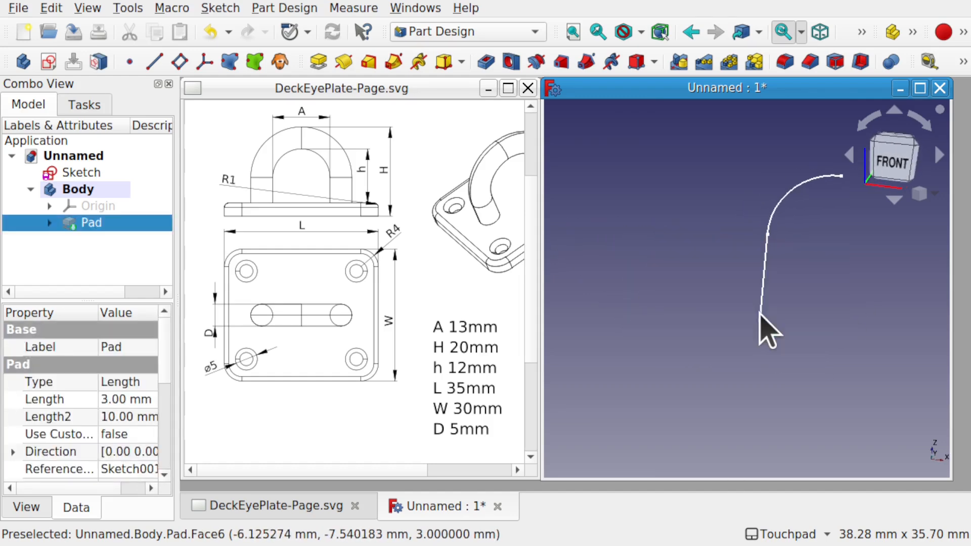
pyautogui.press('space')
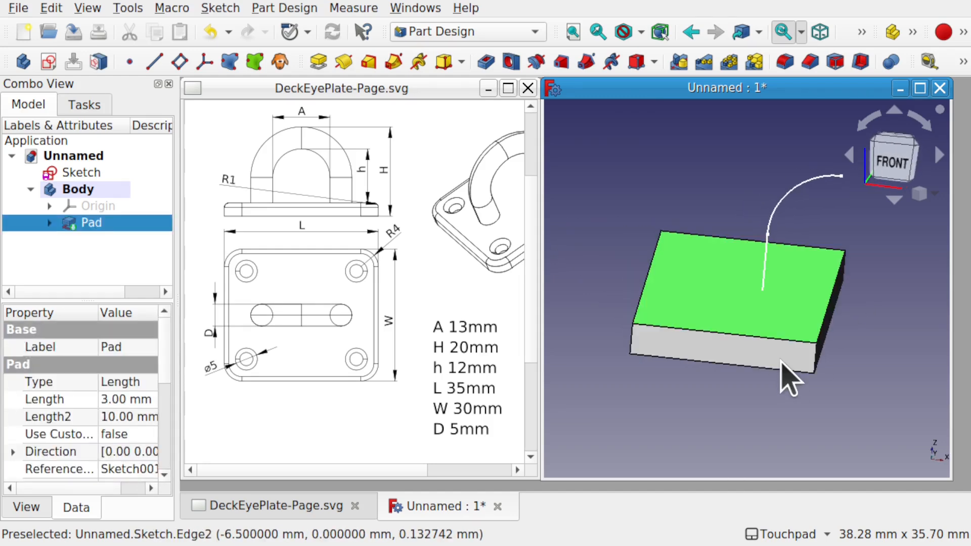
pyautogui.press('space')
pyautogui.press('space')
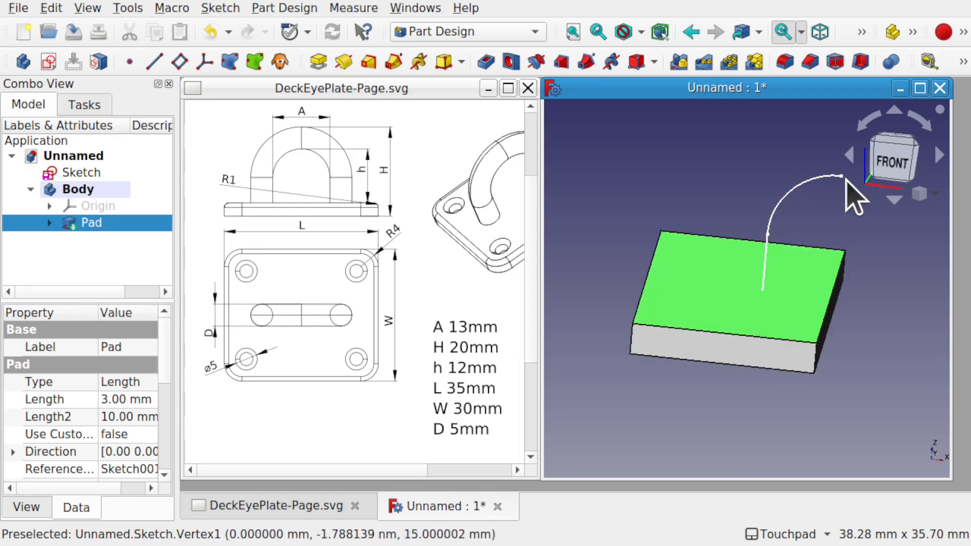
# Create a new sketch on the top face of the padded base plate.
pyautogui.click(718, 315)
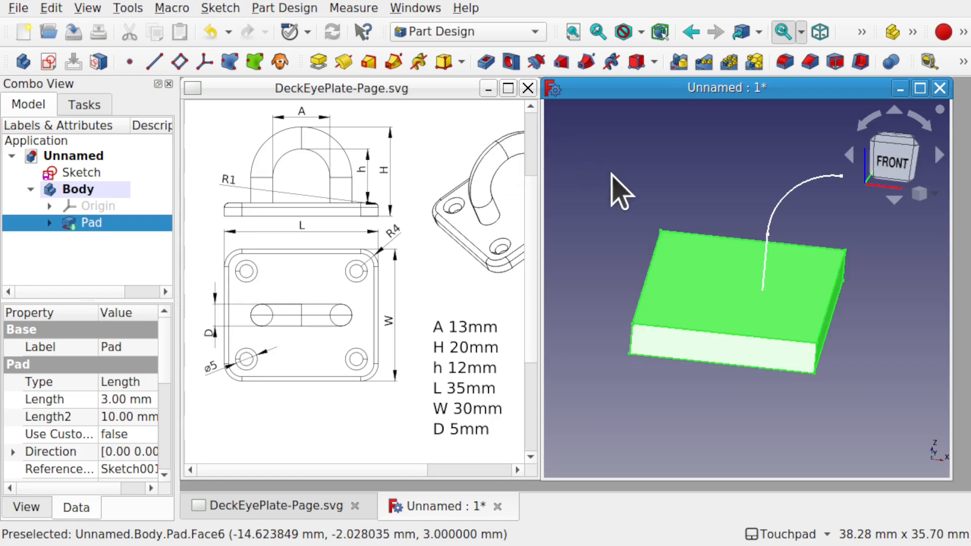
pyautogui.click(610, 173)
pyautogui.click(708, 278)
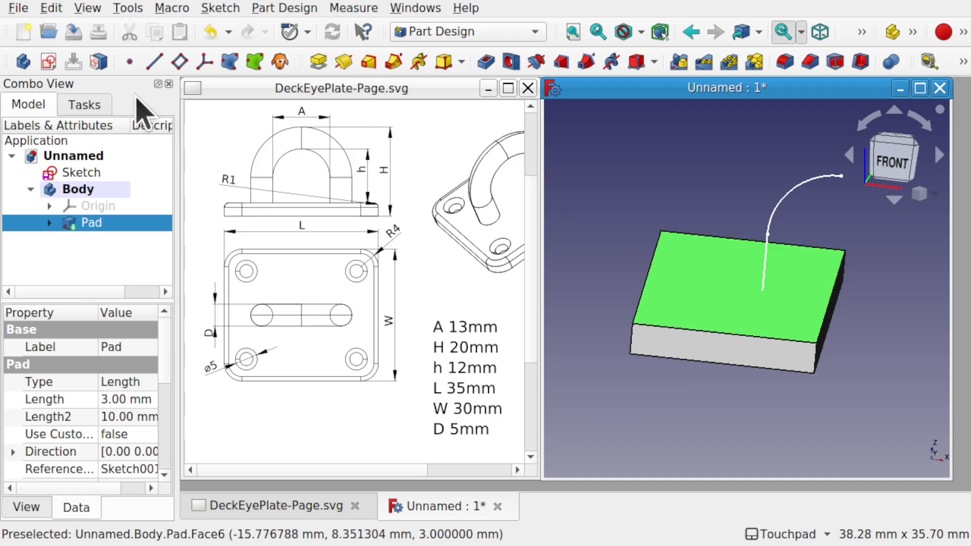
pyautogui.click(49, 62)
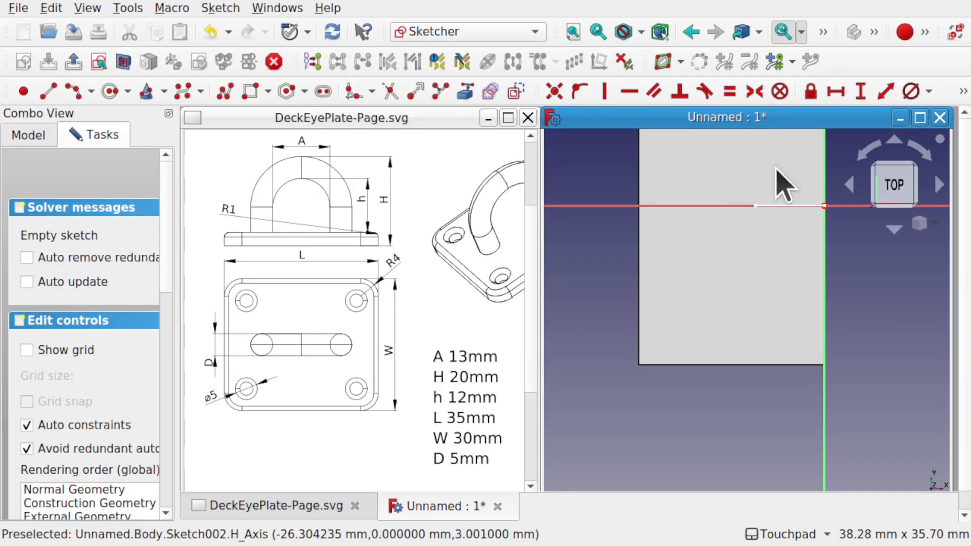
# Sketch a circle centred on the horizontal axis, just outside the end of the reference path.
pyautogui.scroll(2, 797, 187)
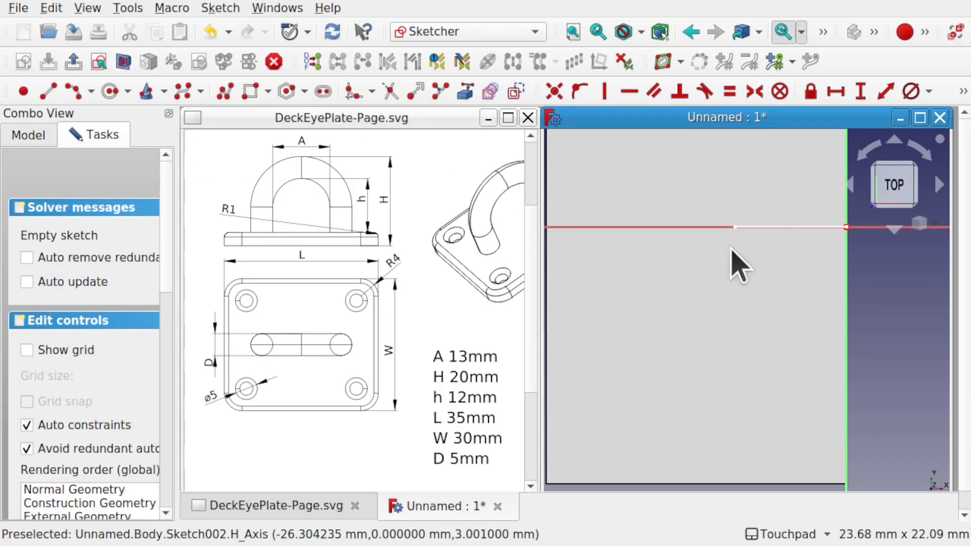
pyautogui.keyDown('shift'); pyautogui.moveTo(745, 274); pyautogui.dragTo(784, 331, button='middle'); pyautogui.keyUp('shift')
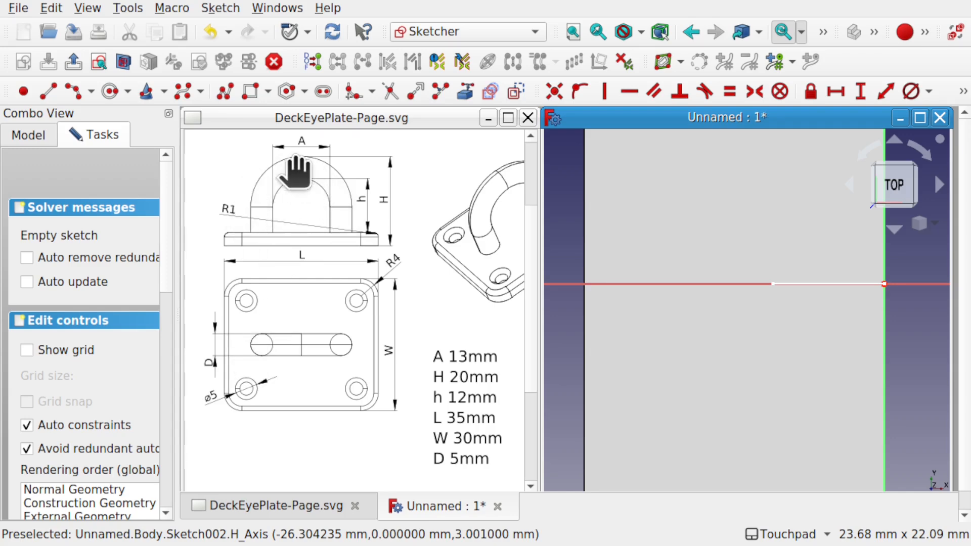
pyautogui.click(114, 90)
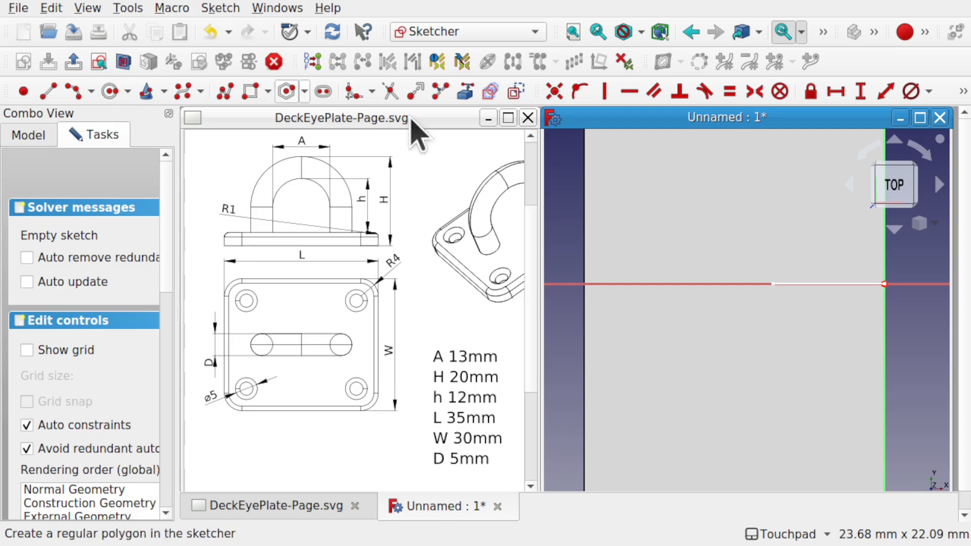
pyautogui.click(714, 284)
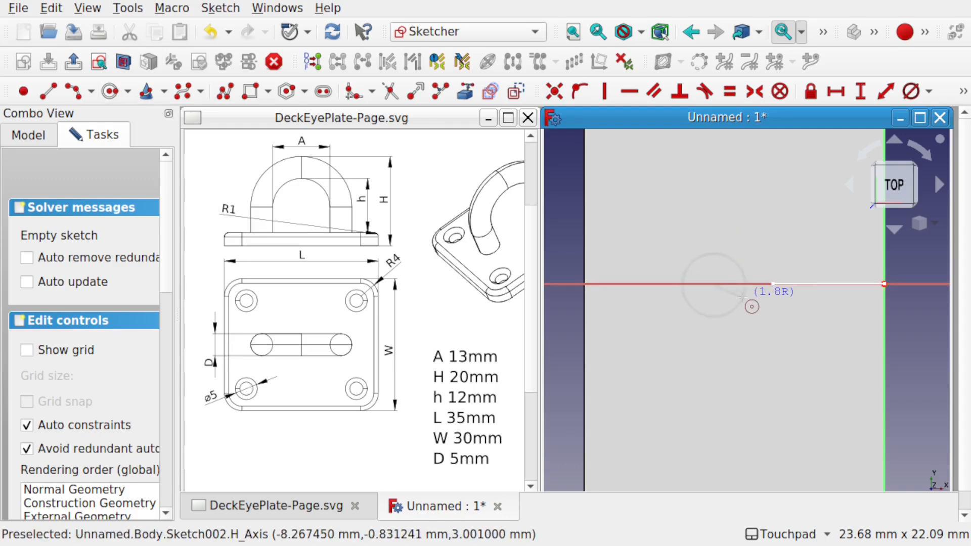
pyautogui.click(752, 300)
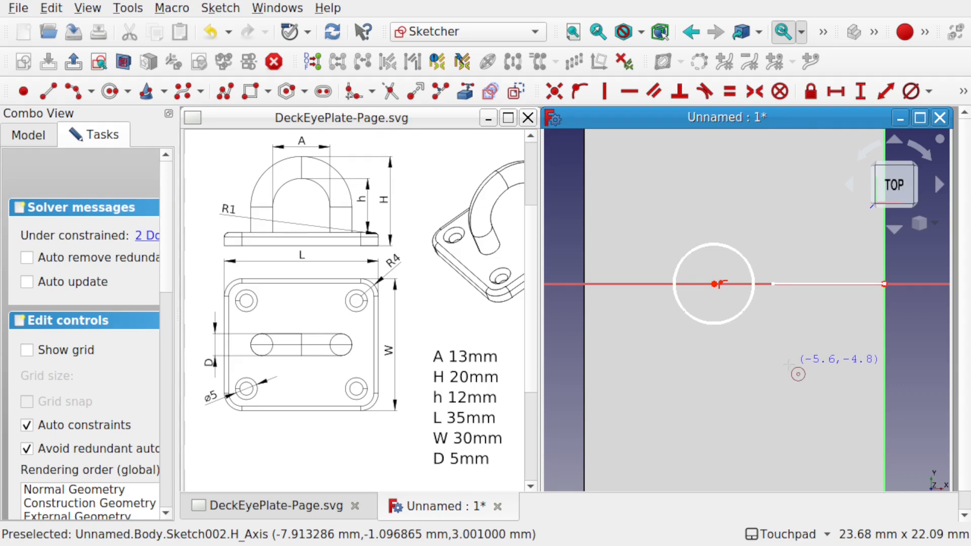
pyautogui.rightClick(732, 345)
# Constrain the circle's diameter to 5 mm.
pyautogui.click(722, 323)
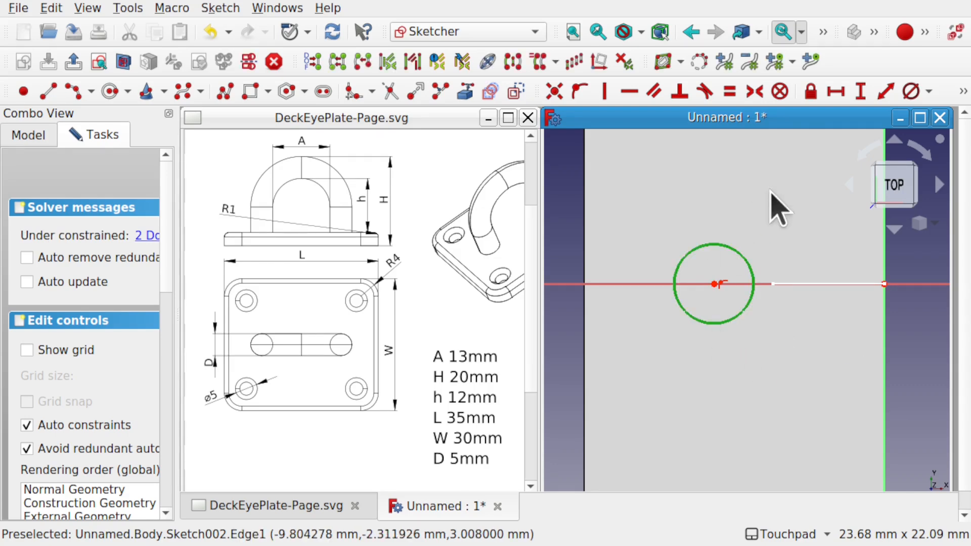
pyautogui.click(912, 91)
pyautogui.press('Return')
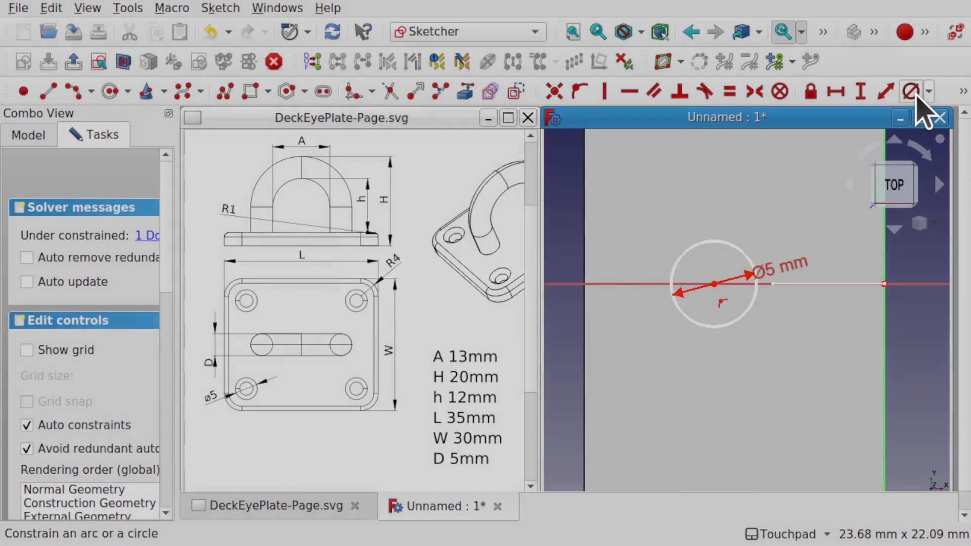
# Place a point on the circle's edge facing the origin and constrain it onto the horizontal axis.
pyautogui.click(24, 92)
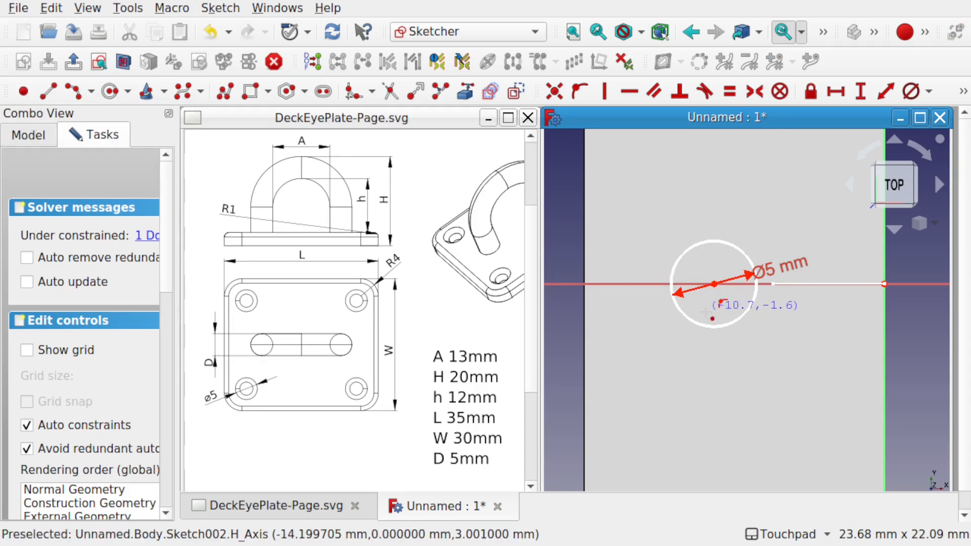
pyautogui.click(754, 301)
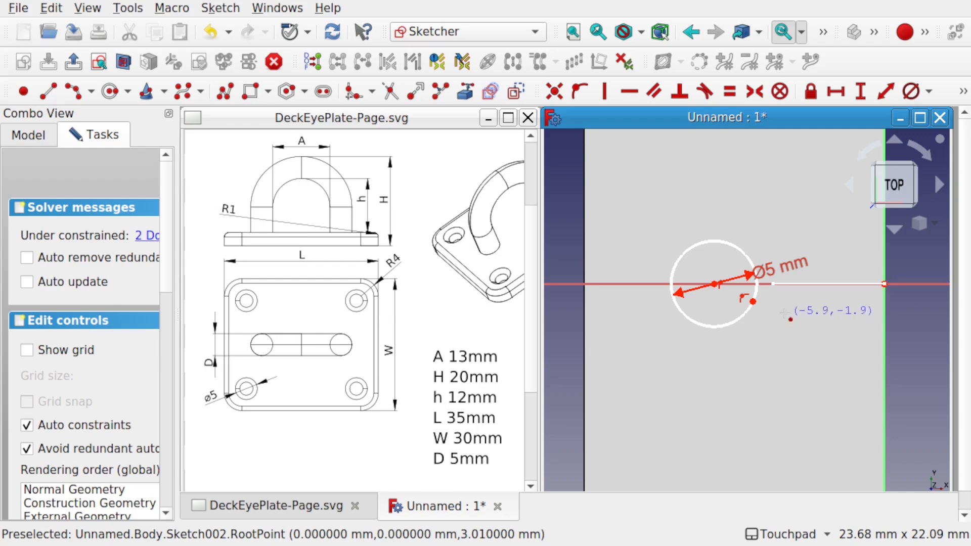
pyautogui.click(747, 284)
pyautogui.click(753, 302)
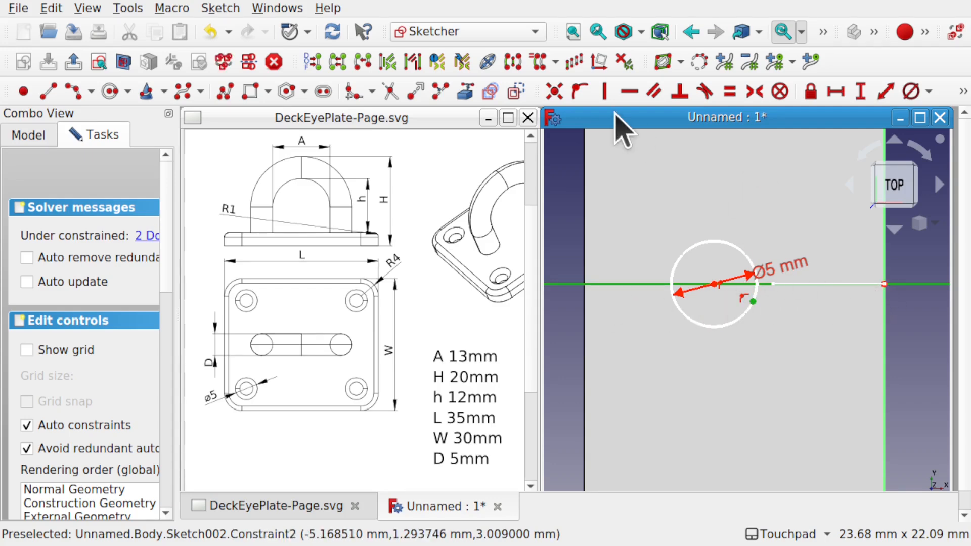
pyautogui.click(580, 91)
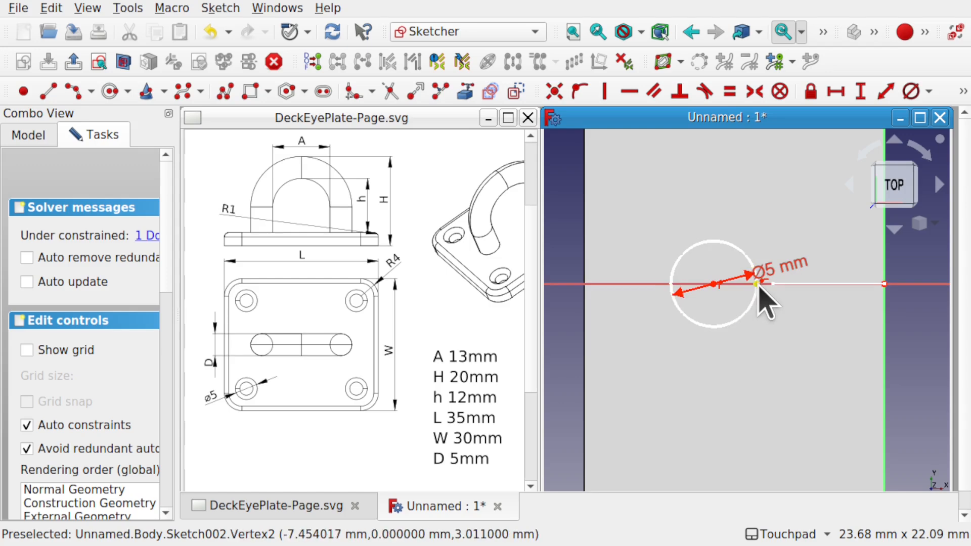
# Move the circle along the horizontal axis away from the origin and place its diameter label outside the circle.
pyautogui.moveTo(757, 284)
pyautogui.mouseDown()
pyautogui.moveTo(798, 297)
pyautogui.moveTo(748, 293)
pyautogui.mouseUp()
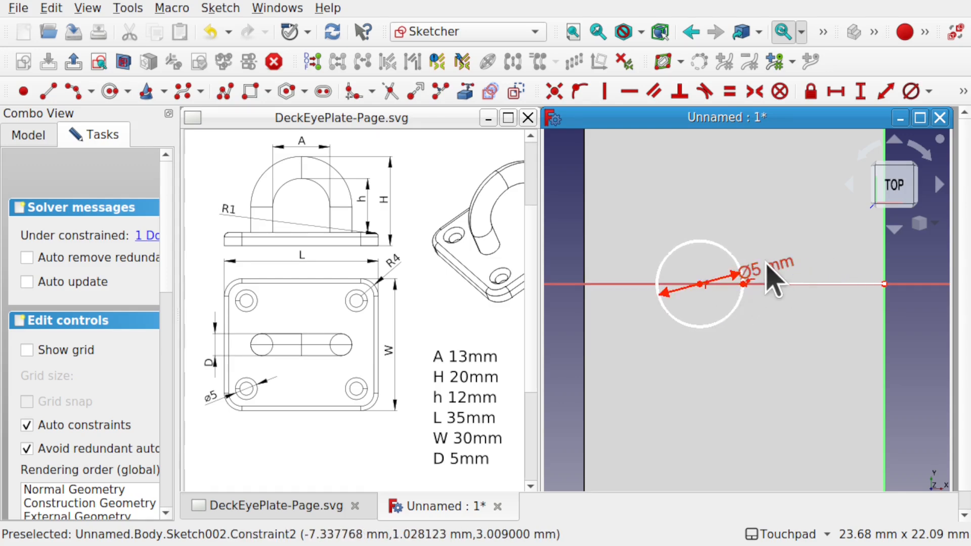
pyautogui.moveTo(775, 257); pyautogui.dragTo(748, 215)
pyautogui.scroll(3, 769, 284)
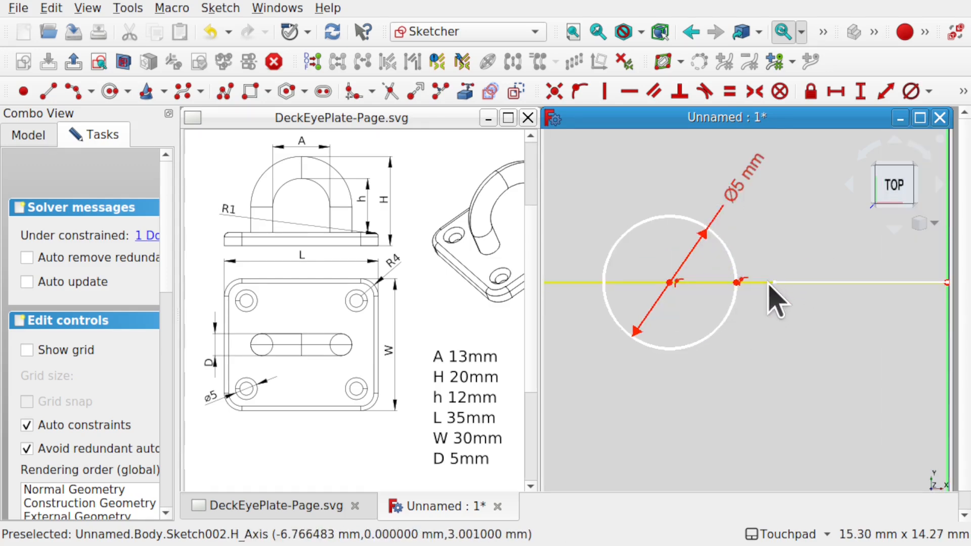
pyautogui.scroll(-2, 768, 284)
pyautogui.scroll(-2, 770, 289)
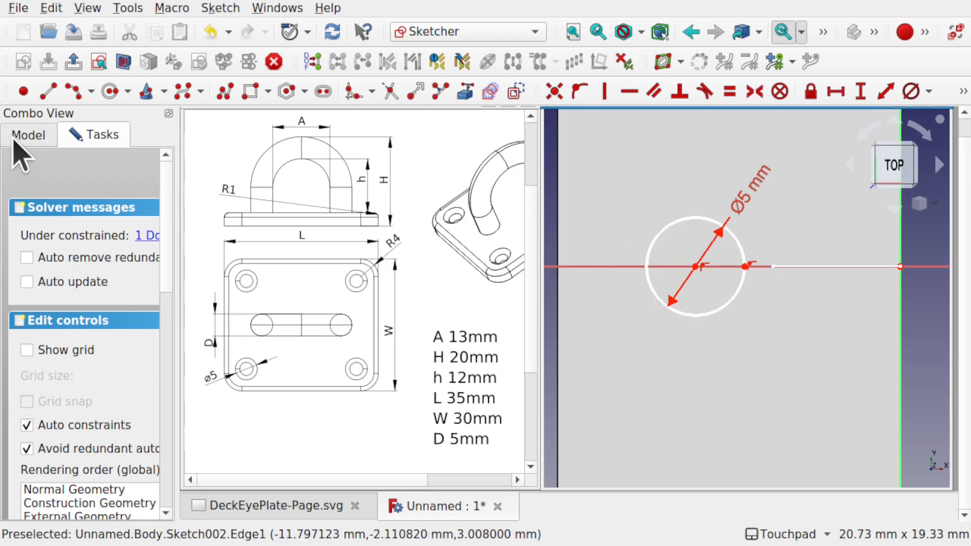
# Move the reference sketch Sketch into Body and try to use it as external geometry for the circle sketch.
pyautogui.click(28, 135)
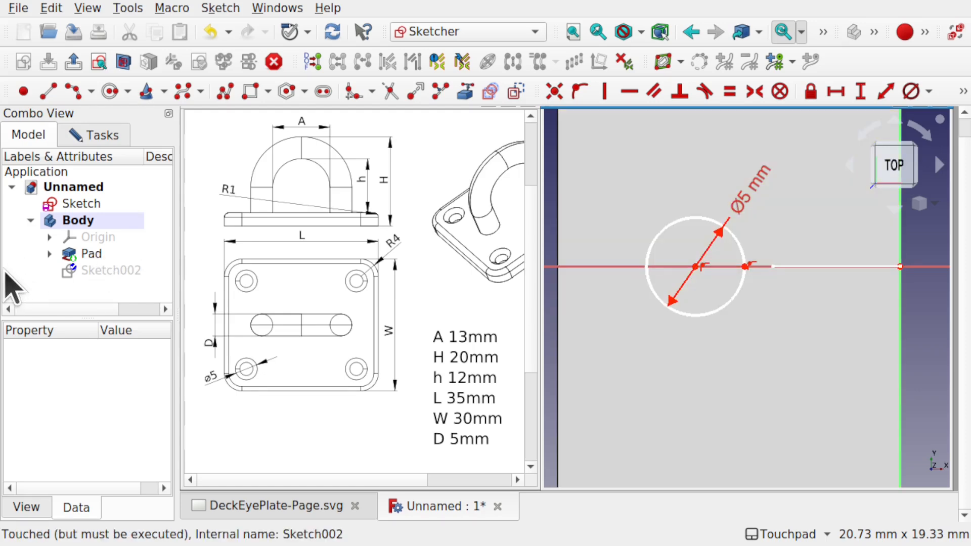
pyautogui.click(466, 94)
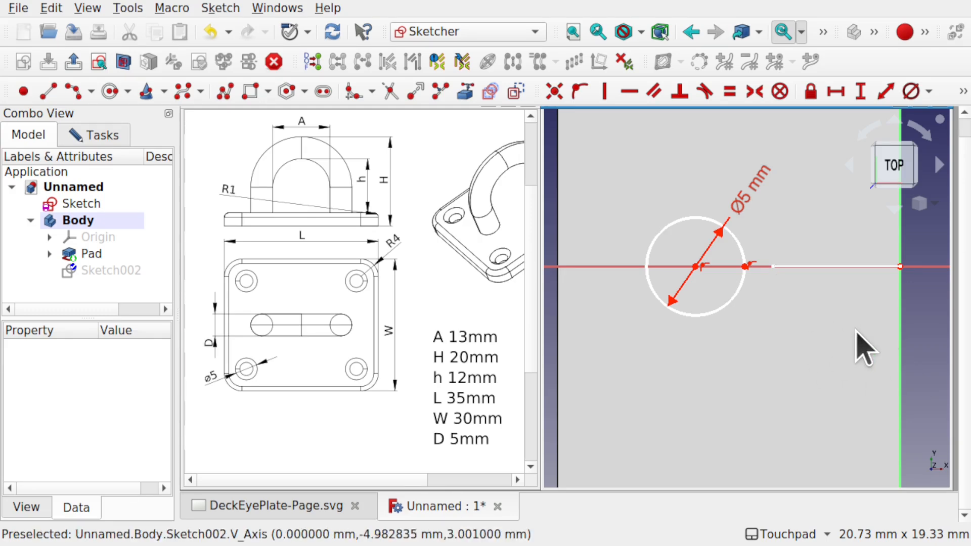
pyautogui.click(81, 204)
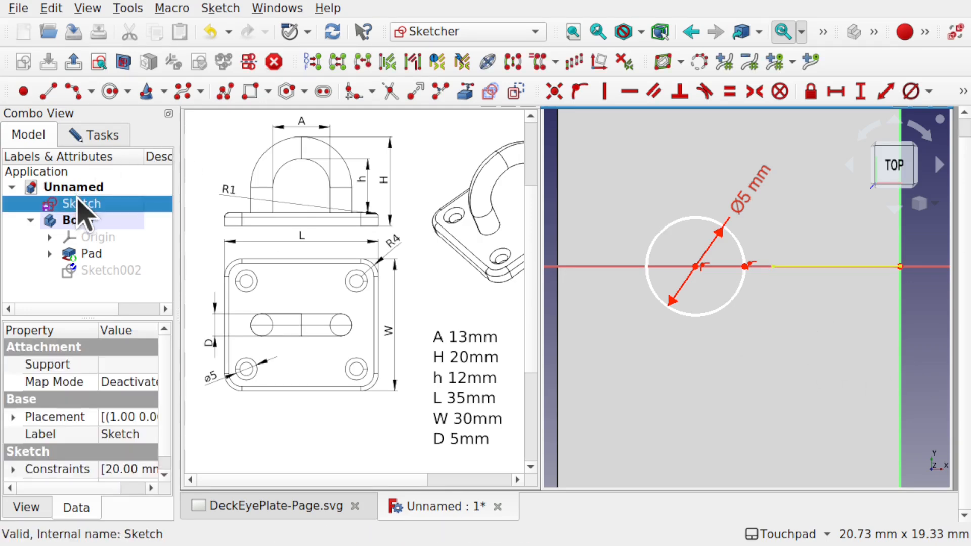
pyautogui.moveTo(81, 205); pyautogui.dragTo(88, 223)
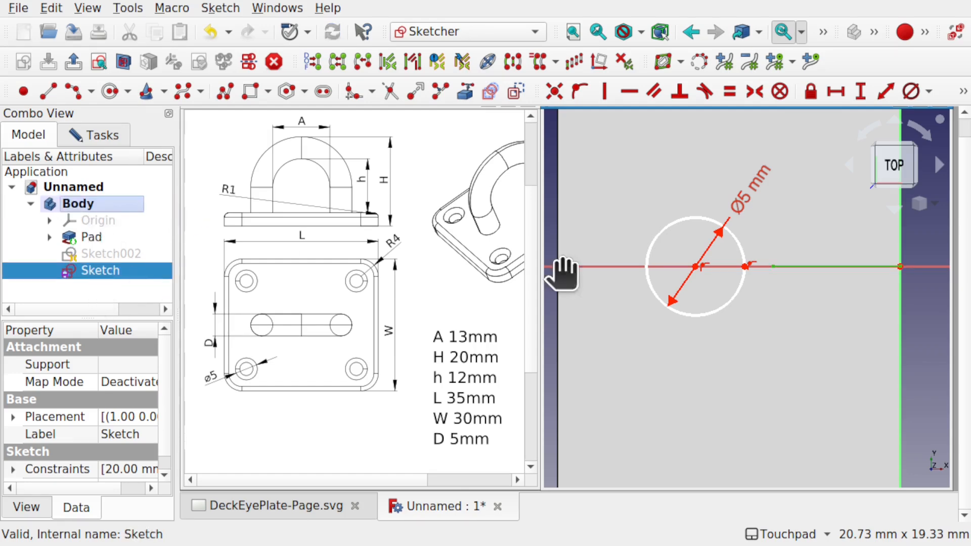
pyautogui.click(928, 354)
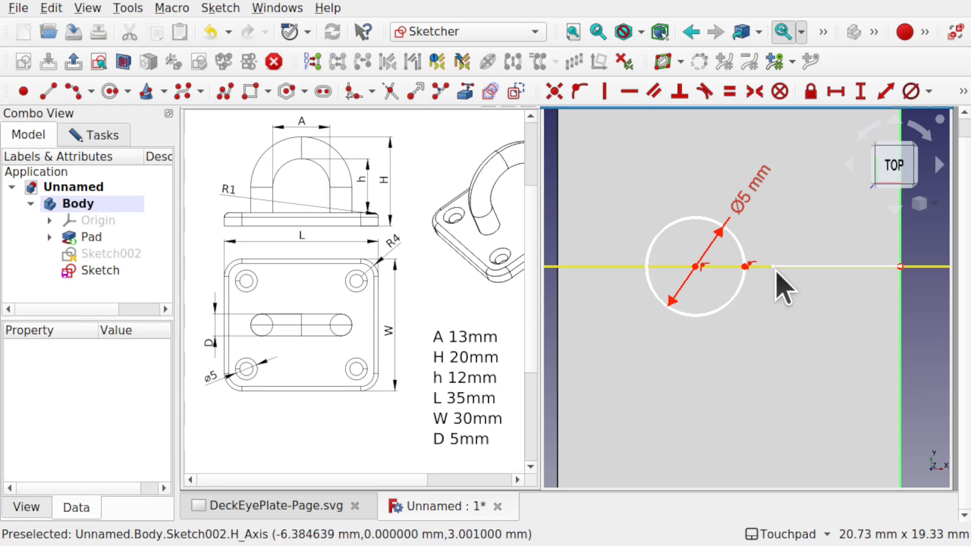
pyautogui.click(467, 92)
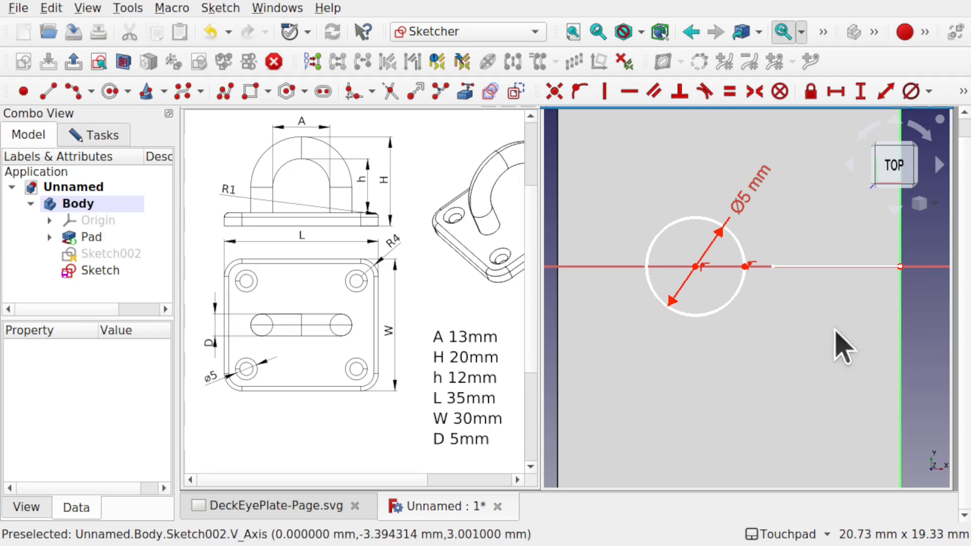
# Constrain the horizontal distance between the circle's edge point and the origin to 6.5 mm.
pyautogui.click(746, 267)
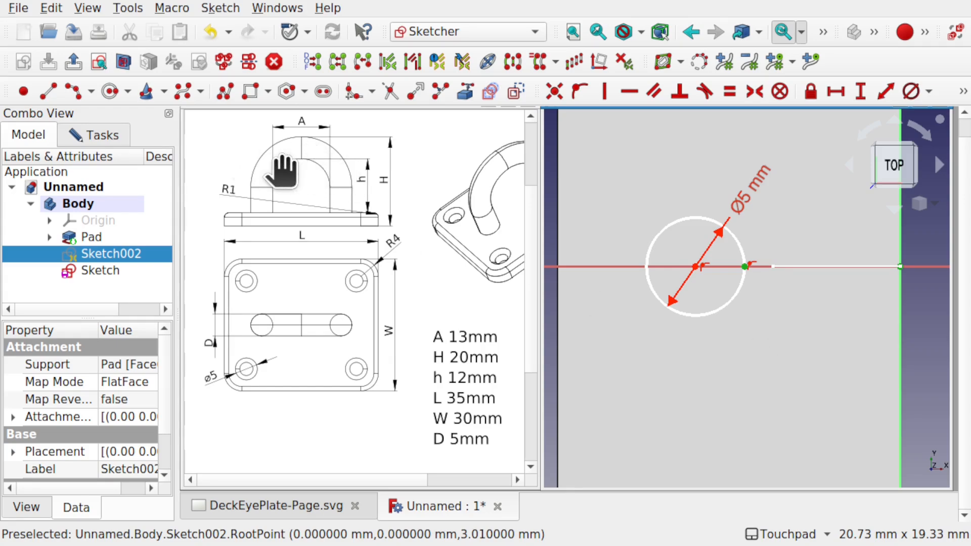
pyautogui.click(842, 92)
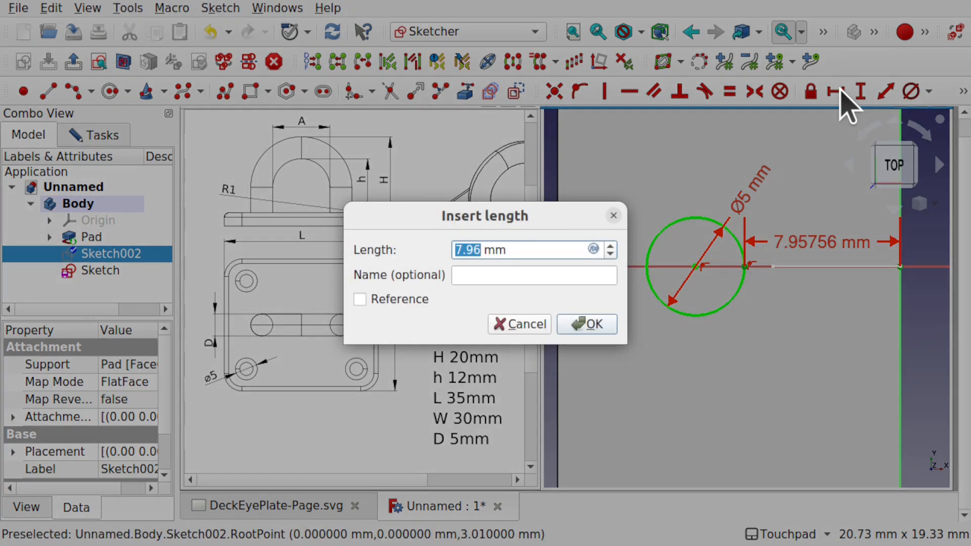
pyautogui.write('6.')
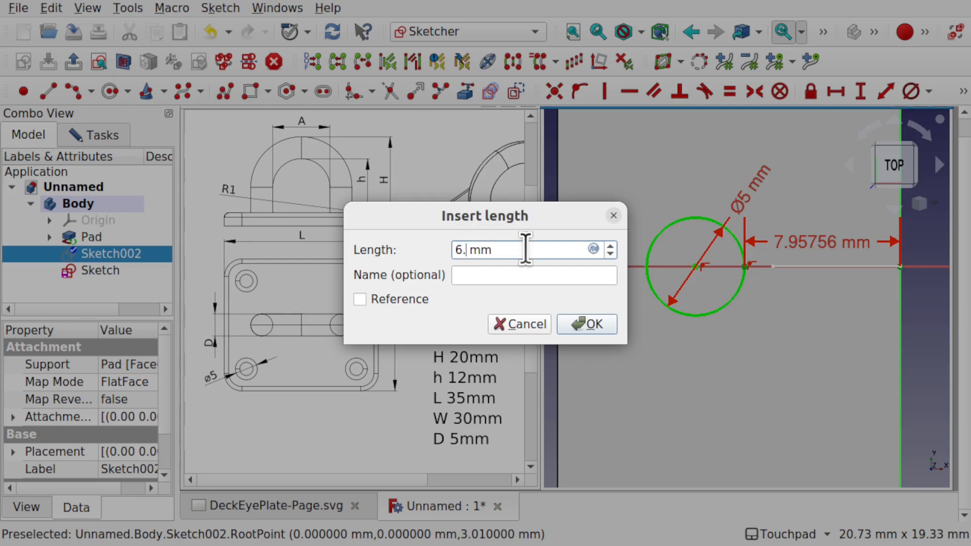
pyautogui.write('5')
pyautogui.press('Return')
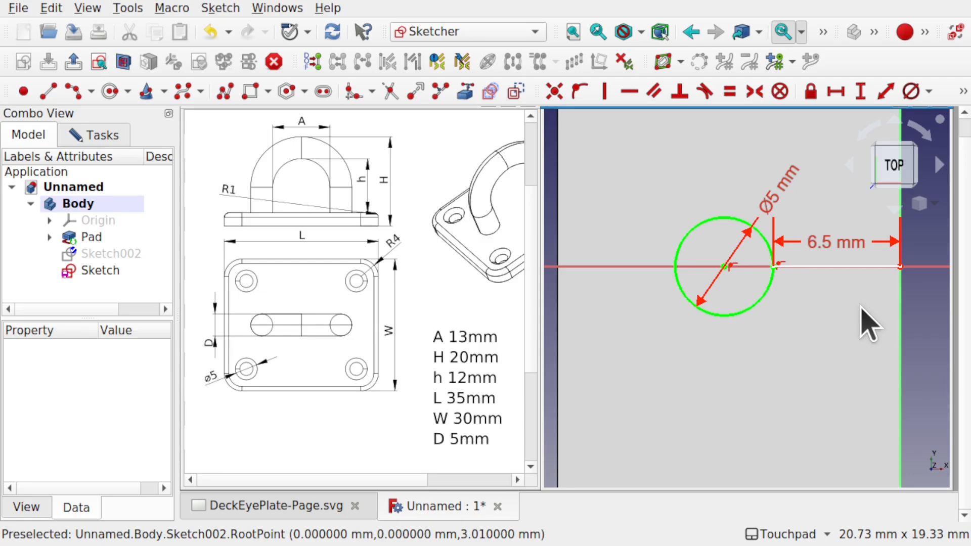
# Close the fully constrained circle sketch and select the reference sketch Sketch inside Body.
pyautogui.scroll(-3, 869, 324)
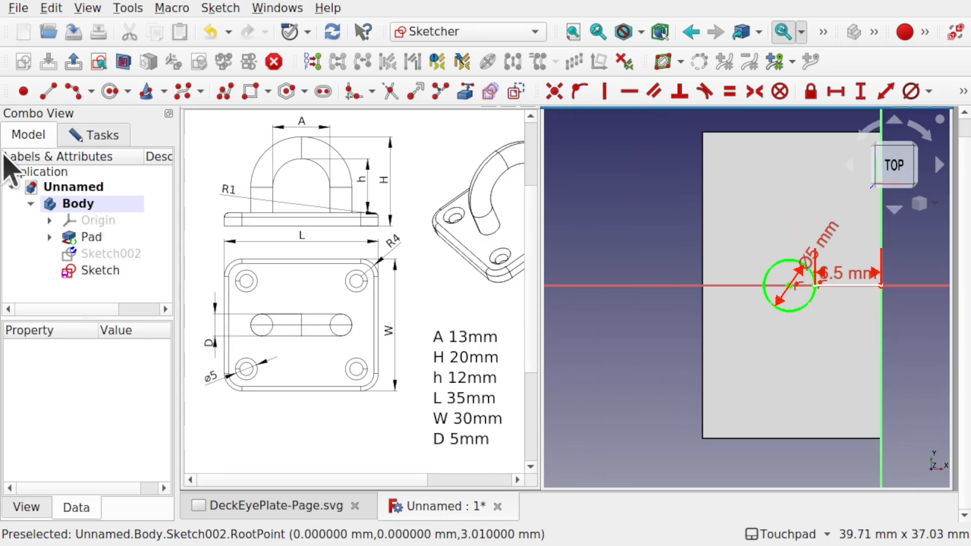
pyautogui.click(85, 135)
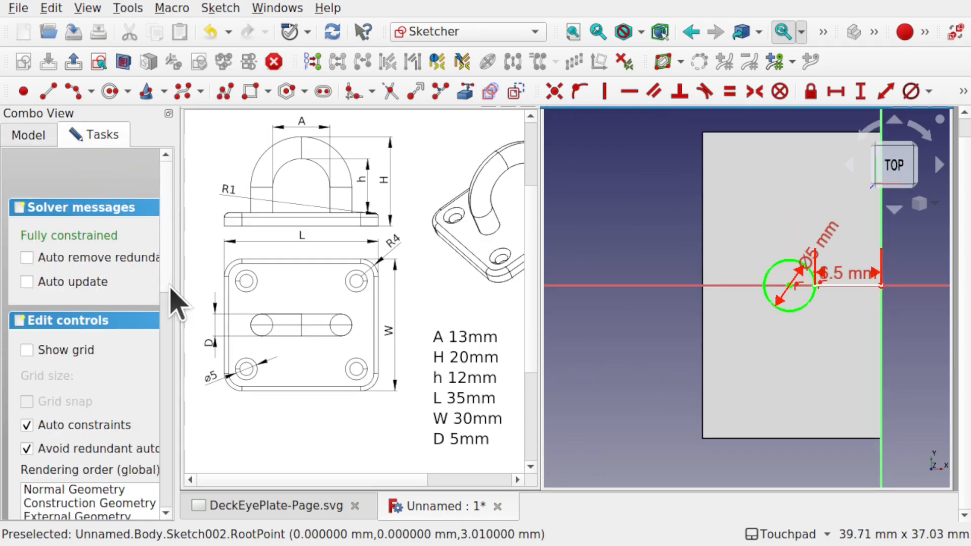
pyautogui.moveTo(174, 290); pyautogui.dragTo(207, 289)
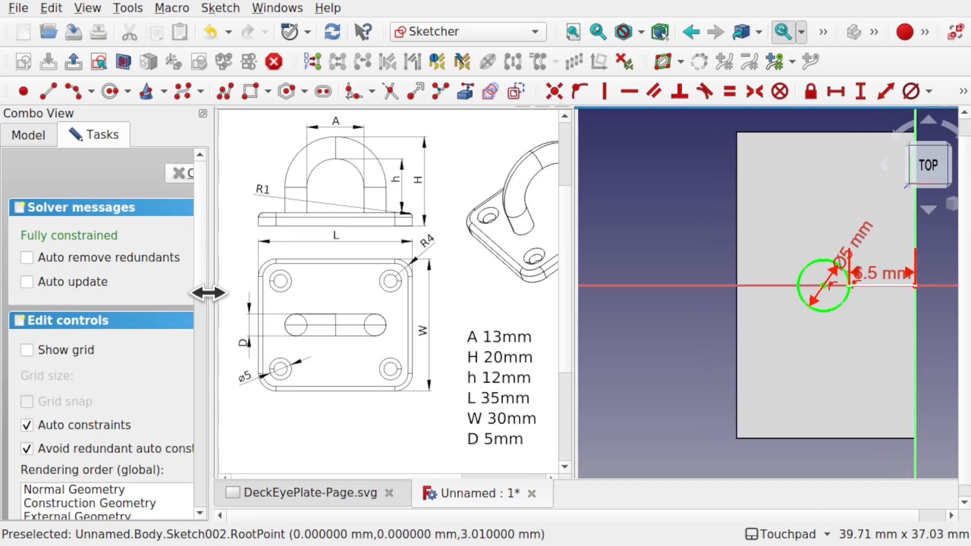
pyautogui.click(185, 174)
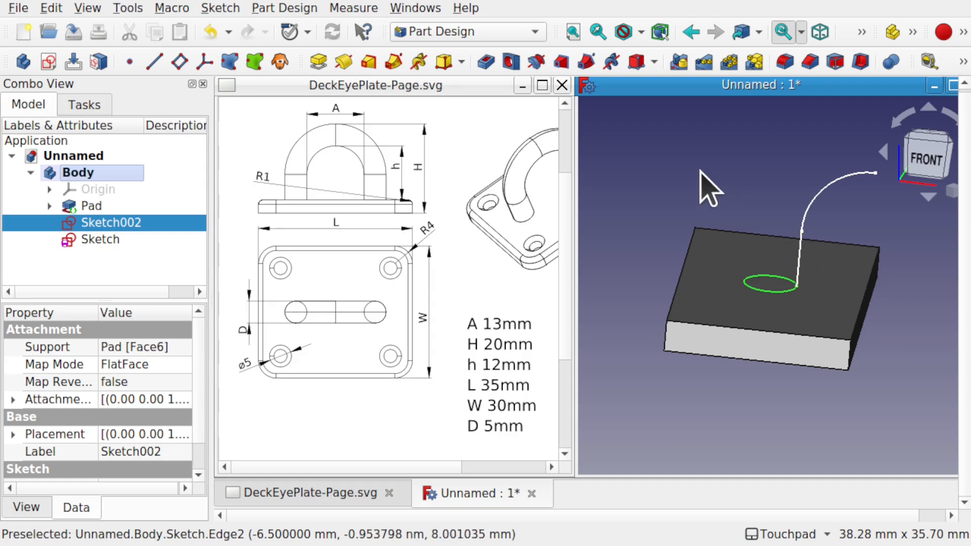
pyautogui.click(101, 240)
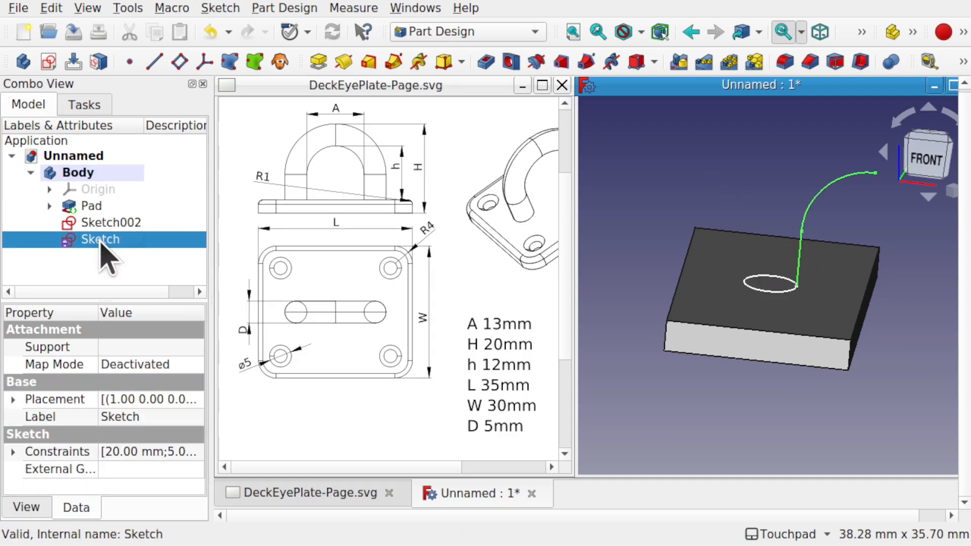
# Split the vertical line of the Sketch path above its lower end and align the split point horizontally with the 3 mm plate-height point.
pyautogui.doubleClick(100, 240)
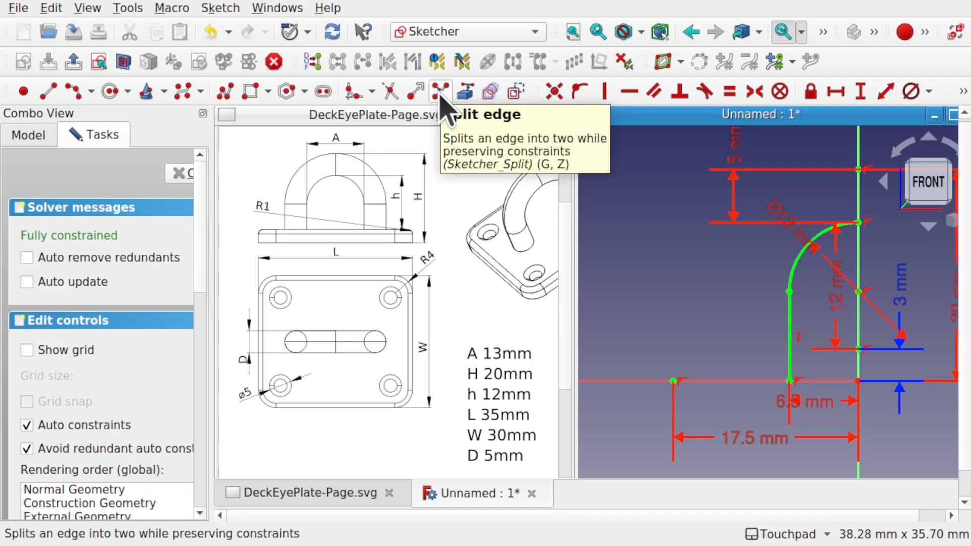
pyautogui.click(221, 7)
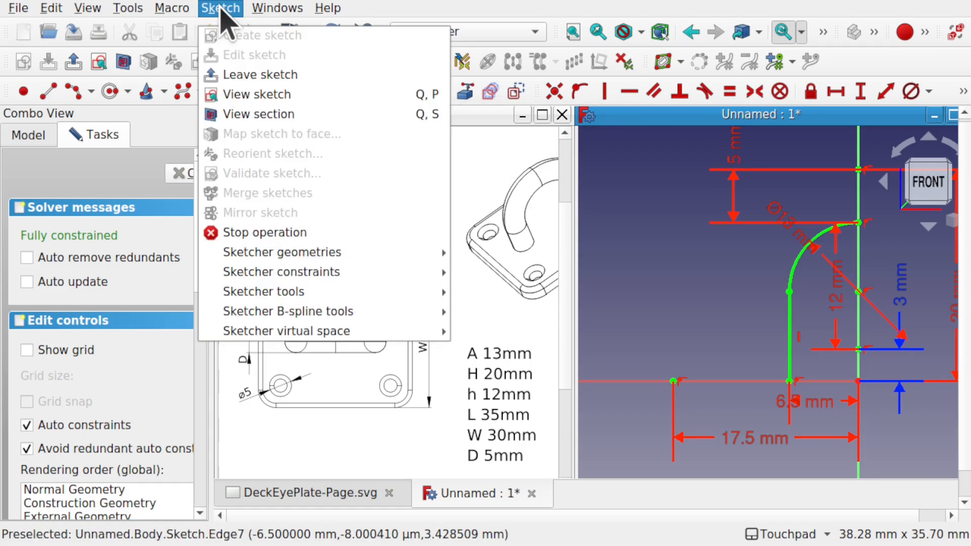
pyautogui.moveTo(299, 258)
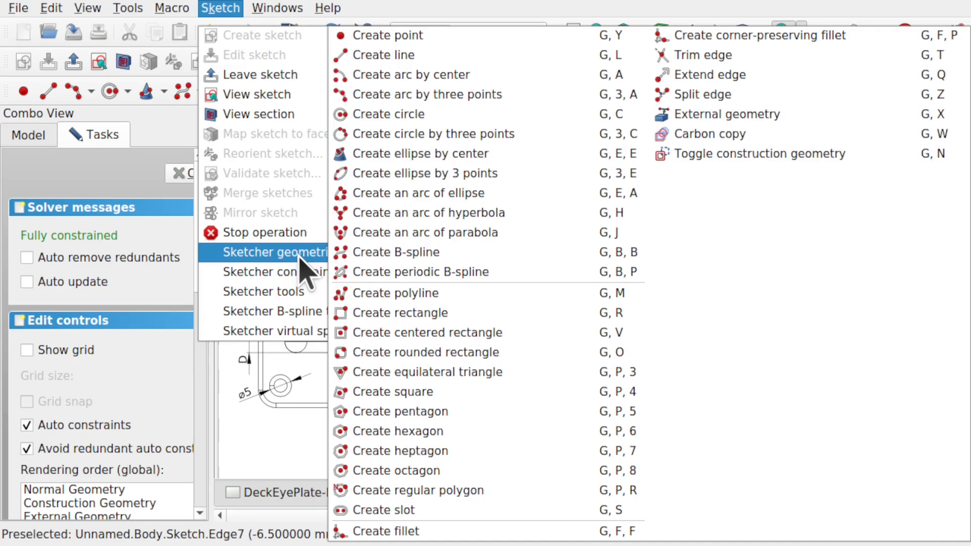
pyautogui.click(744, 101)
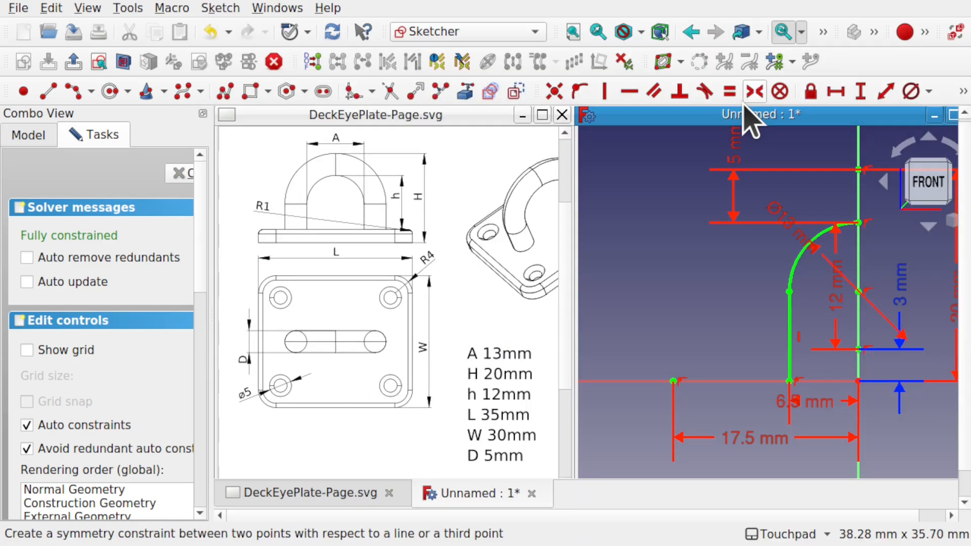
pyautogui.click(789, 357)
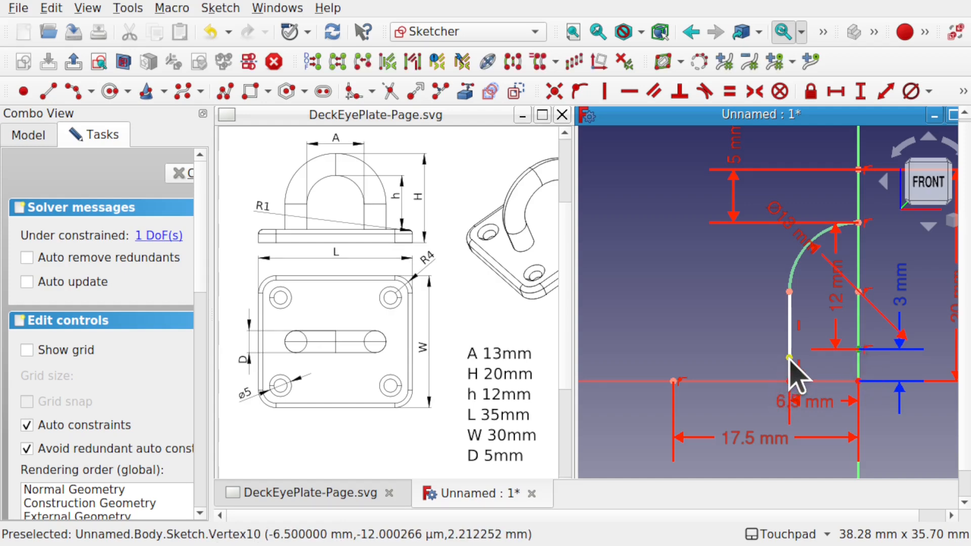
pyautogui.click(633, 93)
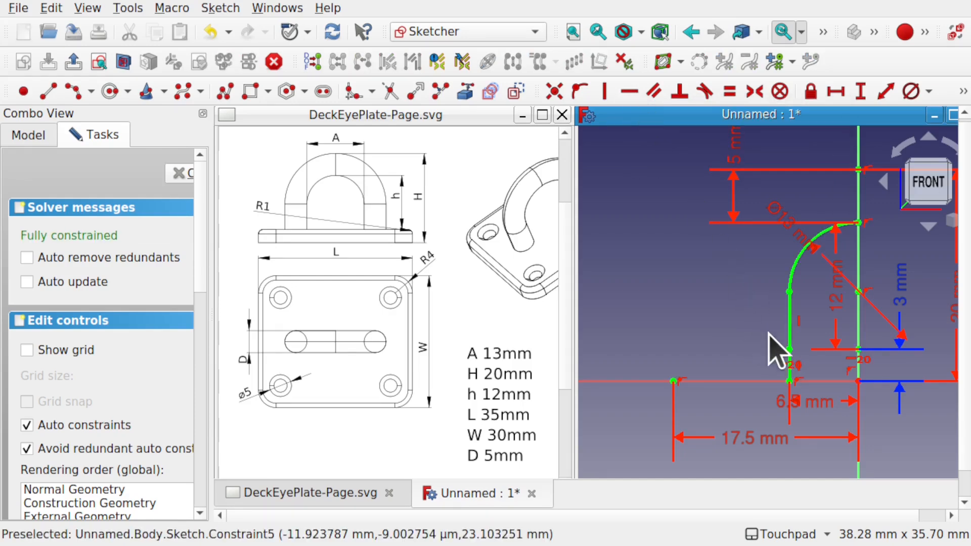
# Add a reference vertical dimension to the upper segment of the split line, with its label clear of the path, and close the sketch.
pyautogui.click(791, 335)
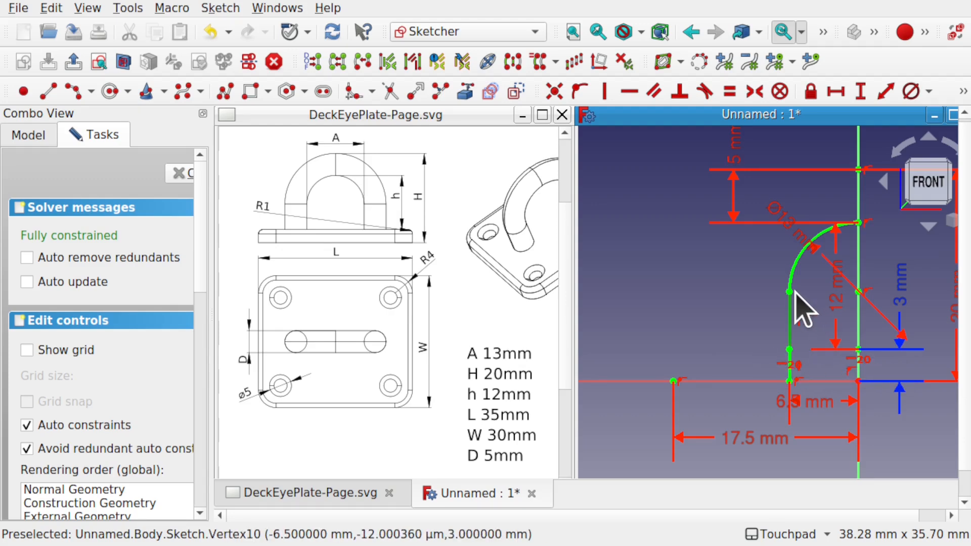
pyautogui.click(790, 321)
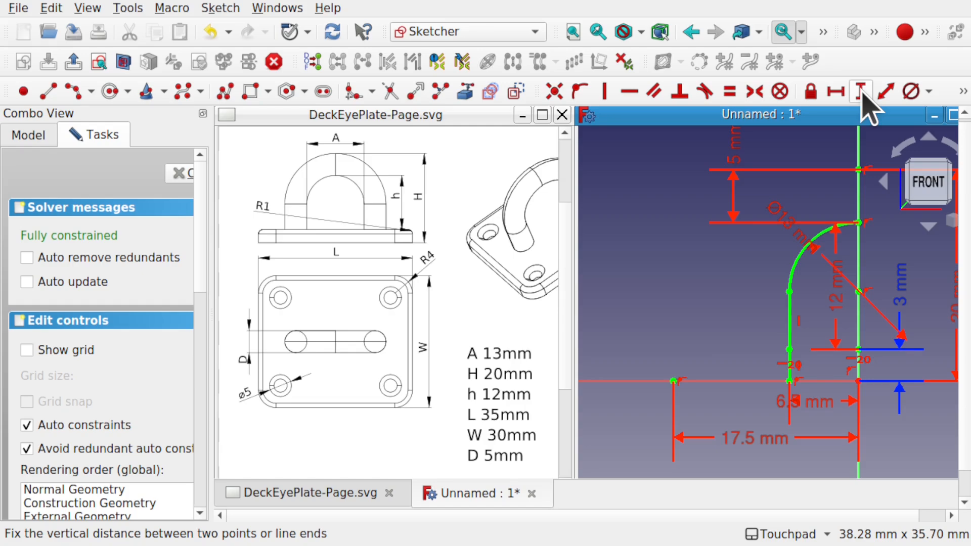
pyautogui.click(862, 92)
pyautogui.click(790, 332)
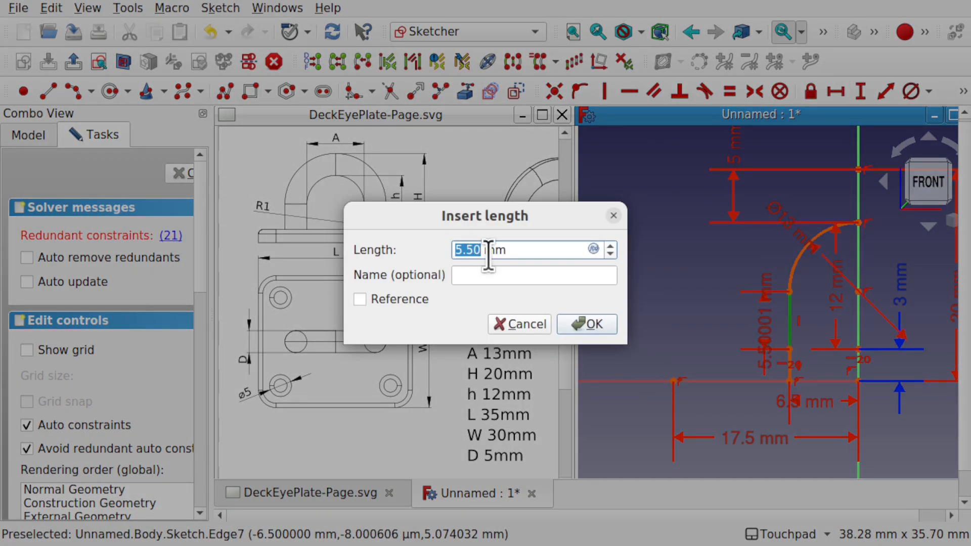
pyautogui.click(361, 300)
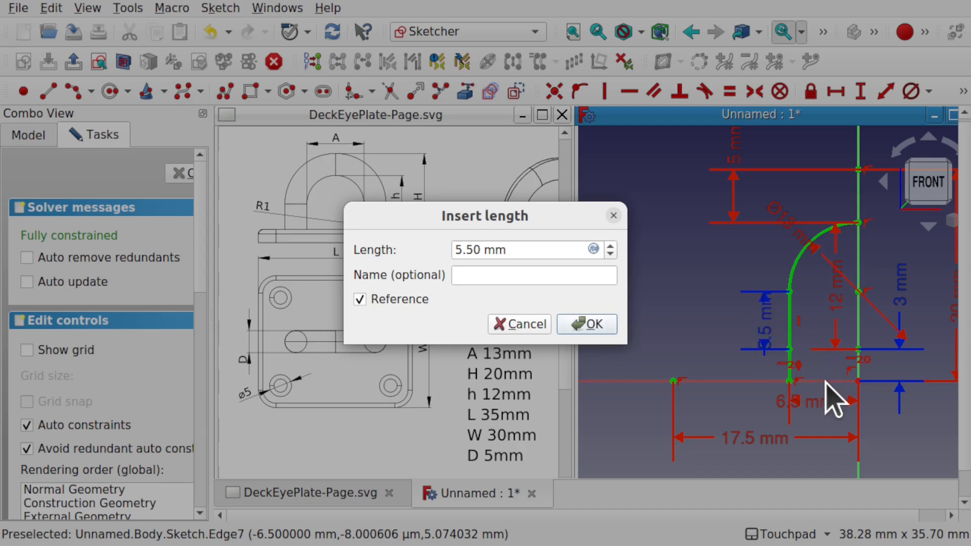
pyautogui.click(595, 328)
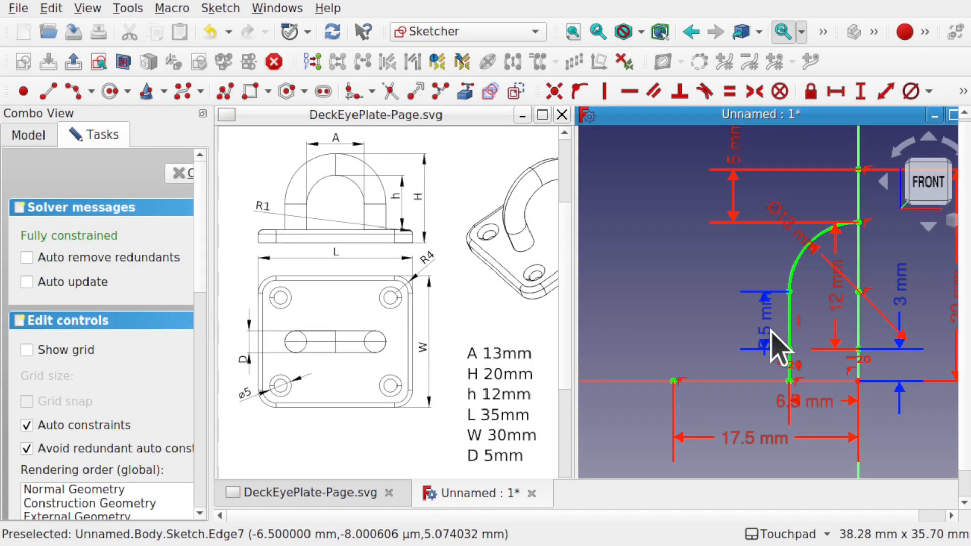
pyautogui.moveTo(762, 323); pyautogui.dragTo(670, 255)
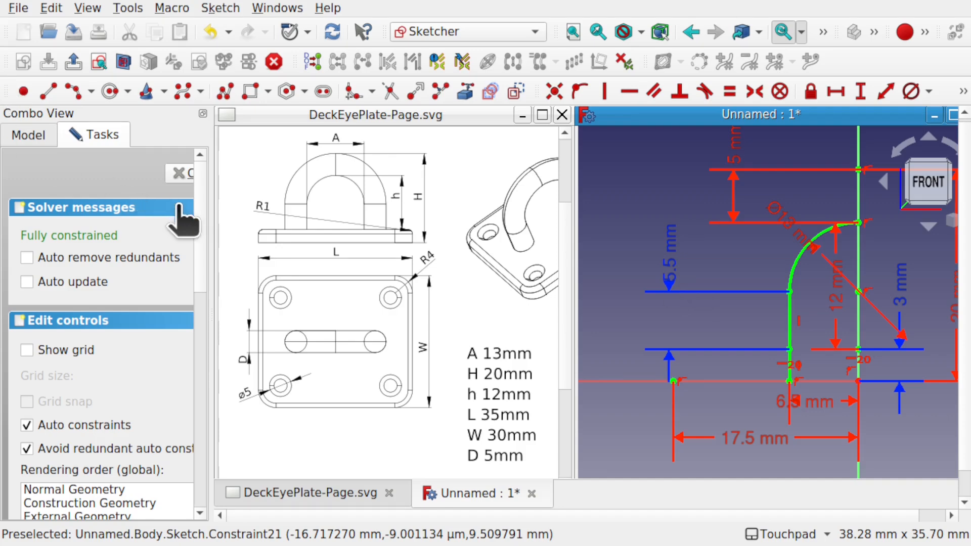
pyautogui.hscroll(3, 129, 192)
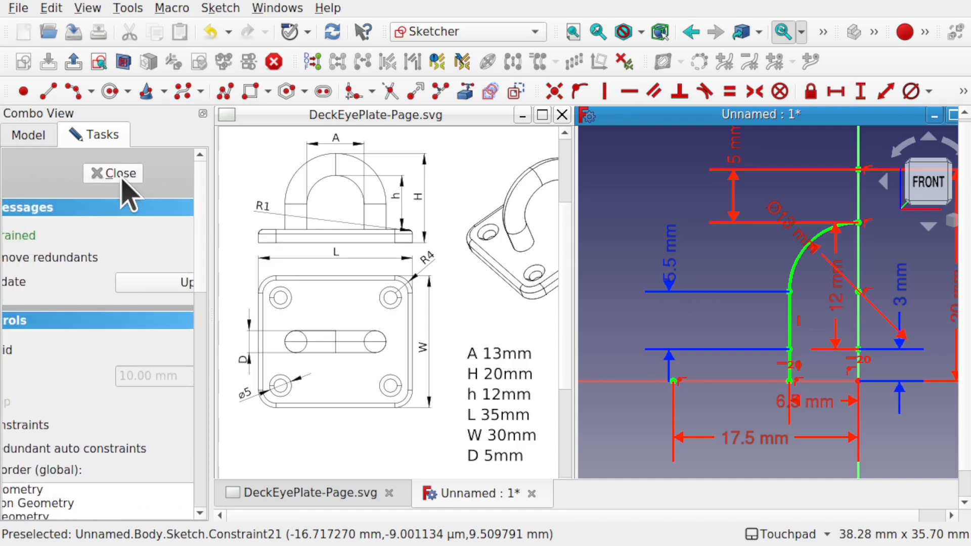
pyautogui.click(121, 174)
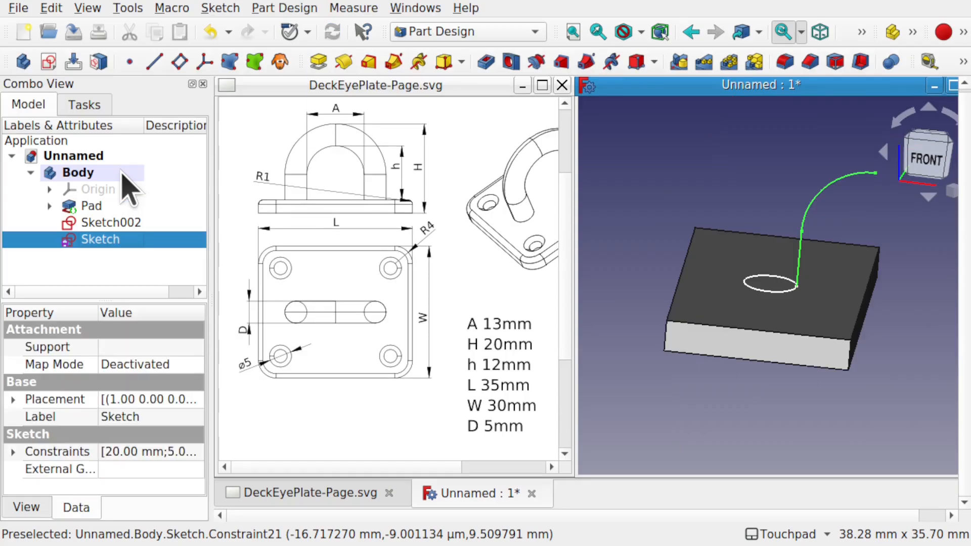
# Rename the circle sketch Sketch002 as Profile.
pyautogui.click(877, 335)
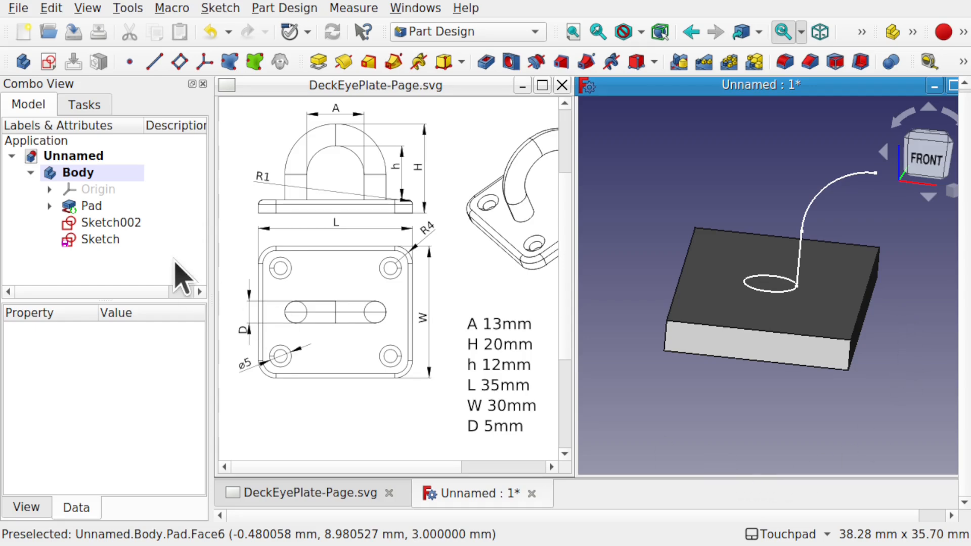
pyautogui.click(114, 223)
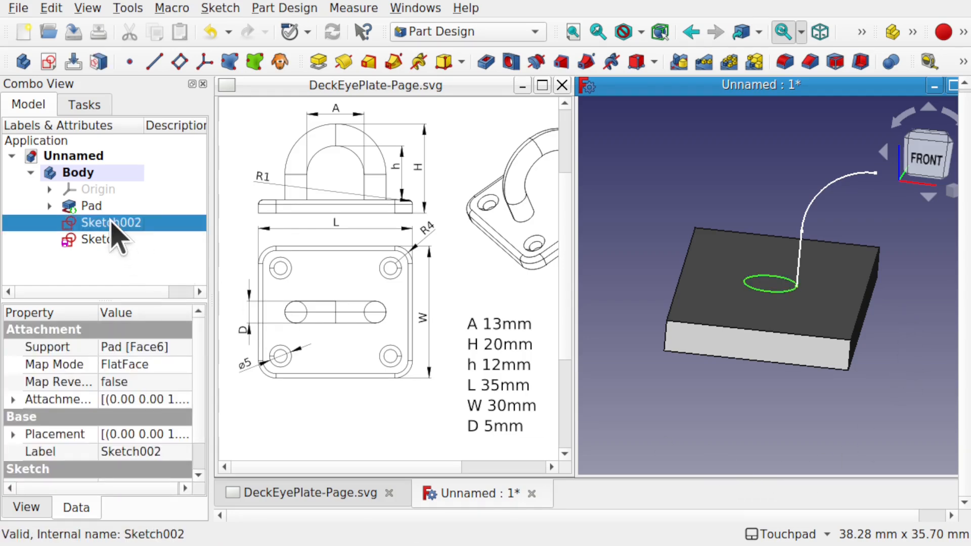
pyautogui.rightClick(112, 223)
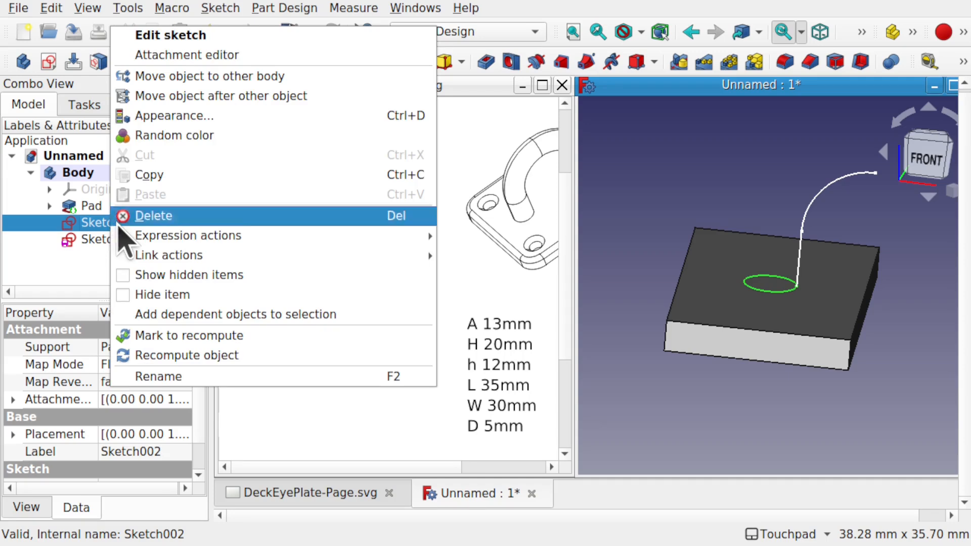
pyautogui.click(210, 377)
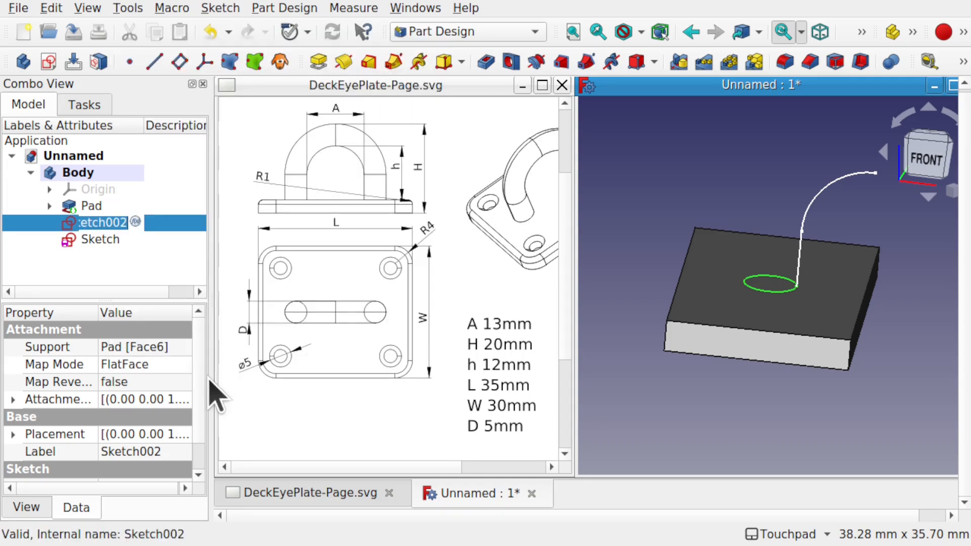
pyautogui.press('Return')
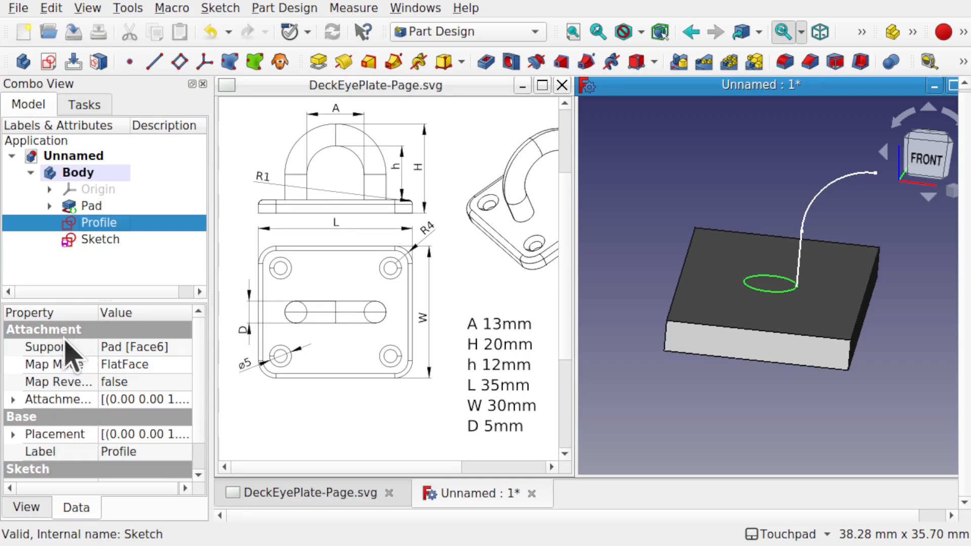
# Set the z position of the Profile sketch's attachment offset to 5.5 mm.
pyautogui.click(13, 400)
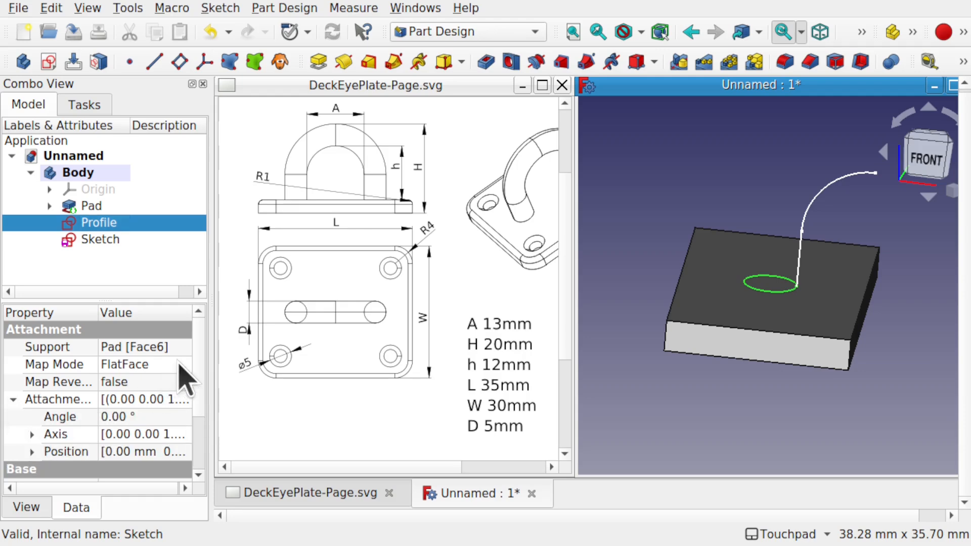
pyautogui.scroll(-1, 204, 398)
pyautogui.scroll(-1, 204, 399)
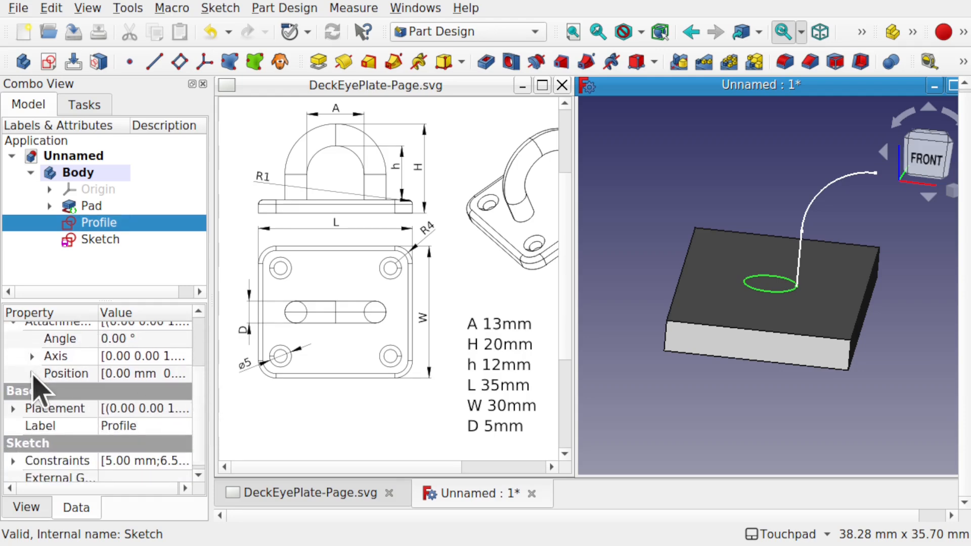
pyautogui.click(31, 375)
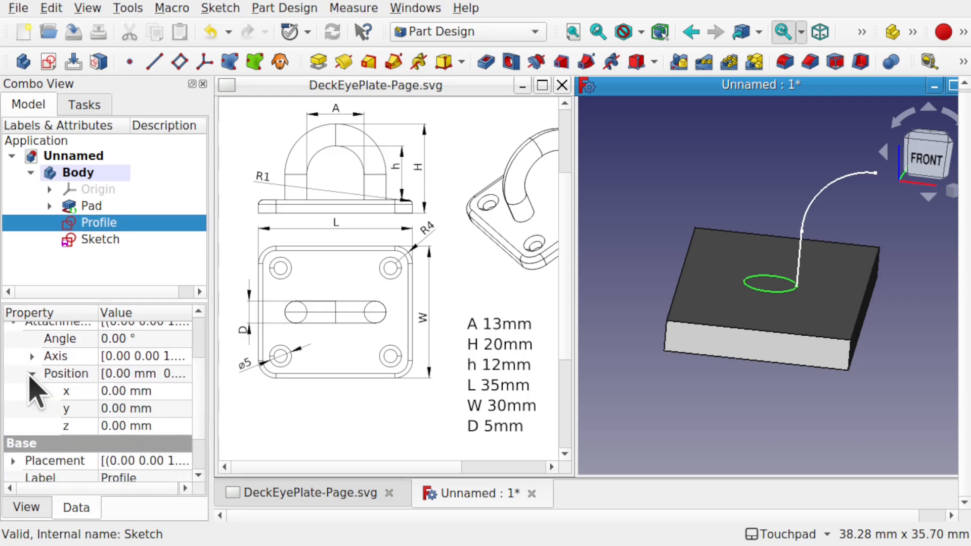
pyautogui.click(122, 428)
pyautogui.write('5.5')
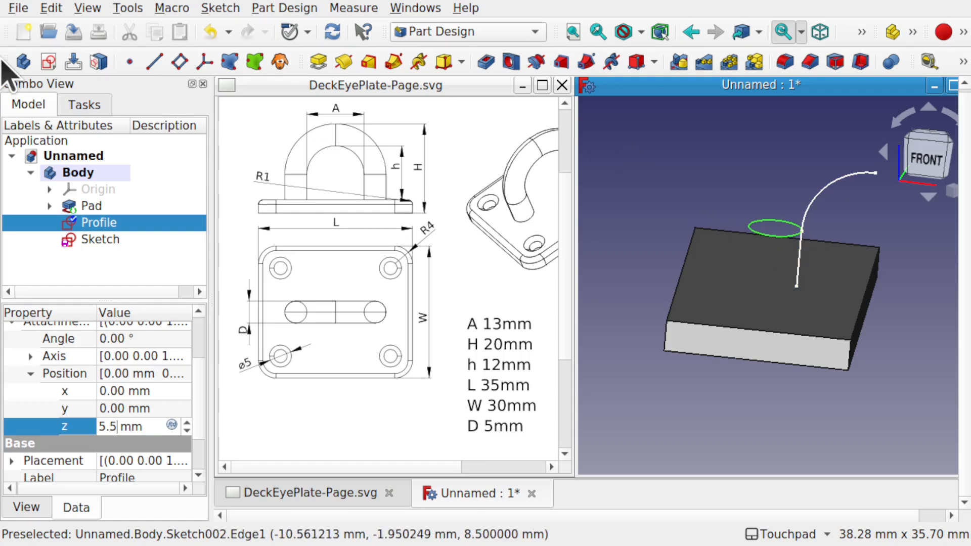
# Save the document under the file name DeckEyeDemo.
pyautogui.click(18, 8)
pyautogui.click(50, 137)
pyautogui.write('DeckEyeDemo')
pyautogui.press('Return')
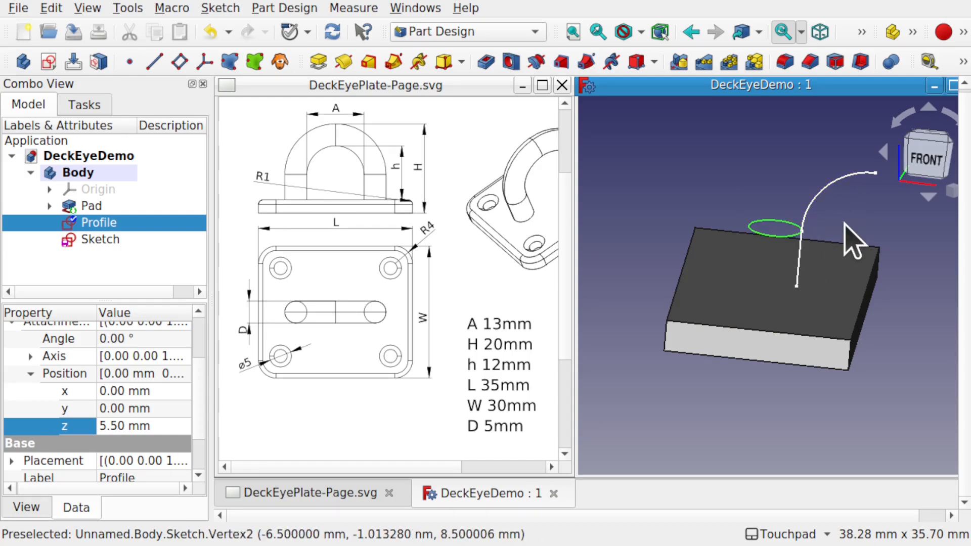
pyautogui.click(783, 233)
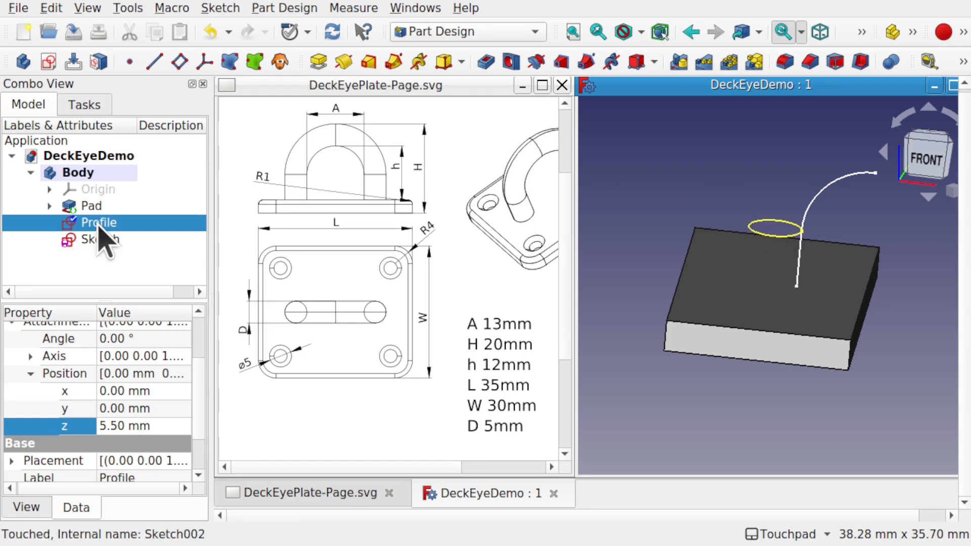
pyautogui.click(344, 63)
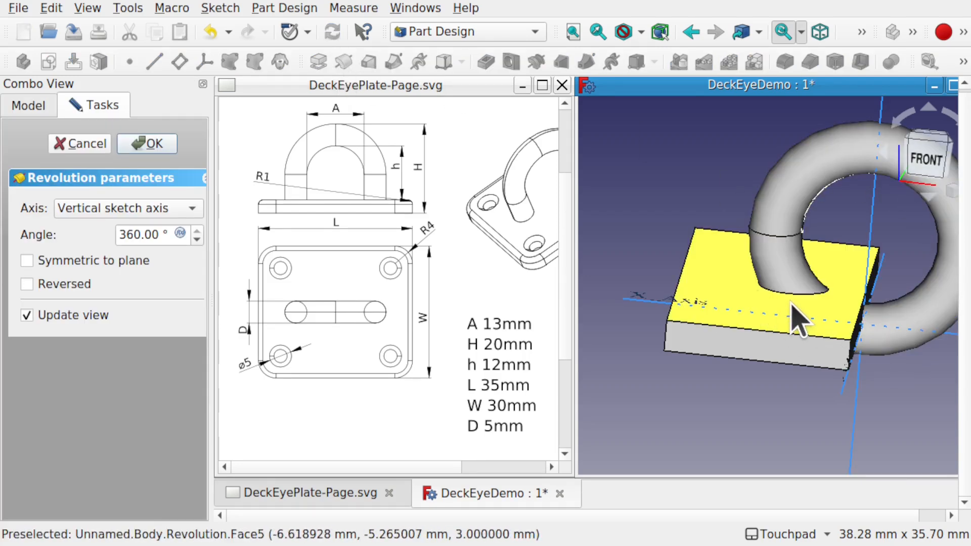
pyautogui.moveTo(139, 234); pyautogui.dragTo(92, 235)
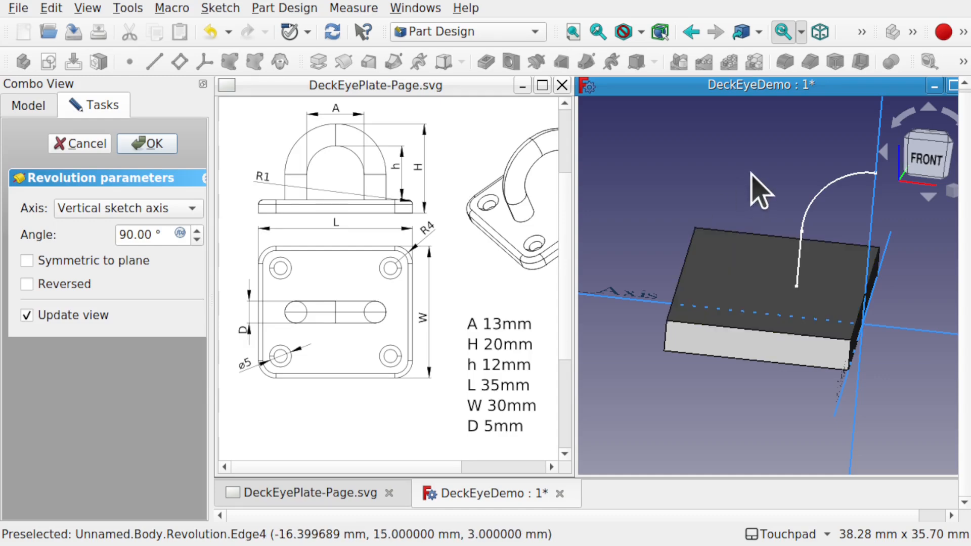
pyautogui.click(87, 144)
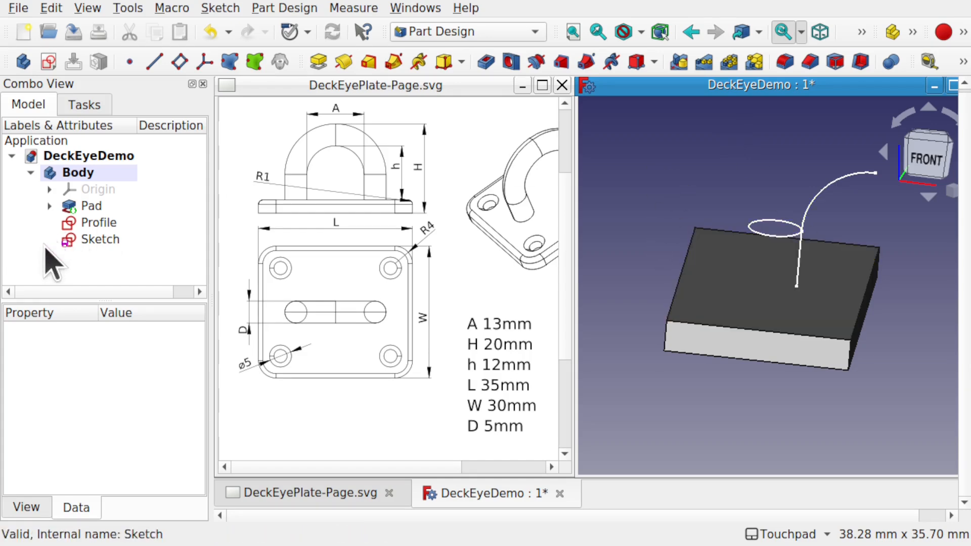
# Pad the Profile circle in the reversed direction, up to the top face of the plate.
pyautogui.click(92, 222)
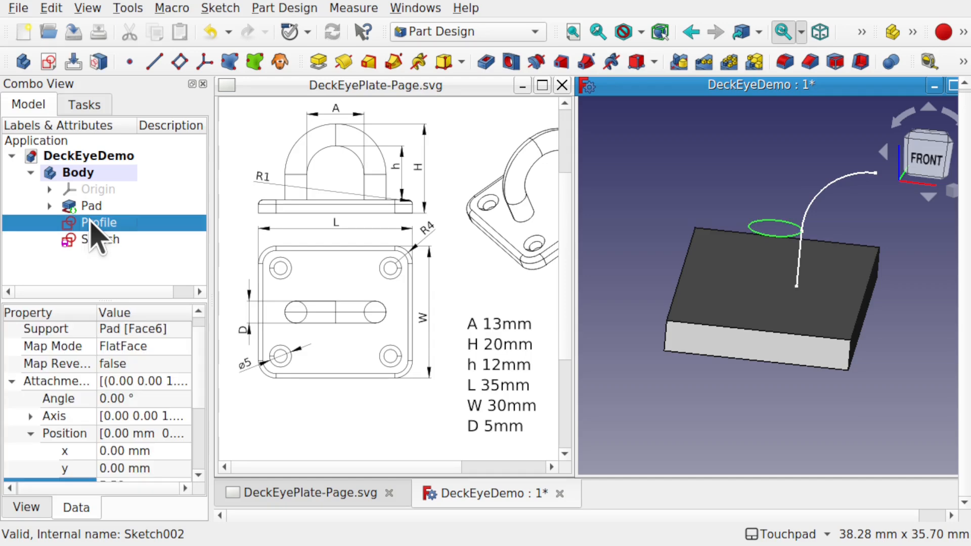
pyautogui.click(312, 60)
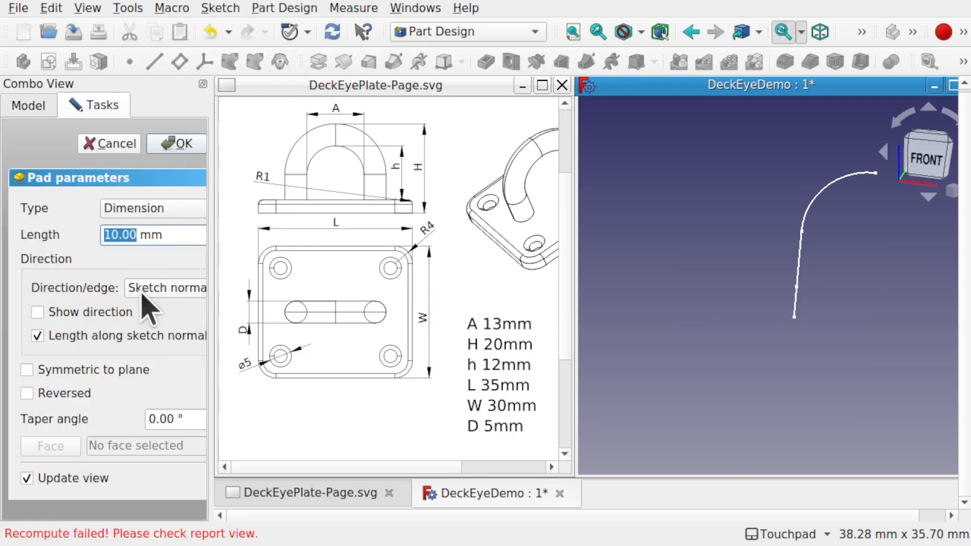
pyautogui.click(57, 395)
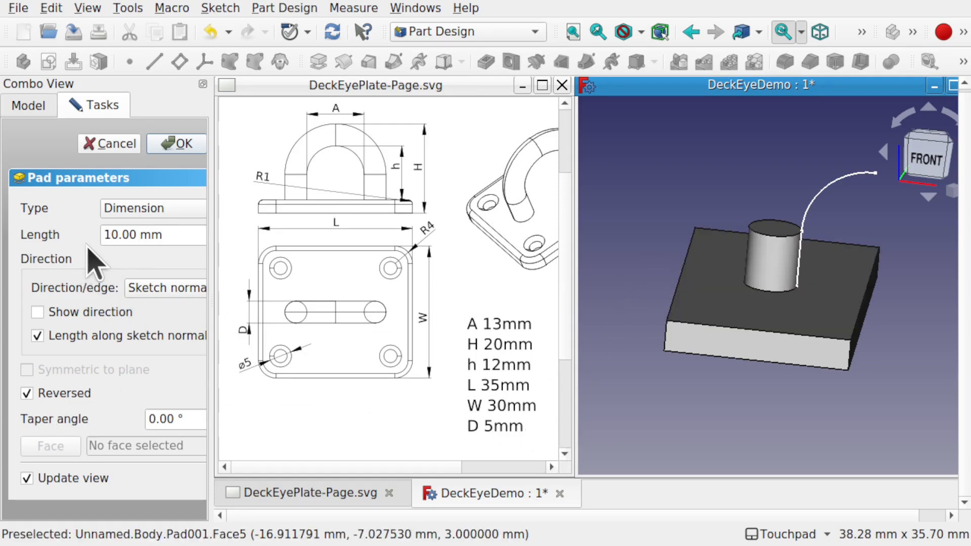
pyautogui.moveTo(208, 241); pyautogui.dragTo(254, 242)
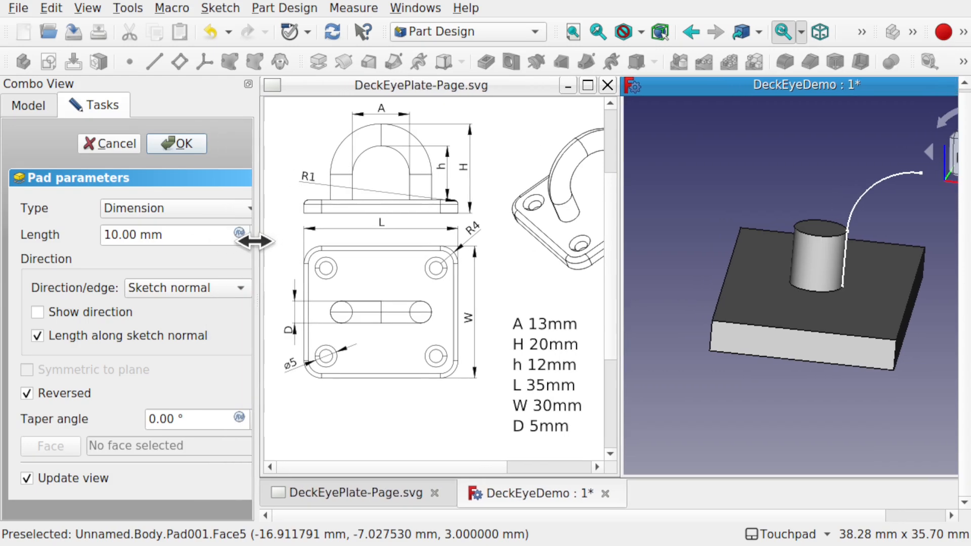
pyautogui.click(171, 209)
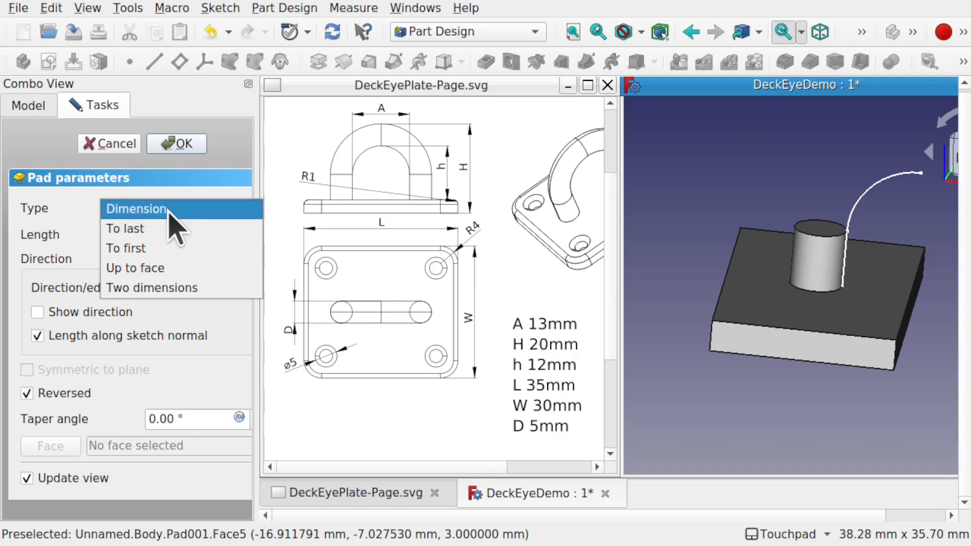
pyautogui.click(173, 249)
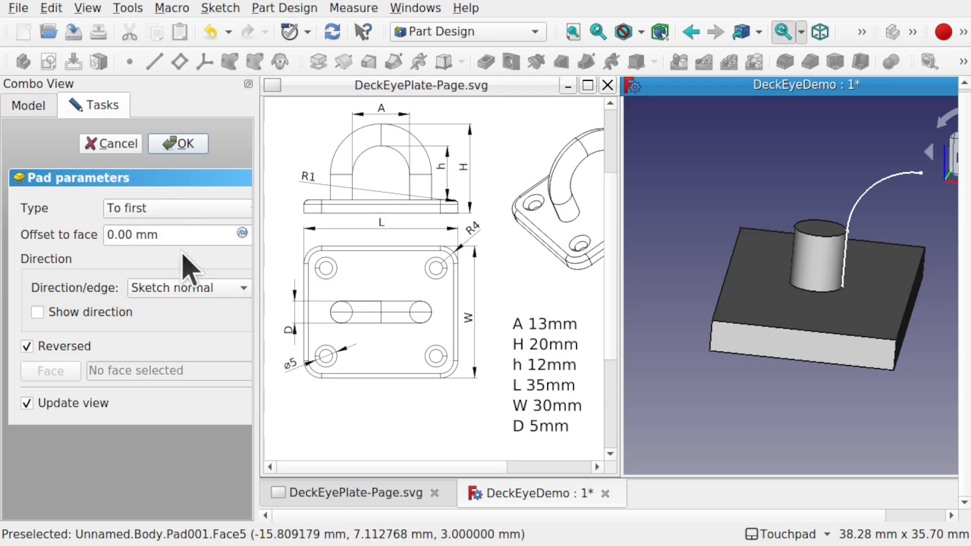
pyautogui.click(197, 209)
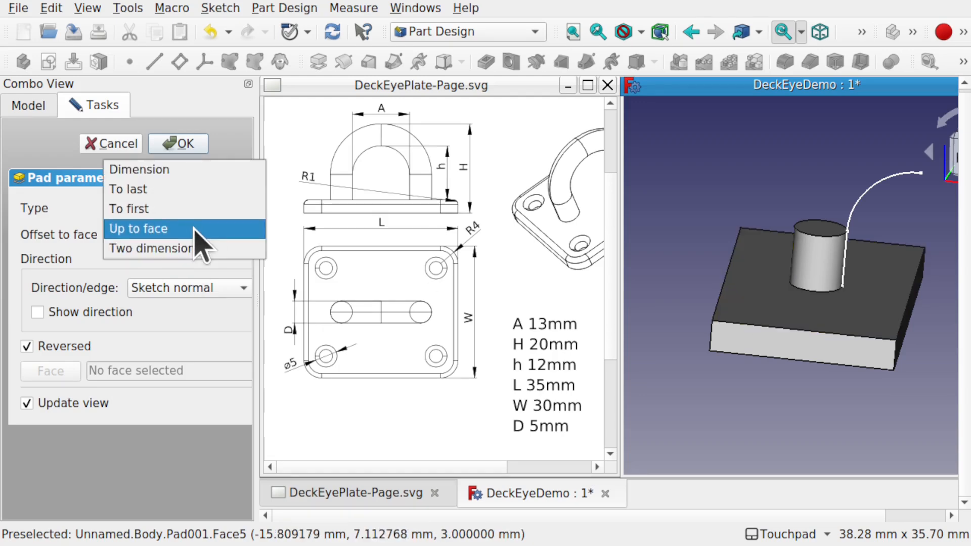
pyautogui.click(196, 229)
pyautogui.click(836, 307)
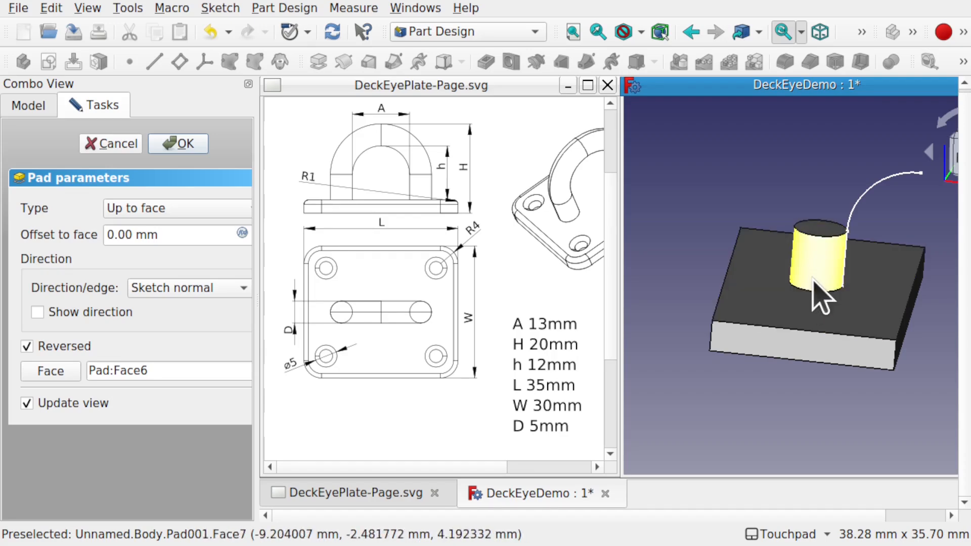
pyautogui.click(183, 146)
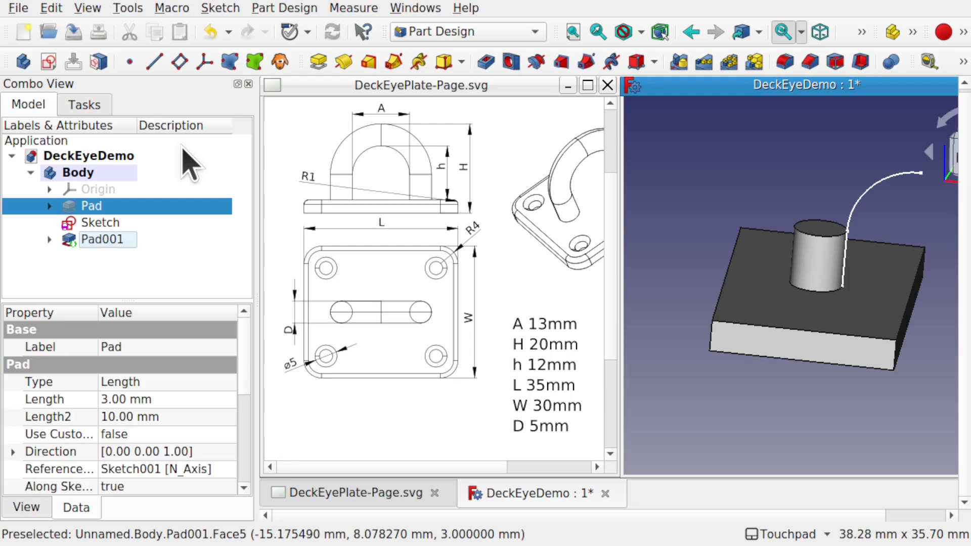
# Reuse the Profile sketch under the second pad to create a 90° Revolution about the vertical sketch axis.
pyautogui.click(110, 242)
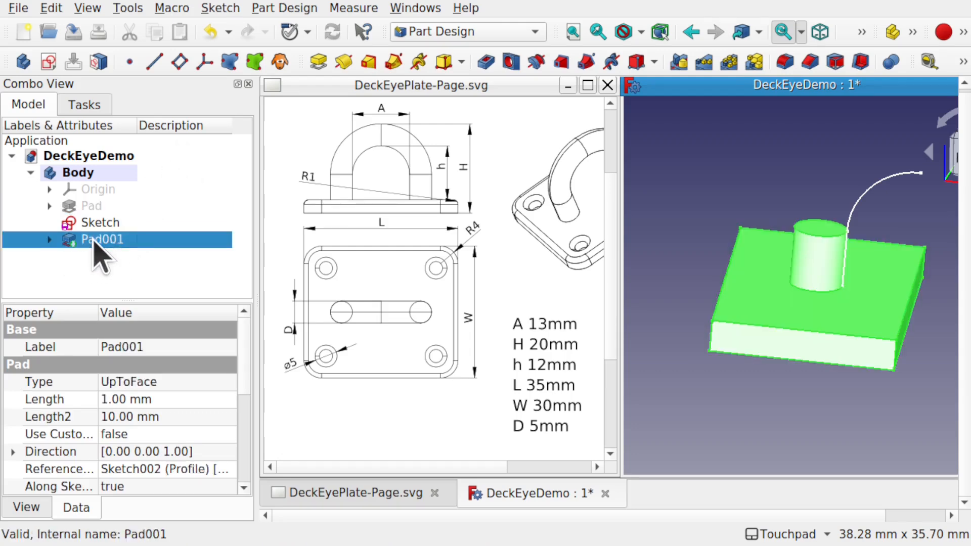
pyautogui.click(50, 240)
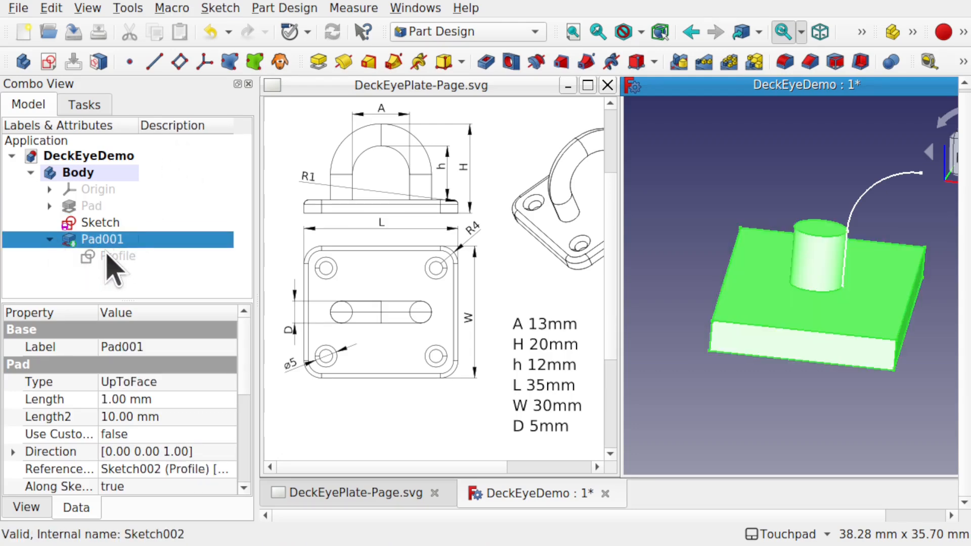
pyautogui.click(124, 257)
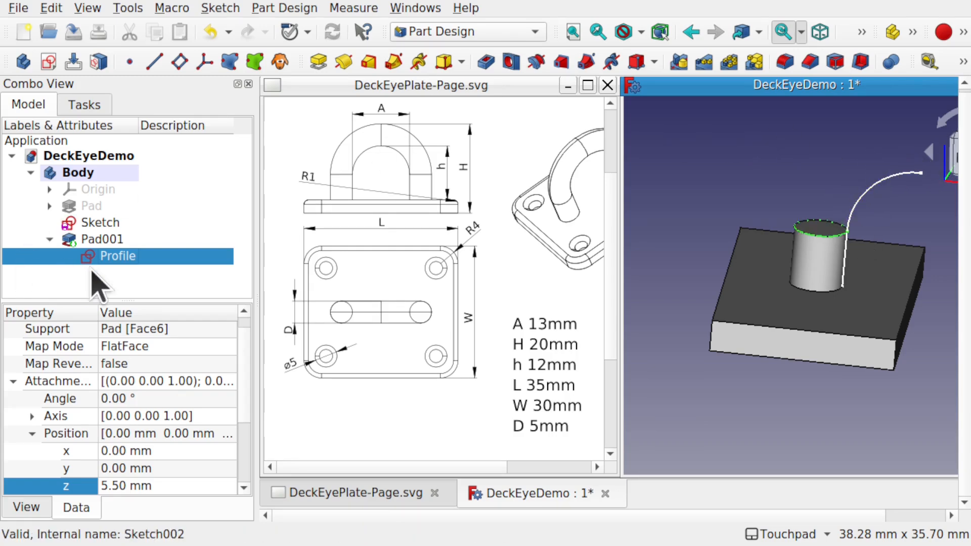
pyautogui.click(276, 11)
pyautogui.moveTo(336, 158)
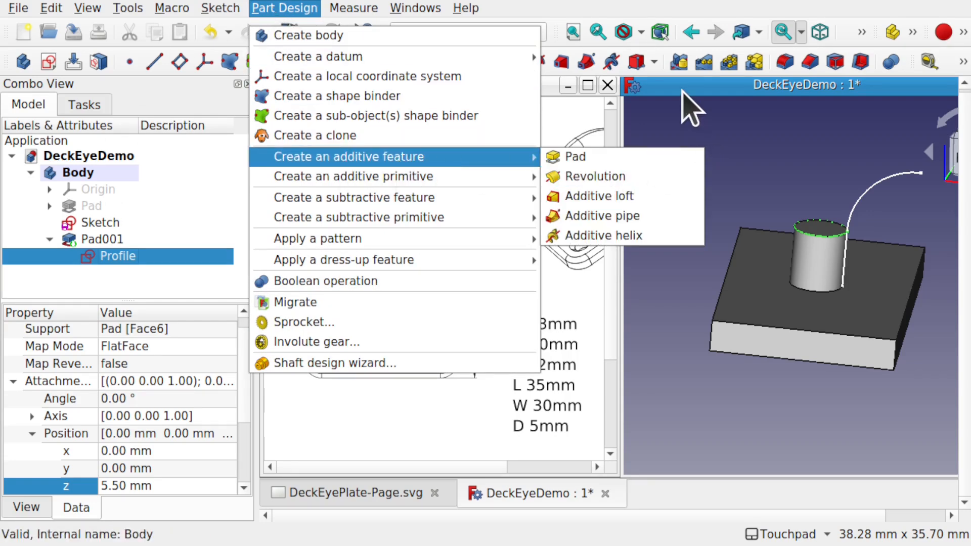
pyautogui.click(690, 108)
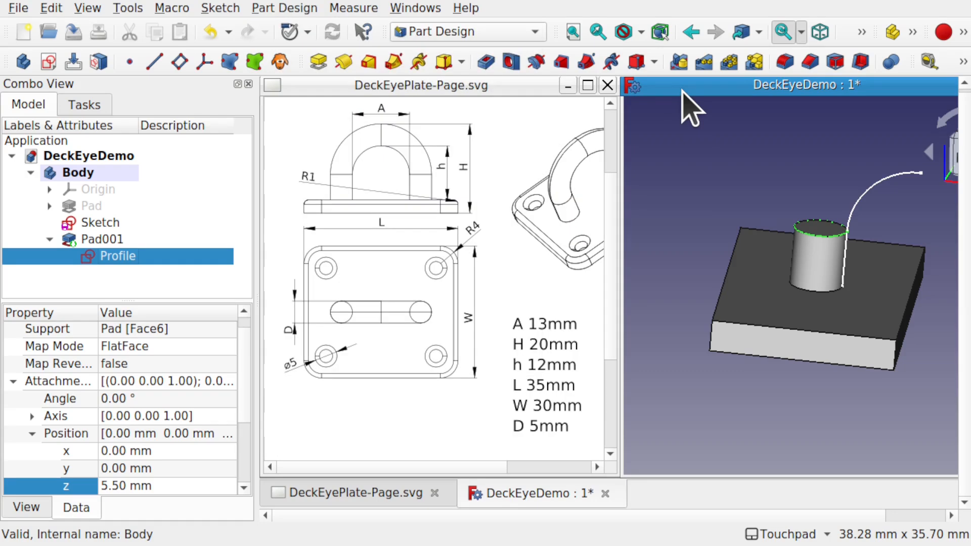
pyautogui.click(343, 64)
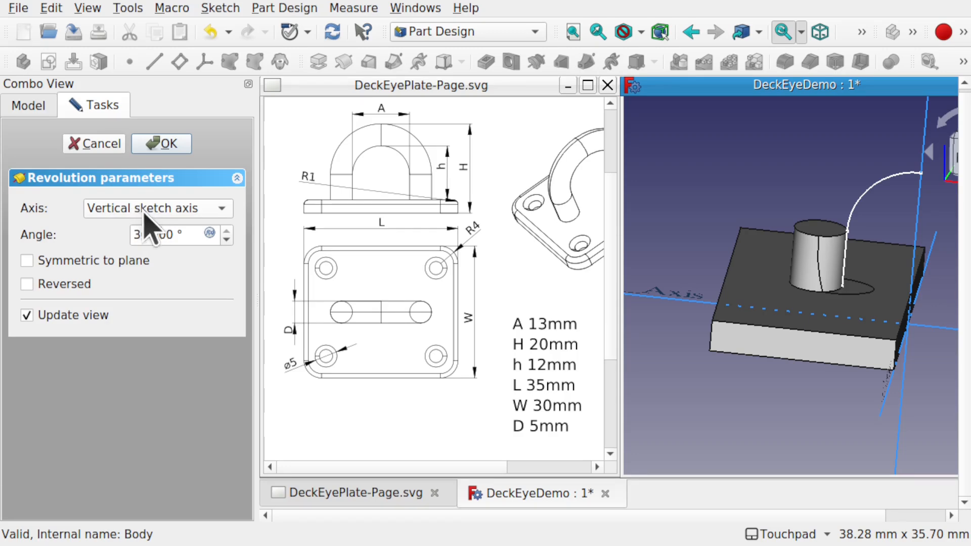
pyautogui.doubleClick(173, 235)
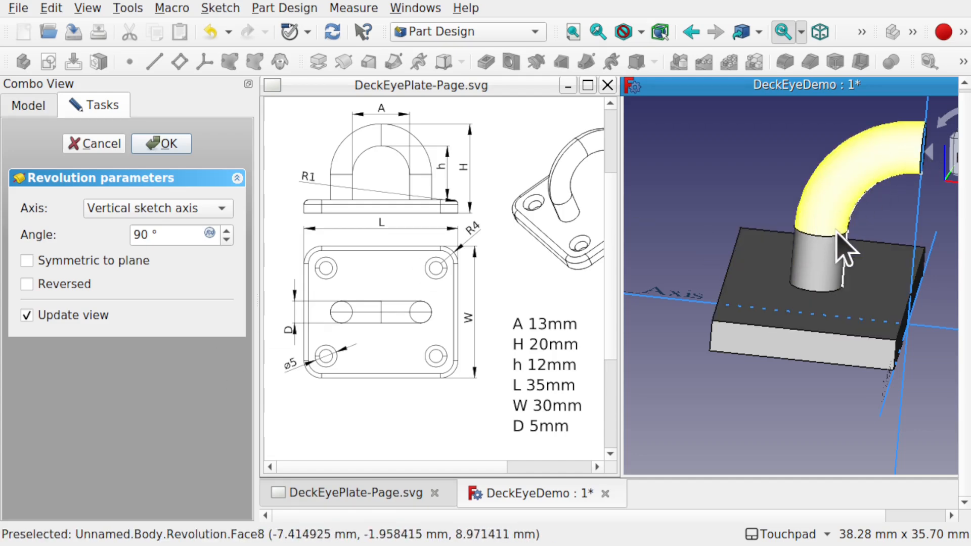
pyautogui.click(163, 143)
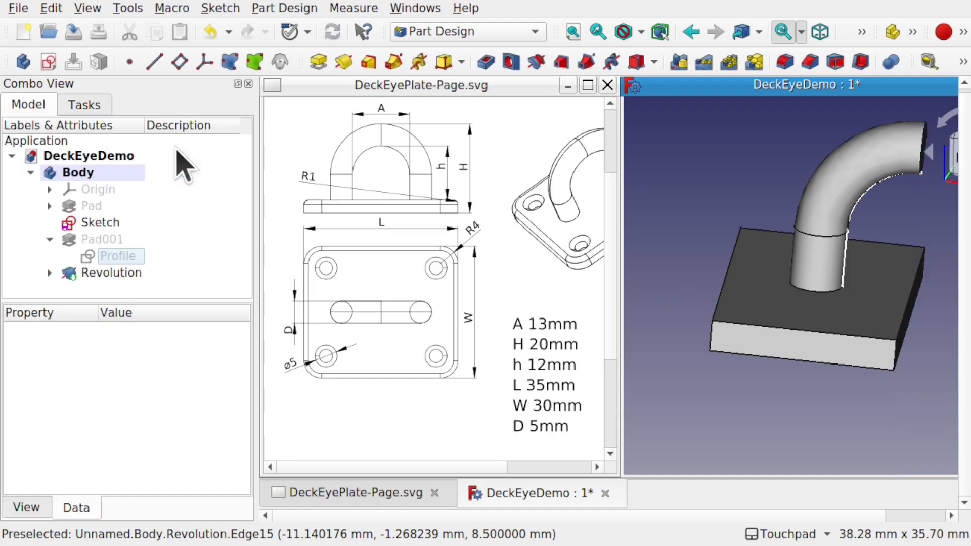
# Create a new sketch on the top face of the half plate.
pyautogui.moveTo(837, 386)
pyautogui.keyDown('alt'); pyautogui.mouseDown(button='middle')
pyautogui.moveTo(864, 389)
pyautogui.moveTo(850, 387)
pyautogui.mouseUp(button='middle'); pyautogui.keyUp('alt')
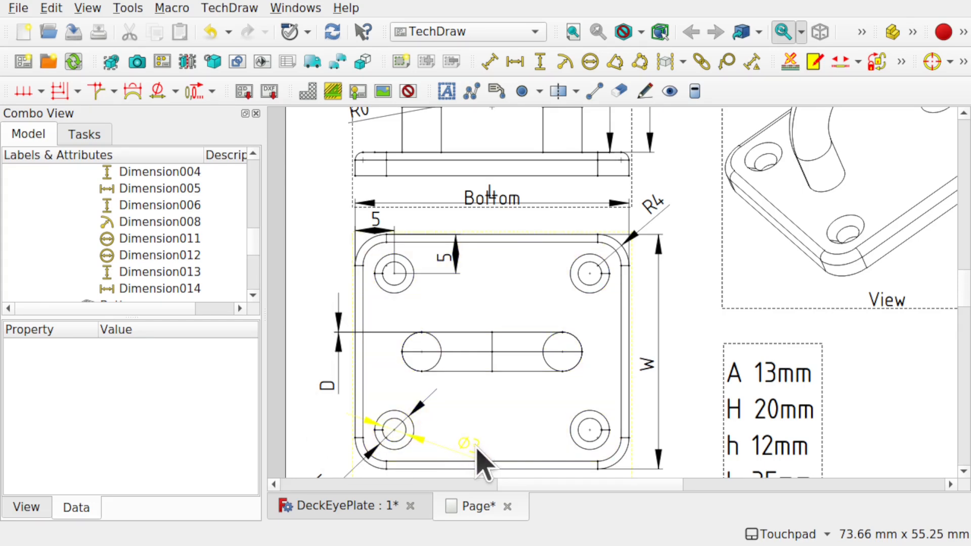
pyautogui.scroll(-1, 448, 415)
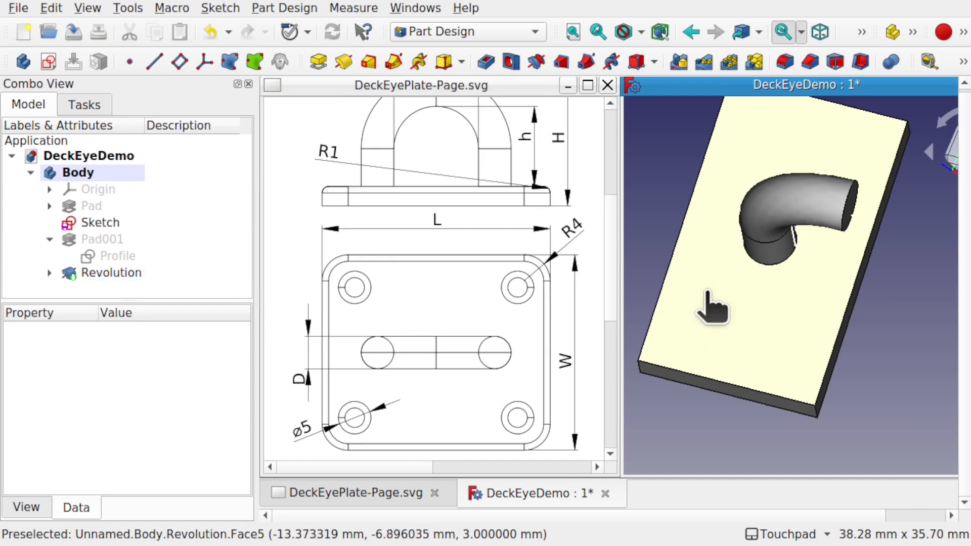
pyautogui.click(709, 296)
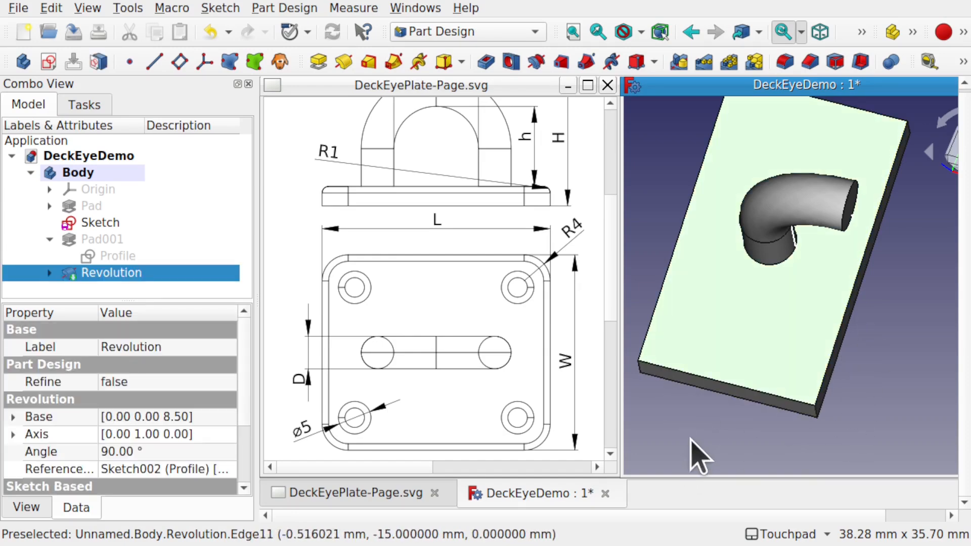
pyautogui.click(48, 62)
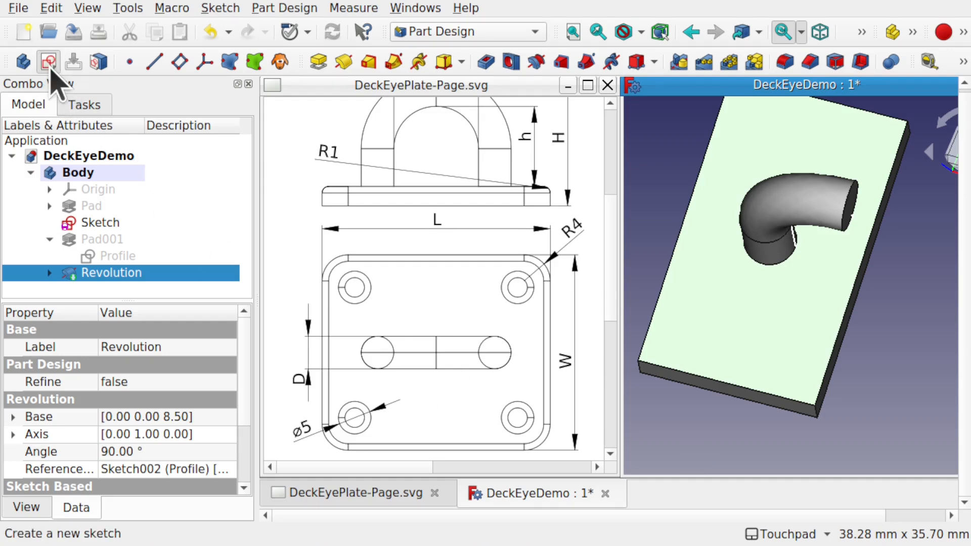
pyautogui.moveTo(688, 193)
pyautogui.keyDown('shift'); pyautogui.mouseDown(button='middle')
pyautogui.moveTo(720, 245)
pyautogui.moveTo(713, 251)
pyautogui.mouseUp(button='middle'); pyautogui.keyUp('shift')
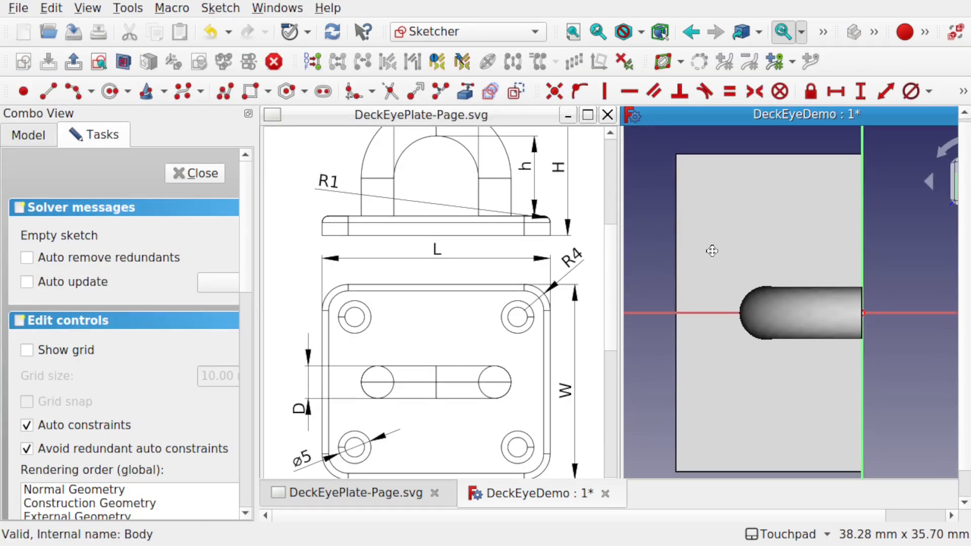
# Draw a circle near the plate's upper outer corner and constrain its diameter to 3 mm.
pyautogui.click(111, 91)
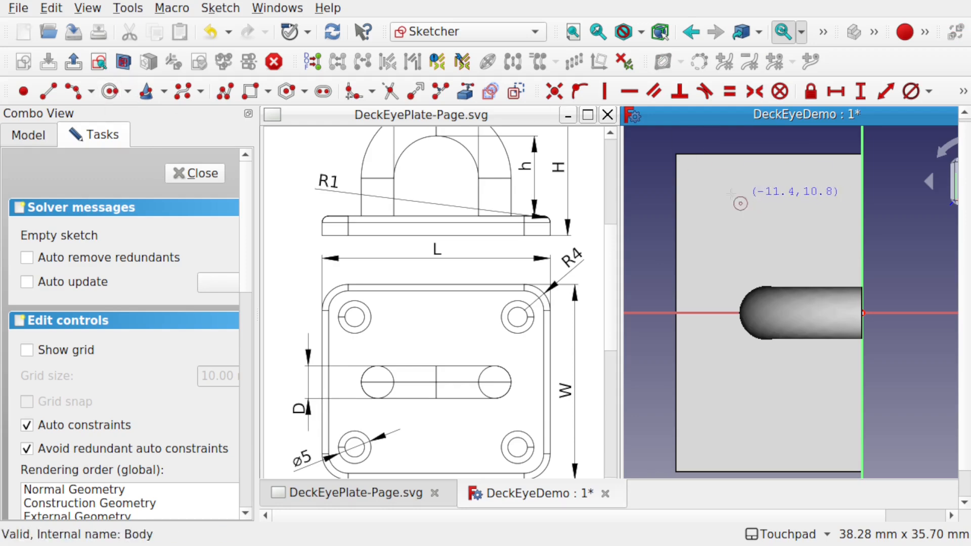
pyautogui.click(706, 181)
pyautogui.click(719, 195)
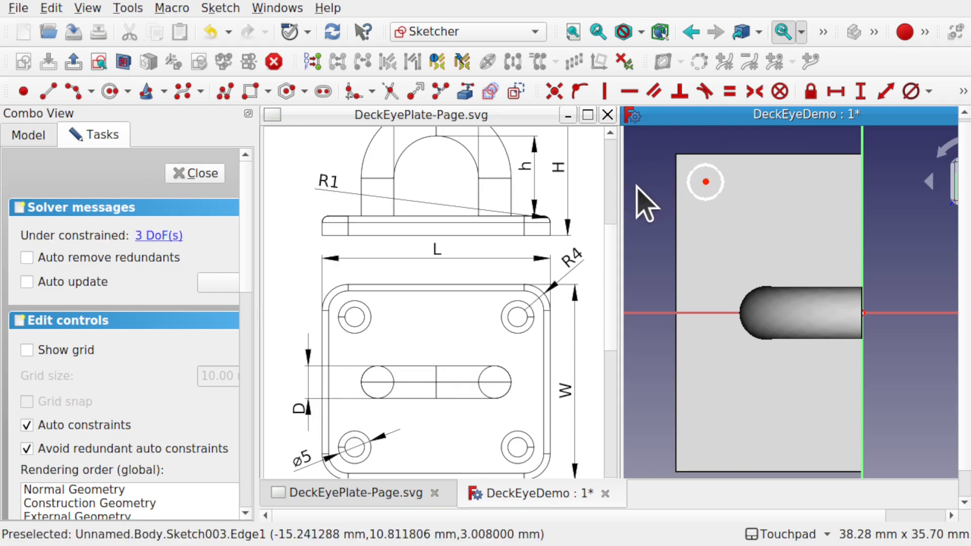
pyautogui.click(707, 200)
pyautogui.click(912, 92)
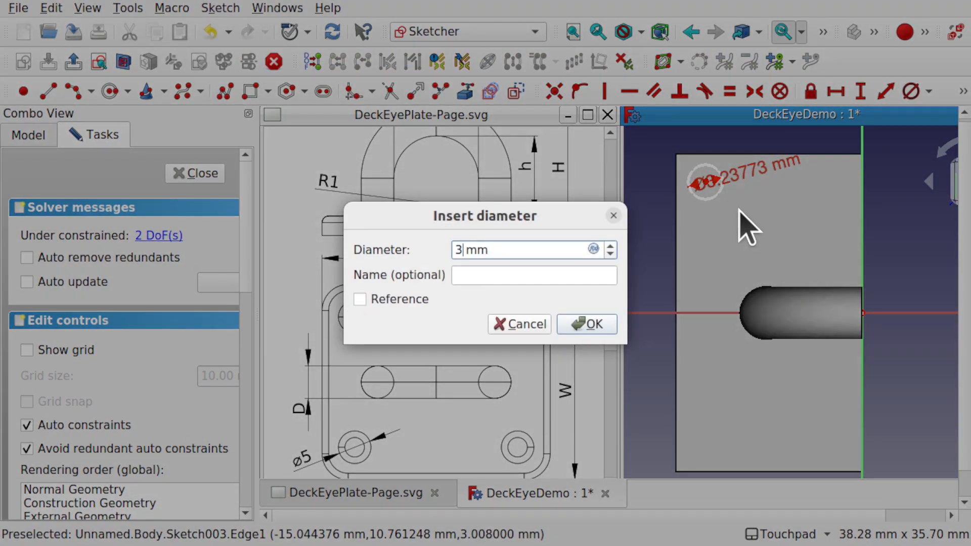
pyautogui.click(586, 325)
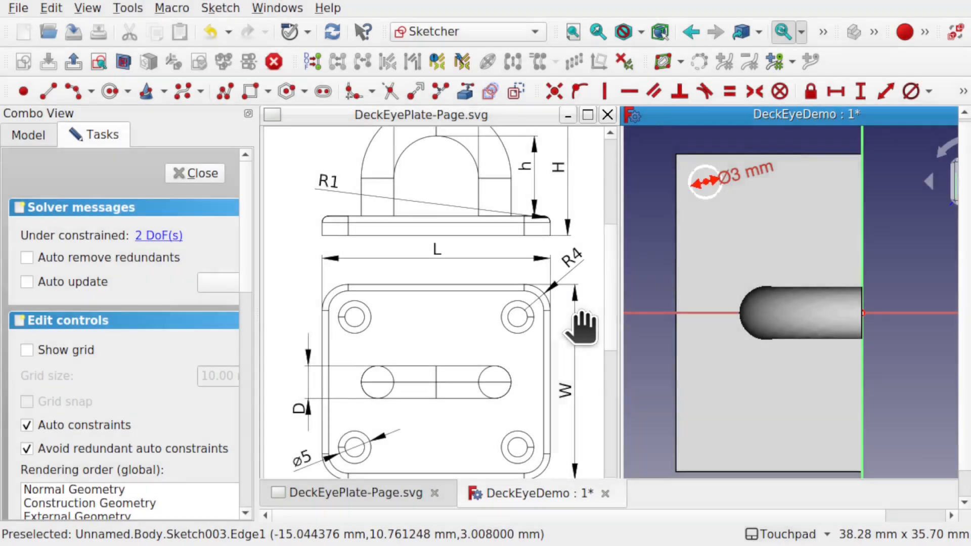
# Link the plate's upper outer corner as external geometry and set its horizontal distance to the circle's centre to 5 mm.
pyautogui.click(468, 96)
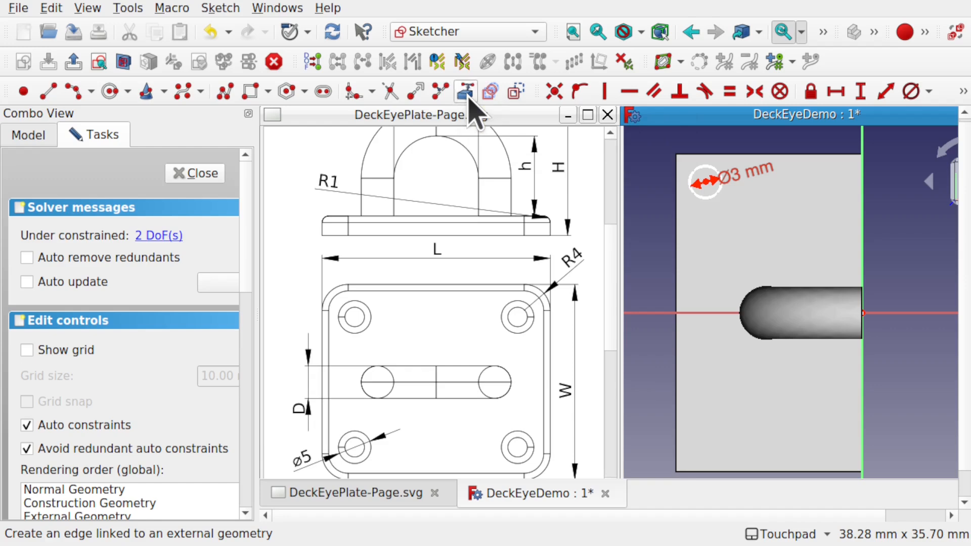
pyautogui.click(676, 152)
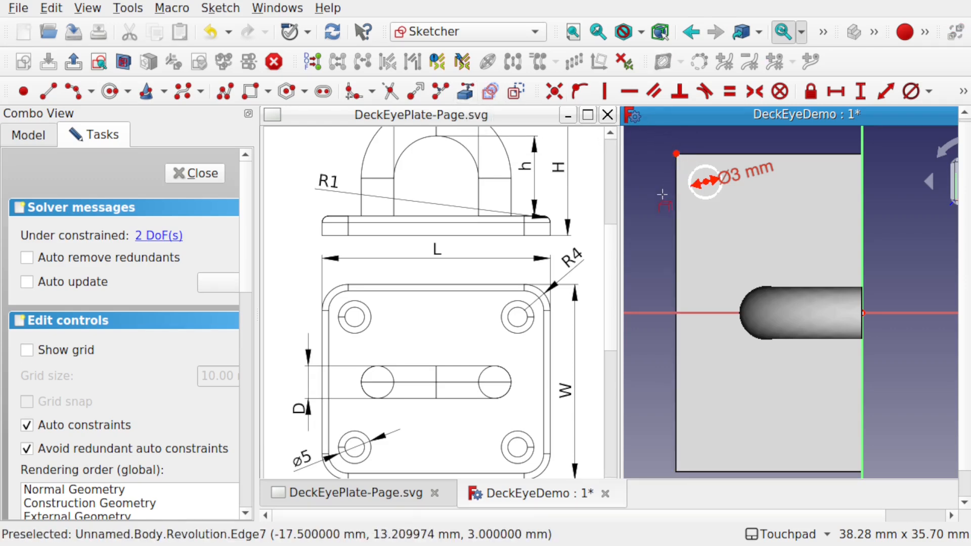
pyautogui.click(707, 181)
pyautogui.click(676, 153)
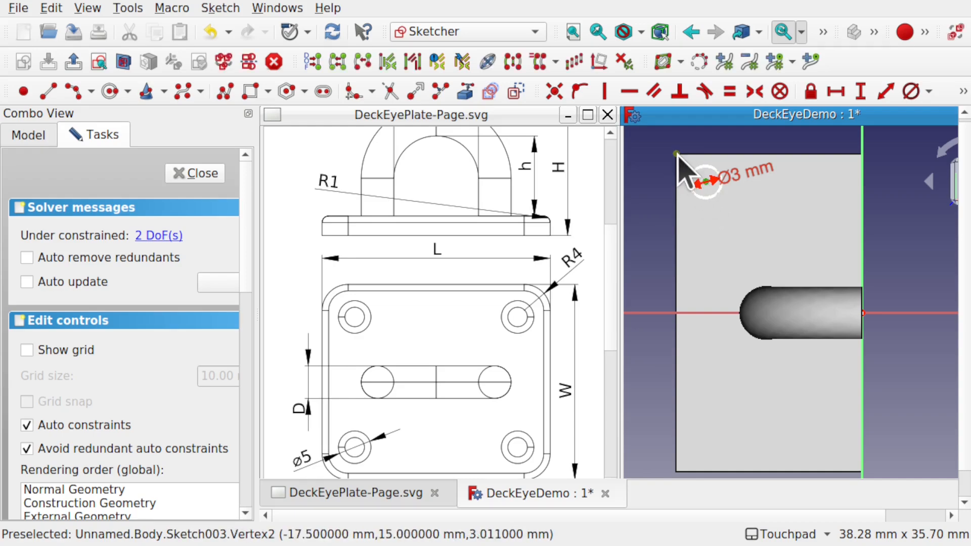
pyautogui.click(836, 92)
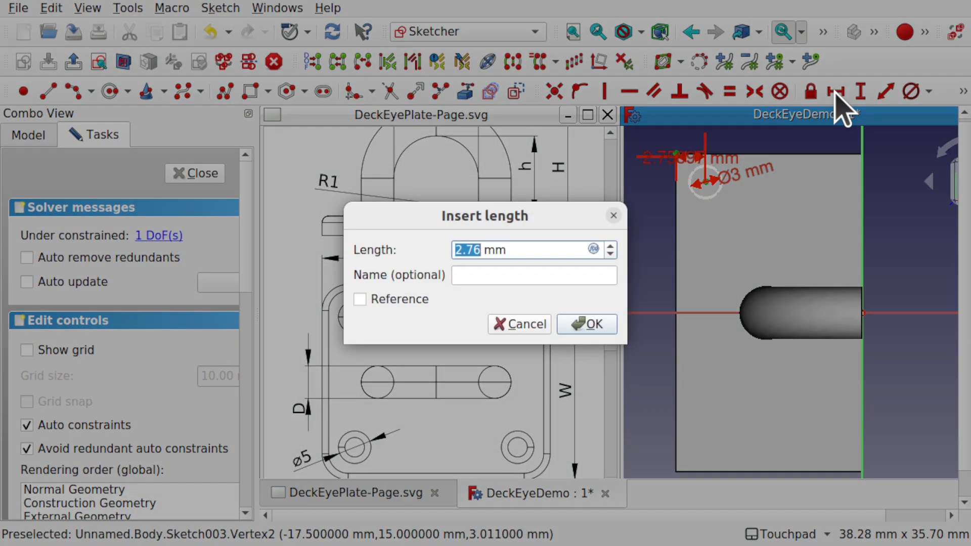
pyautogui.press('Return')
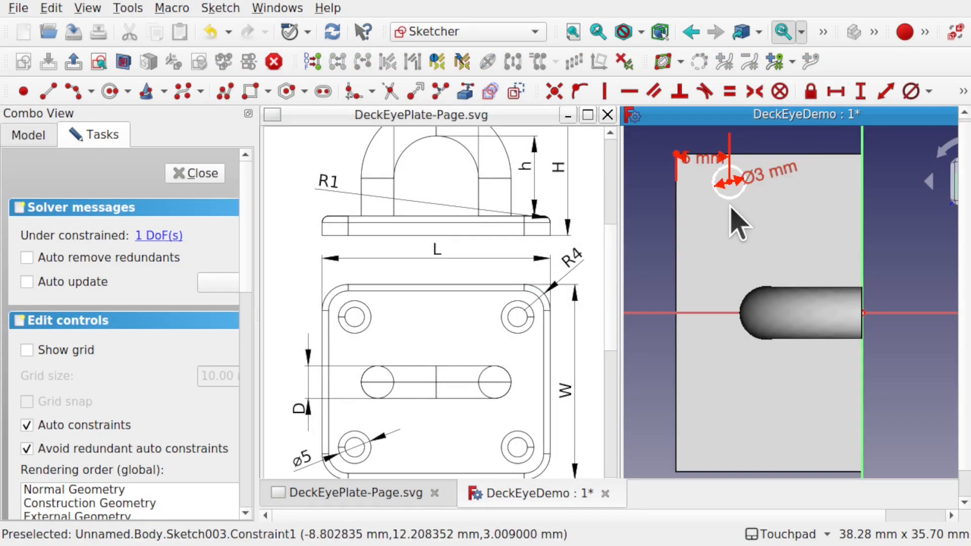
# Set the vertical distance between the plate corner and the circle's centre to 5 mm, and move the dimension label clear.
pyautogui.click(729, 184)
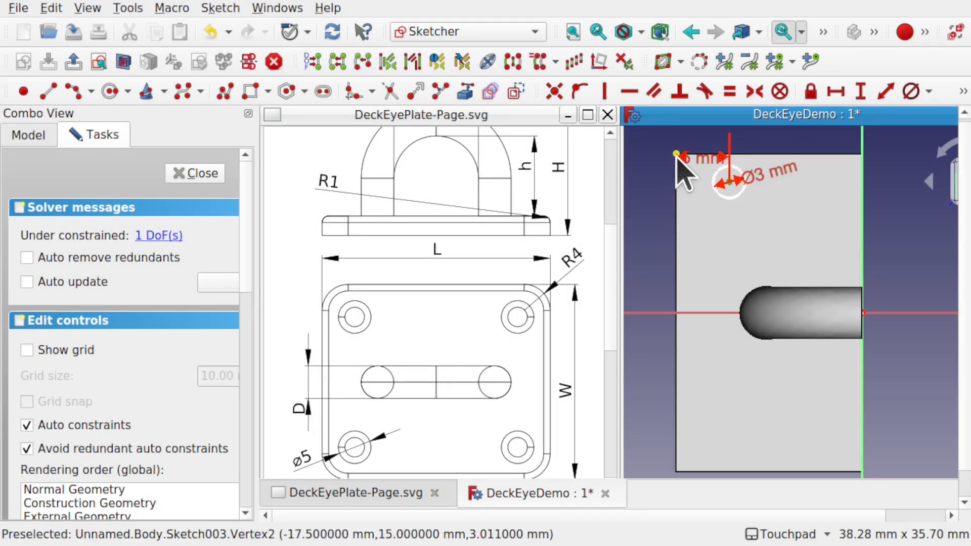
pyautogui.click(678, 156)
pyautogui.click(860, 92)
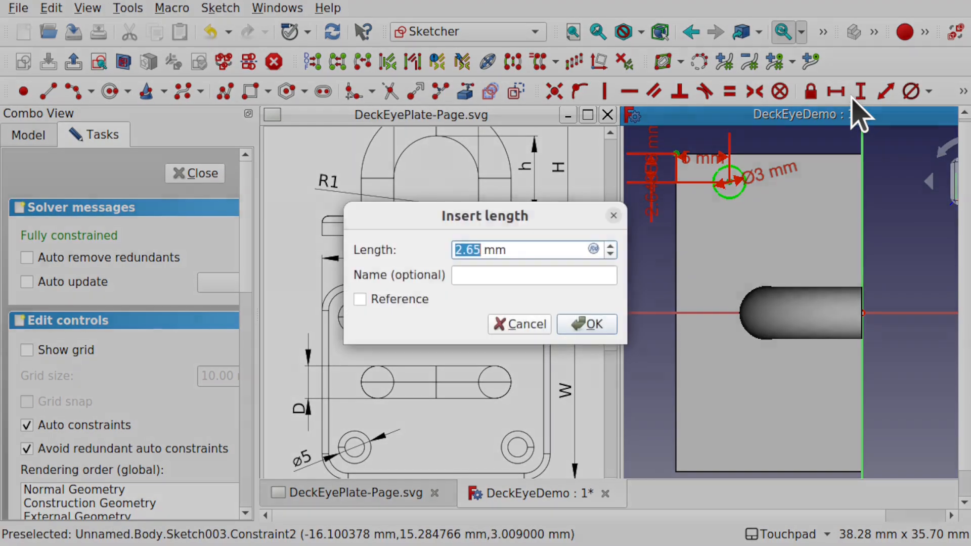
pyautogui.write('5')
pyautogui.press('Return')
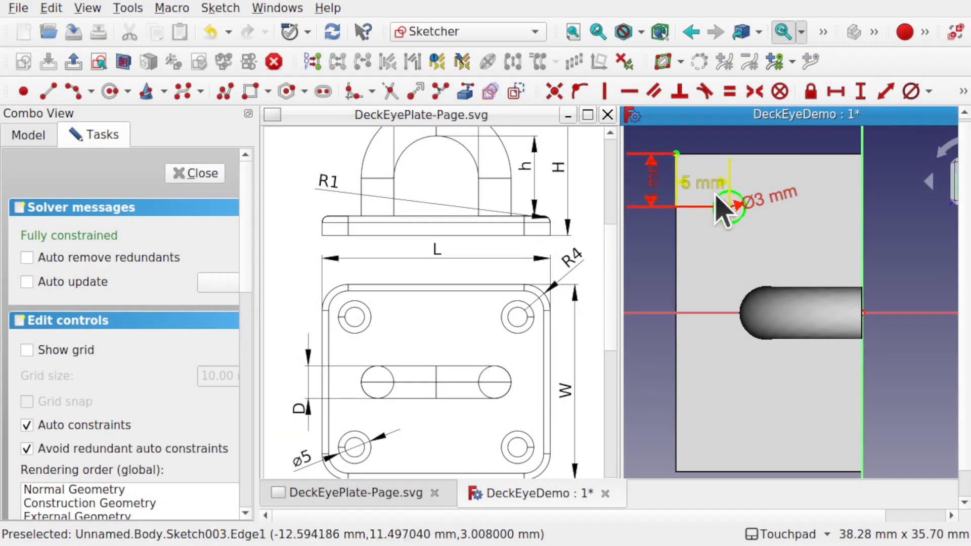
pyautogui.moveTo(654, 191); pyautogui.dragTo(654, 260)
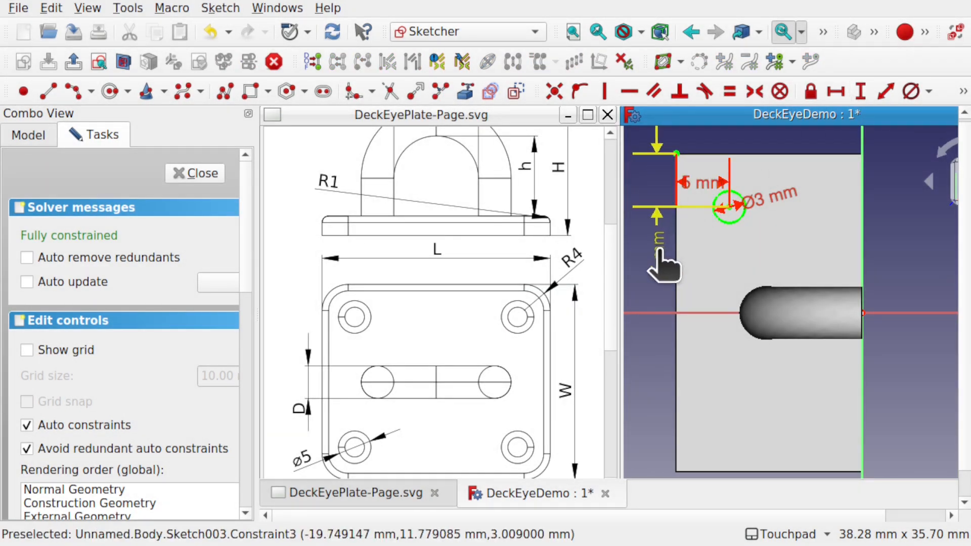
# Move the horizontal 5 mm label above the plate, mirror the circle about the horizontal axis, and move the copy's diameter label clear.
pyautogui.moveTo(716, 191); pyautogui.dragTo(710, 140)
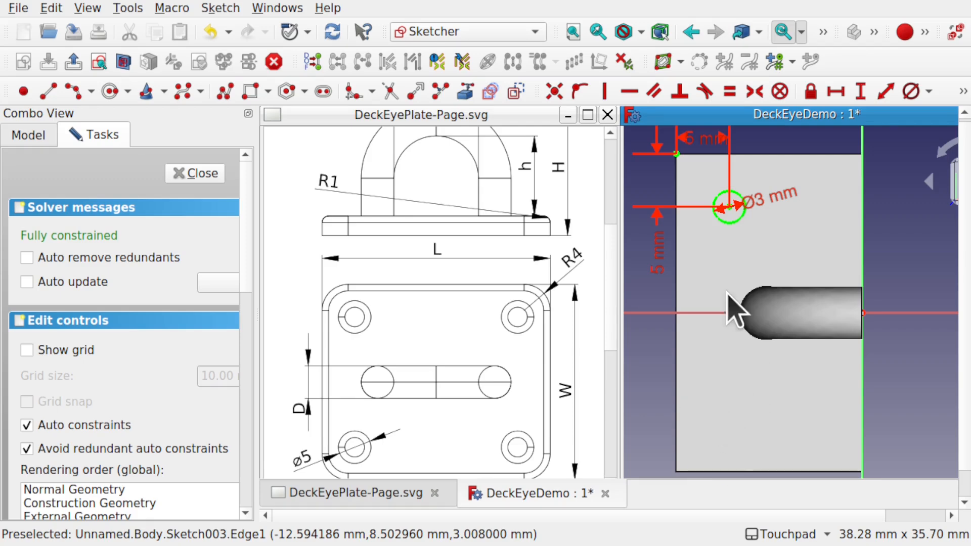
pyautogui.click(732, 220)
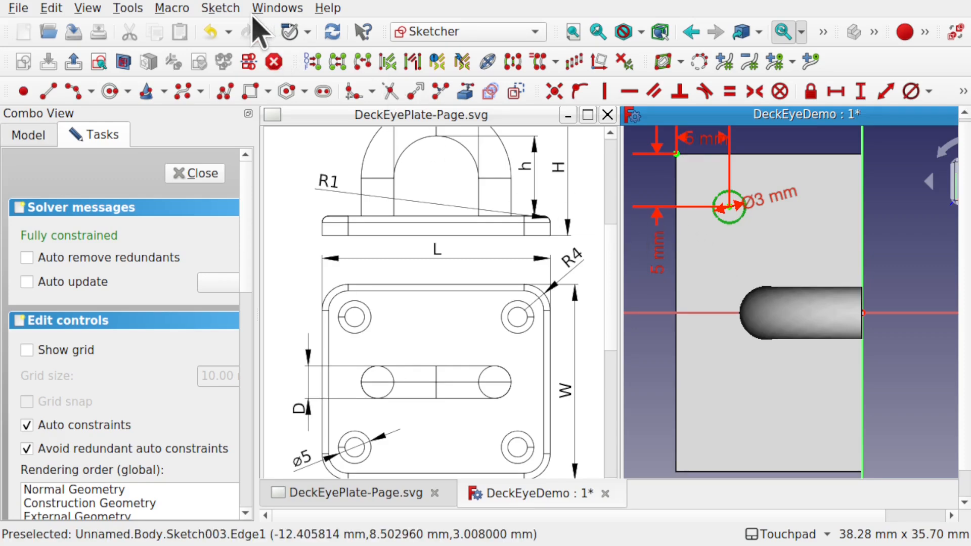
pyautogui.click(221, 8)
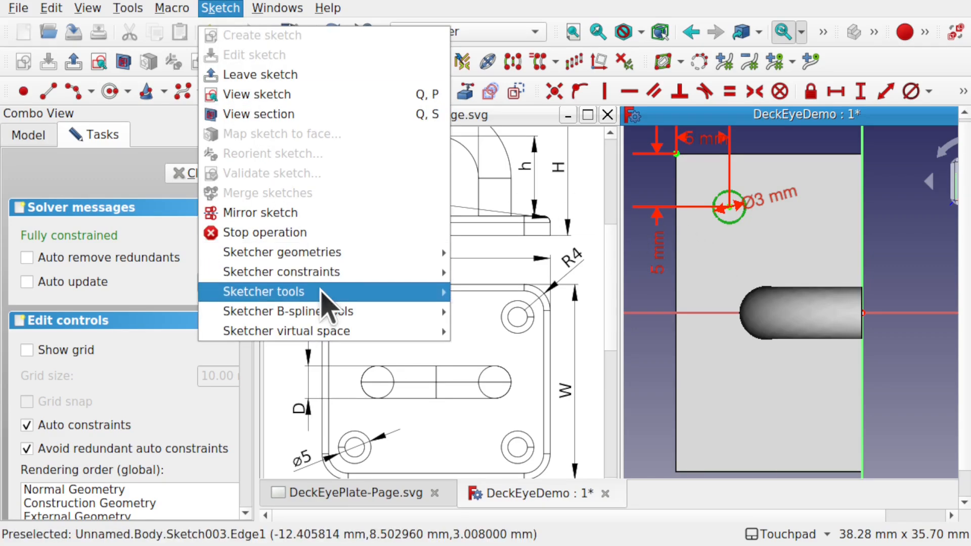
pyautogui.moveTo(323, 293)
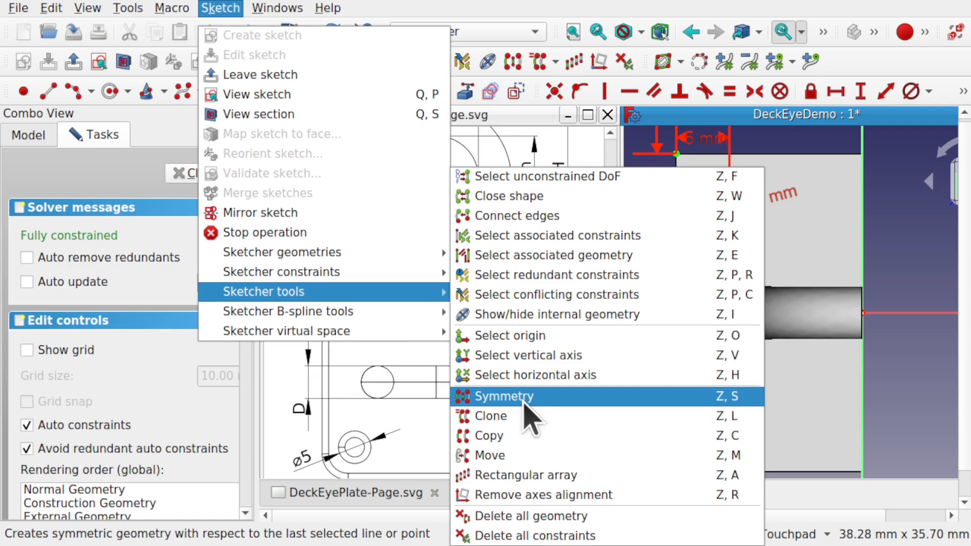
pyautogui.click(903, 344)
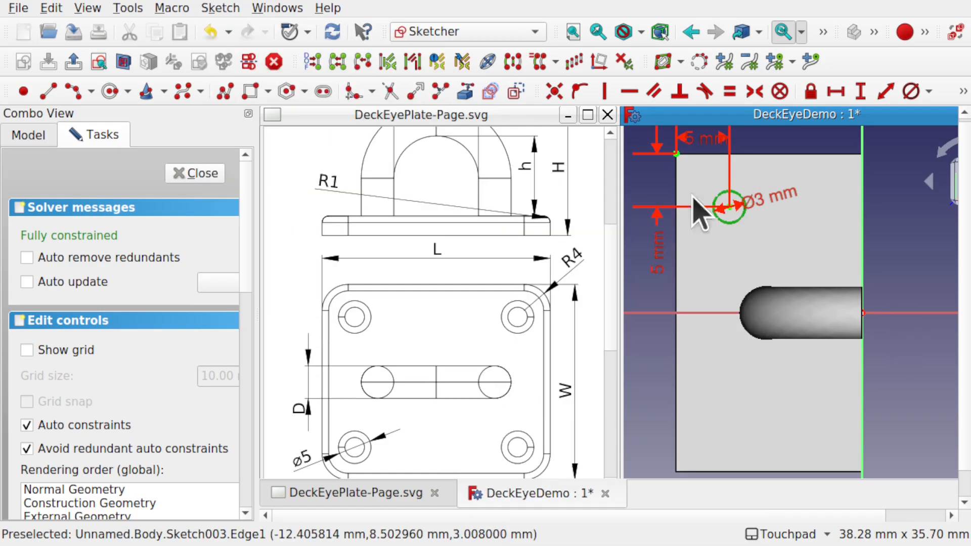
pyautogui.click(653, 314)
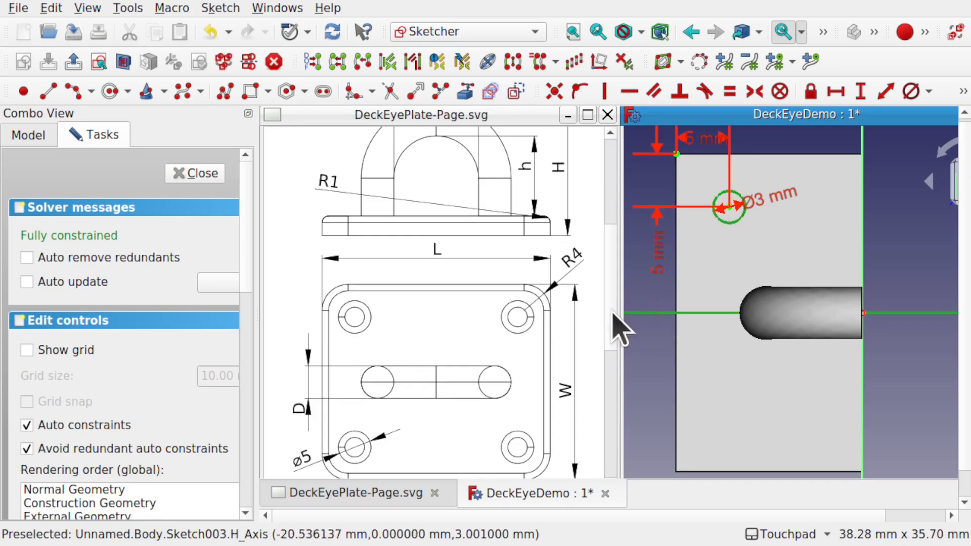
pyautogui.click(513, 62)
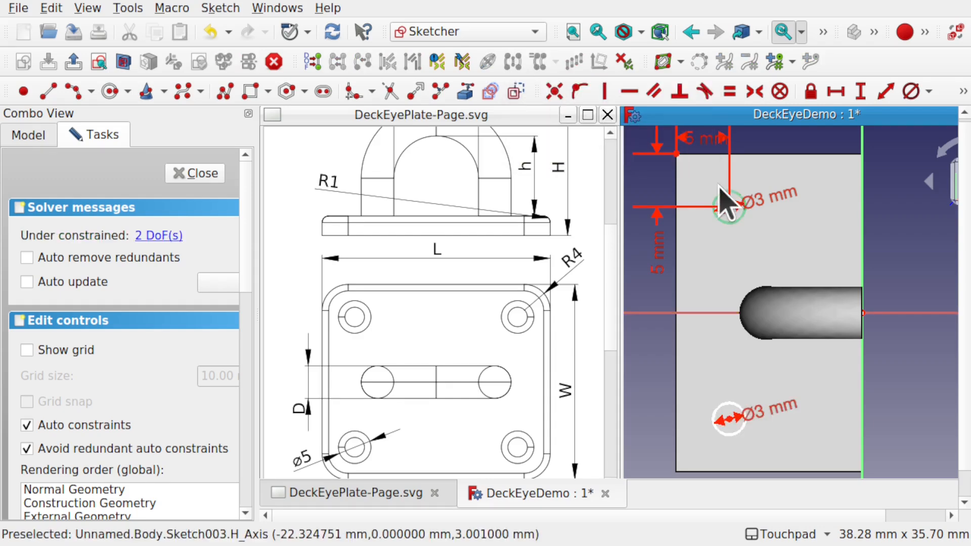
pyautogui.moveTo(763, 423); pyautogui.dragTo(799, 399)
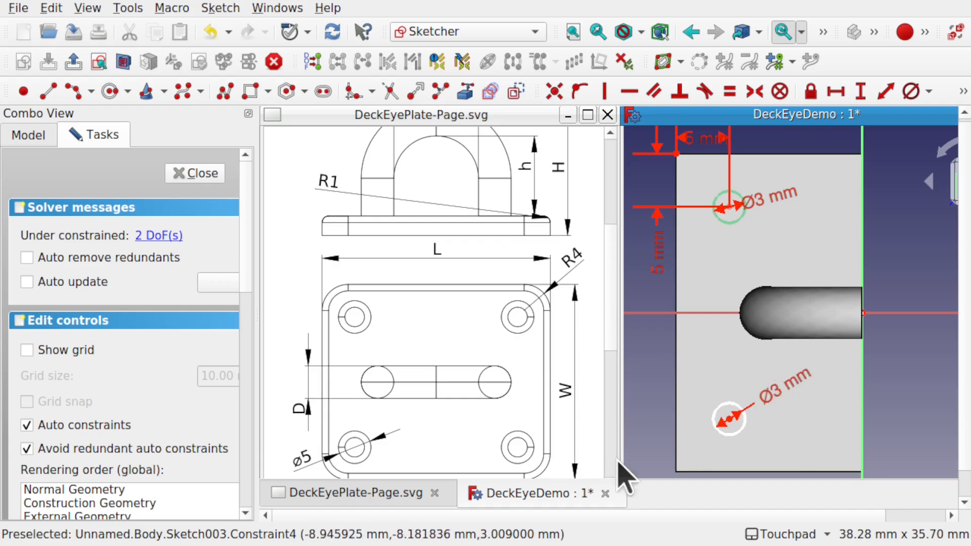
# Constrain the centres of the two hole circles to be vertically aligned and test the lower circle's remaining freedom of movement.
pyautogui.click(729, 421)
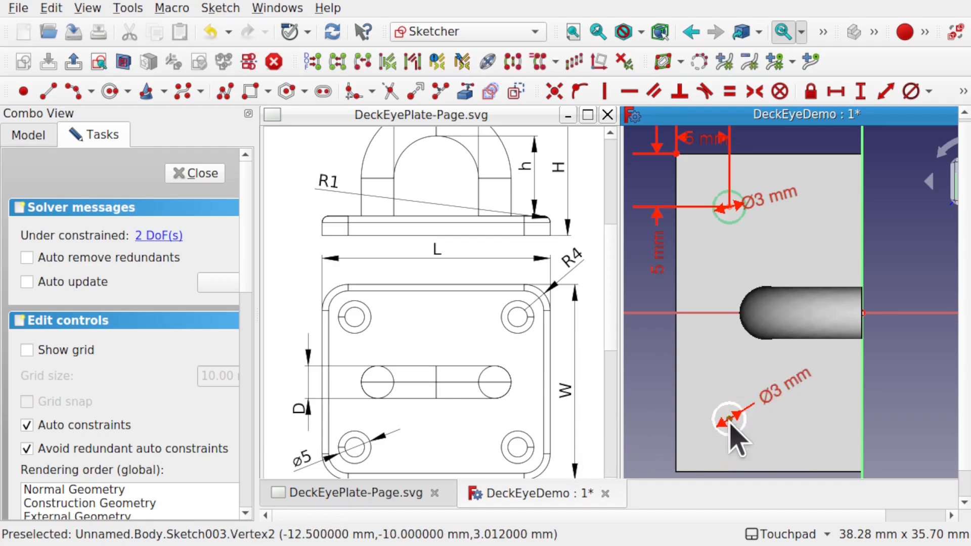
pyautogui.click(732, 207)
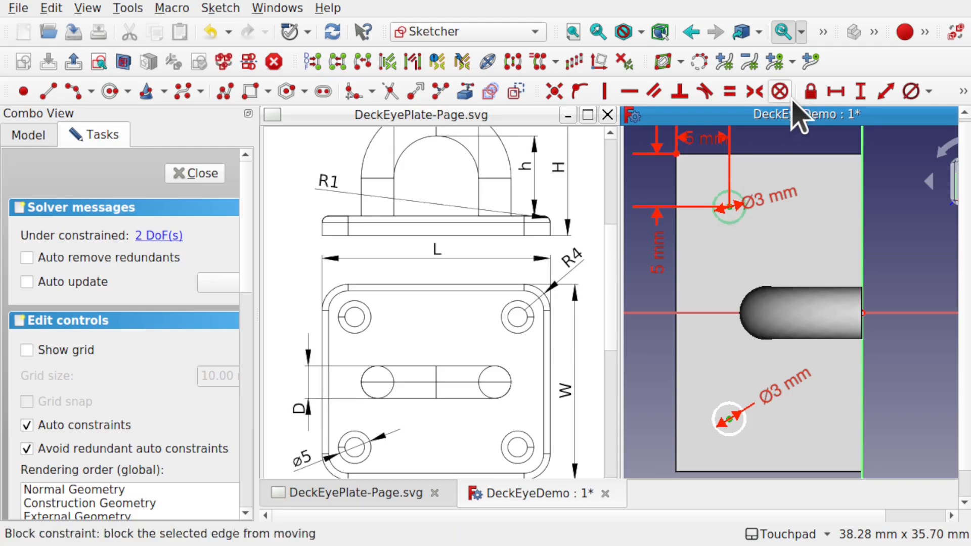
pyautogui.click(605, 95)
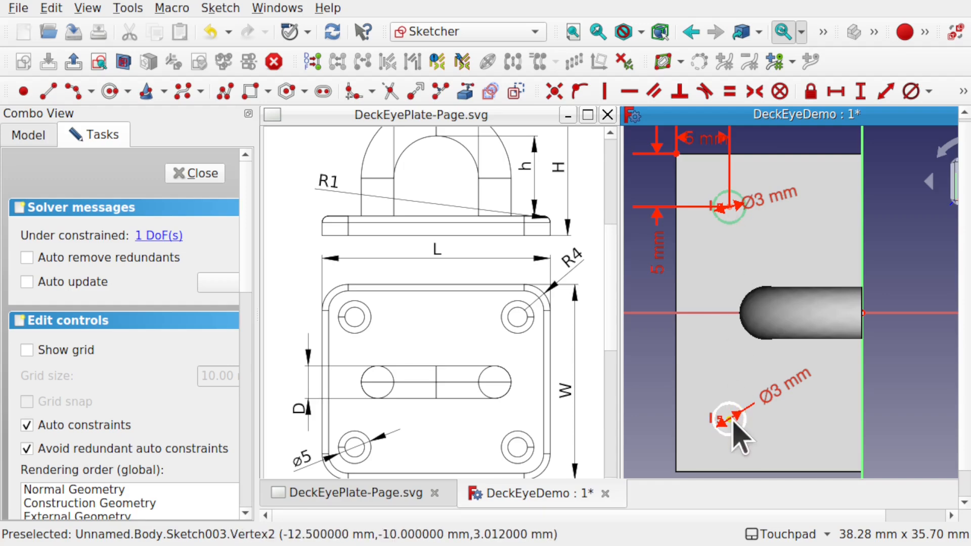
pyautogui.moveTo(729, 420)
pyautogui.mouseDown()
pyautogui.moveTo(744, 423)
pyautogui.moveTo(717, 431)
pyautogui.moveTo(737, 401)
pyautogui.moveTo(730, 416)
pyautogui.mouseUp()
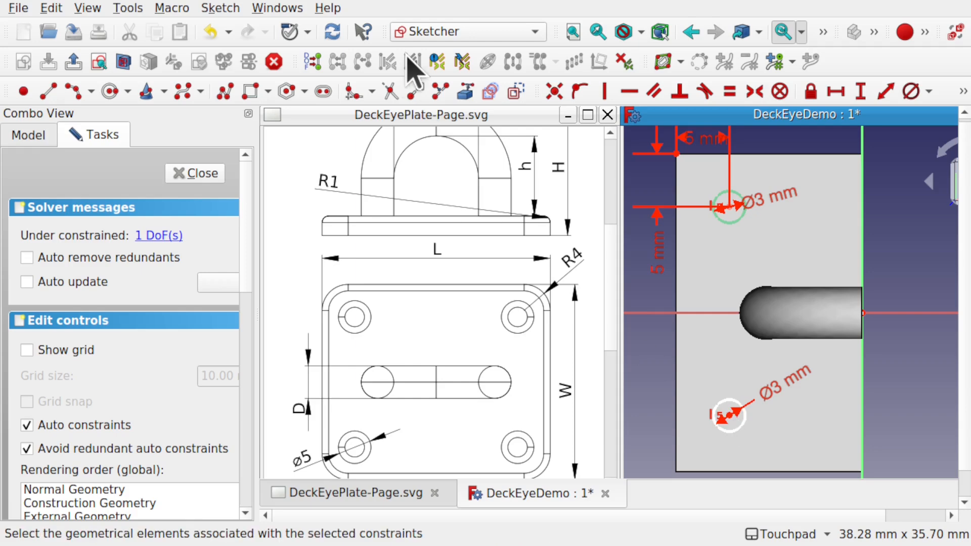
# Link the plate's lower outer corner as external geometry, set its vertical distance to the lower circle's centre to 5 mm, and close the sketch.
pyautogui.click(466, 93)
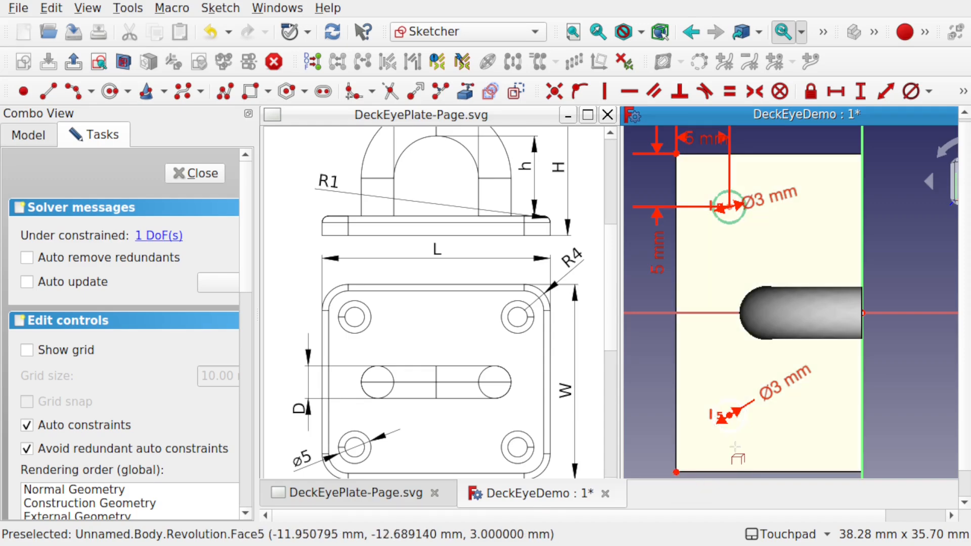
pyautogui.press('Escape')
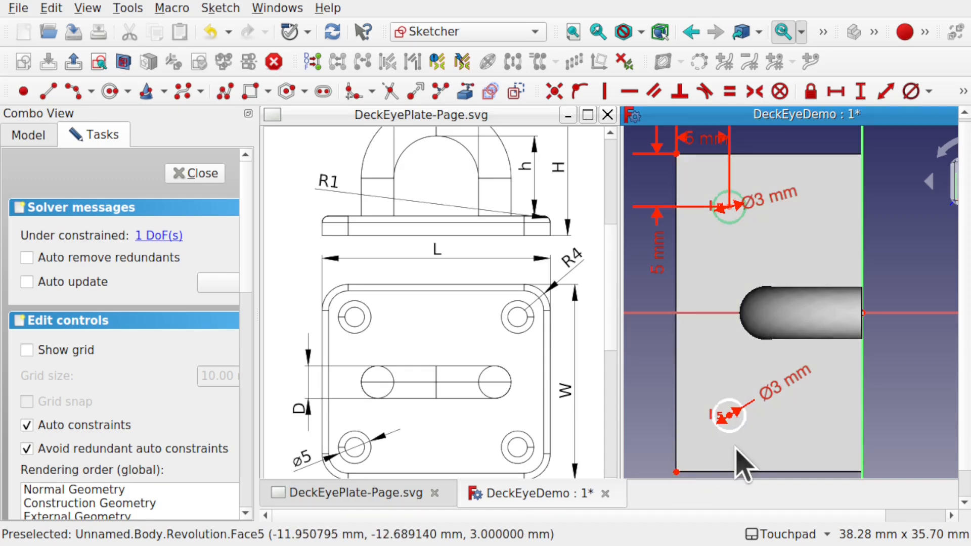
pyautogui.click(730, 415)
pyautogui.click(677, 471)
pyautogui.click(860, 91)
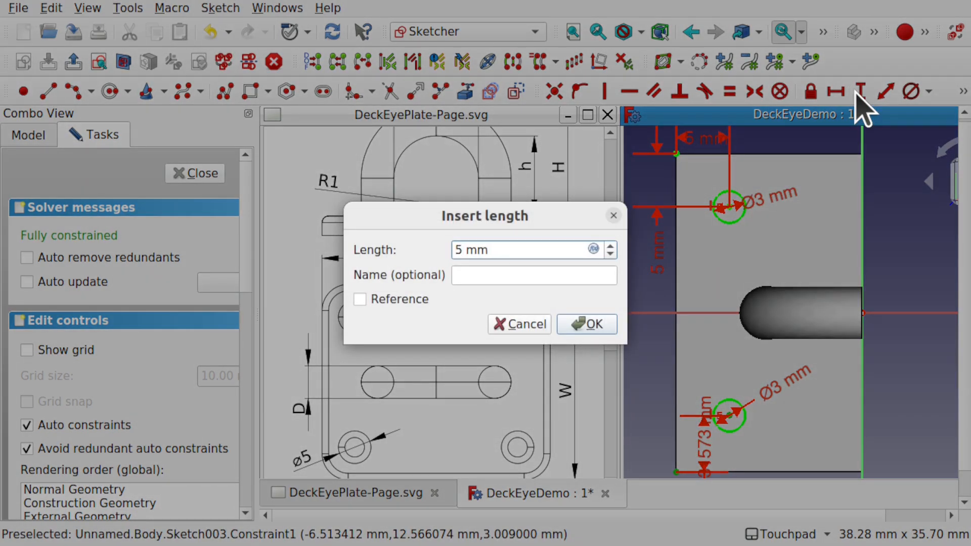
pyautogui.write('5')
pyautogui.press('Return')
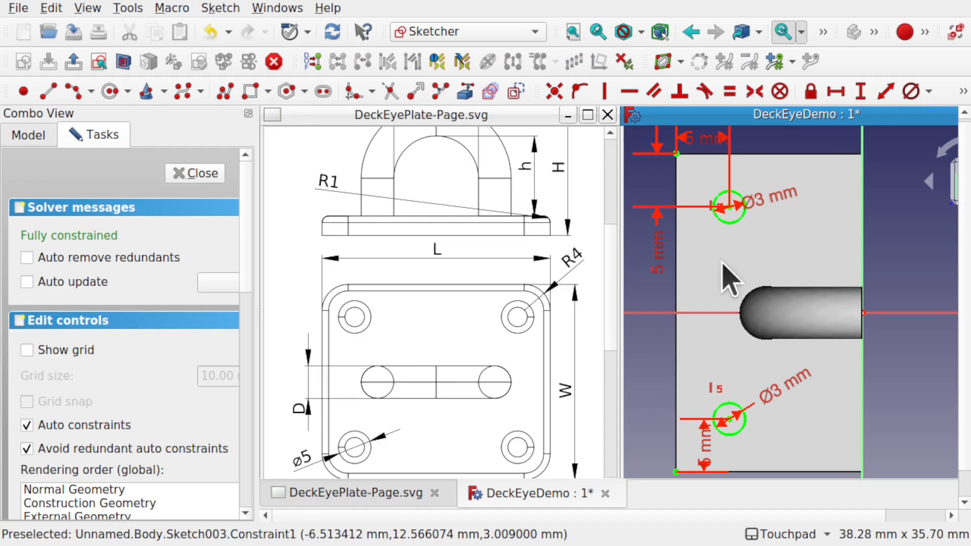
pyautogui.click(205, 173)
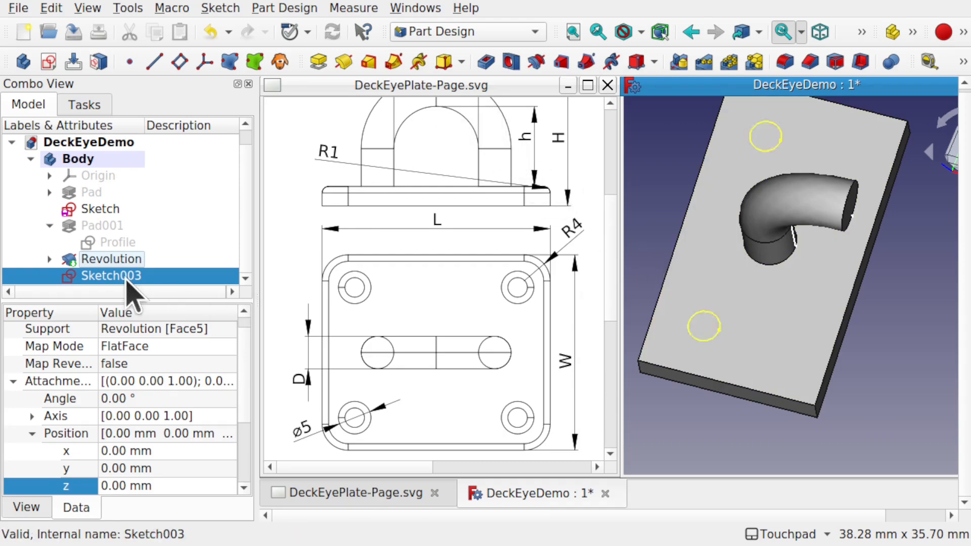
# Pocket the two-circle sketch through the half plate using the To first type.
pyautogui.click(486, 62)
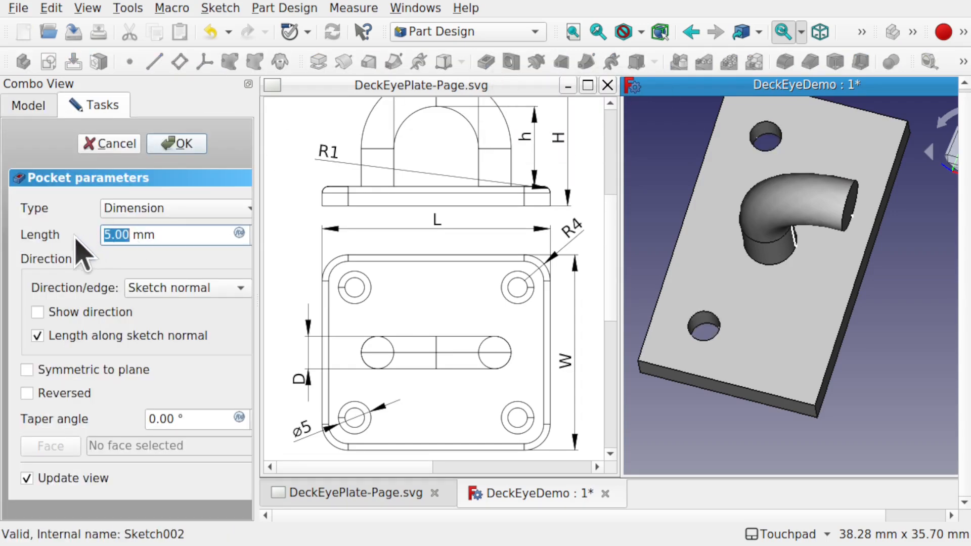
pyautogui.click(153, 209)
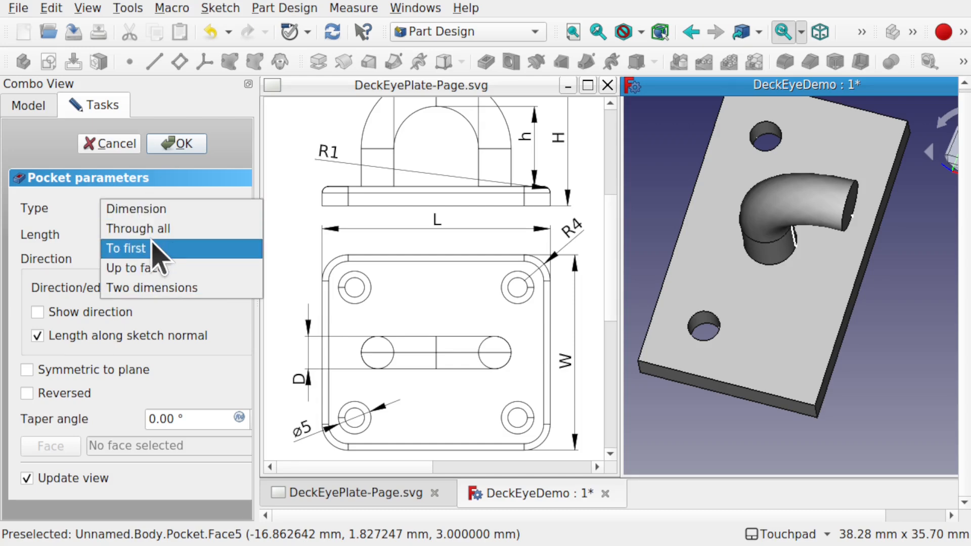
pyautogui.click(172, 247)
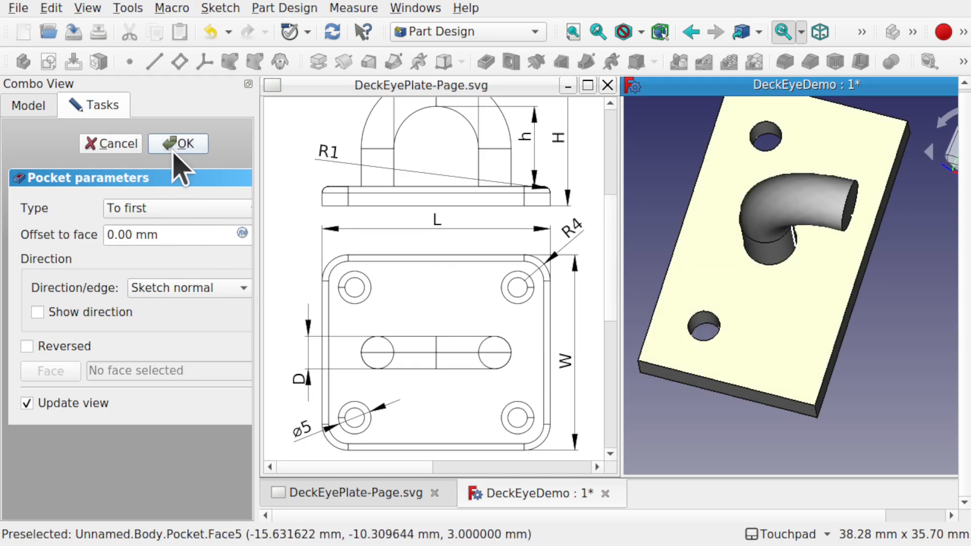
pyautogui.click(178, 144)
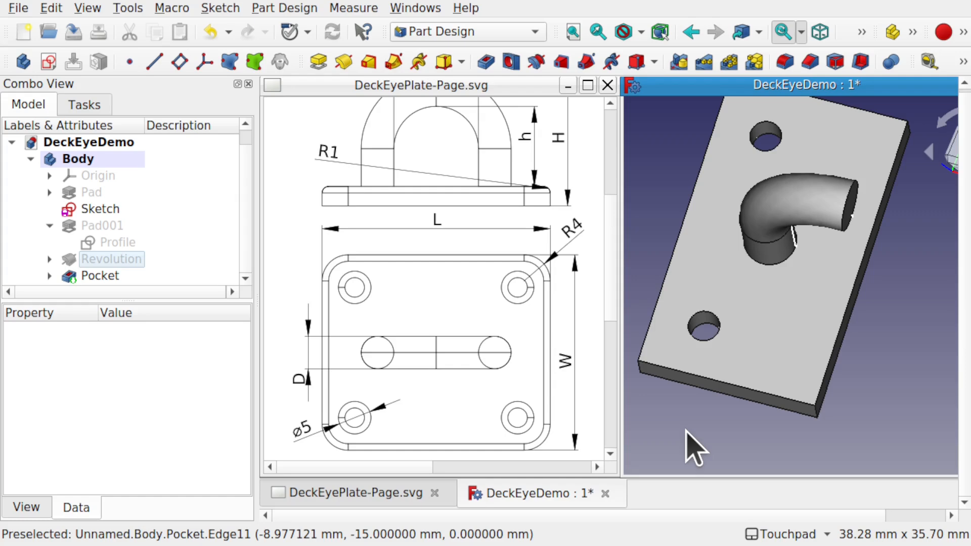
# Chamfer the top edge of the front screw hole with an equal distance of 1 mm.
pyautogui.click(708, 342)
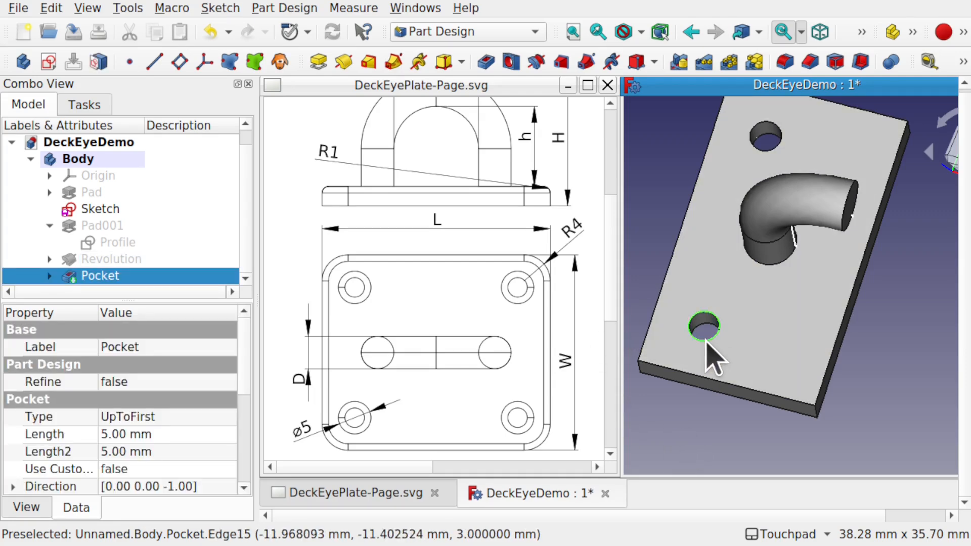
pyautogui.click(299, 8)
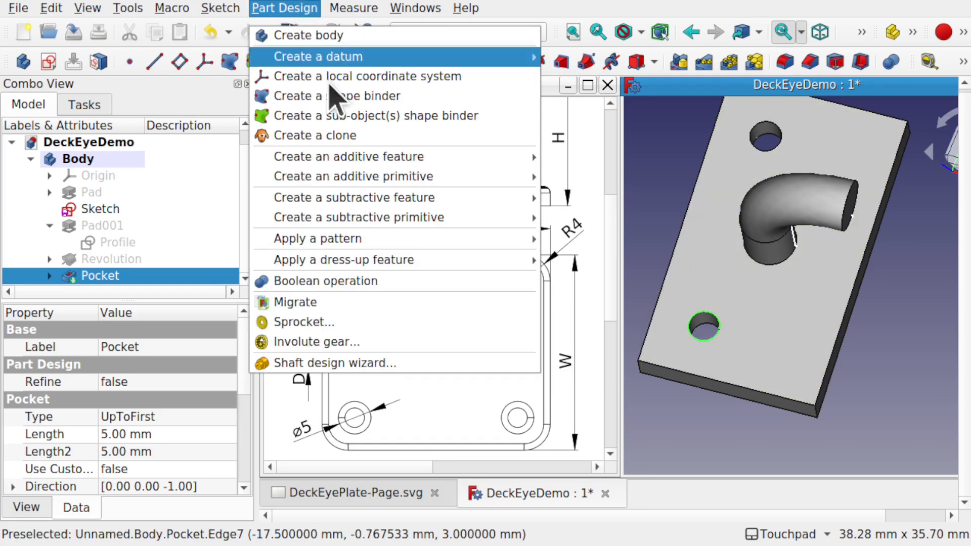
pyautogui.moveTo(412, 257)
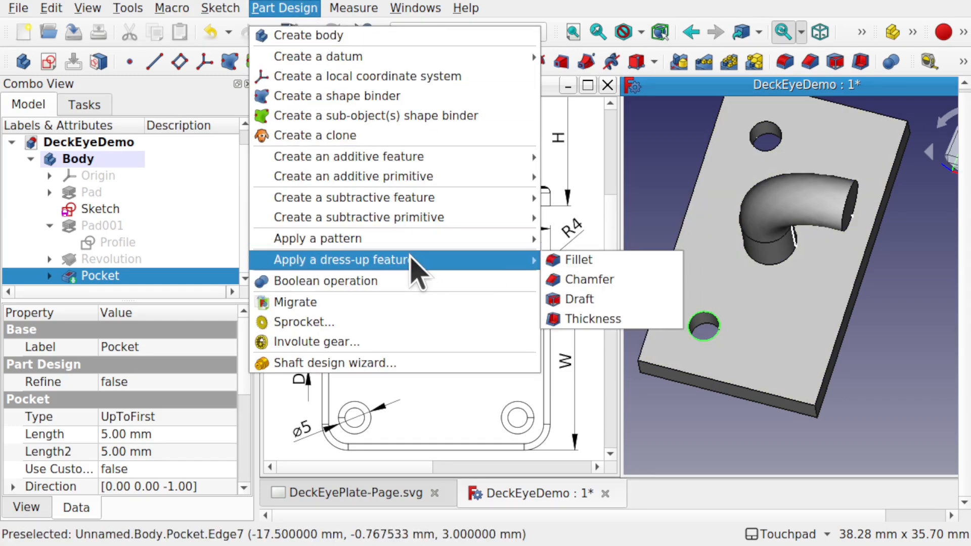
pyautogui.click(607, 280)
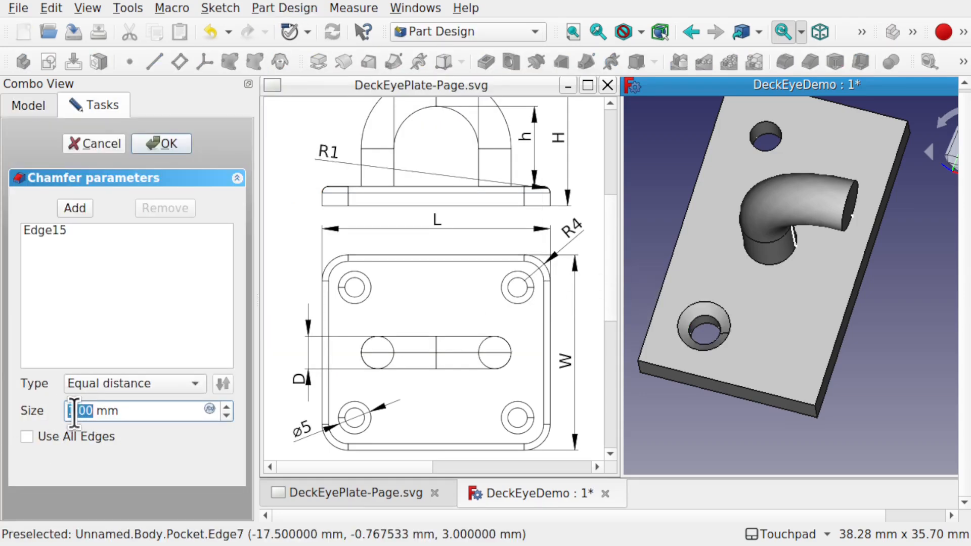
pyautogui.click(161, 145)
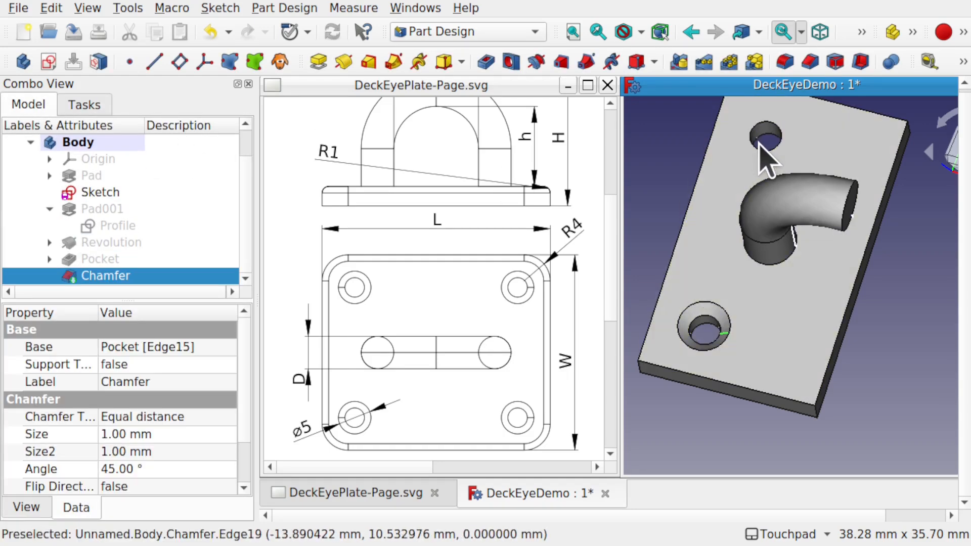
# Edit the chamfer to include the top edge of the other screw hole.
pyautogui.doubleClick(111, 277)
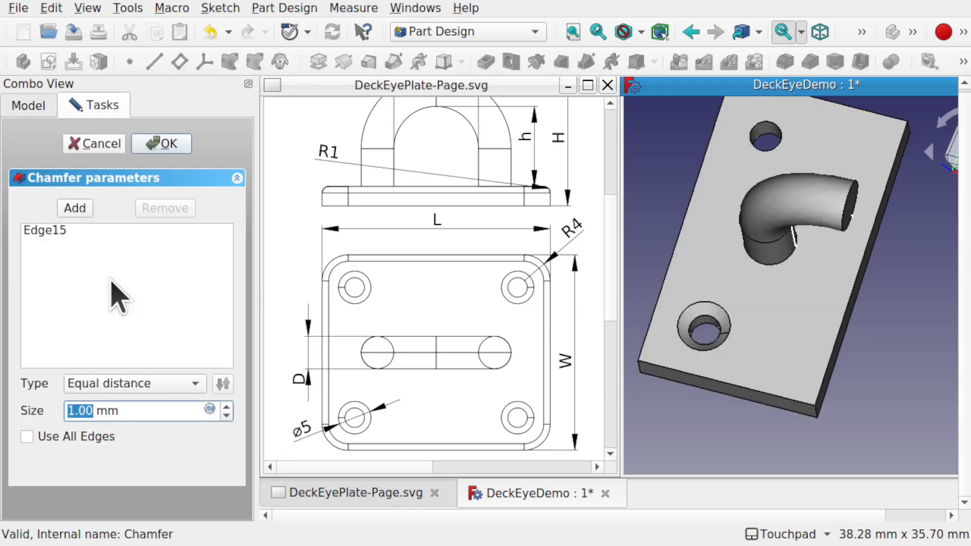
pyautogui.click(75, 211)
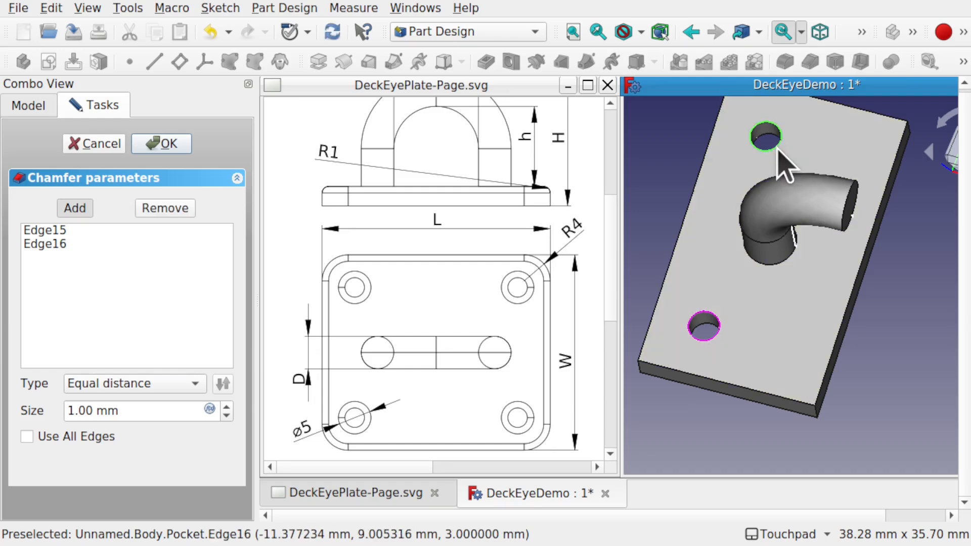
pyautogui.click(162, 144)
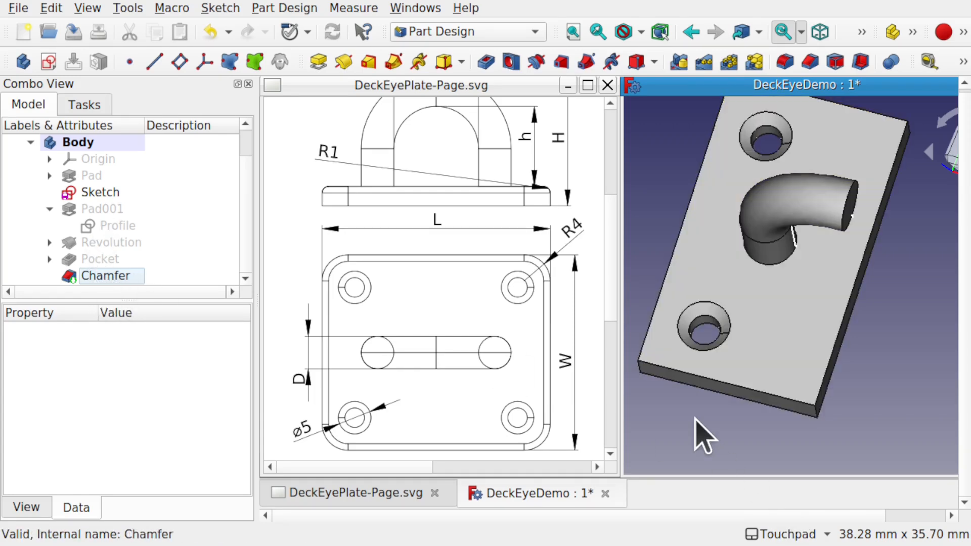
# Fillet the plate's front outer vertical corner edge with a radius of 4 mm.
pyautogui.moveTo(717, 427)
pyautogui.keyDown('alt'); pyautogui.mouseDown()
pyautogui.moveTo(852, 416)
pyautogui.moveTo(796, 372)
pyautogui.mouseUp(); pyautogui.keyUp('alt')
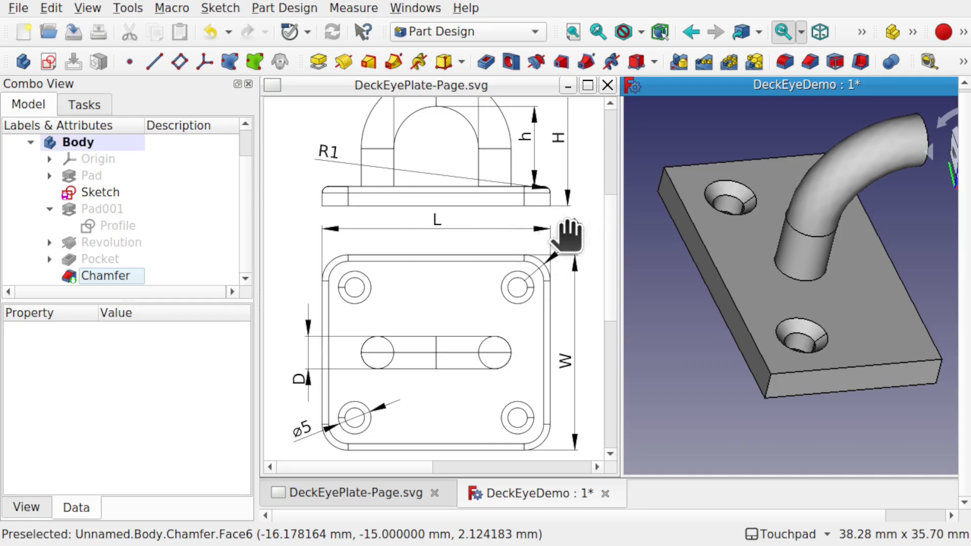
pyautogui.click(768, 389)
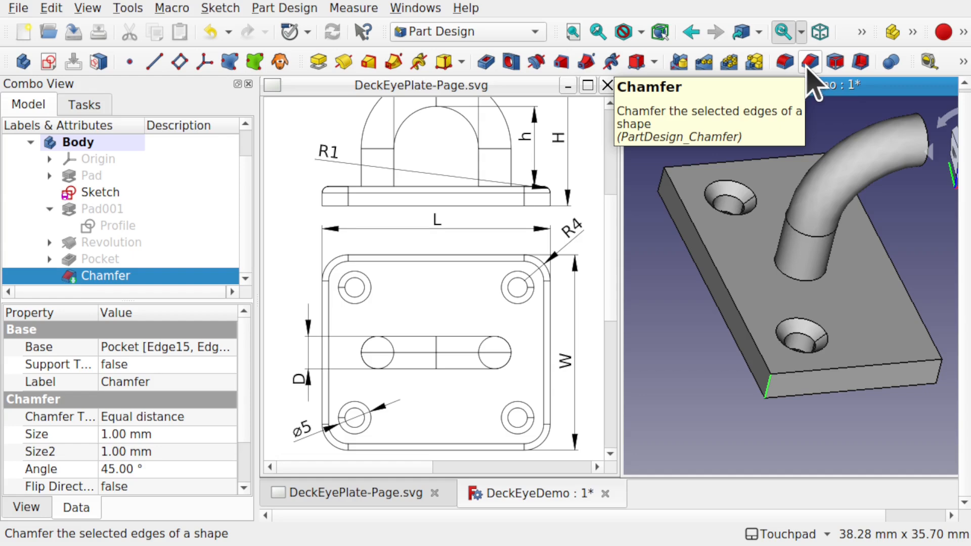
pyautogui.click(786, 62)
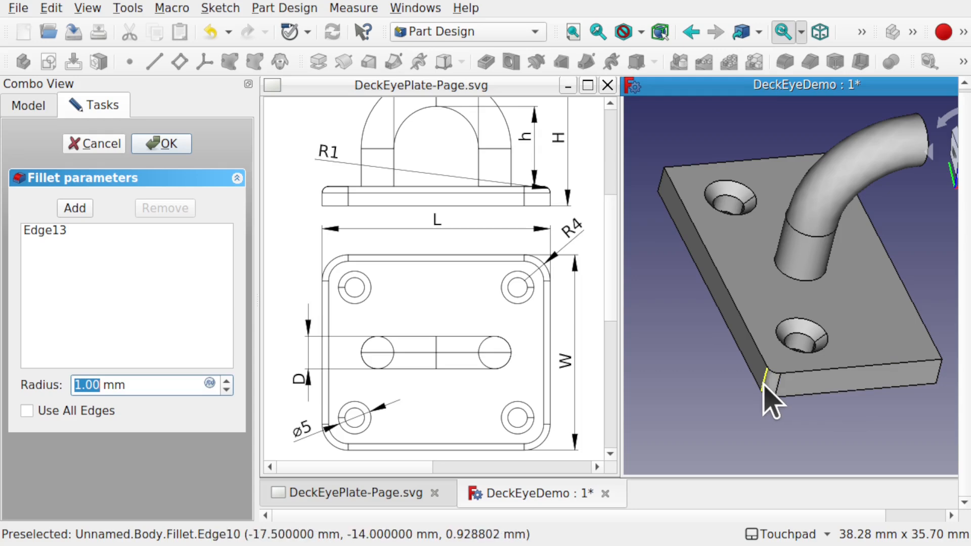
pyautogui.click(227, 382)
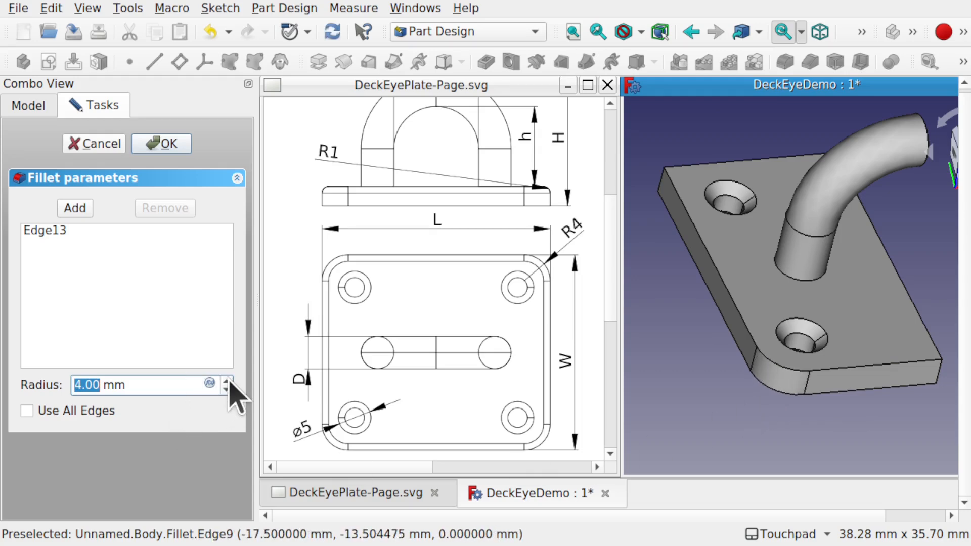
# Add the second outer vertical corner edge of the plate to the 4 mm fillet and finish it.
pyautogui.click(74, 209)
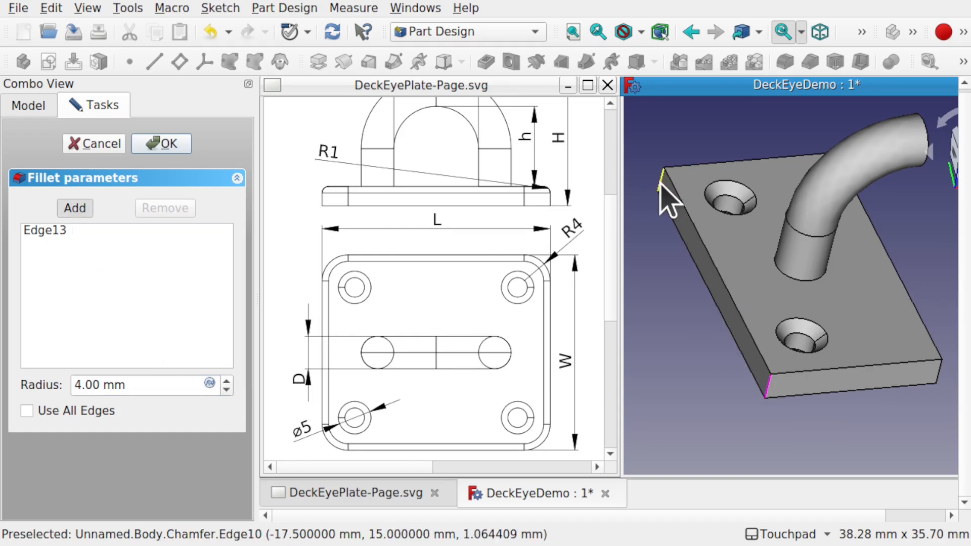
pyautogui.click(159, 146)
# Fillet the plate's outer top edges, including both rounded corners but not the straight centre edge, with a 1 mm radius.
pyautogui.moveTo(779, 316)
pyautogui.keyDown('alt'); pyautogui.mouseDown()
pyautogui.moveTo(735, 371)
pyautogui.moveTo(783, 409)
pyautogui.moveTo(785, 254)
pyautogui.moveTo(712, 290)
pyautogui.moveTo(698, 329)
pyautogui.moveTo(739, 371)
pyautogui.moveTo(776, 347)
pyautogui.mouseUp(); pyautogui.keyUp('alt')
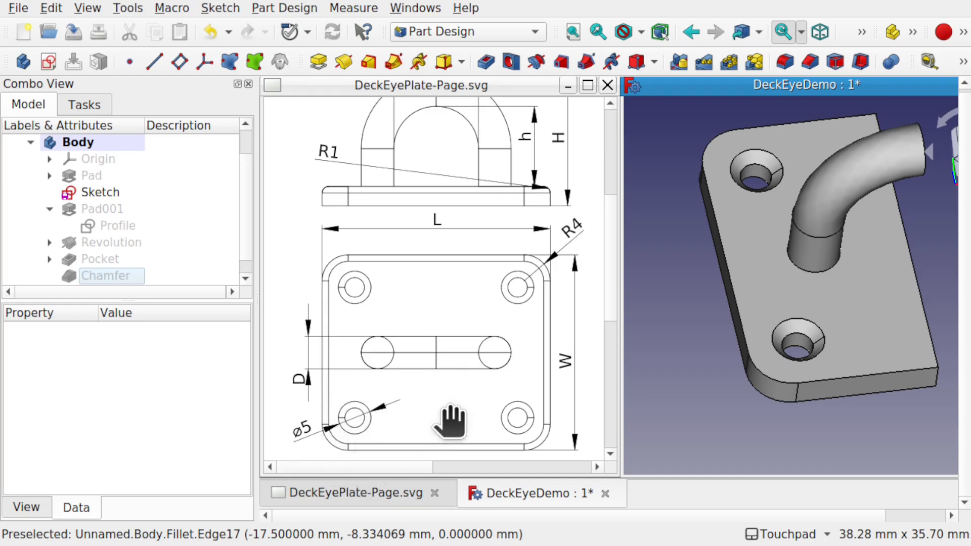
pyautogui.click(855, 377)
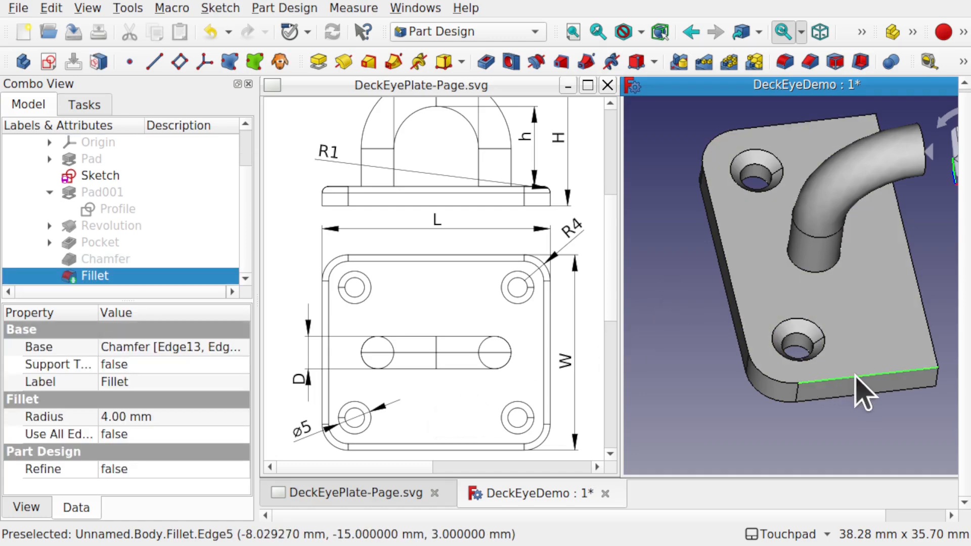
pyautogui.keyDown('ctrl'); pyautogui.click(776, 381); pyautogui.keyUp('ctrl')
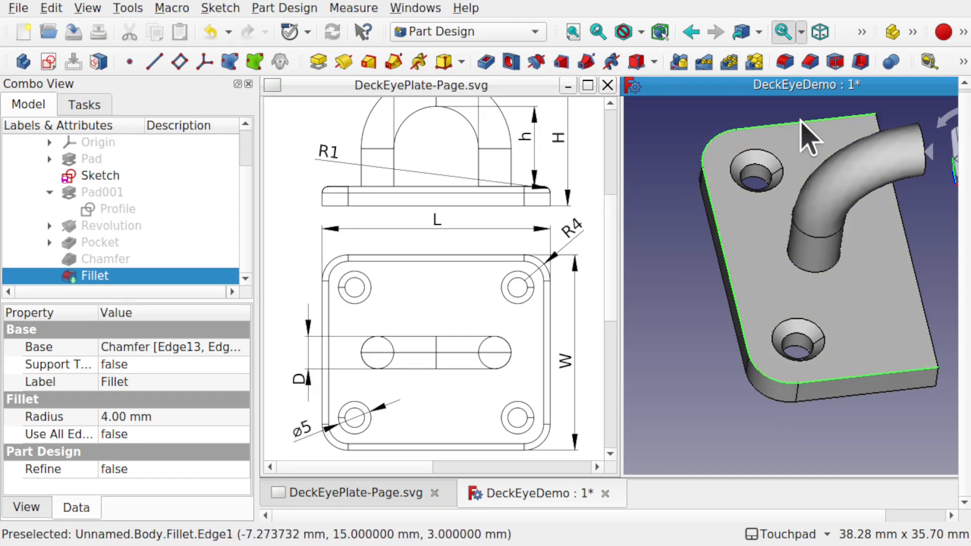
pyautogui.click(304, 9)
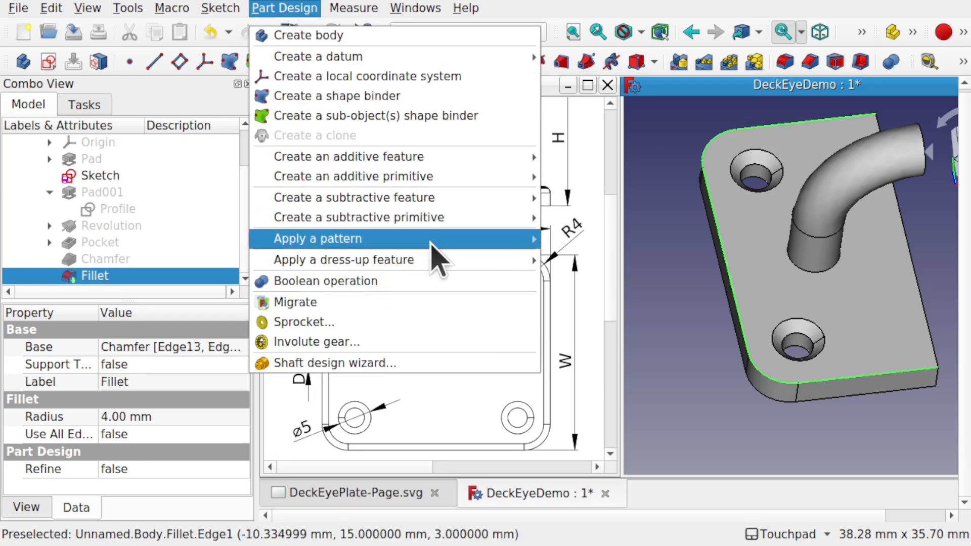
pyautogui.moveTo(432, 242)
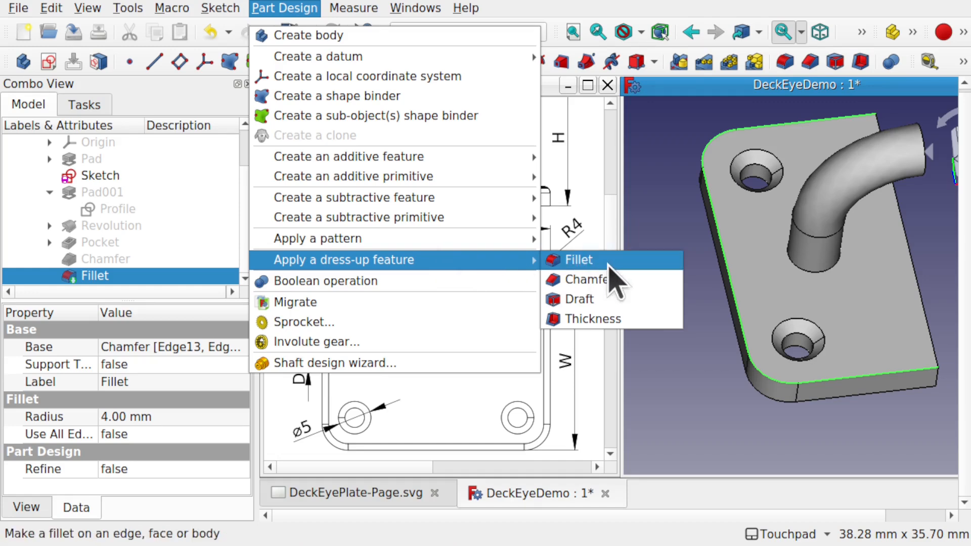
pyautogui.click(609, 263)
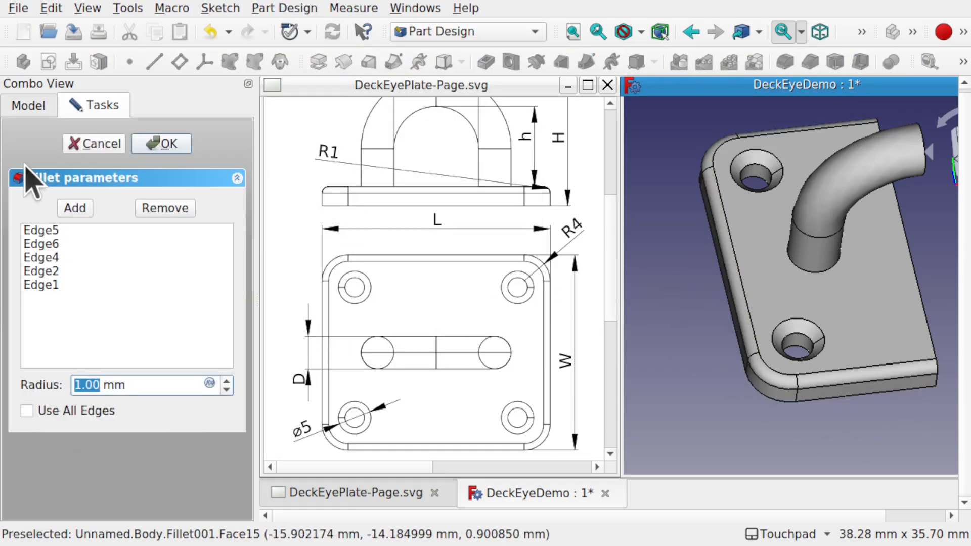
pyautogui.click(159, 146)
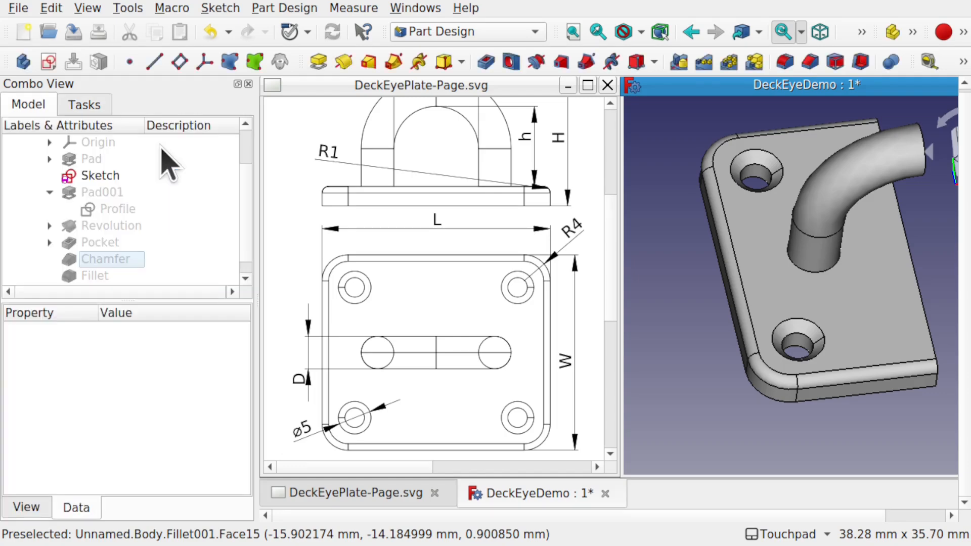
pyautogui.keyDown('alt'); pyautogui.moveTo(829, 366); pyautogui.dragTo(789, 310); pyautogui.keyUp('alt')
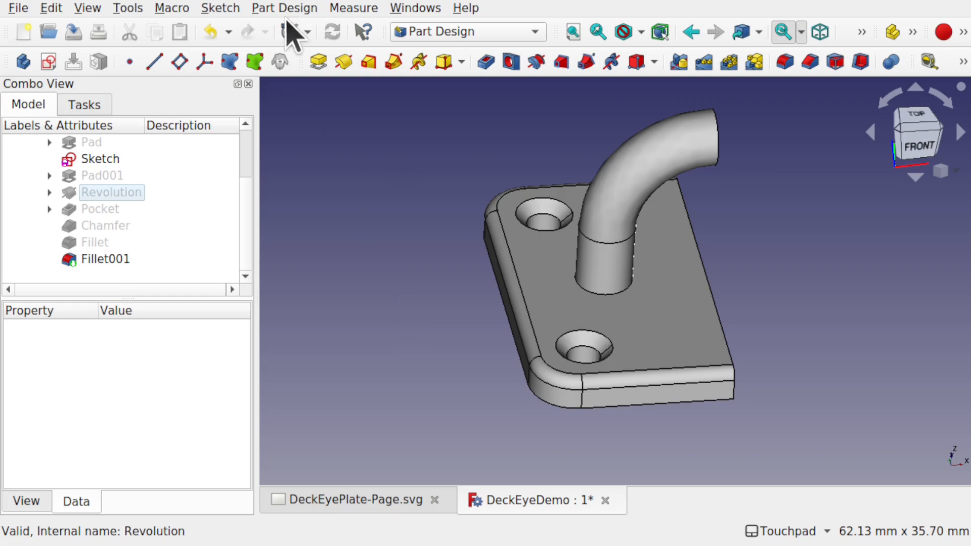
pyautogui.click(286, 8)
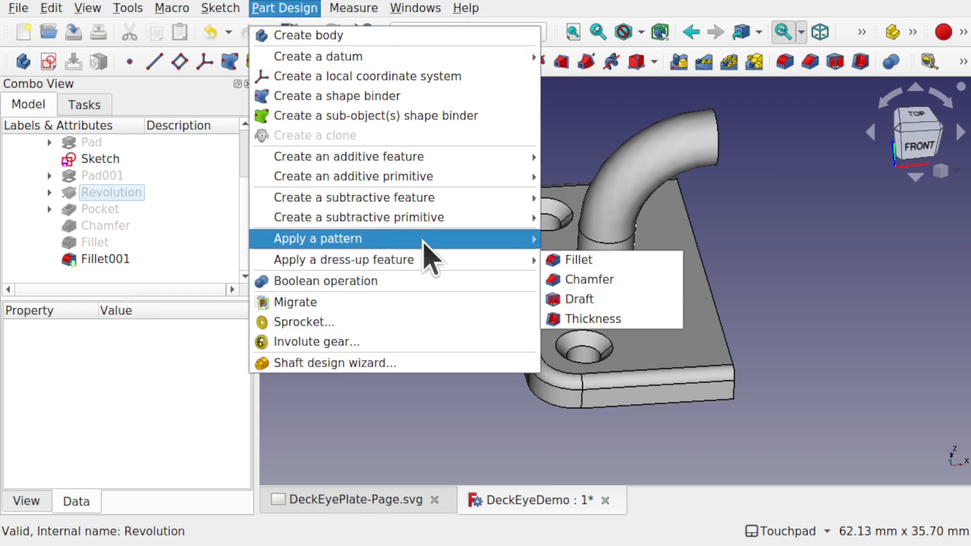
pyautogui.moveTo(425, 240)
pyautogui.click(582, 239)
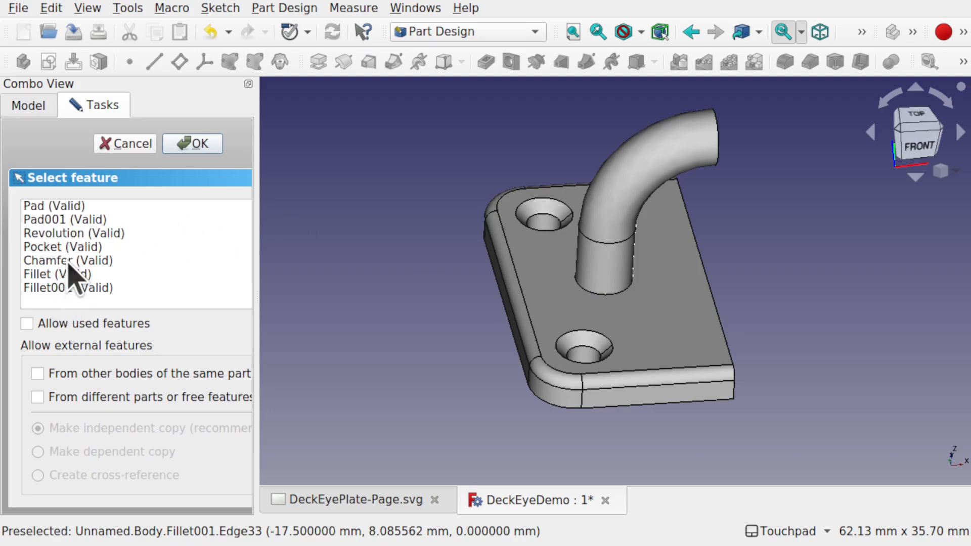
pyautogui.click(115, 146)
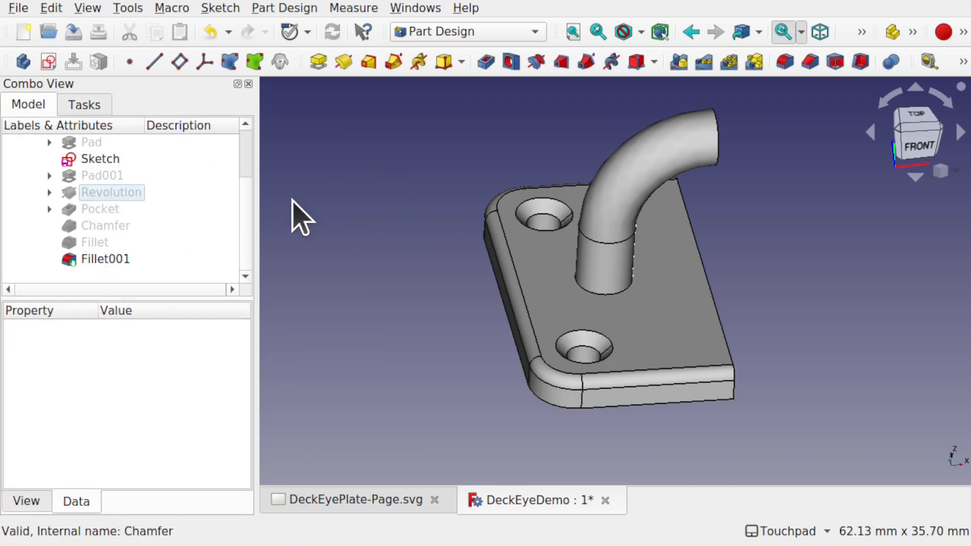
# Try a Mirrored feature of Pad about the vertical sketch axis and add Pad001 to it.
pyautogui.scroll(2, 253, 238)
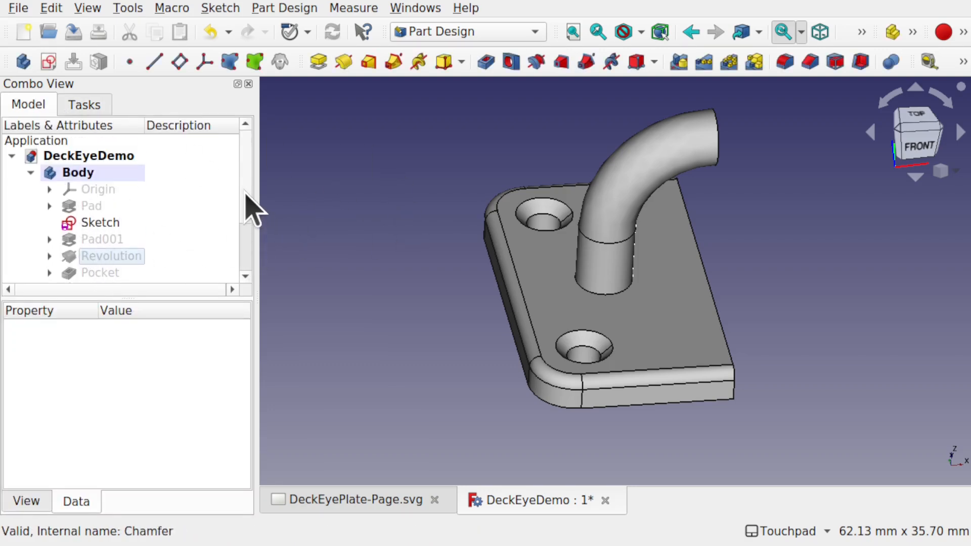
pyautogui.click(101, 206)
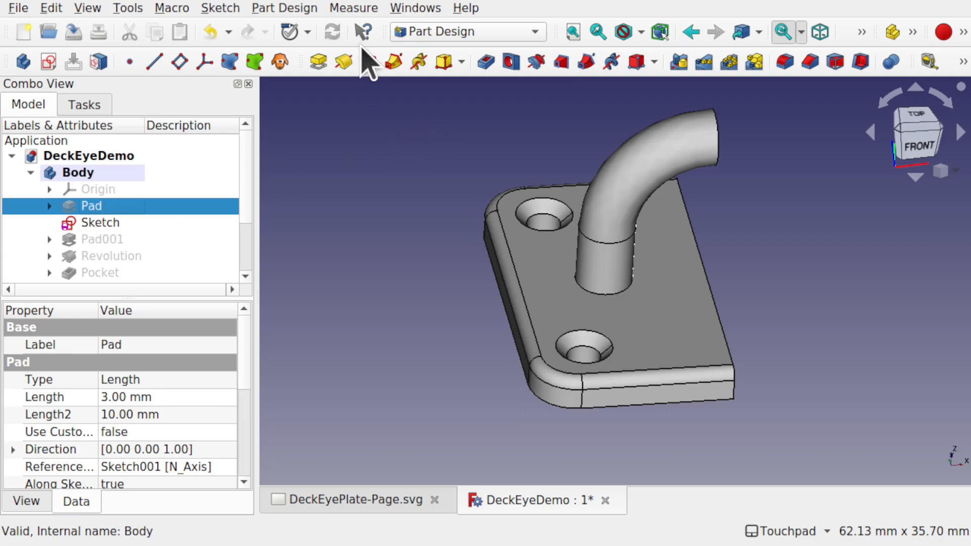
pyautogui.click(679, 62)
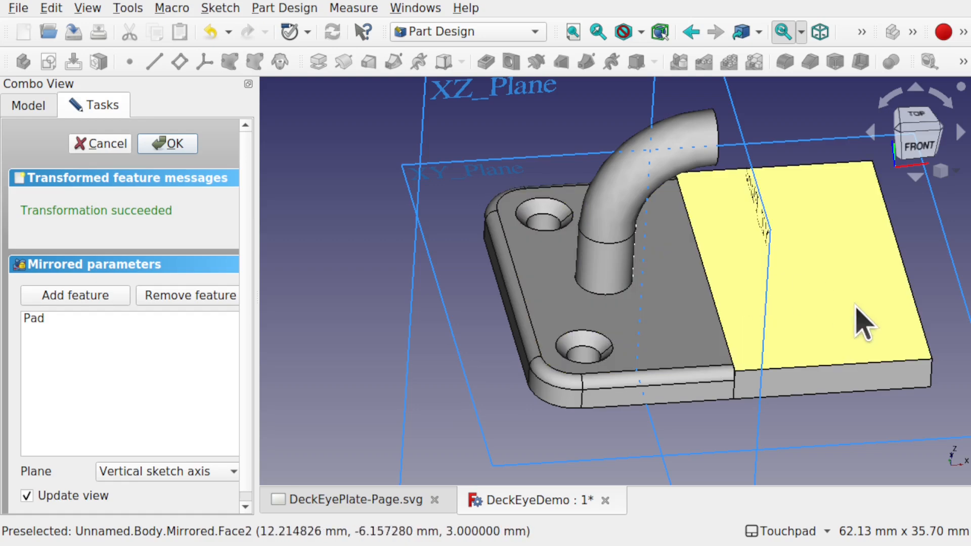
pyautogui.click(65, 303)
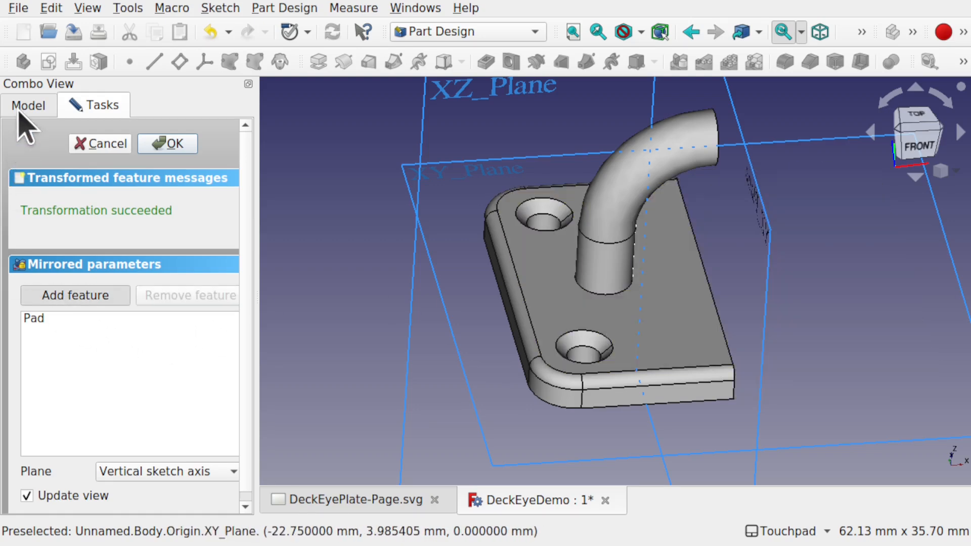
pyautogui.click(20, 109)
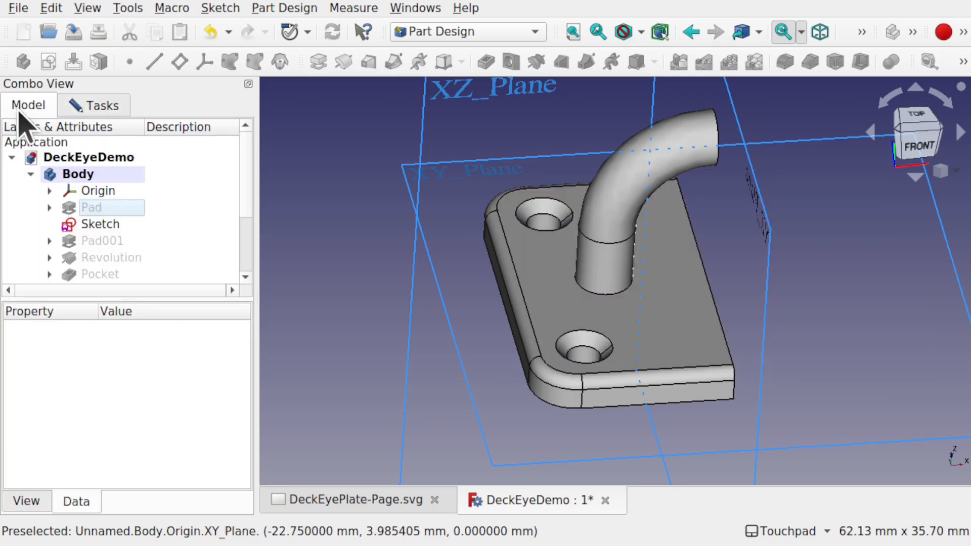
pyautogui.click(104, 241)
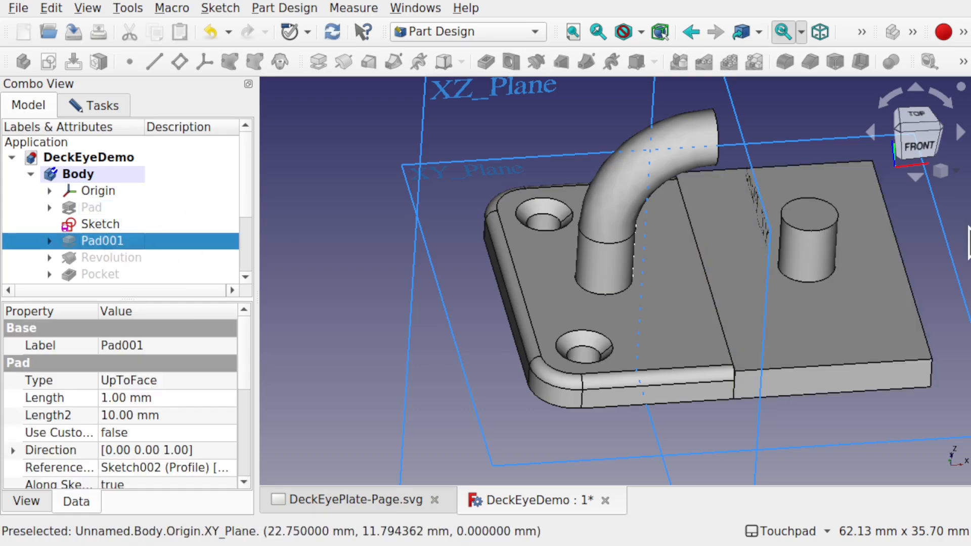
pyautogui.click(109, 108)
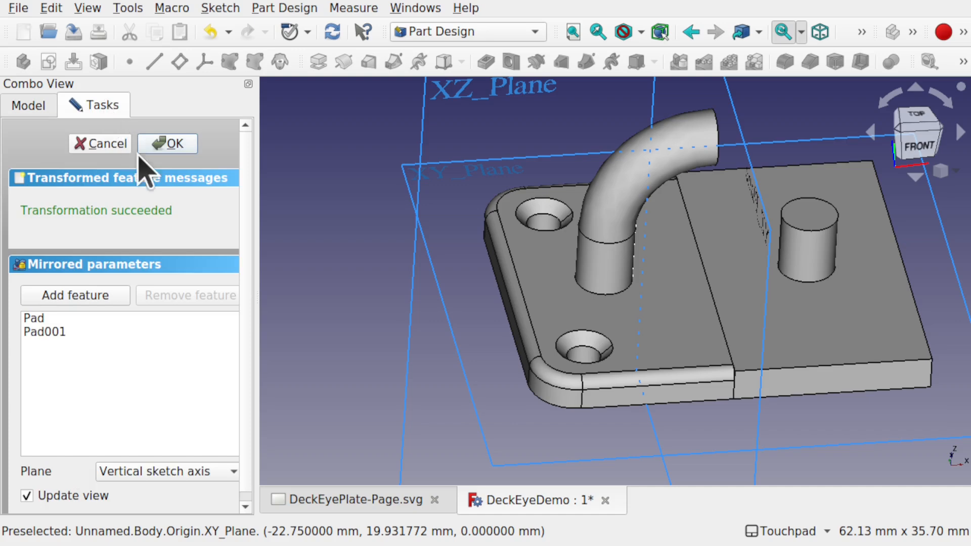
# Add Revolution to the mirrored features, and cancel the Mirrored feature.
pyautogui.click(93, 297)
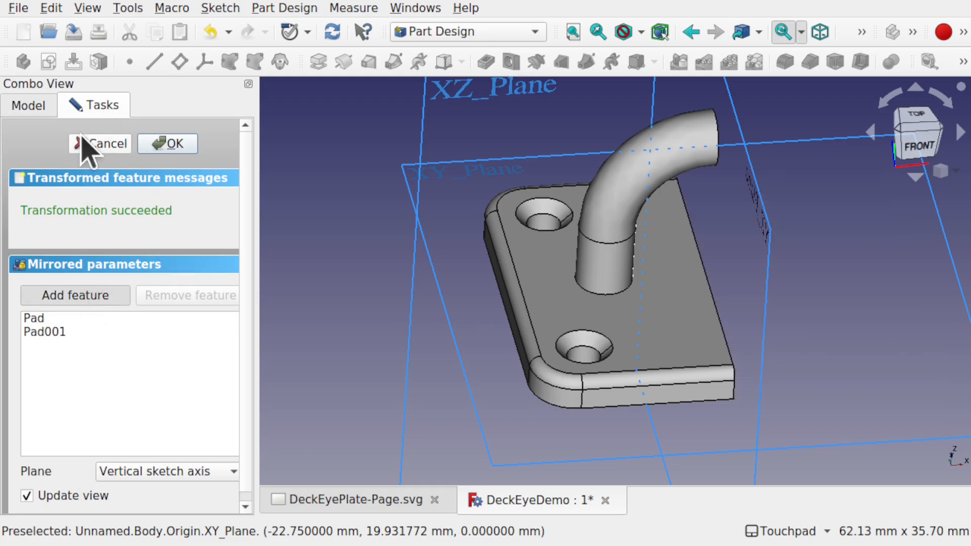
pyautogui.click(31, 107)
pyautogui.click(109, 259)
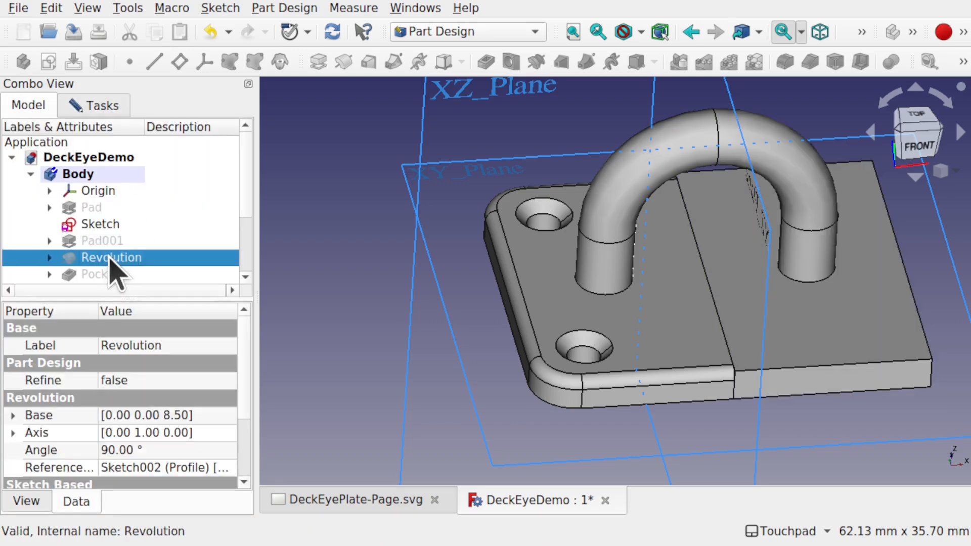
pyautogui.click(103, 107)
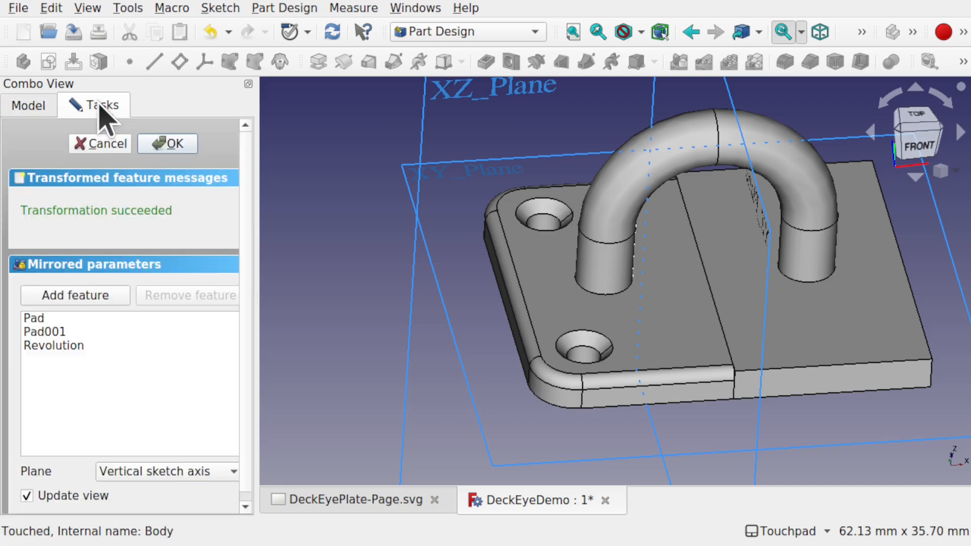
pyautogui.click(103, 144)
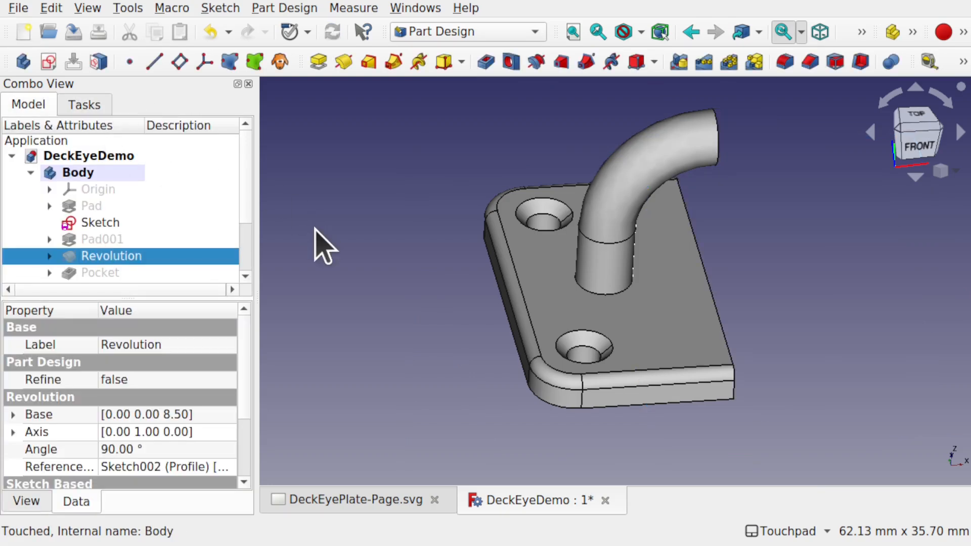
pyautogui.click(315, 229)
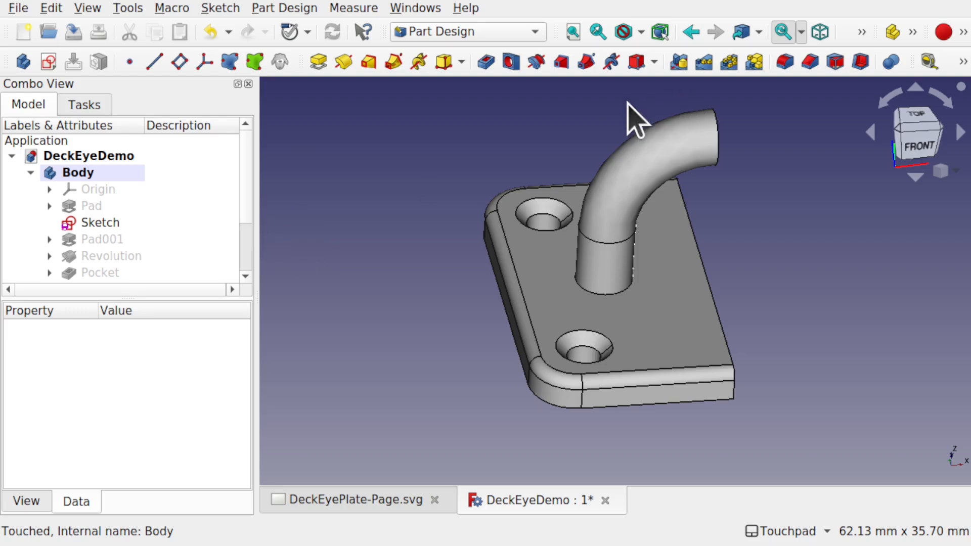
# Try mirroring all features from Pad through Fillet001 together about the vertical sketch axis.
pyautogui.click(680, 61)
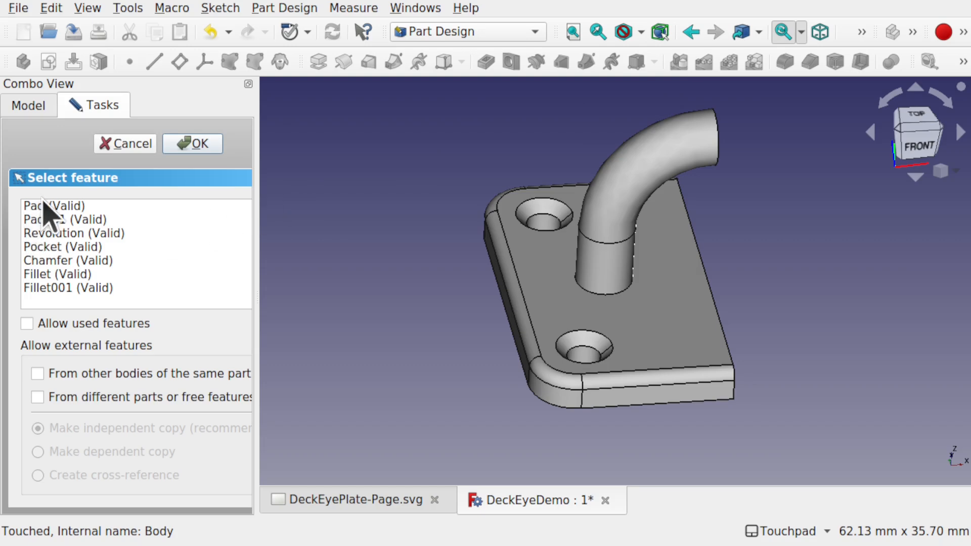
pyautogui.click(55, 206)
pyautogui.keyDown('shift'); pyautogui.click(94, 290); pyautogui.keyUp('shift')
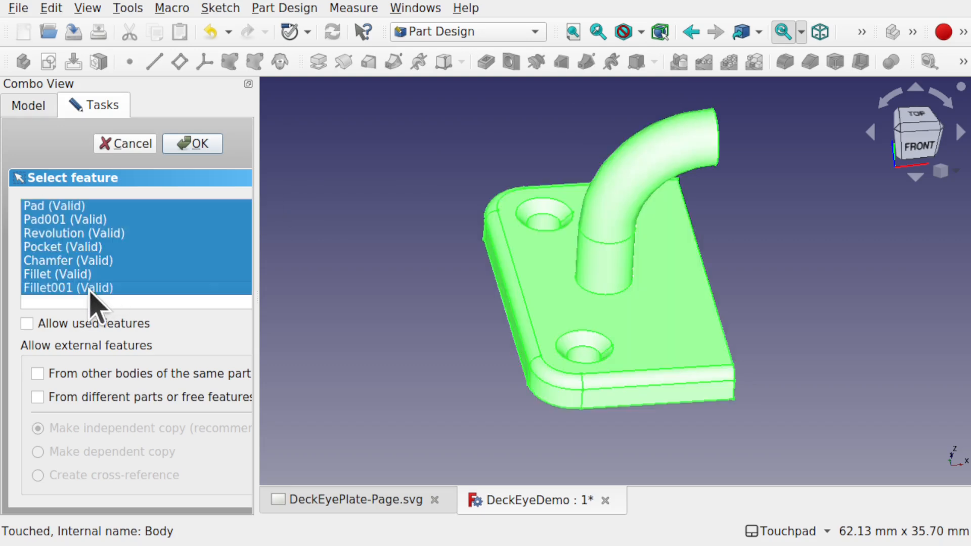
pyautogui.click(195, 147)
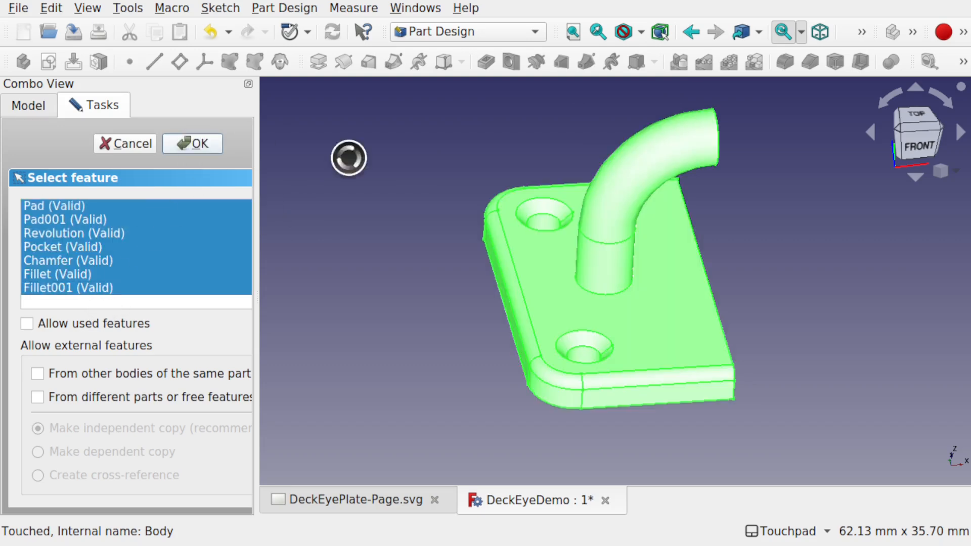
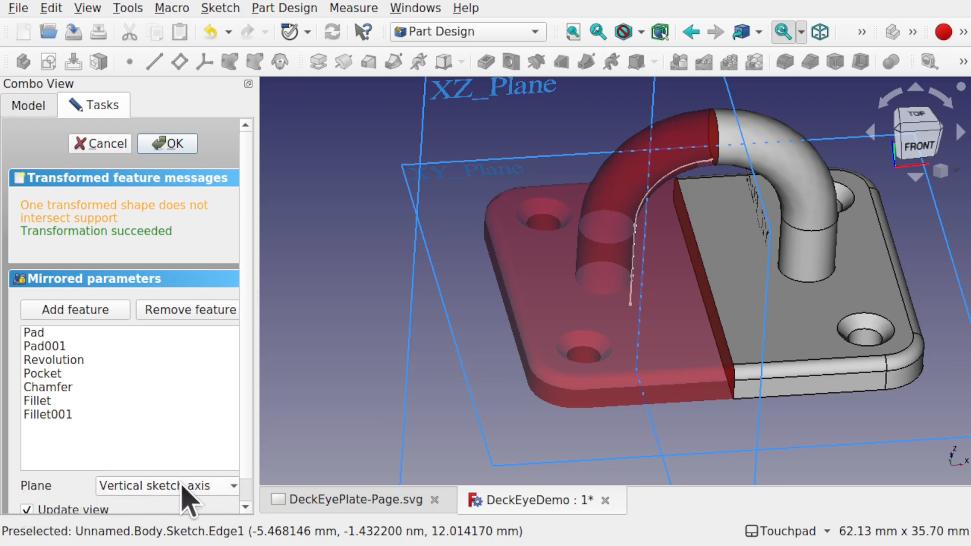
pyautogui.scroll(-4, 582, 306)
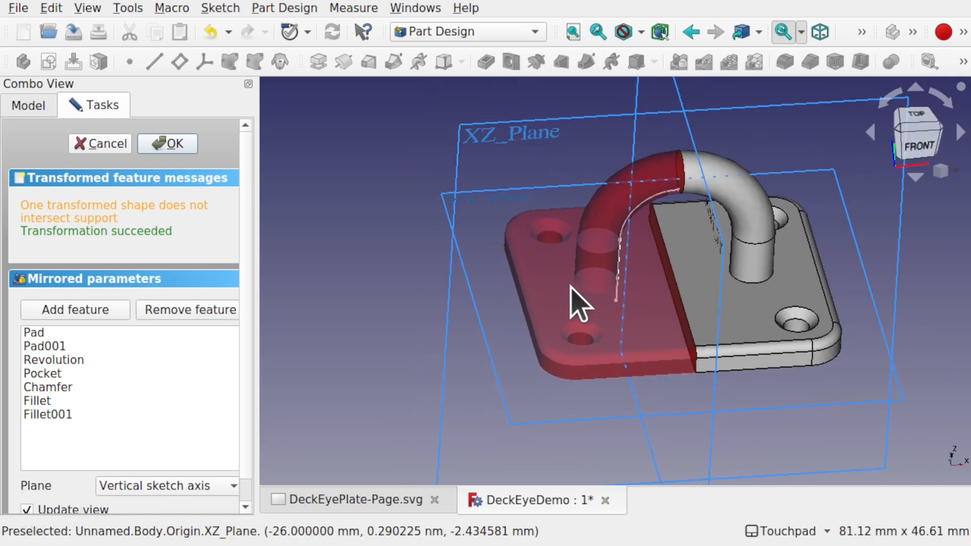
pyautogui.keyDown('alt'); pyautogui.moveTo(667, 258); pyautogui.dragTo(657, 347); pyautogui.keyUp('alt')
pyautogui.moveTo(658, 223)
pyautogui.keyDown('alt'); pyautogui.mouseDown()
pyautogui.moveTo(661, 288)
pyautogui.moveTo(661, 235)
pyautogui.moveTo(655, 273)
pyautogui.moveTo(648, 208)
pyautogui.moveTo(655, 217)
pyautogui.mouseUp(); pyautogui.keyUp('alt')
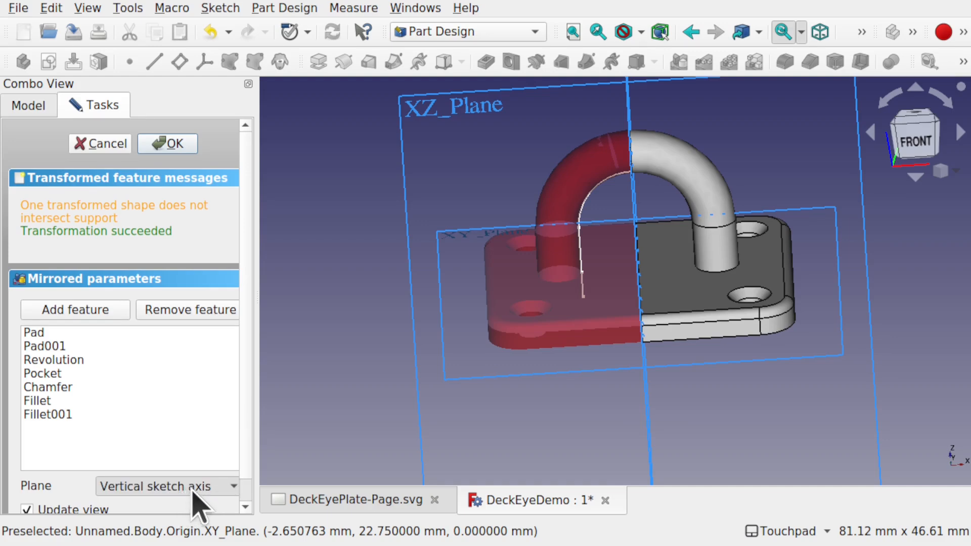
pyautogui.click(199, 505)
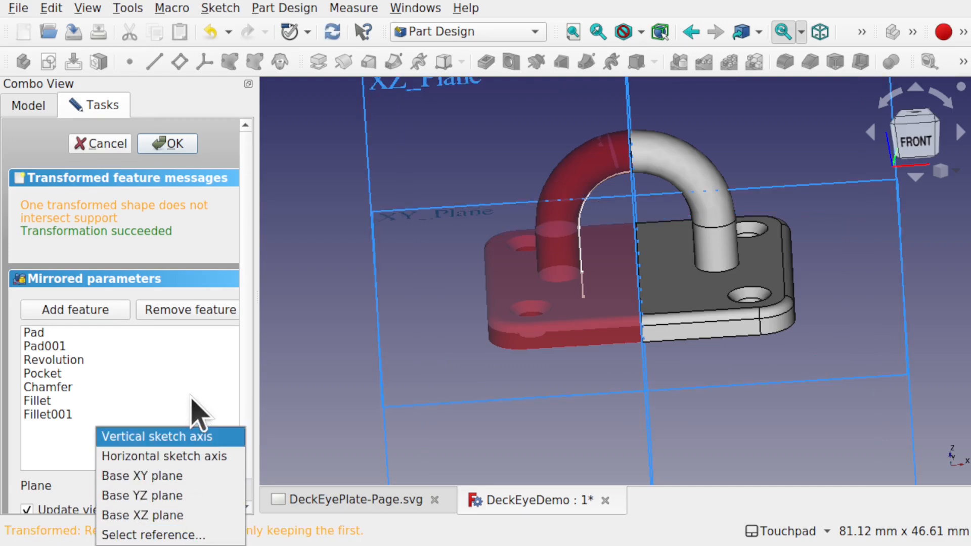
pyautogui.click(367, 417)
pyautogui.moveTo(555, 277)
pyautogui.keyDown('alt'); pyautogui.mouseDown()
pyautogui.moveTo(642, 302)
pyautogui.moveTo(601, 275)
pyautogui.moveTo(575, 281)
pyautogui.moveTo(585, 304)
pyautogui.mouseUp(); pyautogui.keyUp('alt')
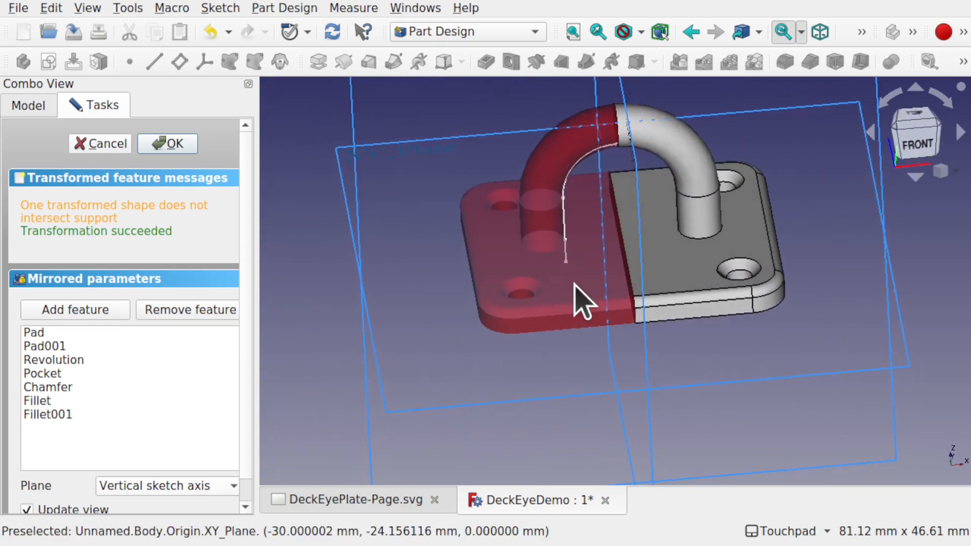
pyautogui.click(107, 145)
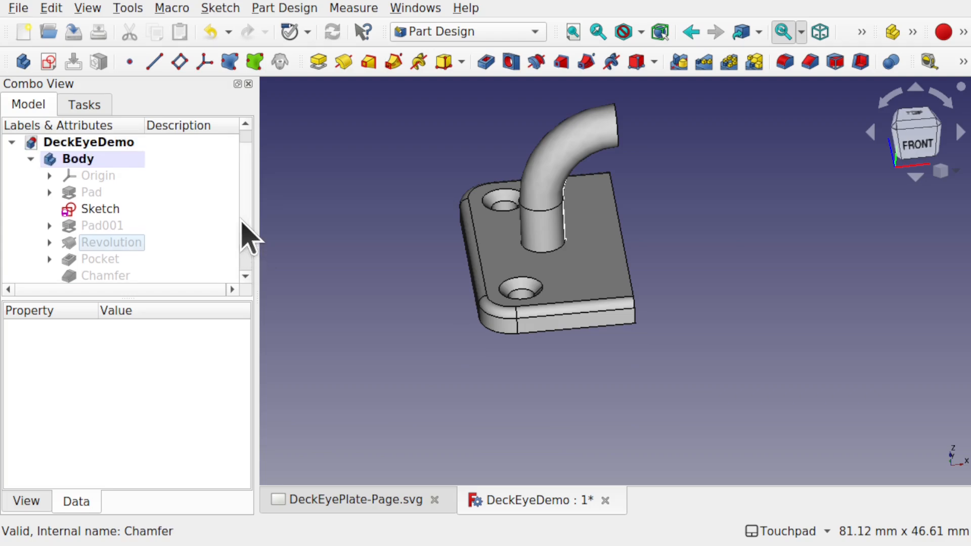
# Review the Pad, Pad001 and Revolution features of the body one at a time.
pyautogui.click(88, 192)
pyautogui.click(109, 226)
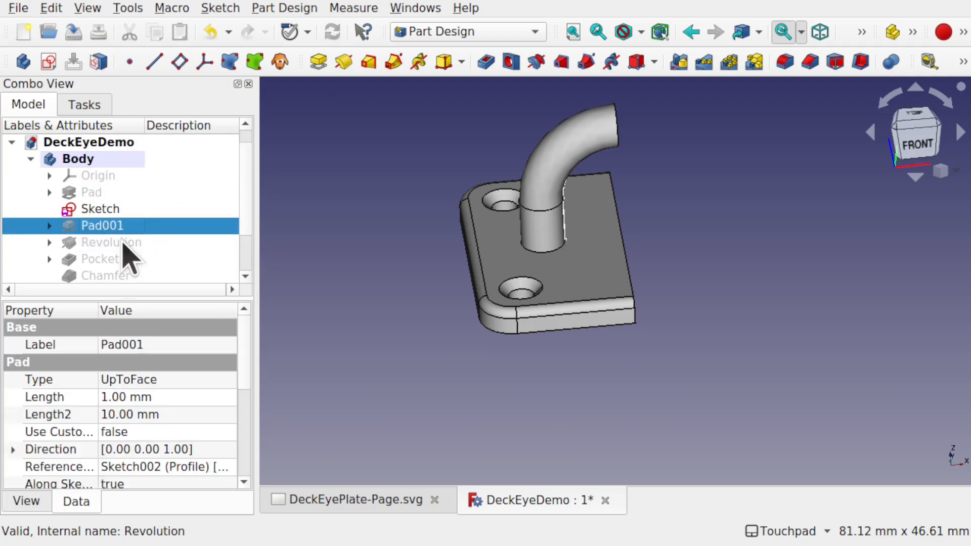
pyautogui.click(123, 244)
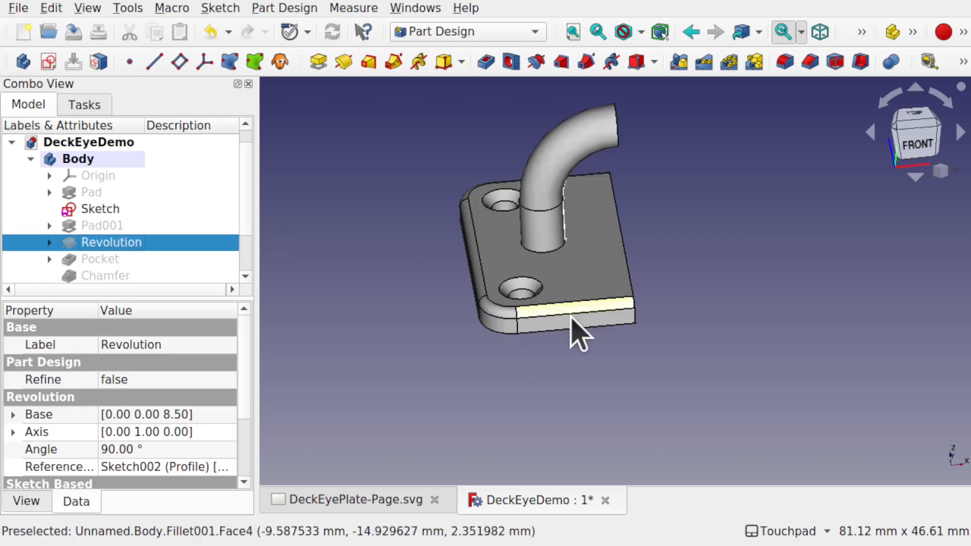
# Try mirroring Pad, Pad001, Revolution and Pocket together about the vertical sketch axis.
pyautogui.click(320, 226)
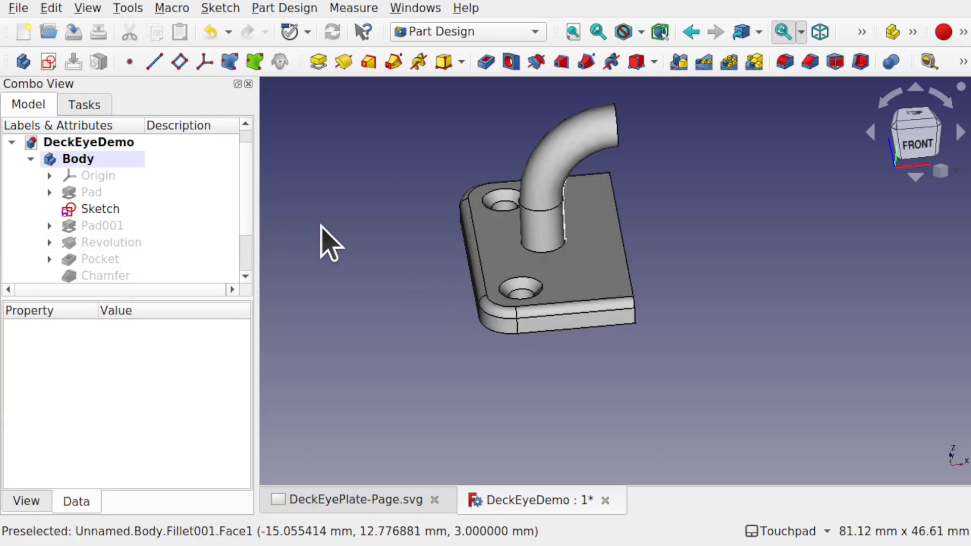
pyautogui.click(87, 192)
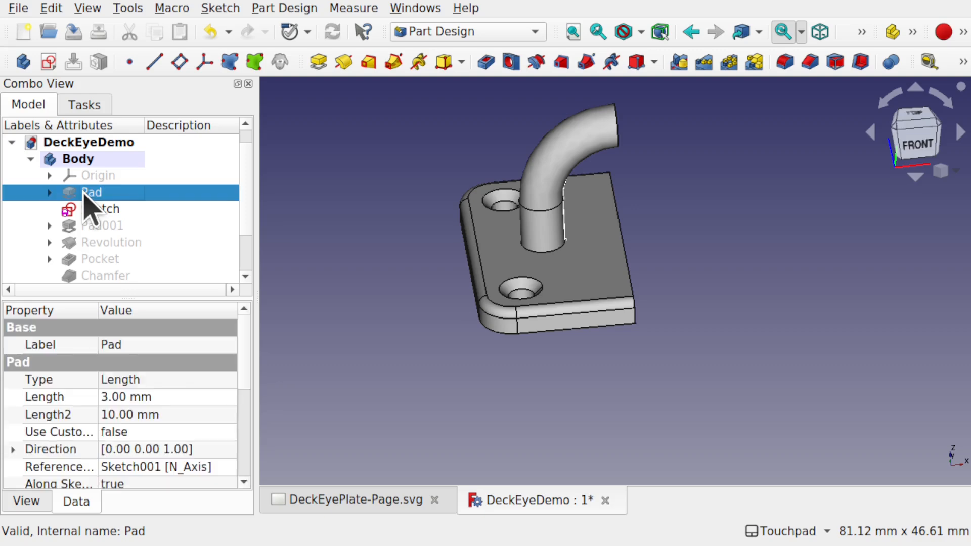
pyautogui.keyDown('ctrl'); pyautogui.click(114, 228); pyautogui.keyUp('ctrl')
pyautogui.keyDown('ctrl'); pyautogui.click(132, 243); pyautogui.keyUp('ctrl')
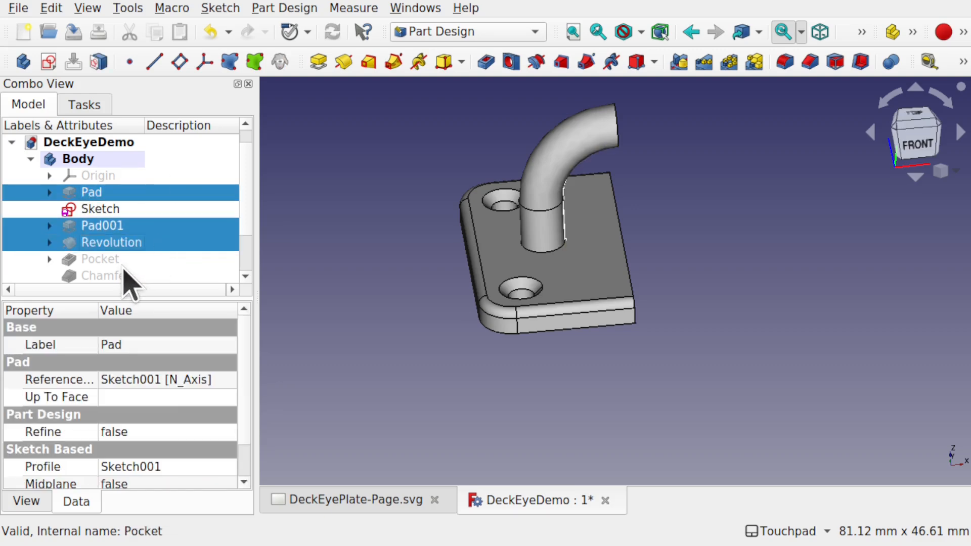
pyautogui.keyDown('ctrl'); pyautogui.click(115, 260); pyautogui.keyUp('ctrl')
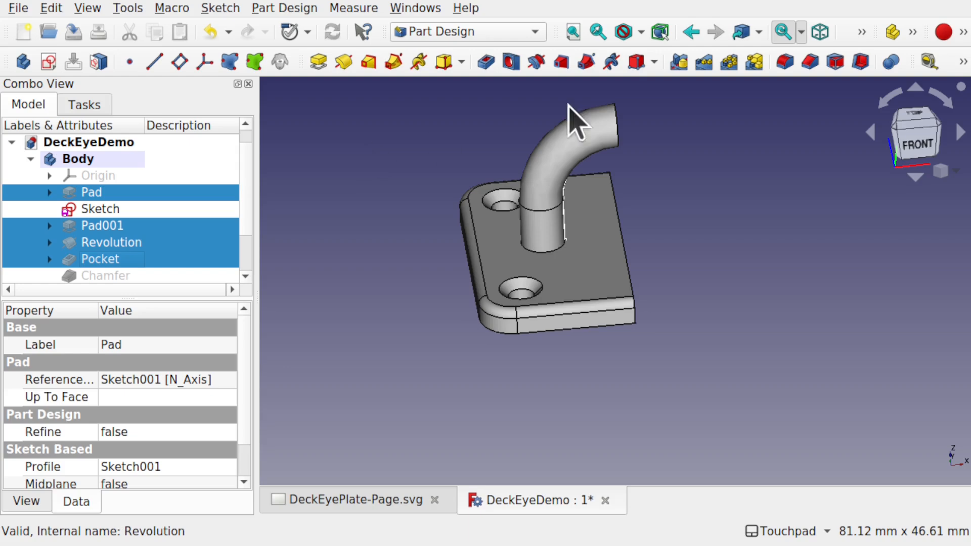
pyautogui.click(679, 61)
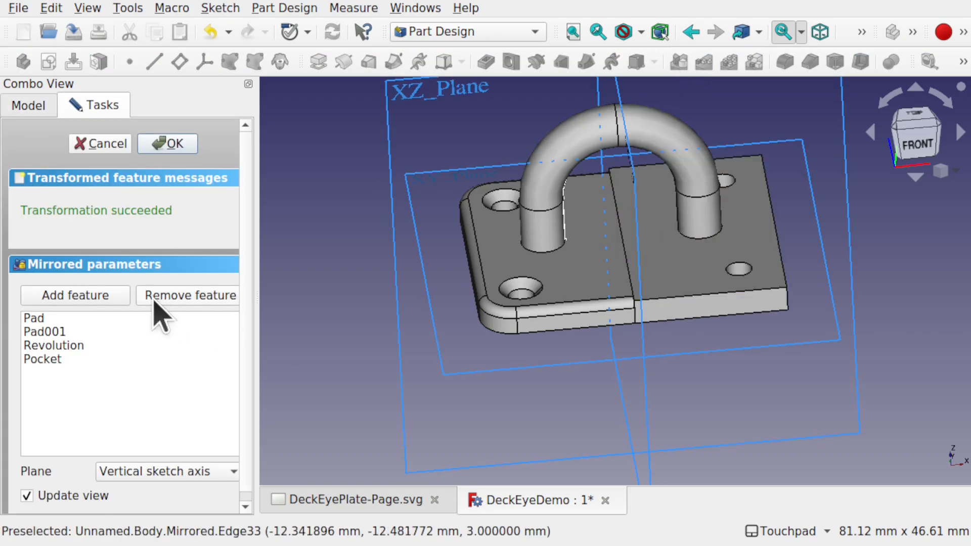
# Add Chamfer to the mirrored features, and cancel the Mirrored feature.
pyautogui.click(103, 294)
pyautogui.click(27, 110)
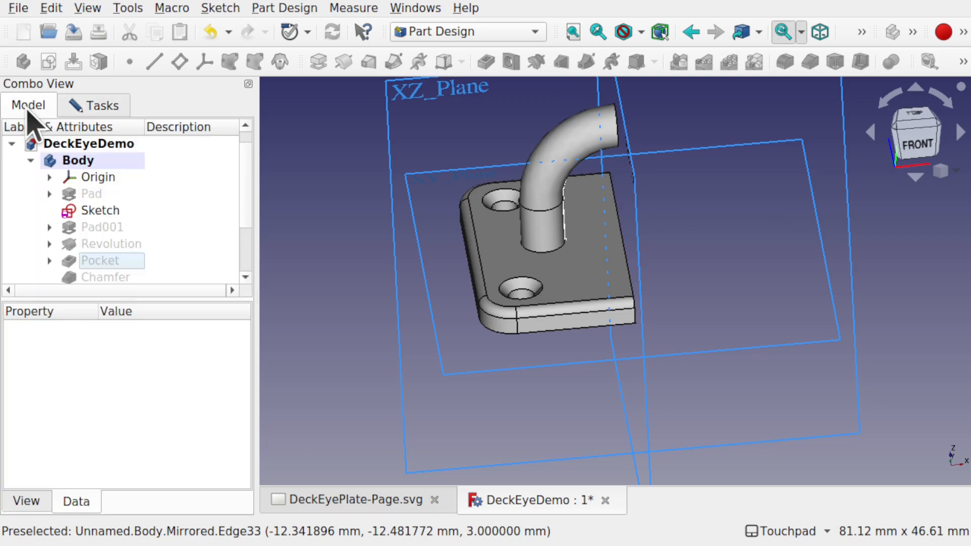
pyautogui.click(115, 280)
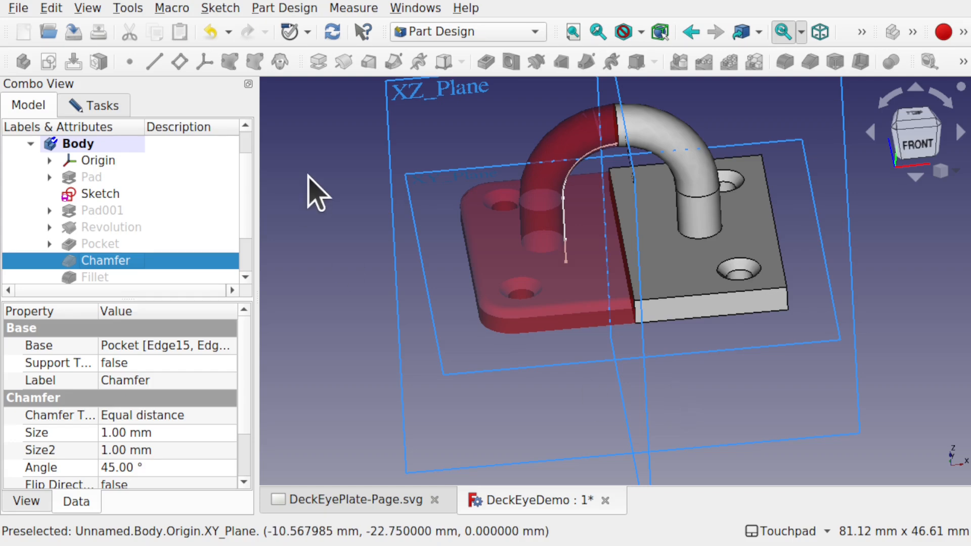
pyautogui.scroll(1, 248, 149)
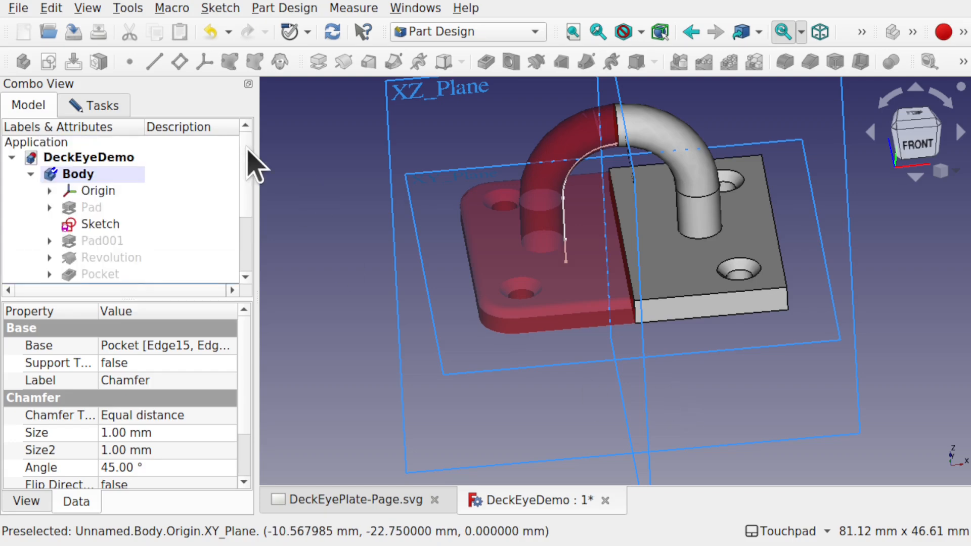
pyautogui.click(85, 106)
pyautogui.click(103, 145)
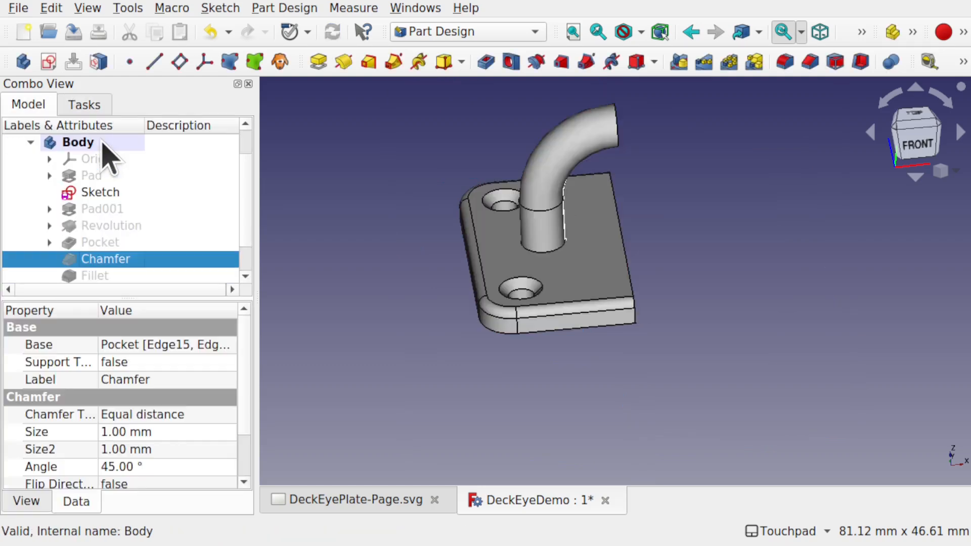
pyautogui.scroll(-1, 250, 249)
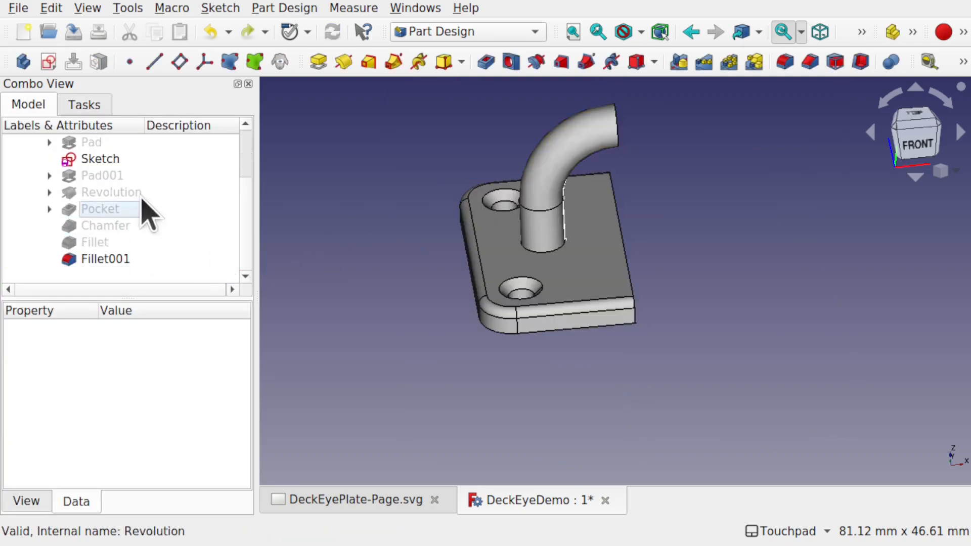
# Switch to the Part workbench and mirror Fillet001 about the YZ plane with the base point at 0, 0, 0 mm.
pyautogui.click(113, 260)
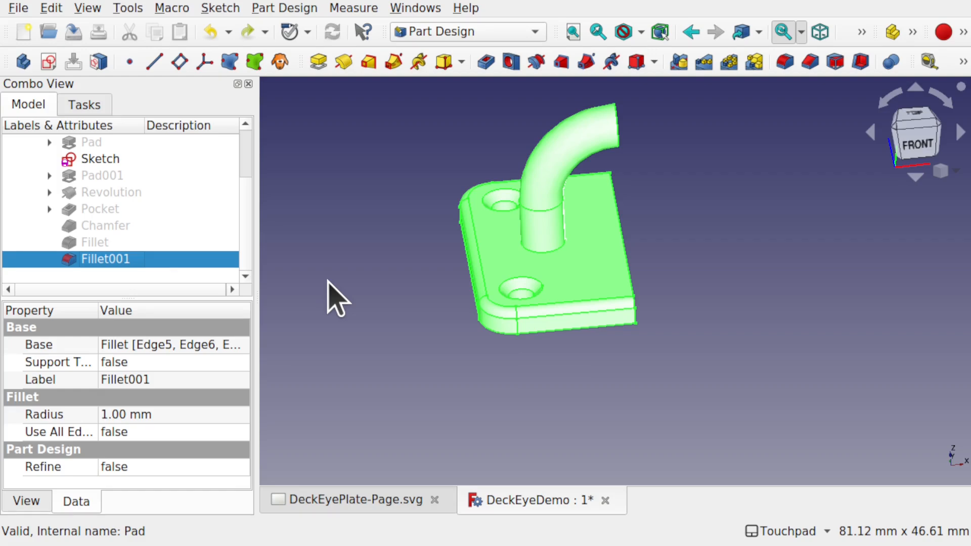
pyautogui.click(474, 32)
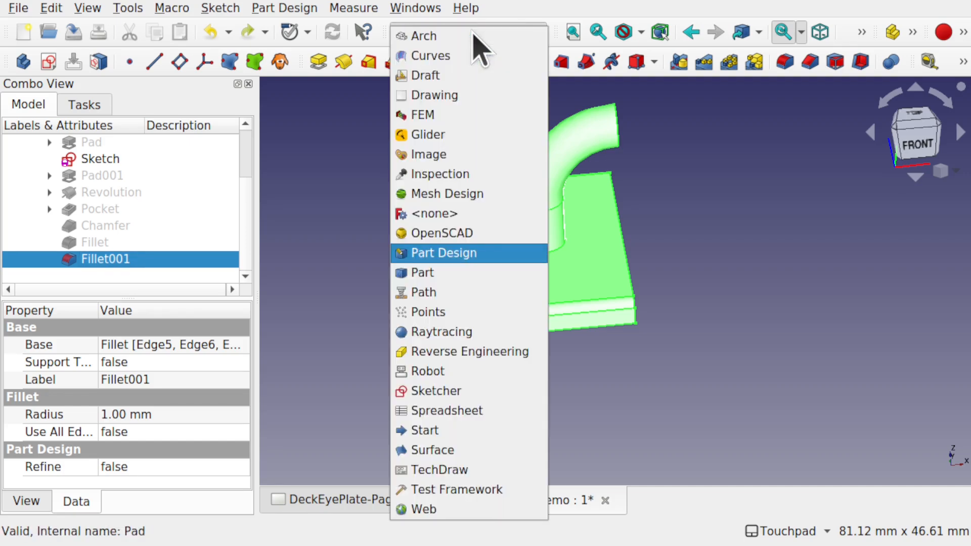
pyautogui.click(458, 274)
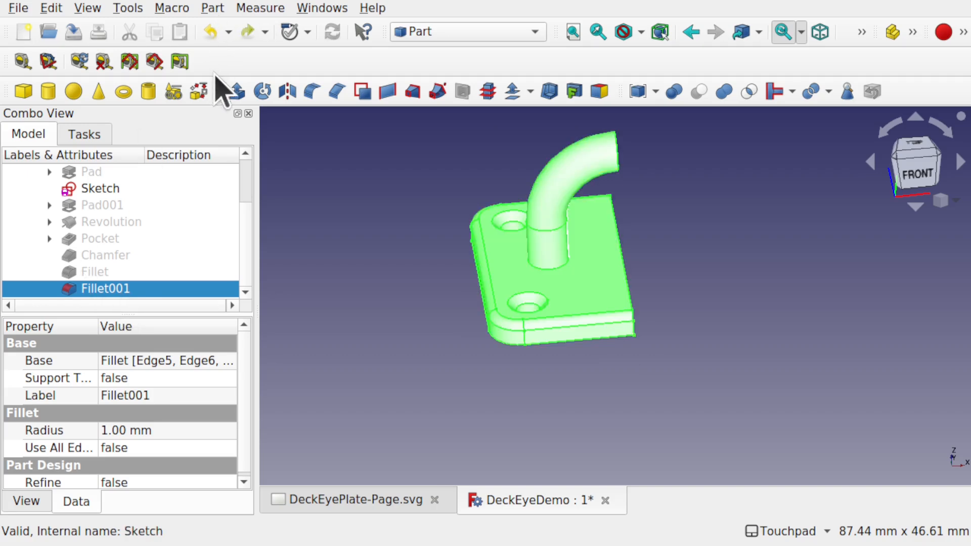
pyautogui.click(212, 8)
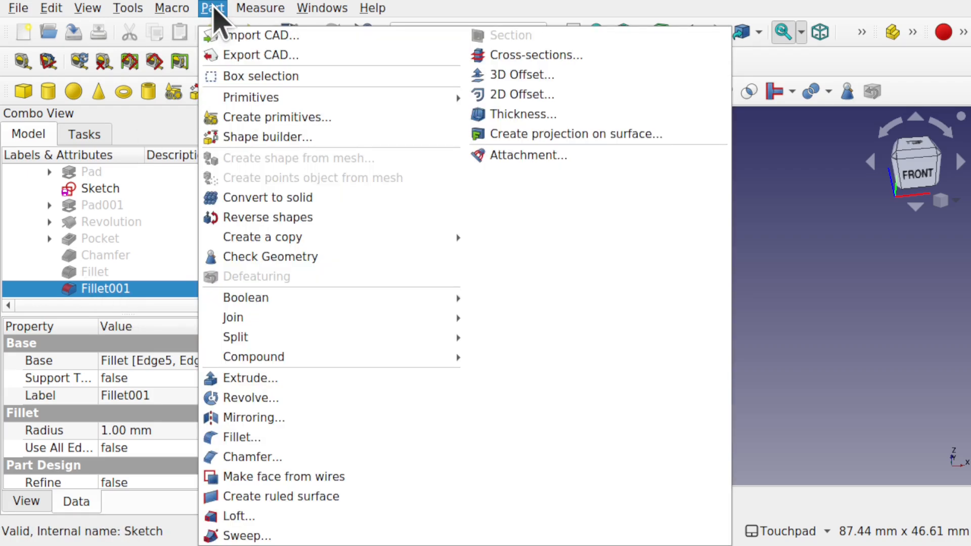
pyautogui.click(342, 415)
pyautogui.keyDown('alt'); pyautogui.moveTo(706, 387); pyautogui.dragTo(683, 399); pyautogui.keyUp('alt')
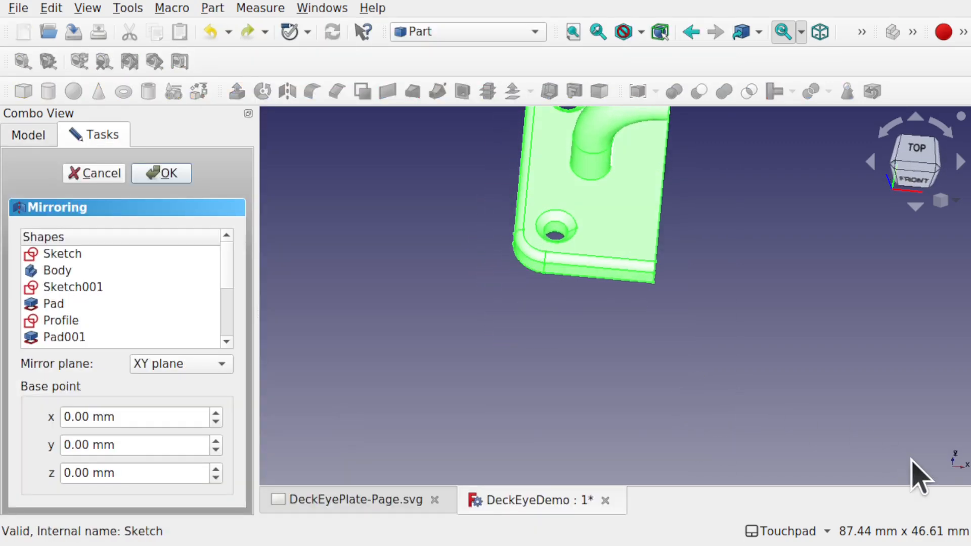
pyautogui.keyDown('alt'); pyautogui.moveTo(856, 455); pyautogui.dragTo(816, 366); pyautogui.keyUp('alt')
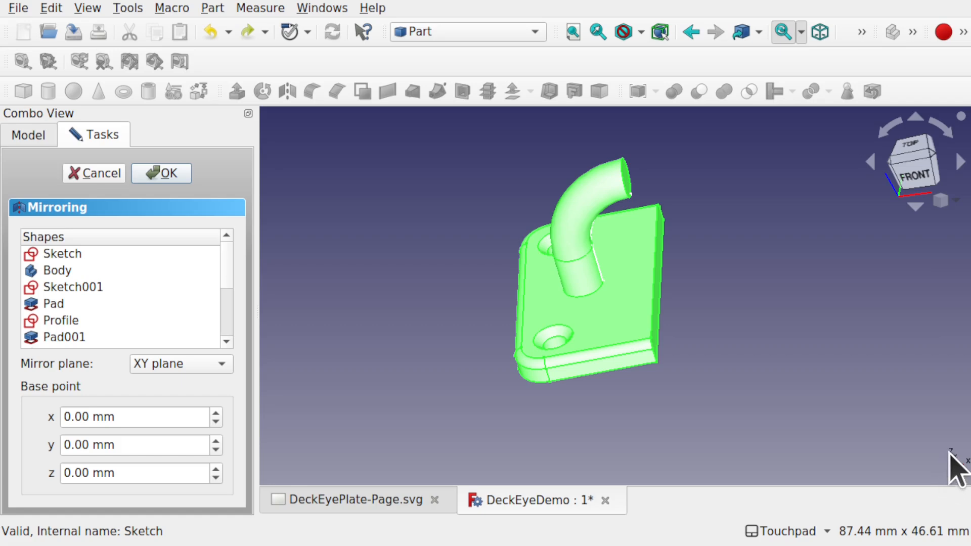
pyautogui.keyDown('alt'); pyautogui.moveTo(942, 465); pyautogui.dragTo(861, 396); pyautogui.keyUp('alt')
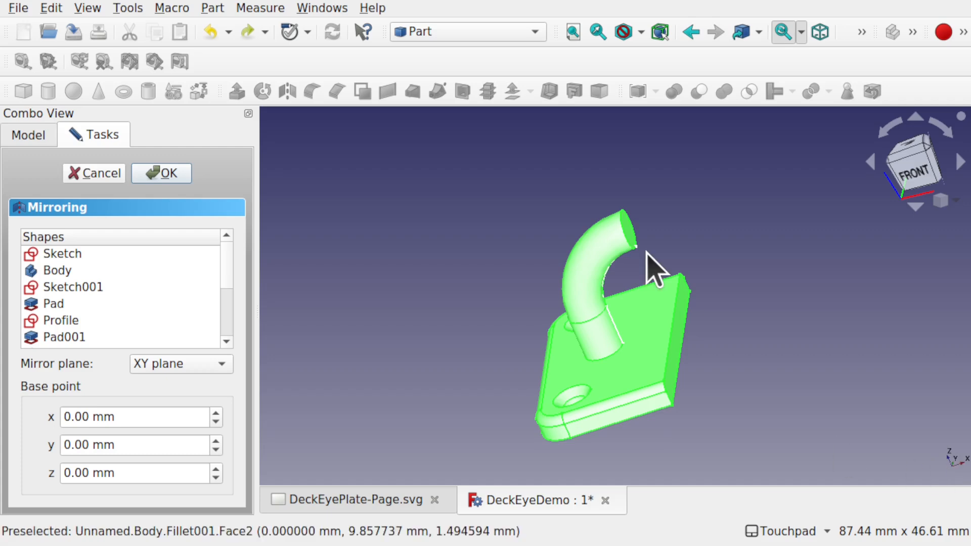
pyautogui.click(165, 365)
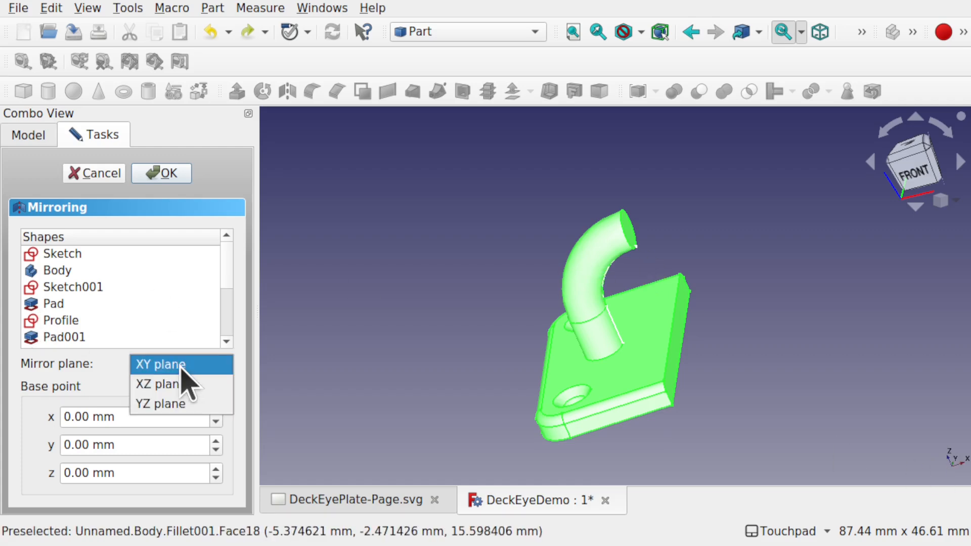
pyautogui.click(180, 405)
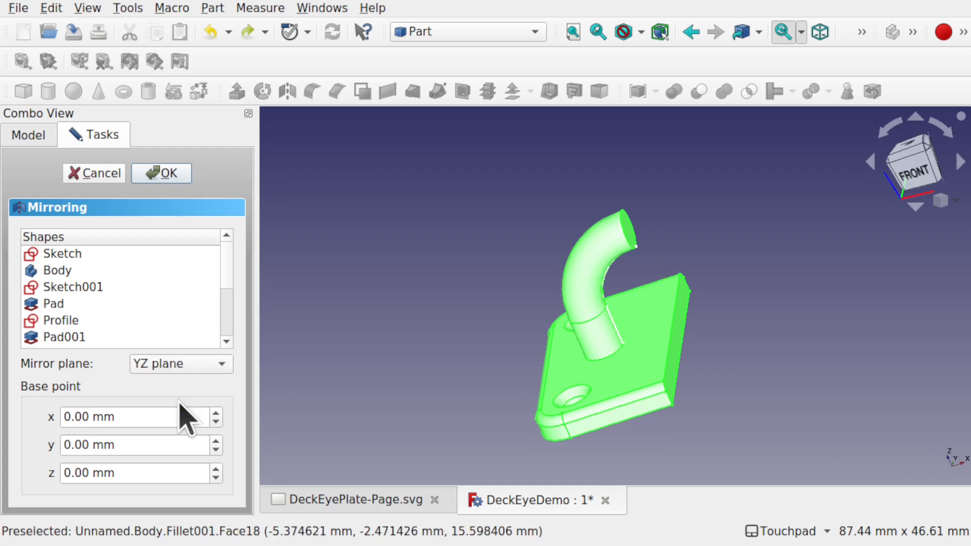
pyautogui.click(163, 175)
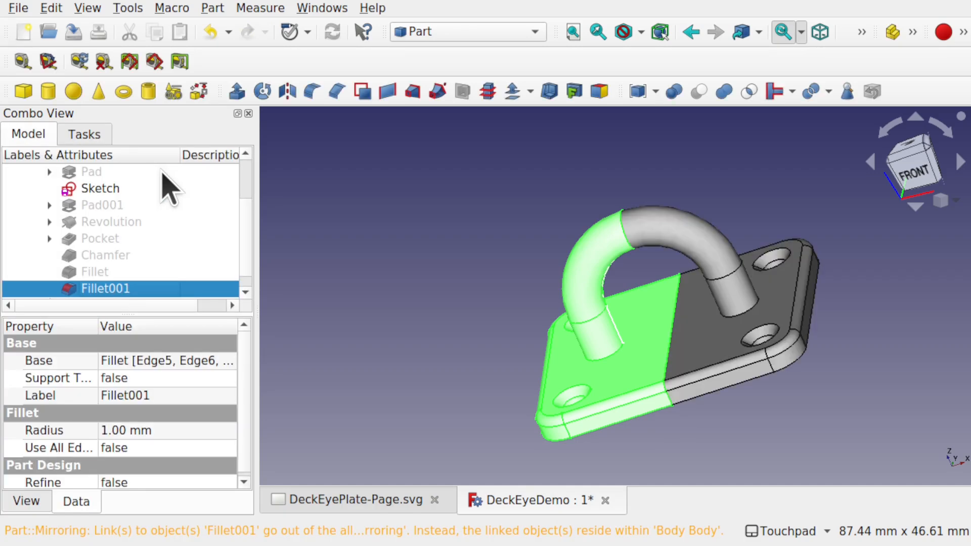
pyautogui.keyDown('shift'); pyautogui.moveTo(564, 231); pyautogui.dragTo(620, 256); pyautogui.keyUp('shift')
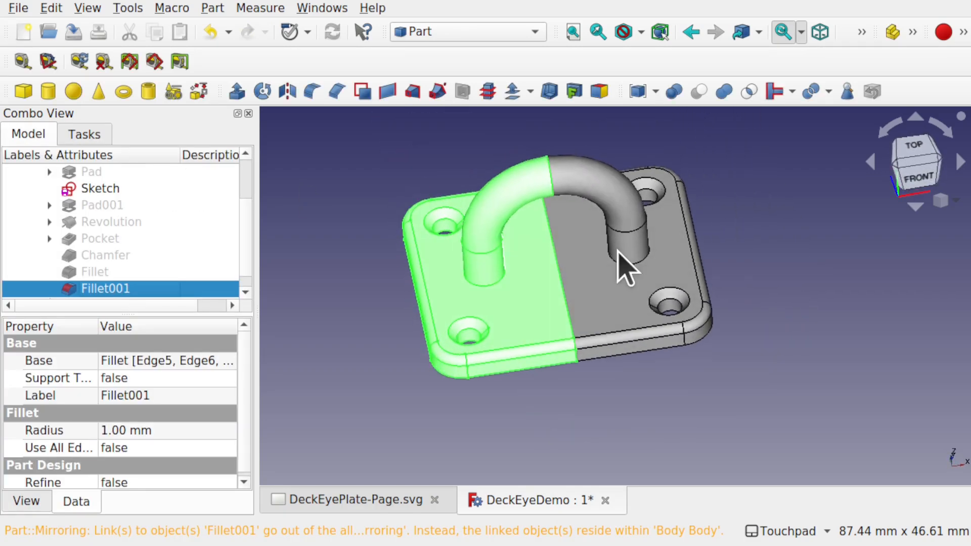
pyautogui.scroll(-1, 246, 274)
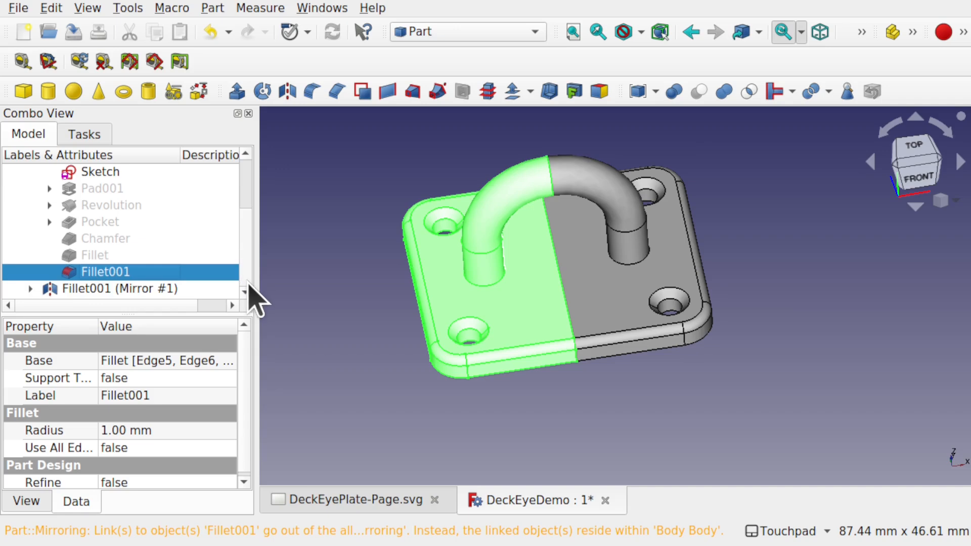
# Fuse Fillet001 and its mirrored copy into one solid with a Boolean Union.
pyautogui.click(76, 289)
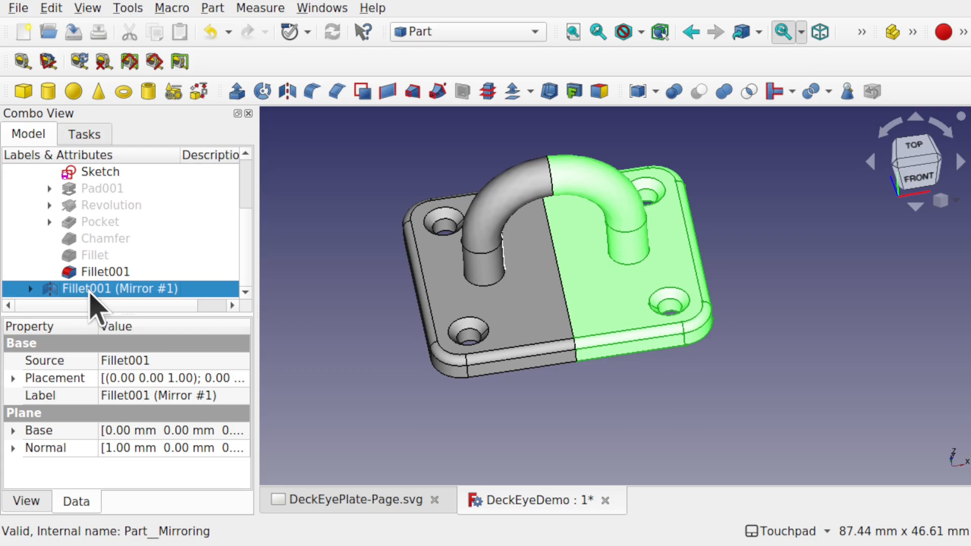
pyautogui.click(31, 289)
pyautogui.moveTo(246, 249); pyautogui.dragTo(248, 259)
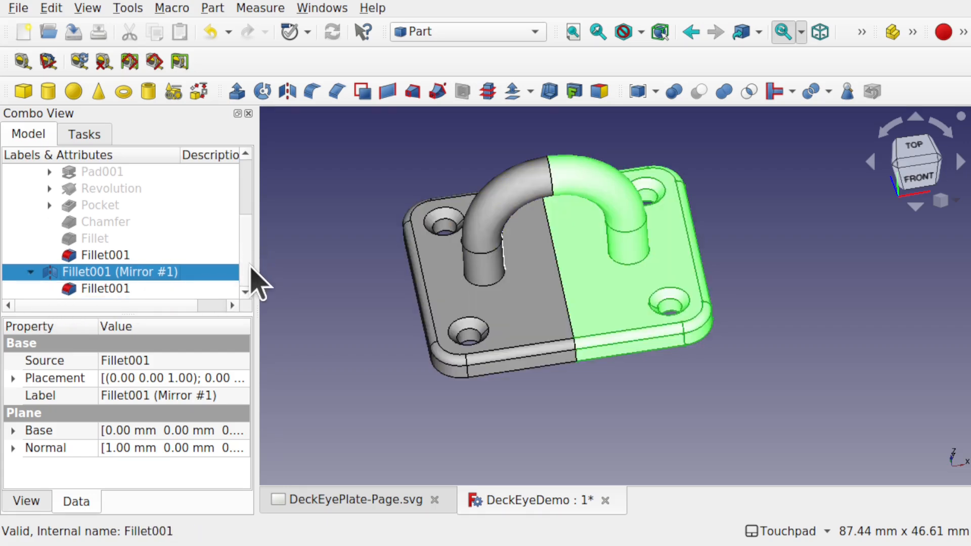
pyautogui.click(105, 289)
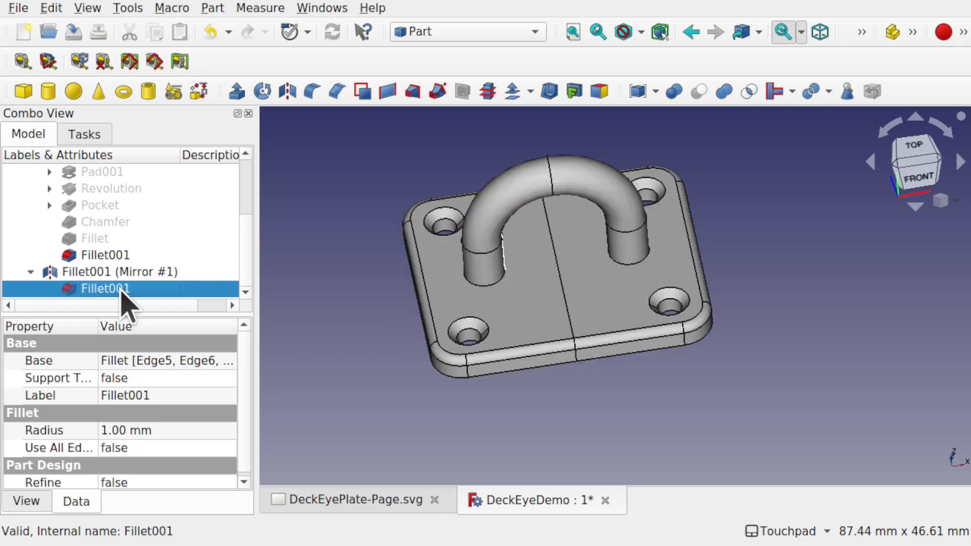
pyautogui.click(94, 276)
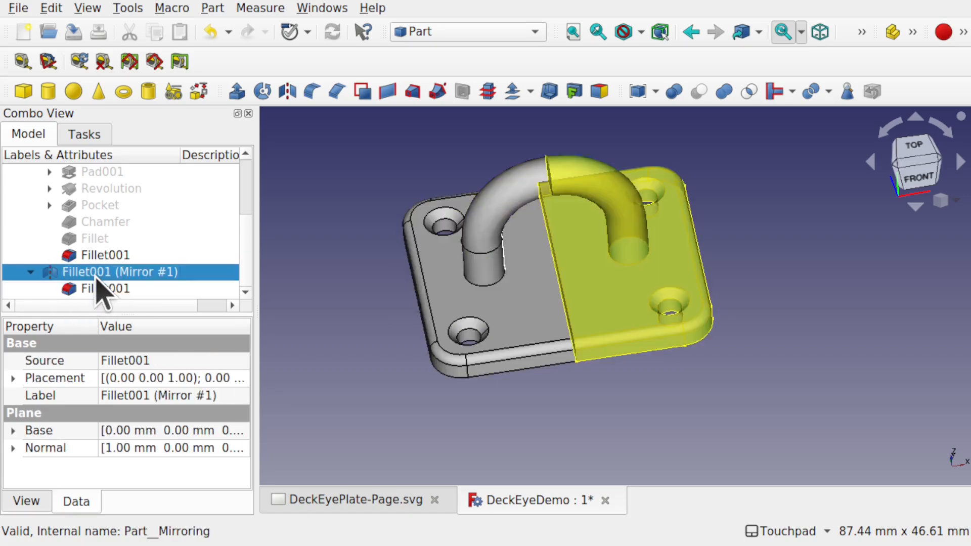
pyautogui.click(121, 292)
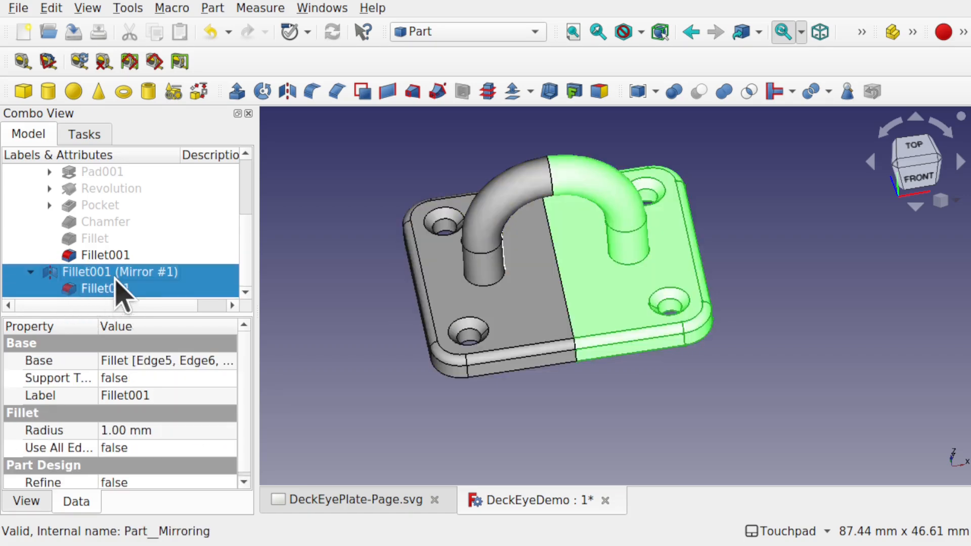
pyautogui.keyDown('ctrl'); pyautogui.click(116, 277); pyautogui.keyUp('ctrl')
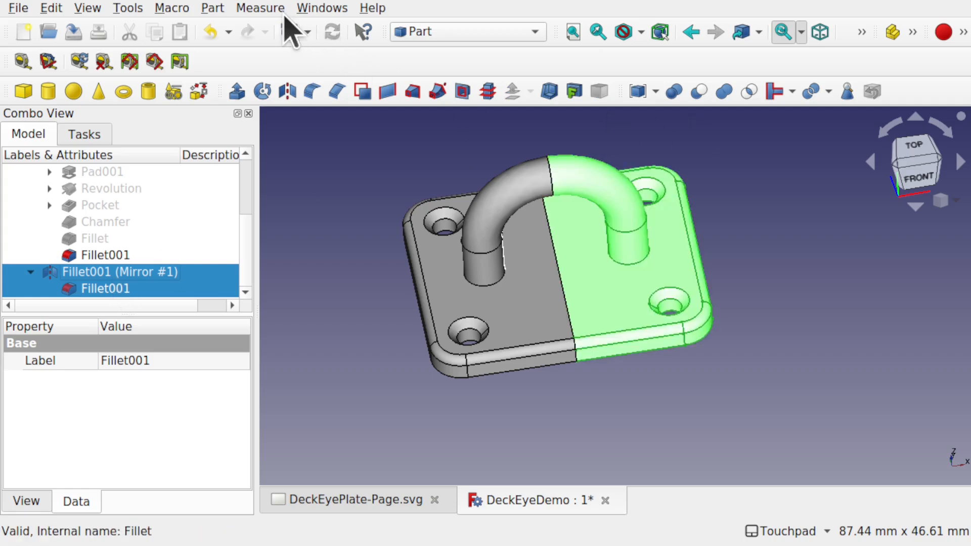
pyautogui.click(212, 8)
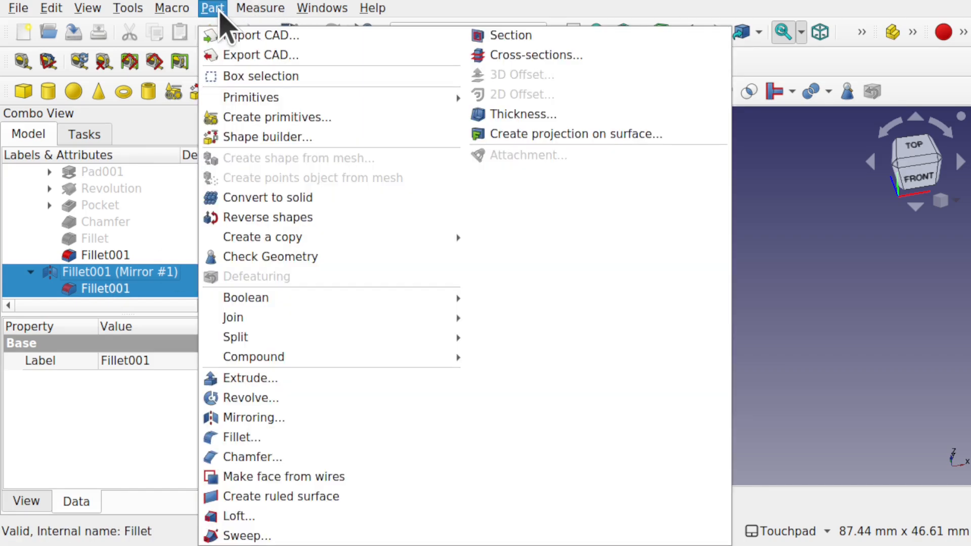
pyautogui.moveTo(392, 357)
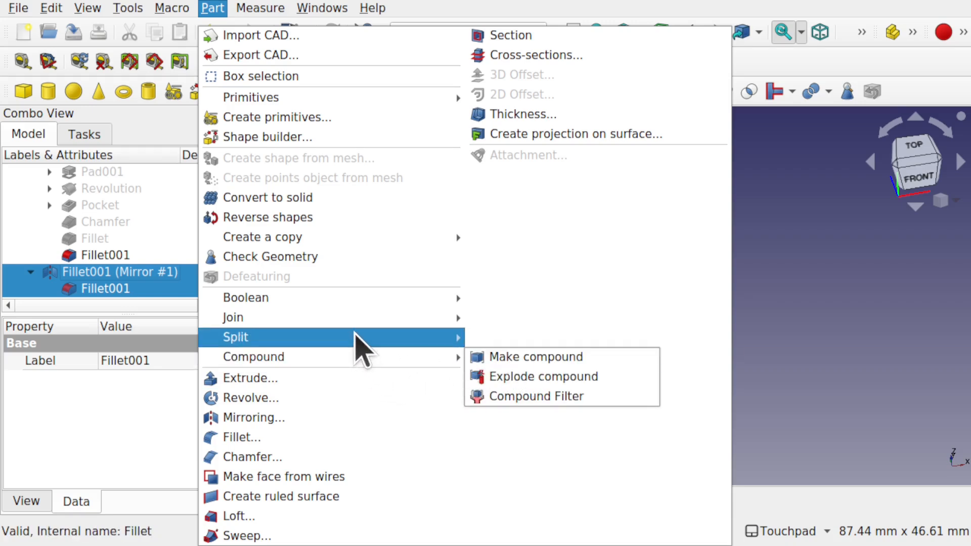
pyautogui.moveTo(353, 302)
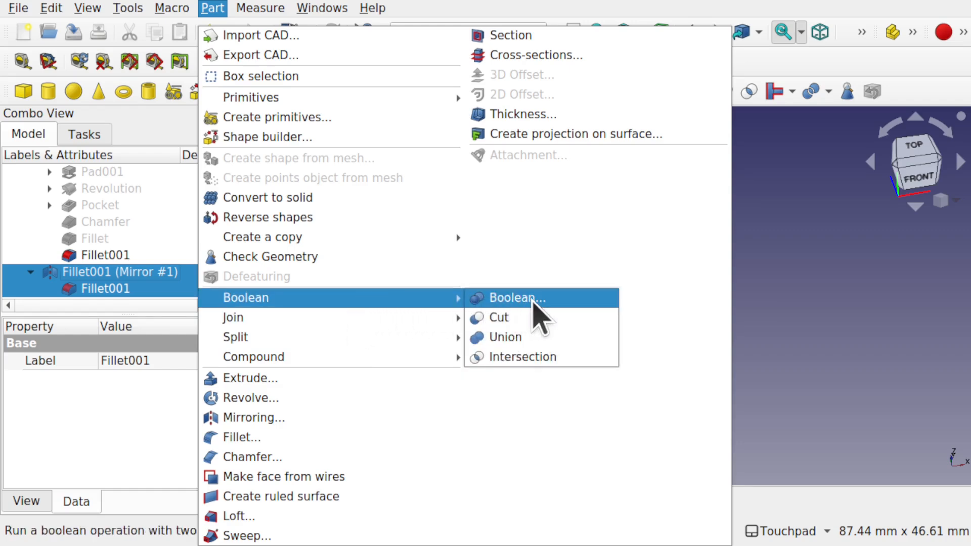
pyautogui.click(540, 337)
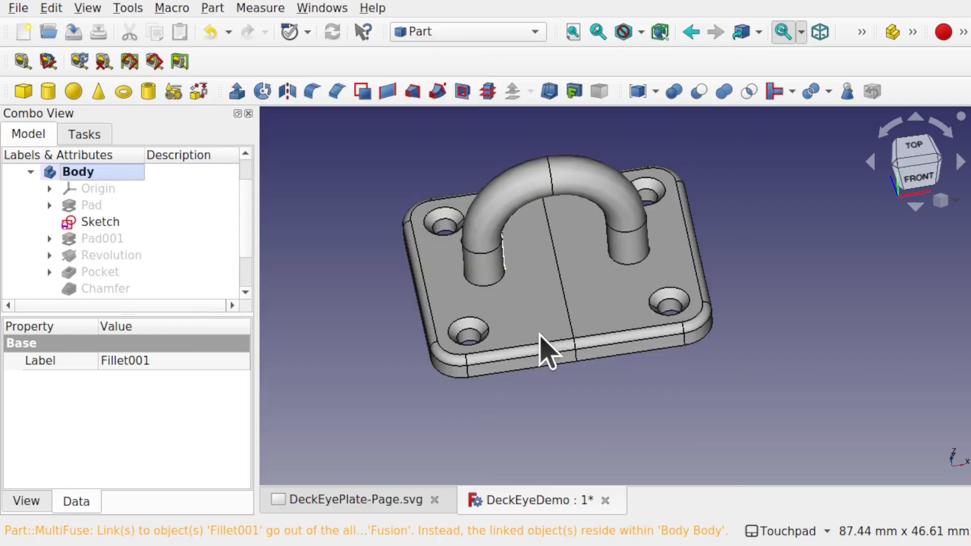
# Turn on Refine for the Fusion object to remove the seam line across the plate.
pyautogui.scroll(-1, 250, 234)
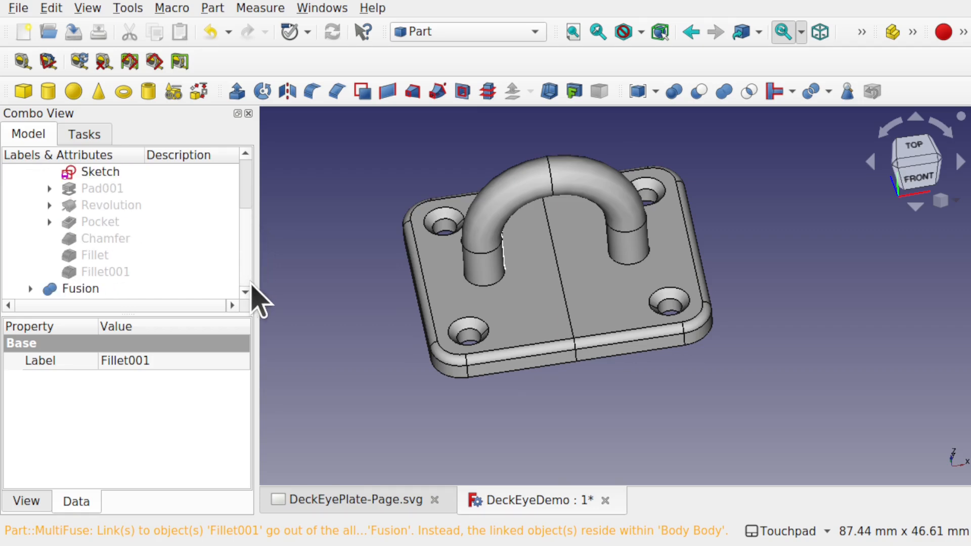
pyautogui.click(85, 291)
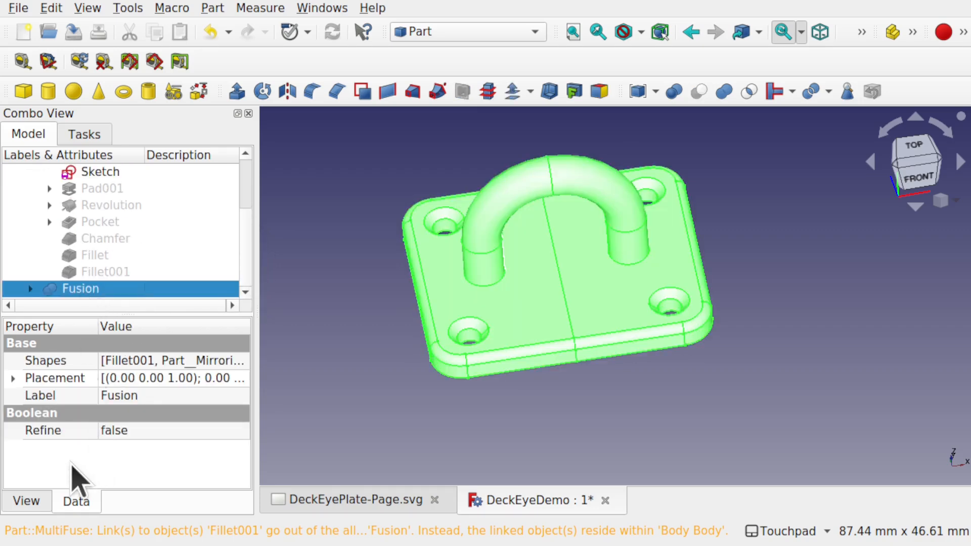
pyautogui.click(168, 433)
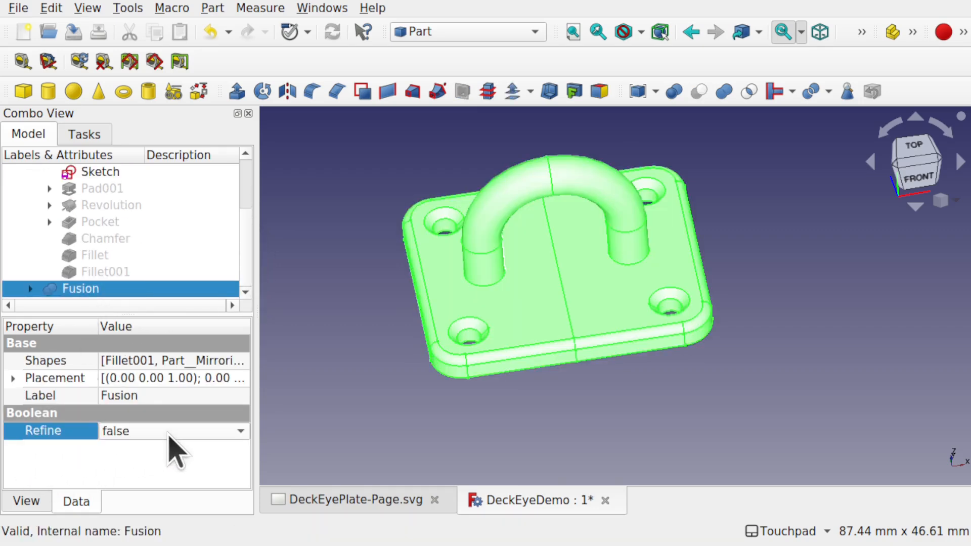
pyautogui.click(169, 432)
pyautogui.click(168, 452)
pyautogui.click(635, 409)
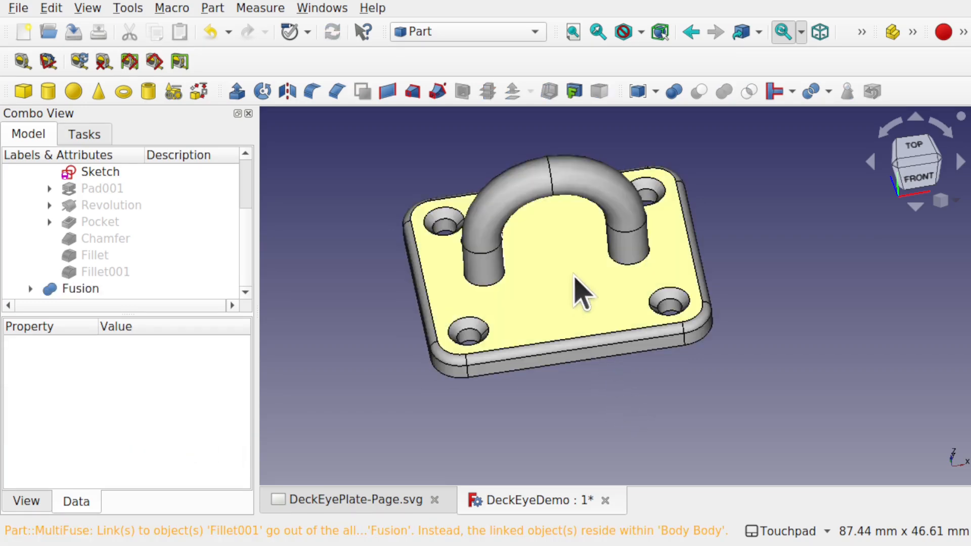
pyautogui.moveTo(676, 393)
pyautogui.keyDown('shift'); pyautogui.mouseDown()
pyautogui.moveTo(668, 340)
pyautogui.moveTo(669, 390)
pyautogui.moveTo(681, 380)
pyautogui.mouseUp(); pyautogui.keyUp('shift')
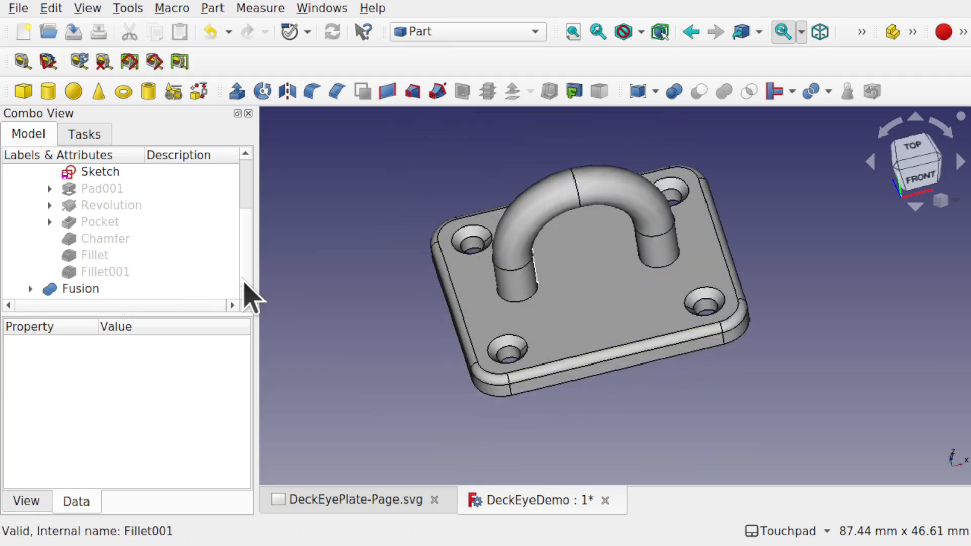
# Delete the Fusion object and the mirrored copy of Fillet001 from the model tree.
pyautogui.click(144, 292)
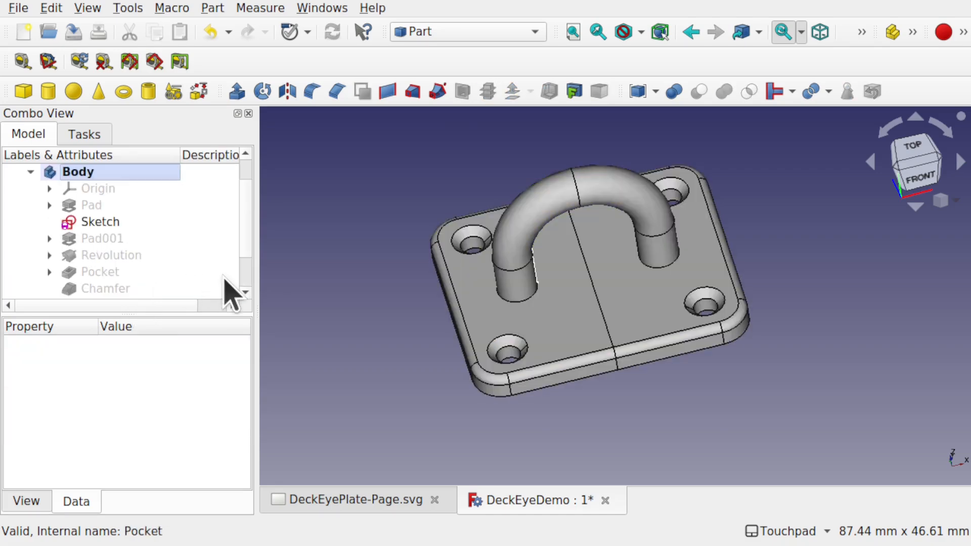
pyautogui.scroll(-1, 249, 293)
pyautogui.click(169, 289)
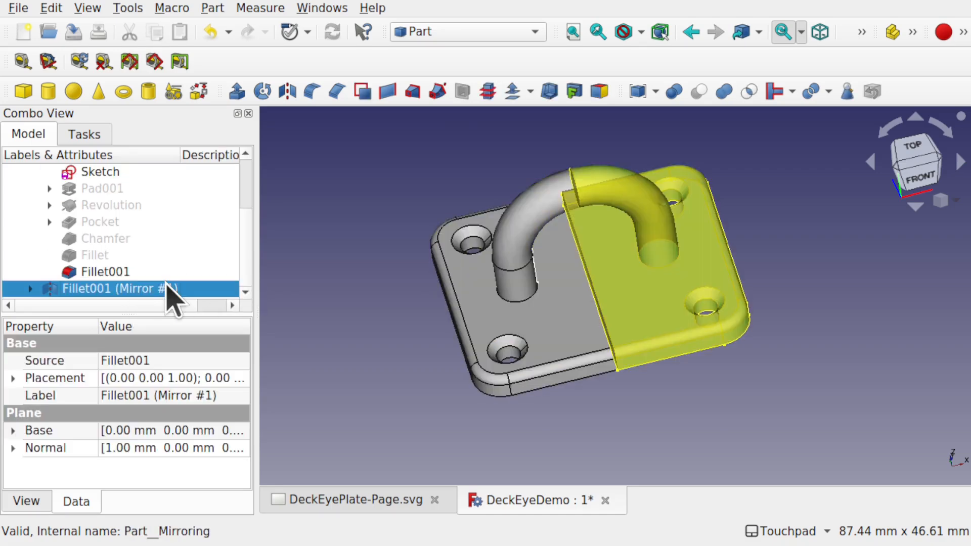
pyautogui.press('Delete')
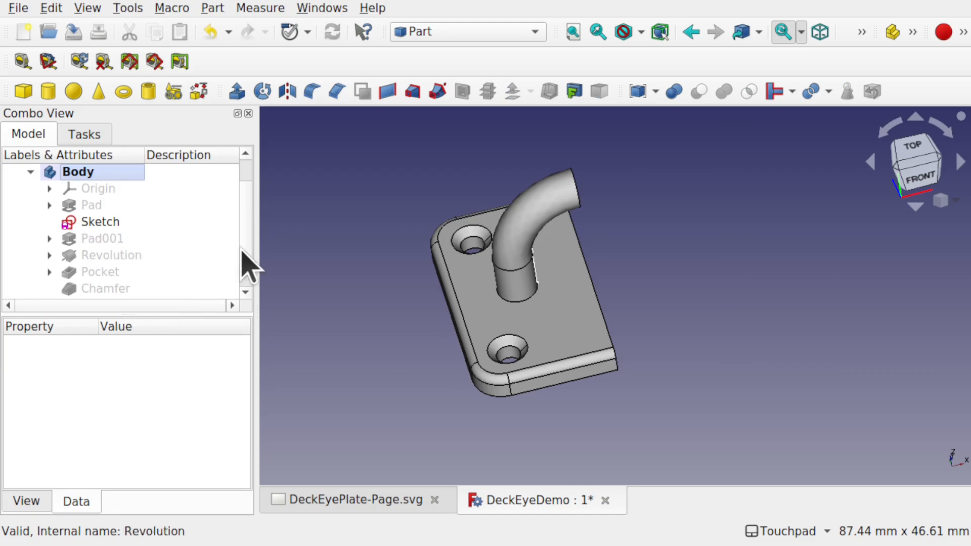
# Switch to the Part Design workbench and delete Fillet001, Fillet and Chamfer so that Pocket is the last feature in the body.
pyautogui.scroll(-1, 247, 292)
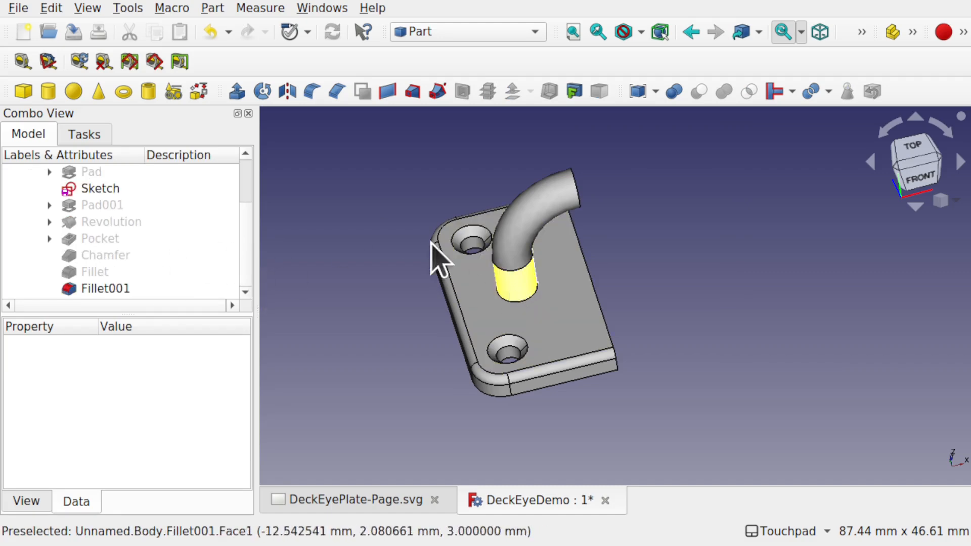
pyautogui.click(448, 33)
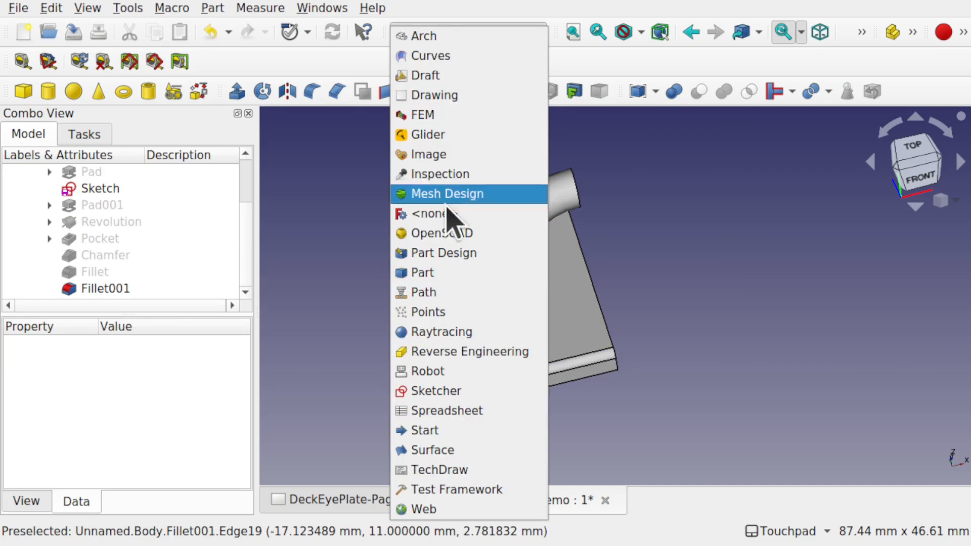
pyautogui.click(466, 253)
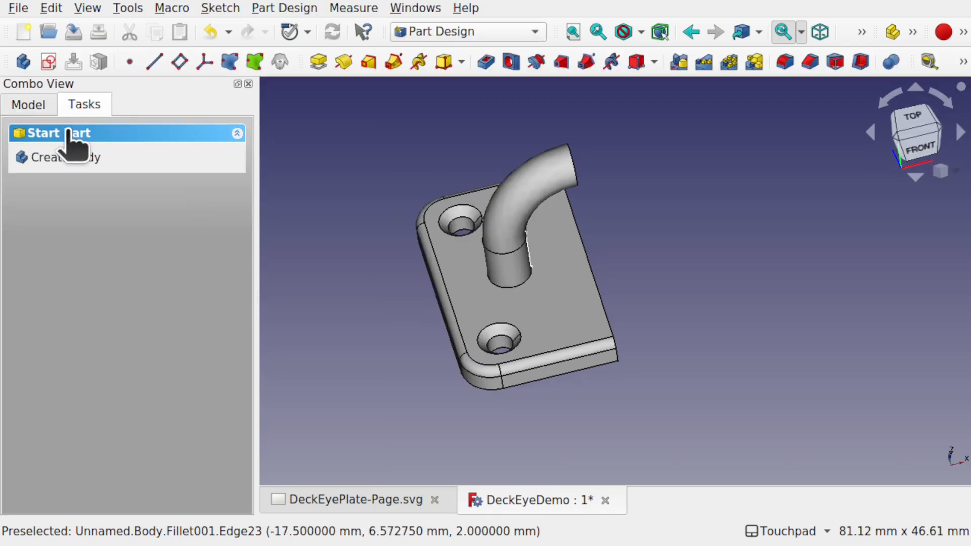
pyautogui.click(28, 108)
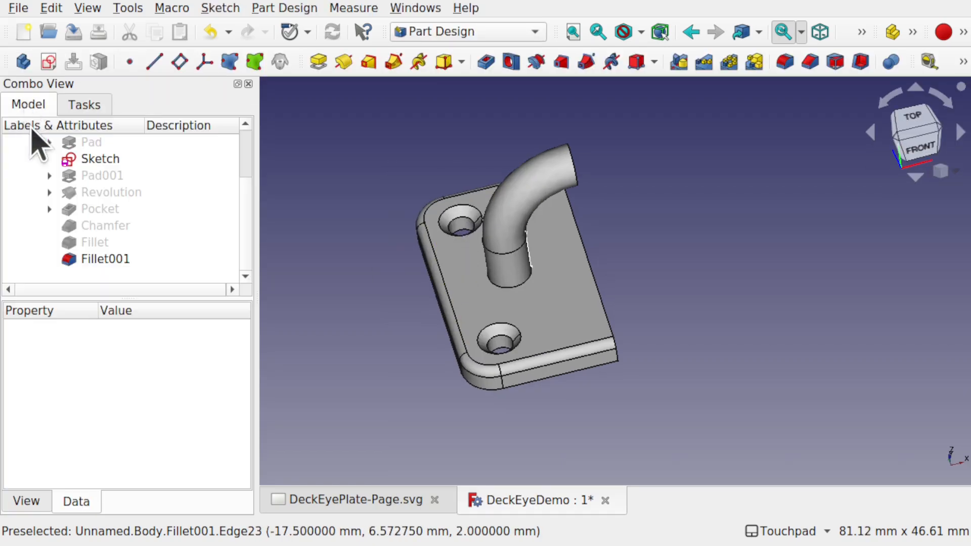
pyautogui.click(96, 260)
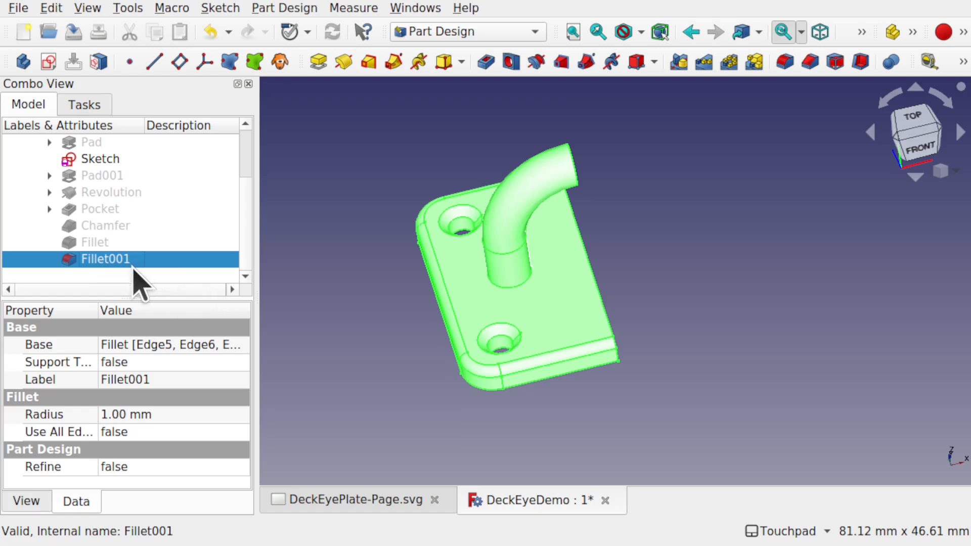
pyautogui.press('Delete')
pyautogui.click(106, 260)
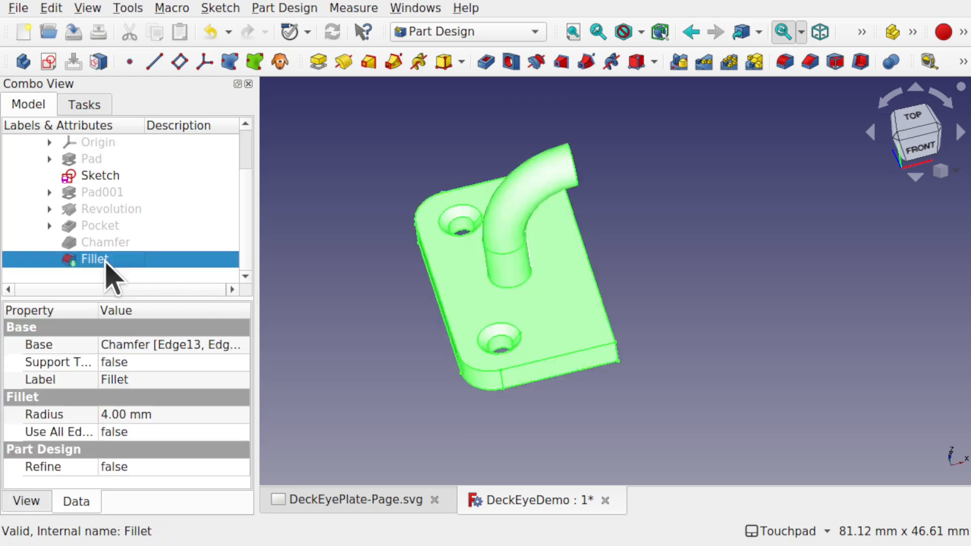
pyautogui.press('Delete')
pyautogui.click(107, 260)
pyautogui.press('Delete')
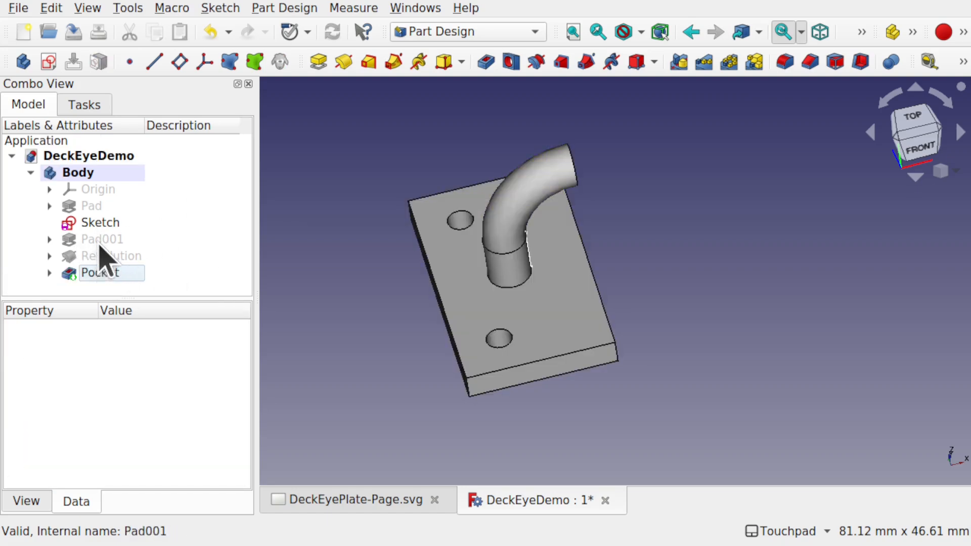
# Mirror Pad, Pad001, Revolution and Pocket together about the vertical sketch axis with a Mirrored feature.
pyautogui.click(97, 206)
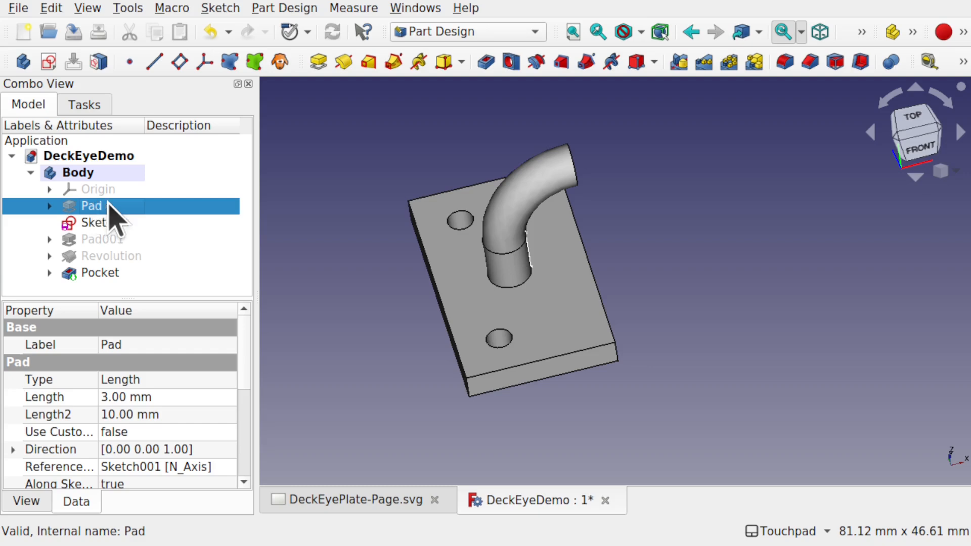
pyautogui.keyDown('ctrl'); pyautogui.click(118, 241); pyautogui.keyUp('ctrl')
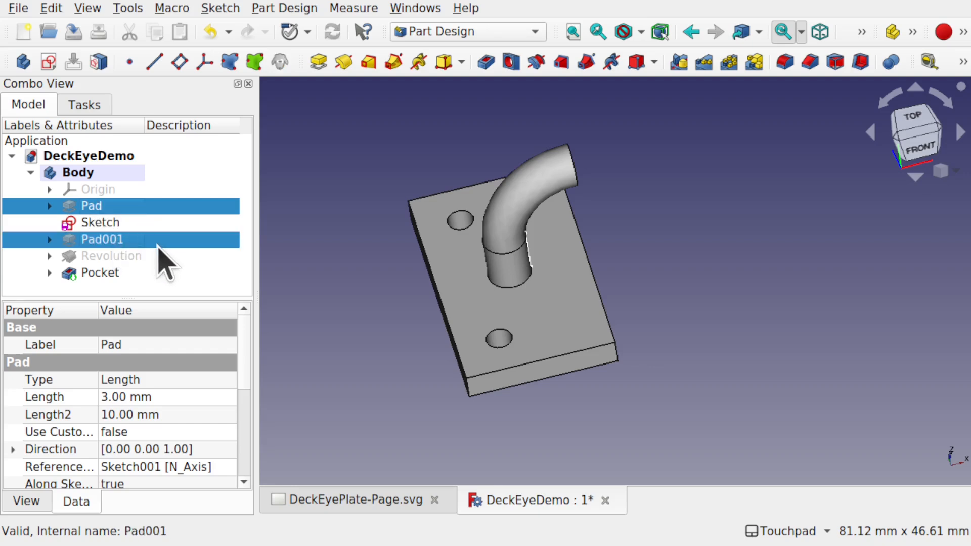
pyautogui.keyDown('ctrl'); pyautogui.click(130, 257); pyautogui.keyUp('ctrl')
pyautogui.keyDown('ctrl'); pyautogui.click(118, 274); pyautogui.keyUp('ctrl')
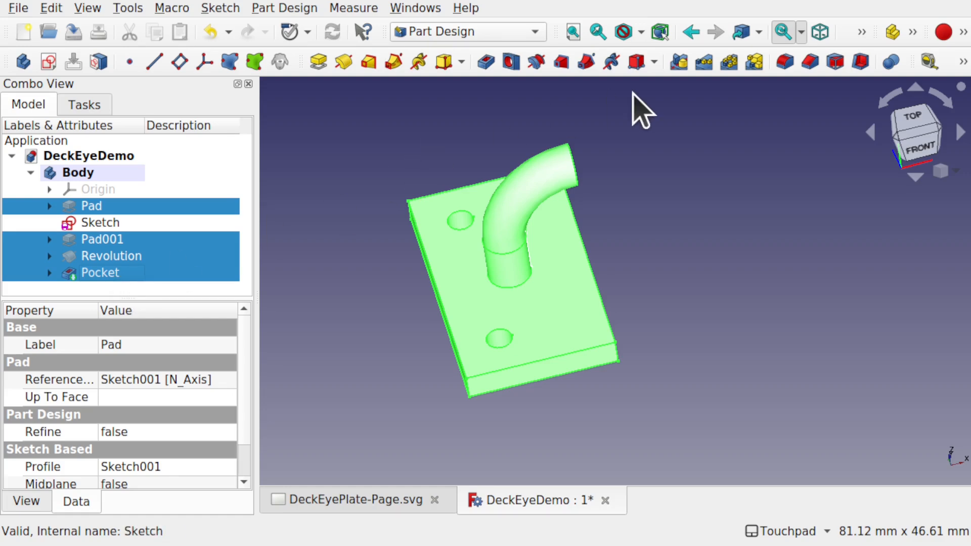
pyautogui.click(681, 63)
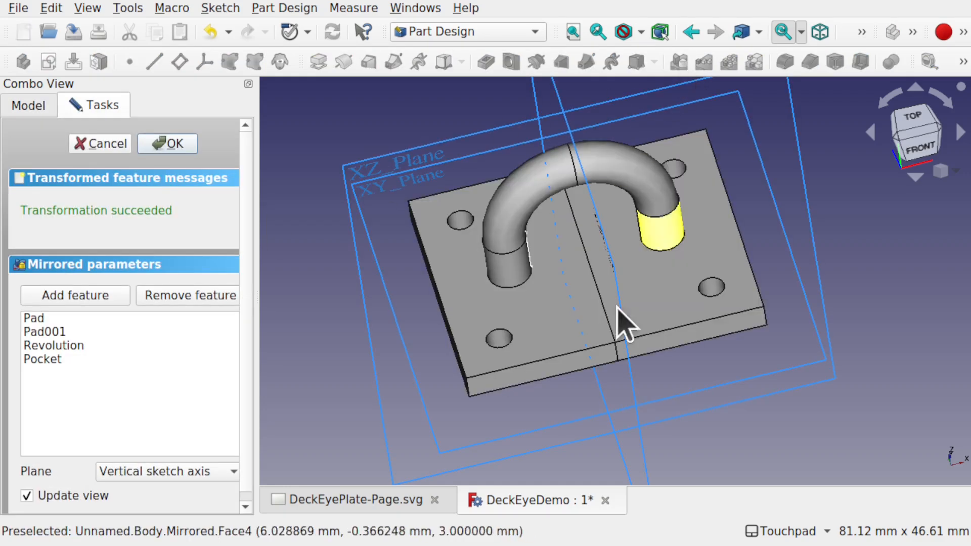
pyautogui.click(171, 145)
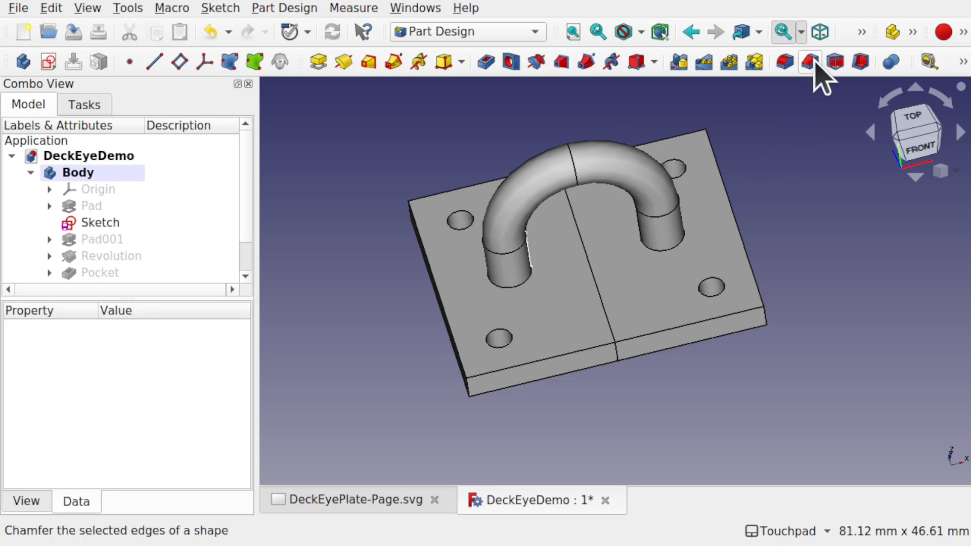
# Chamfer the upper edges of all four screw holes with an equal distance of 1 mm.
pyautogui.click(504, 345)
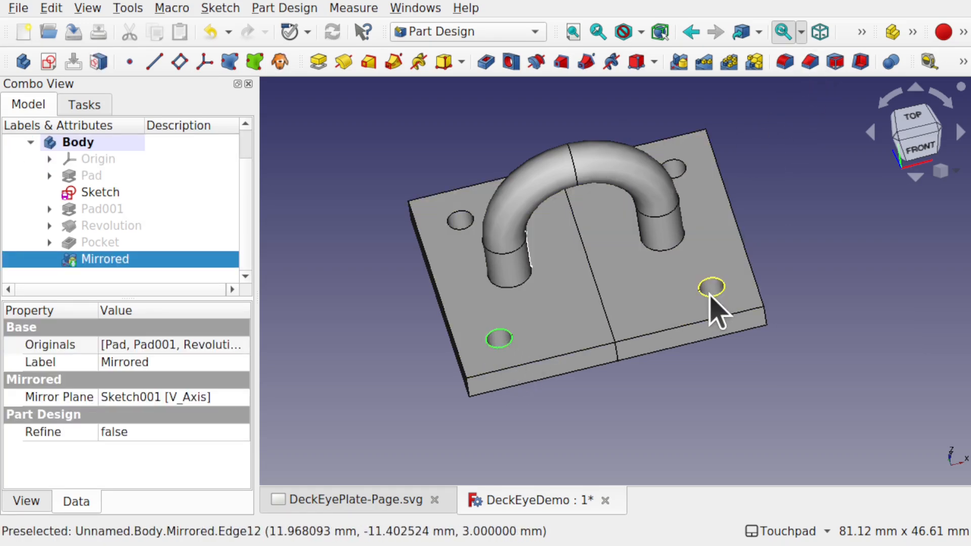
pyautogui.click(687, 172)
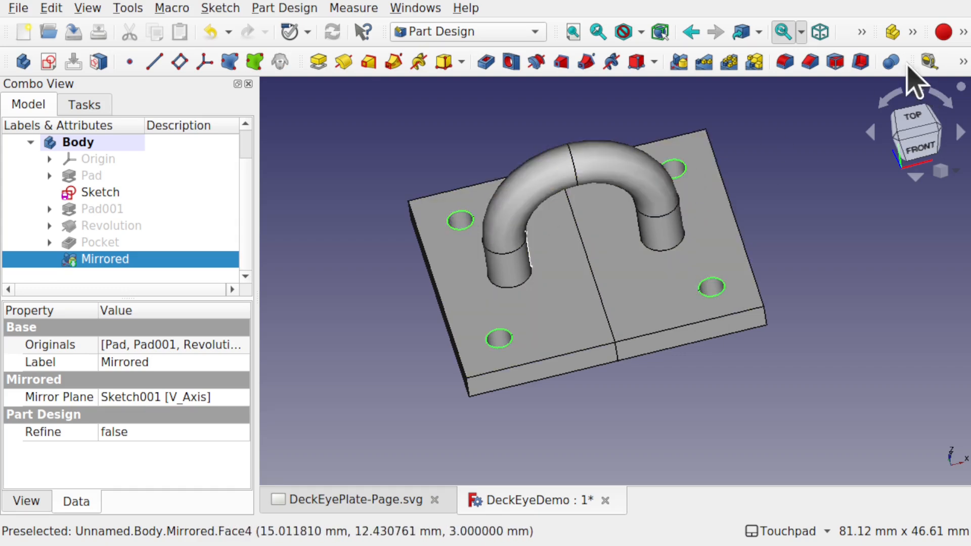
pyautogui.click(813, 63)
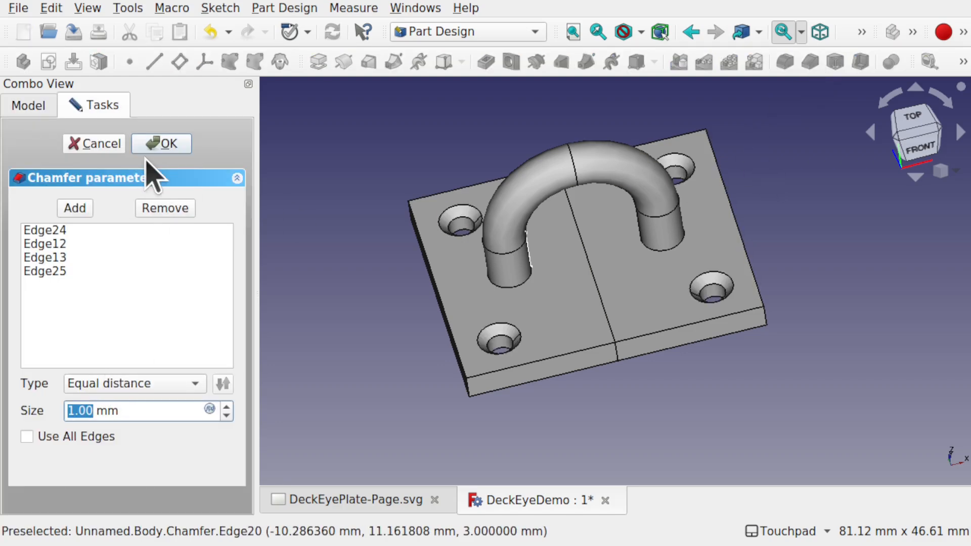
pyautogui.click(157, 149)
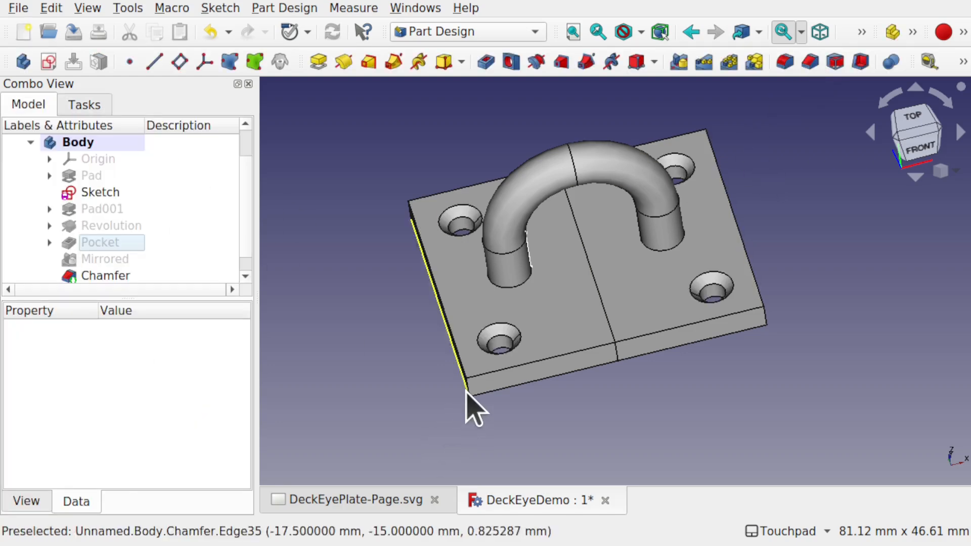
# Fillet the plate's four vertical corner edges with a 4 mm radius, checking it against the DeckEyePlate-Page.svg drawing.
pyautogui.click(468, 389)
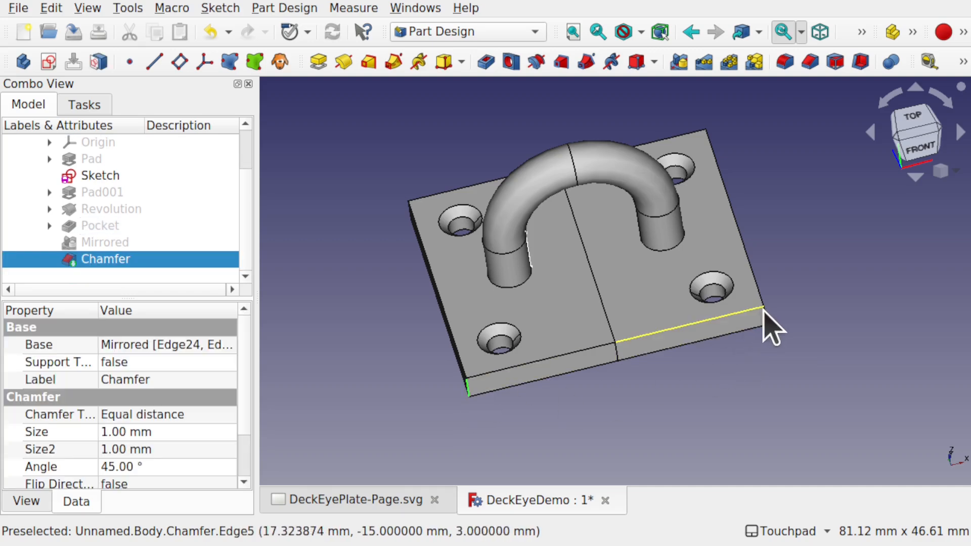
pyautogui.moveTo(759, 242); pyautogui.dragTo(572, 319, button='middle')
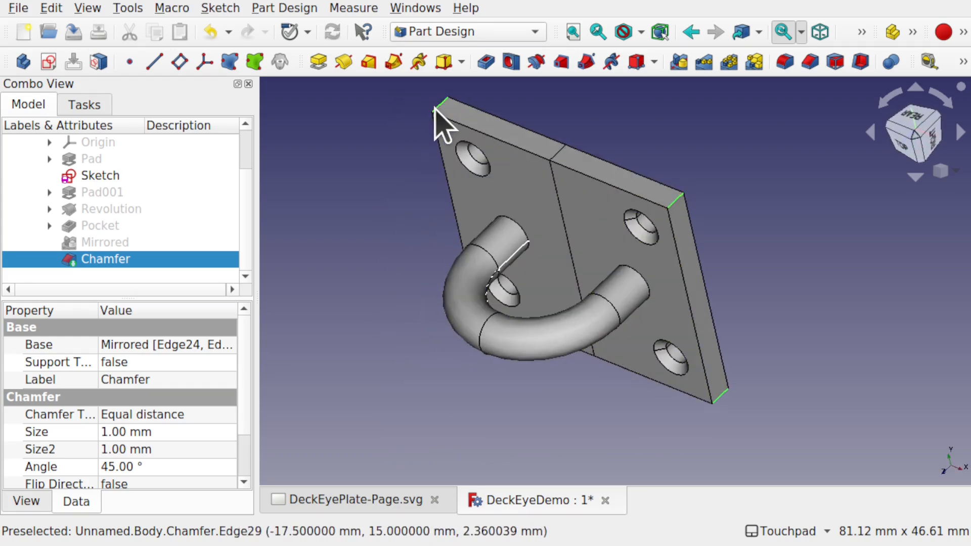
pyautogui.click(786, 63)
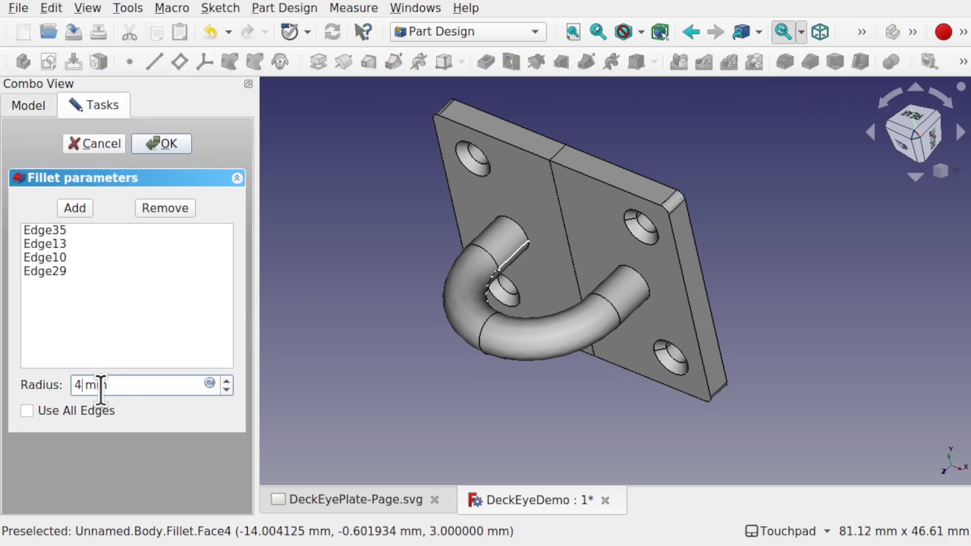
pyautogui.click(388, 509)
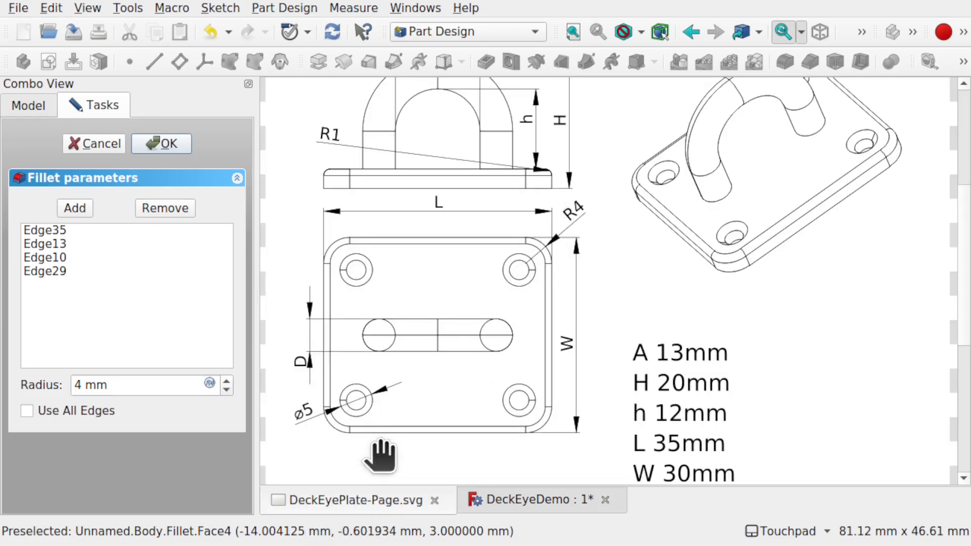
pyautogui.click(496, 507)
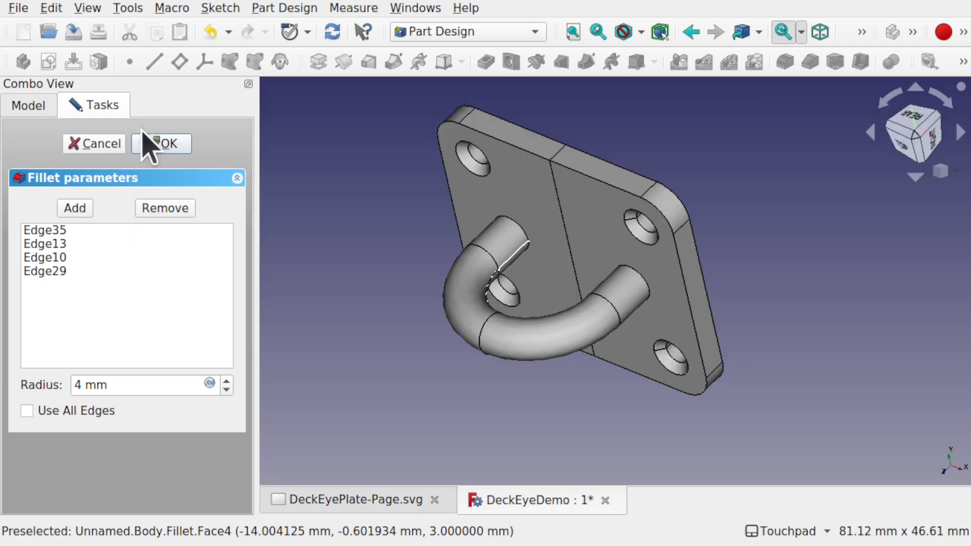
pyautogui.click(162, 143)
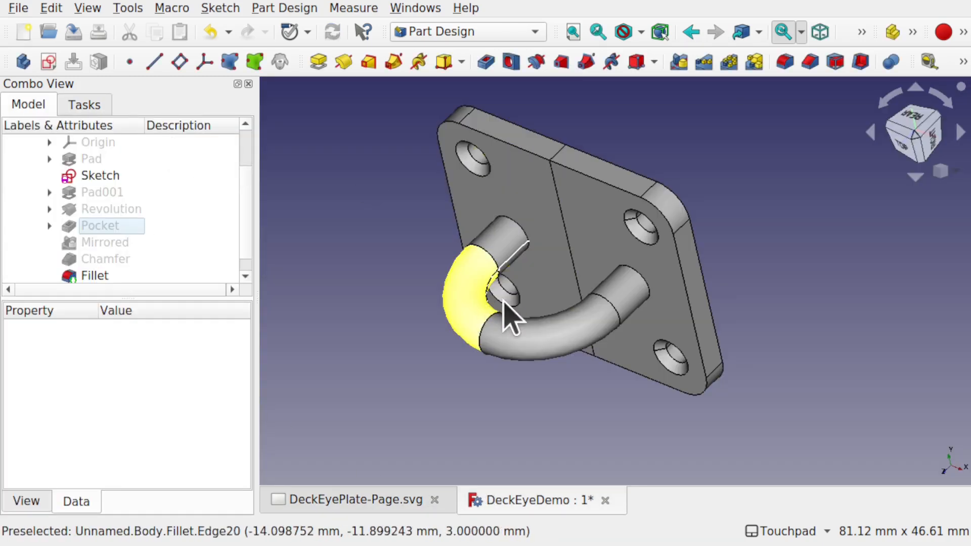
# Set Refine to true for the corner Fillet feature to remove the plate's centre seam.
pyautogui.press('2')
pyautogui.keyDown('alt'); pyautogui.moveTo(631, 248); pyautogui.dragTo(602, 176); pyautogui.keyUp('alt')
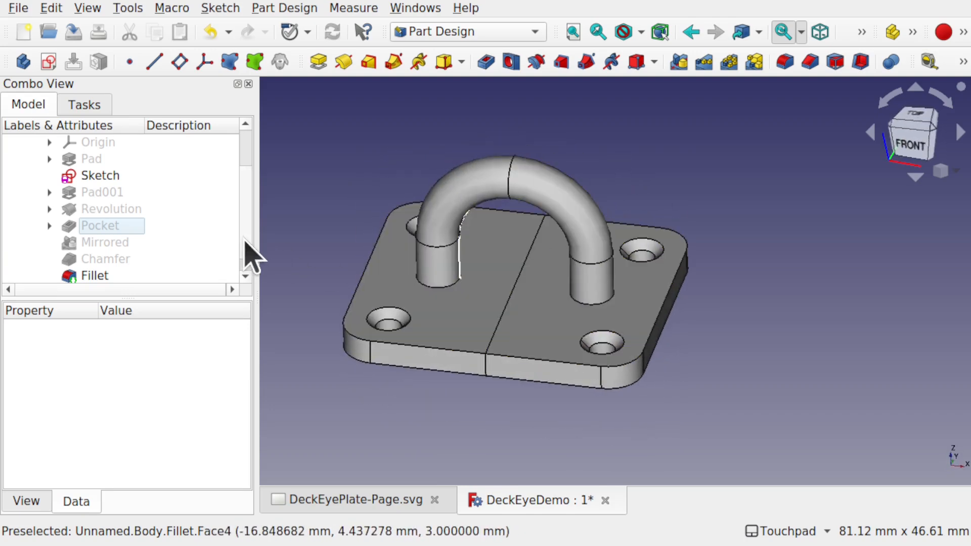
pyautogui.scroll(-1, 251, 256)
pyautogui.click(109, 260)
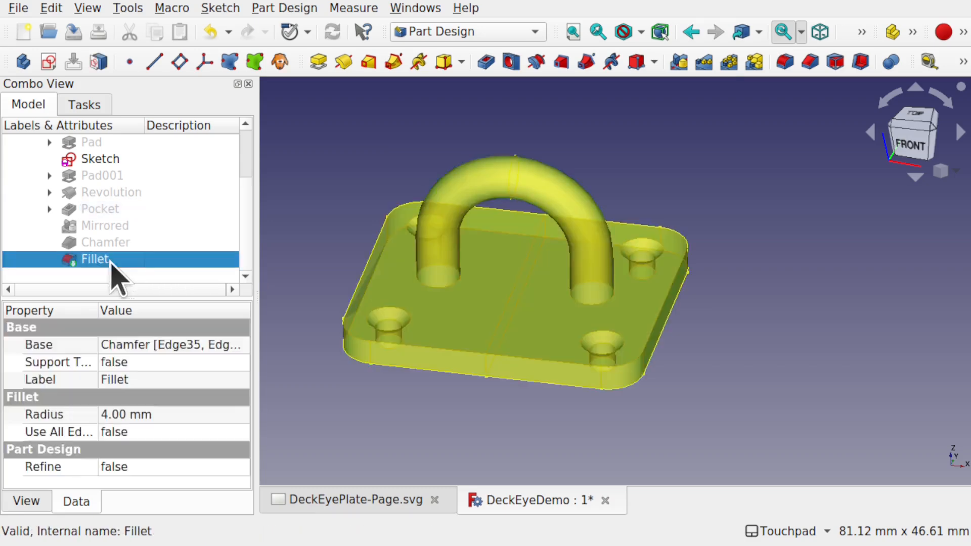
pyautogui.click(172, 466)
pyautogui.click(171, 463)
pyautogui.click(172, 487)
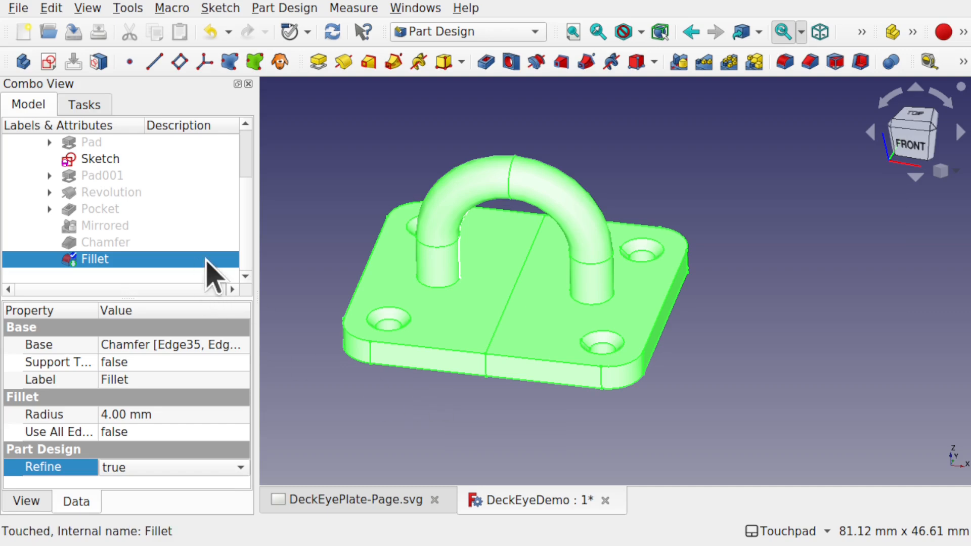
pyautogui.click(495, 412)
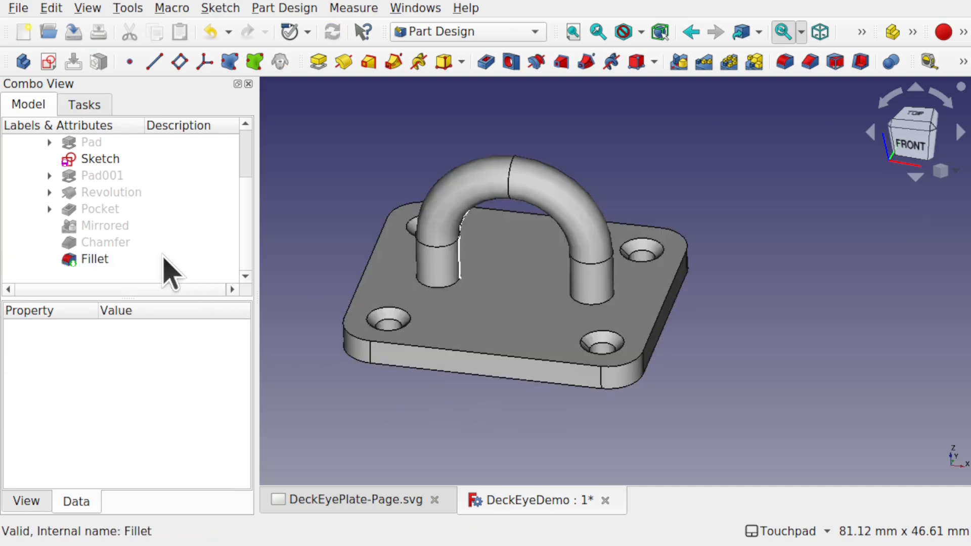
# Fillet all eight edges around the plate's upper outline with a 1 mm radius.
pyautogui.keyDown('alt'); pyautogui.moveTo(499, 410); pyautogui.dragTo(503, 451); pyautogui.keyUp('alt')
pyautogui.click(483, 404)
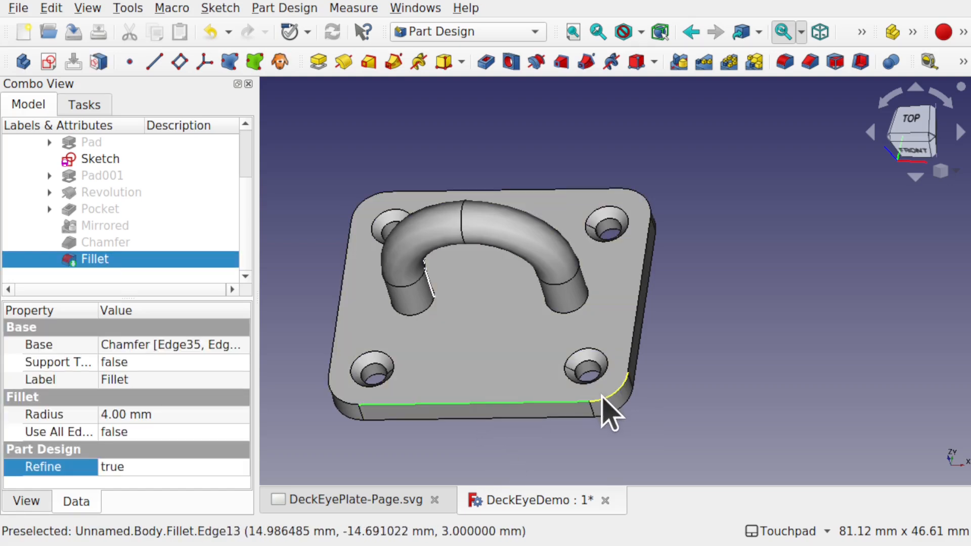
pyautogui.keyDown('ctrl'); pyautogui.click(602, 399); pyautogui.keyUp('ctrl')
pyautogui.keyDown('ctrl'); pyautogui.click(635, 337); pyautogui.keyUp('ctrl')
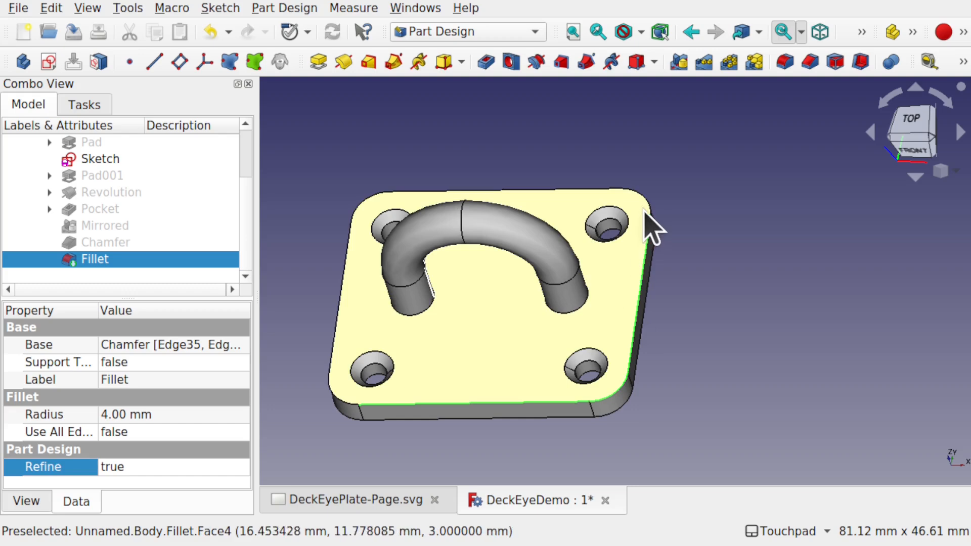
pyautogui.keyDown('ctrl'); pyautogui.click(647, 196); pyautogui.keyUp('ctrl')
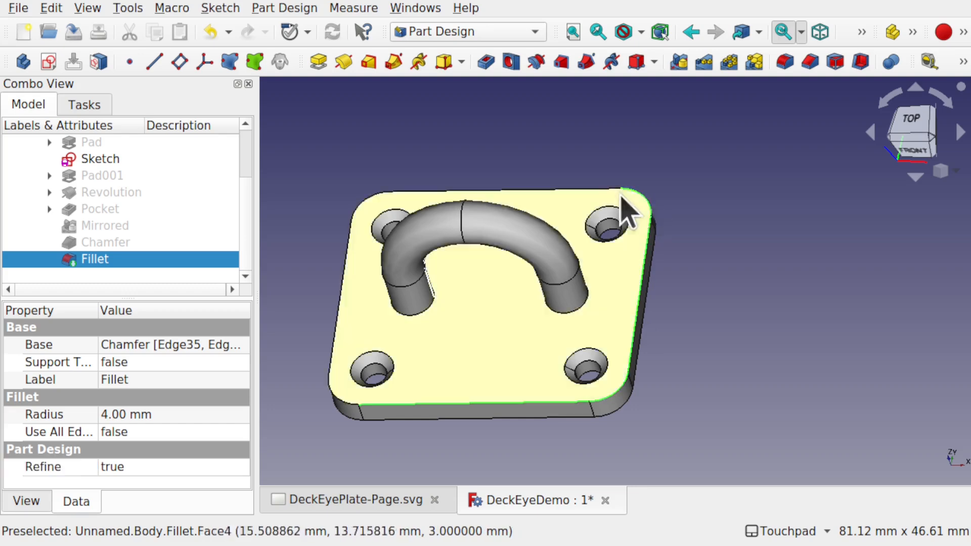
pyautogui.keyDown('ctrl'); pyautogui.click(602, 190); pyautogui.keyUp('ctrl')
pyautogui.keyDown('ctrl'); pyautogui.click(376, 195); pyautogui.keyUp('ctrl')
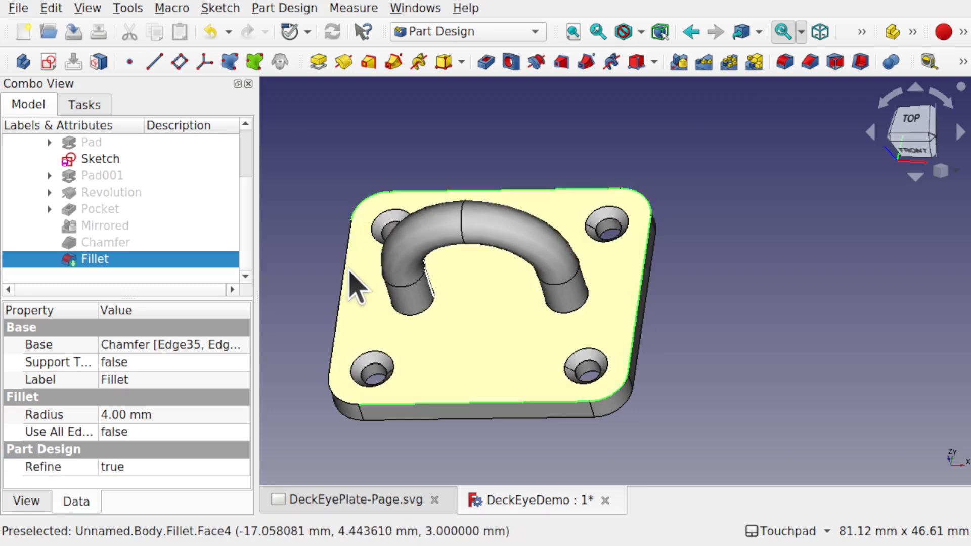
pyautogui.keyDown('ctrl'); pyautogui.click(337, 319); pyautogui.keyUp('ctrl')
pyautogui.keyDown('ctrl'); pyautogui.click(338, 398); pyautogui.keyUp('ctrl')
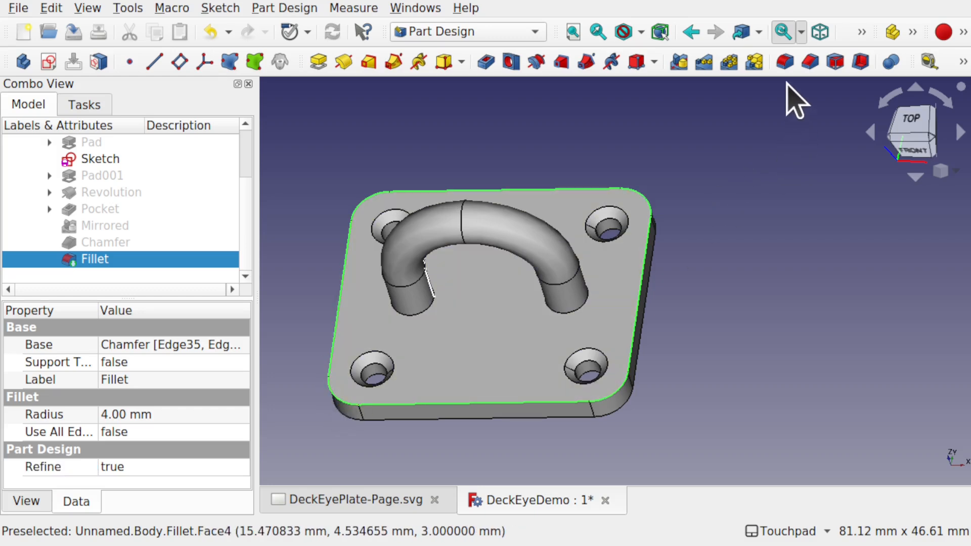
pyautogui.click(788, 67)
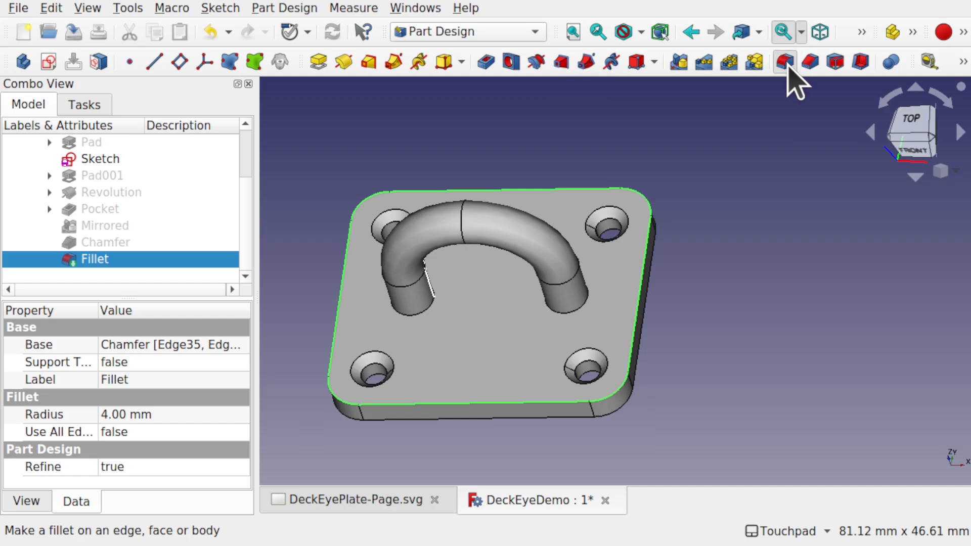
pyautogui.click(169, 144)
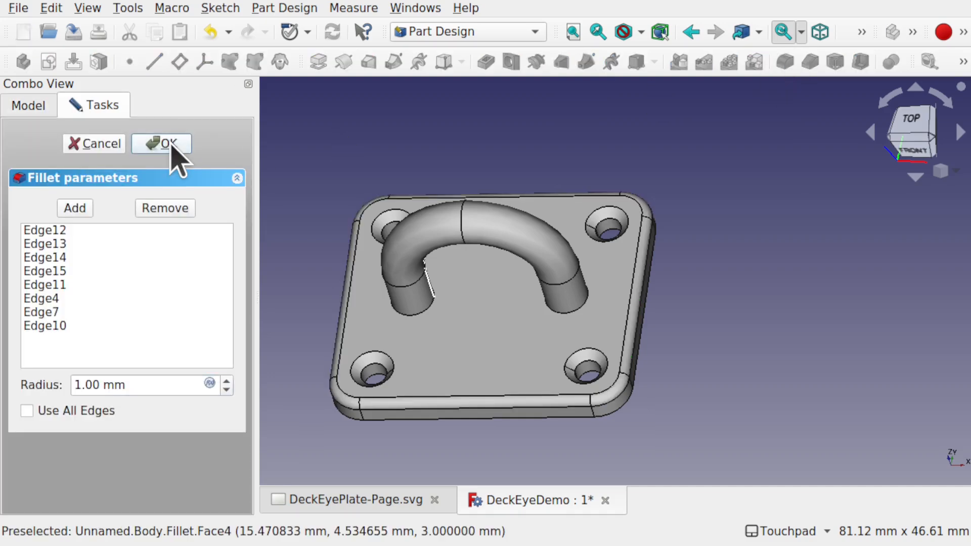
pyautogui.keyDown('alt'); pyautogui.moveTo(435, 293); pyautogui.dragTo(459, 320); pyautogui.keyUp('alt')
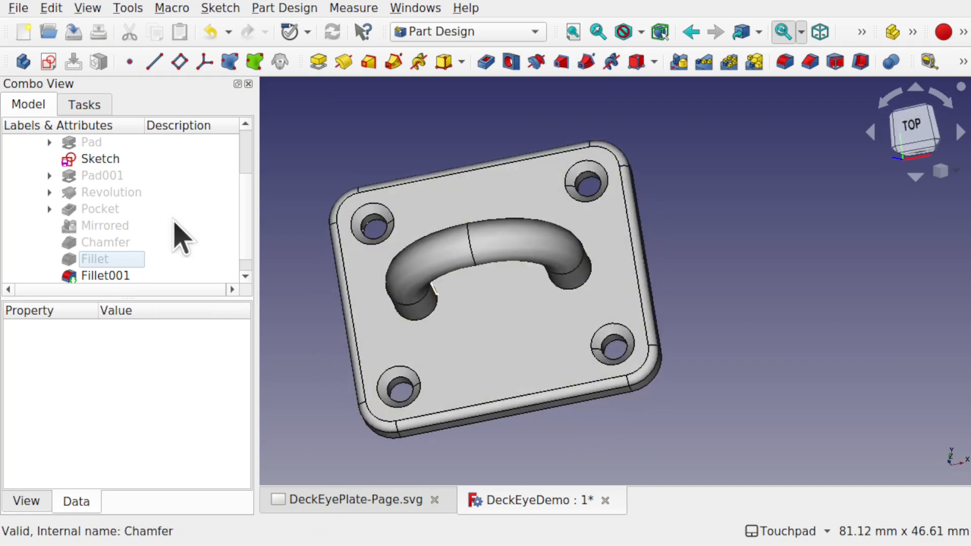
# Delete the Fillet001, Fillet, Chamfer, Mirrored and Pocket features from the body.
pyautogui.scroll(-1, 246, 255)
pyautogui.moveTo(244, 242); pyautogui.dragTo(240, 204)
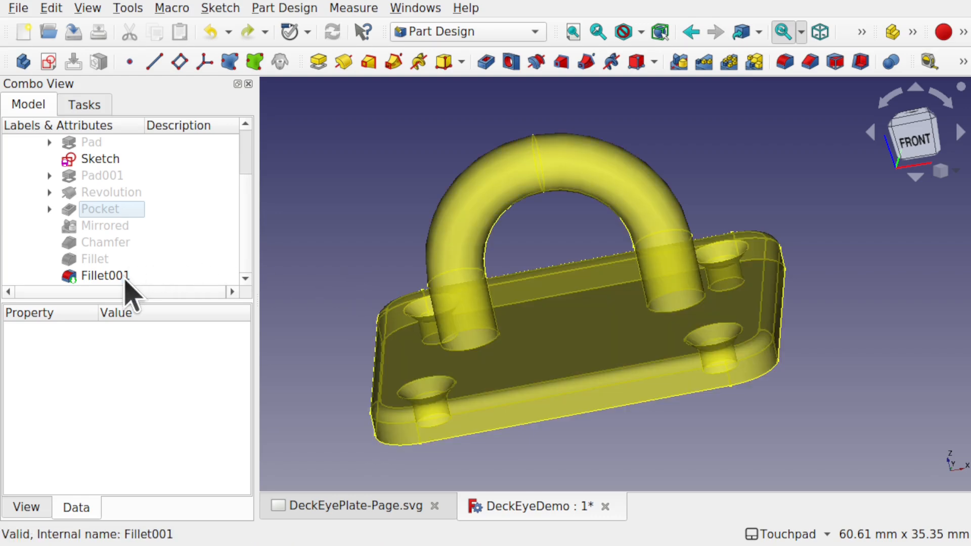
pyautogui.click(105, 276)
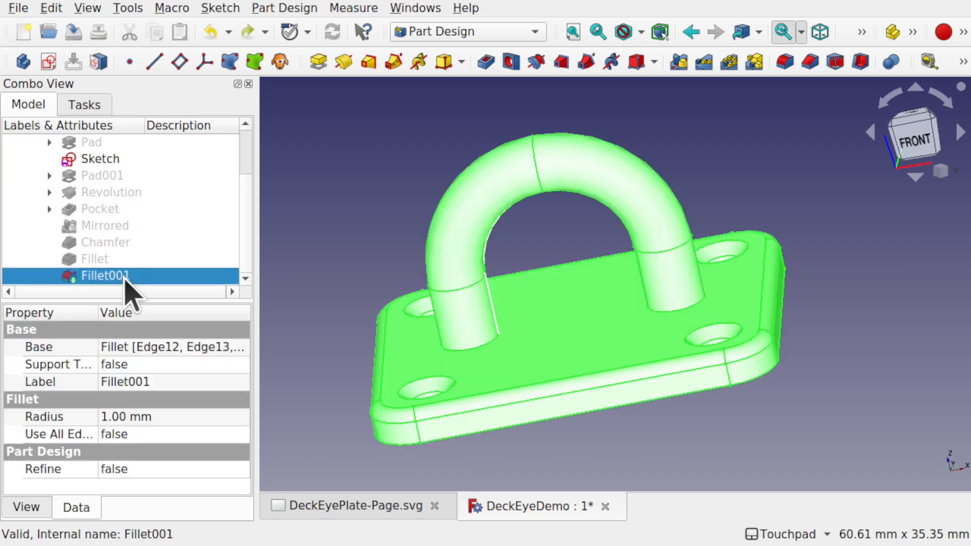
pyautogui.press('Delete')
pyautogui.click(104, 278)
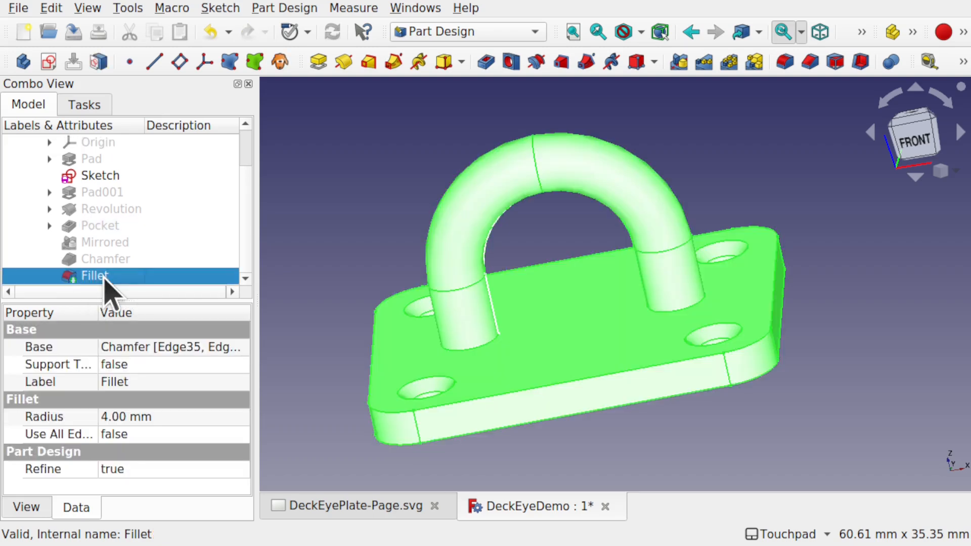
pyautogui.press('Delete')
pyautogui.click(105, 276)
pyautogui.press('Delete')
pyautogui.click(105, 275)
pyautogui.press('Delete')
pyautogui.click(105, 277)
pyautogui.press('Delete')
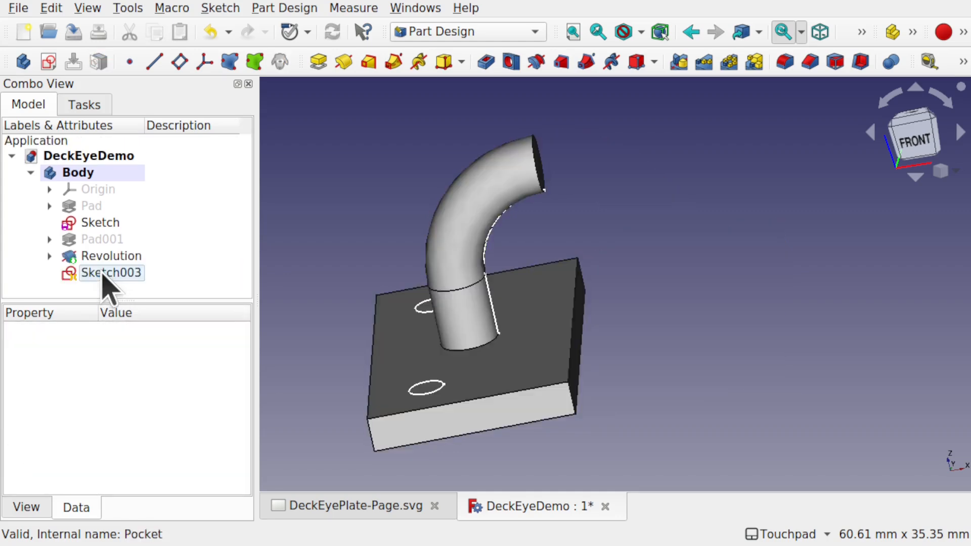
# Delete the hole sketch Sketch003 and the Revolution and Pad001 features, keeping the base Pad, Profile and Sketch.
pyautogui.click(115, 276)
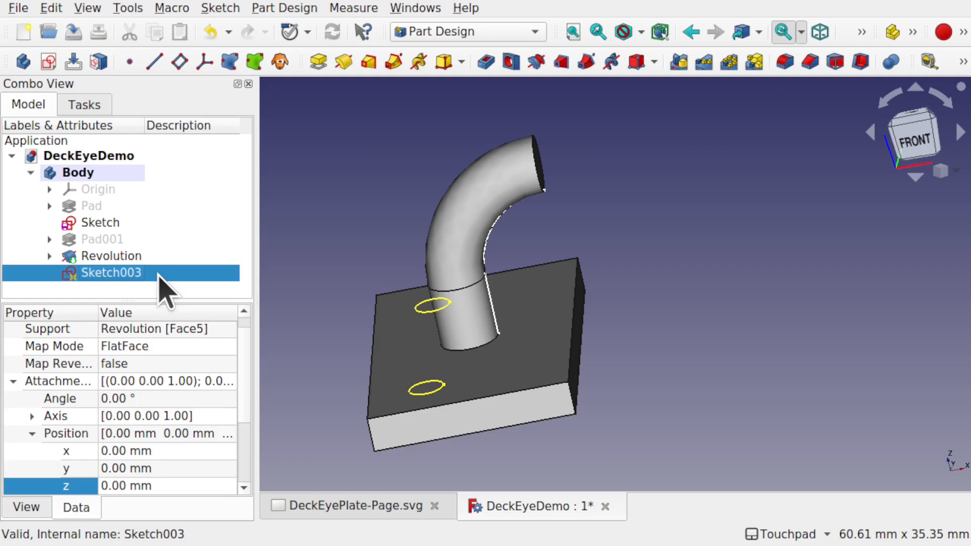
pyautogui.press('Delete')
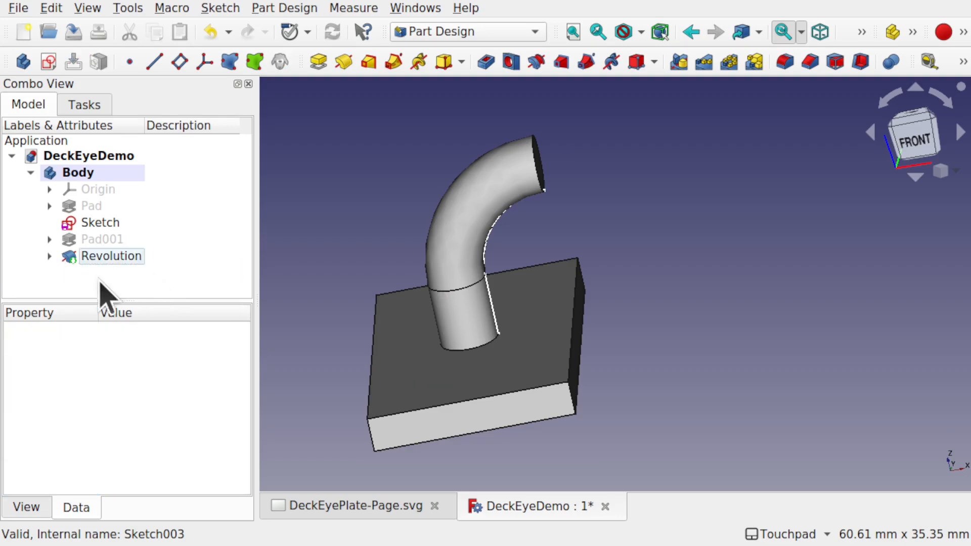
pyautogui.click(133, 256)
pyautogui.press('Delete')
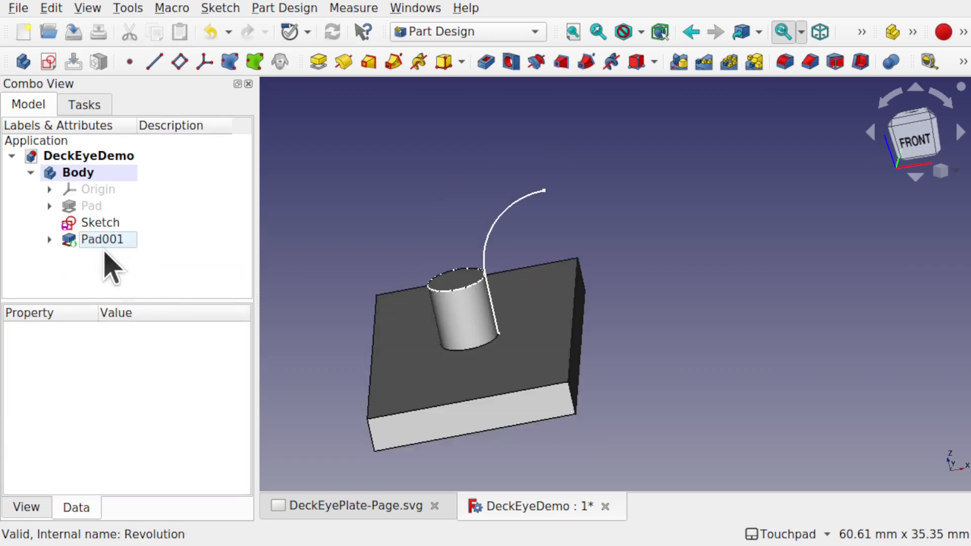
pyautogui.click(114, 241)
pyautogui.press('Delete')
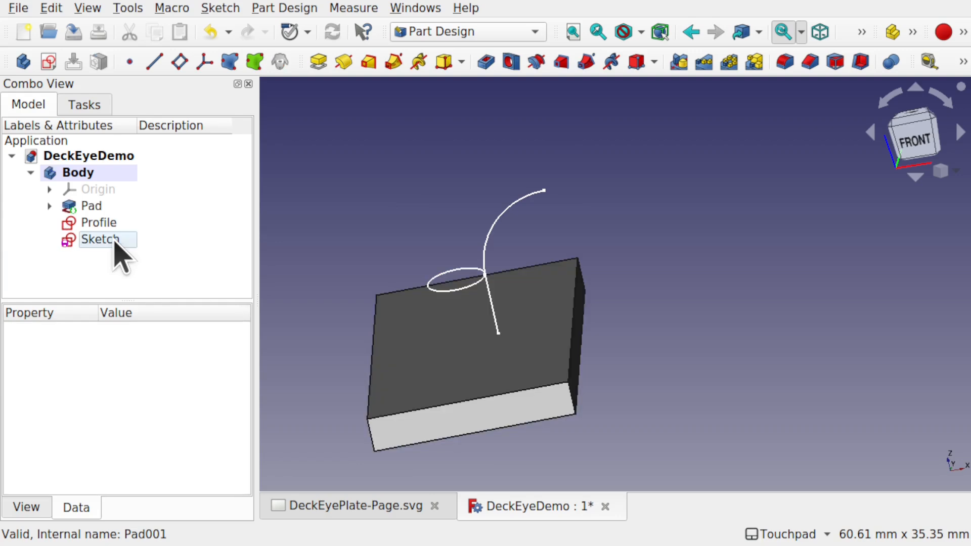
# Set the attachment offset's z position of the Profile circle sketch to 0 mm.
pyautogui.click(448, 291)
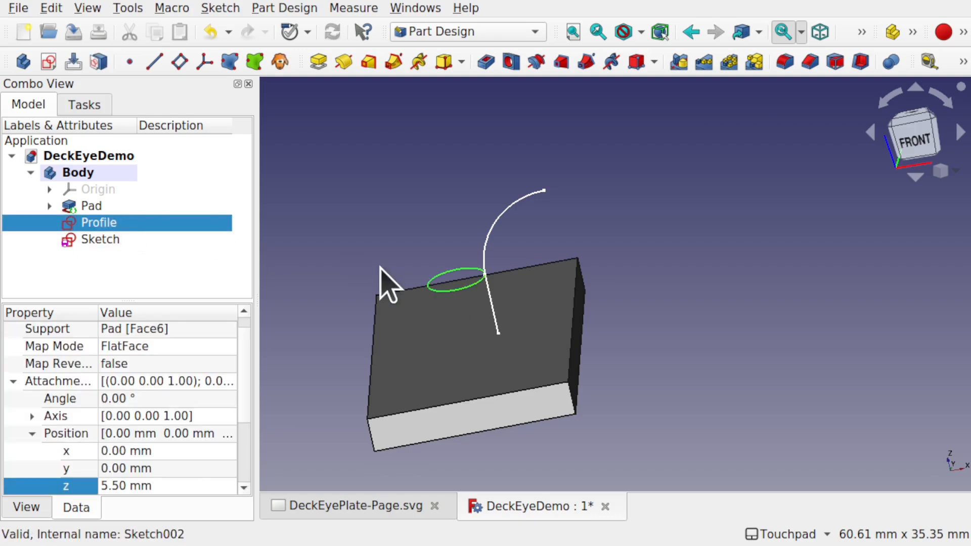
pyautogui.click(14, 382)
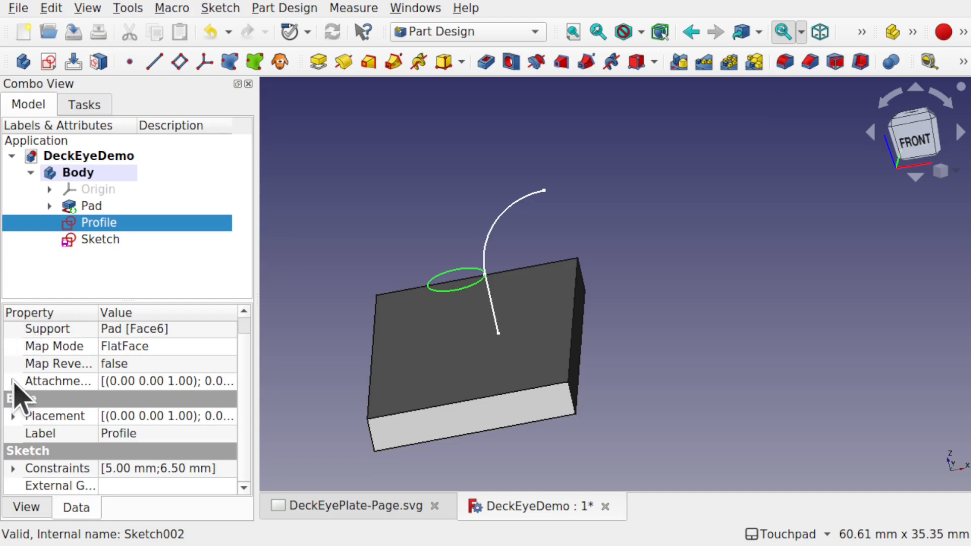
pyautogui.scroll(1, 103, 372)
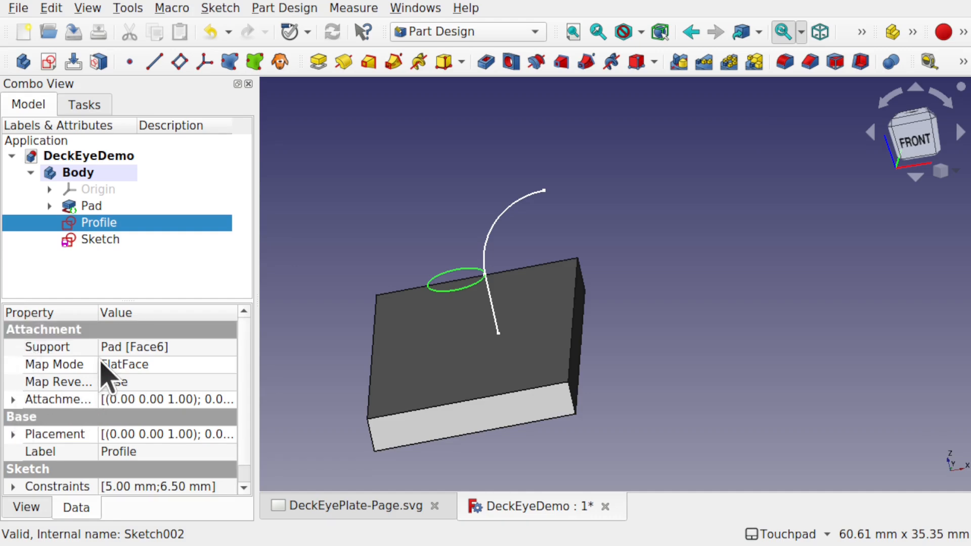
pyautogui.click(13, 400)
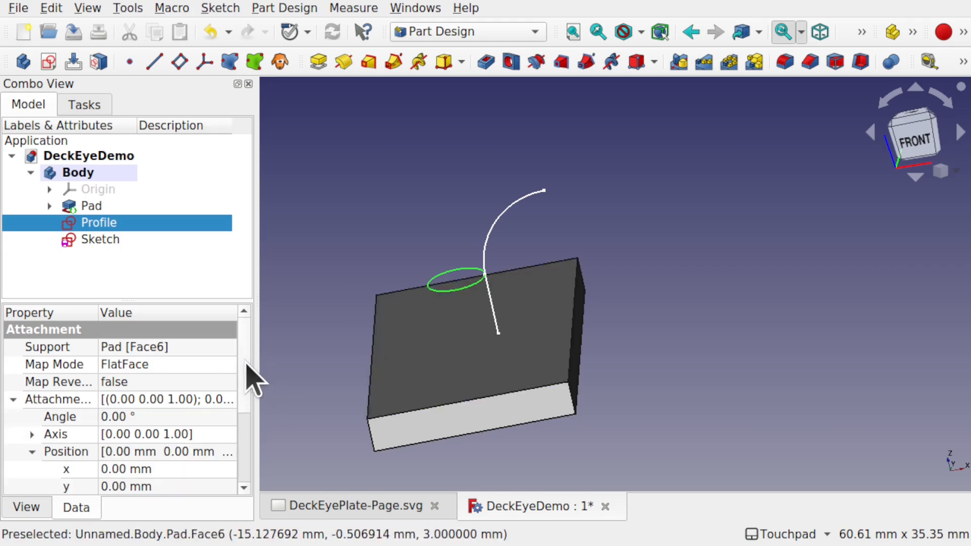
pyautogui.scroll(-2, 252, 382)
pyautogui.click(174, 398)
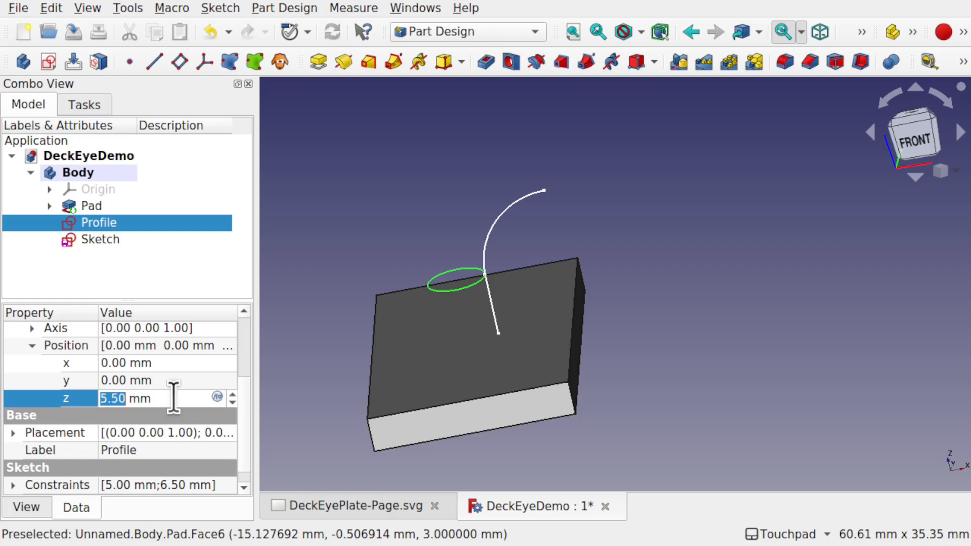
pyautogui.write('0')
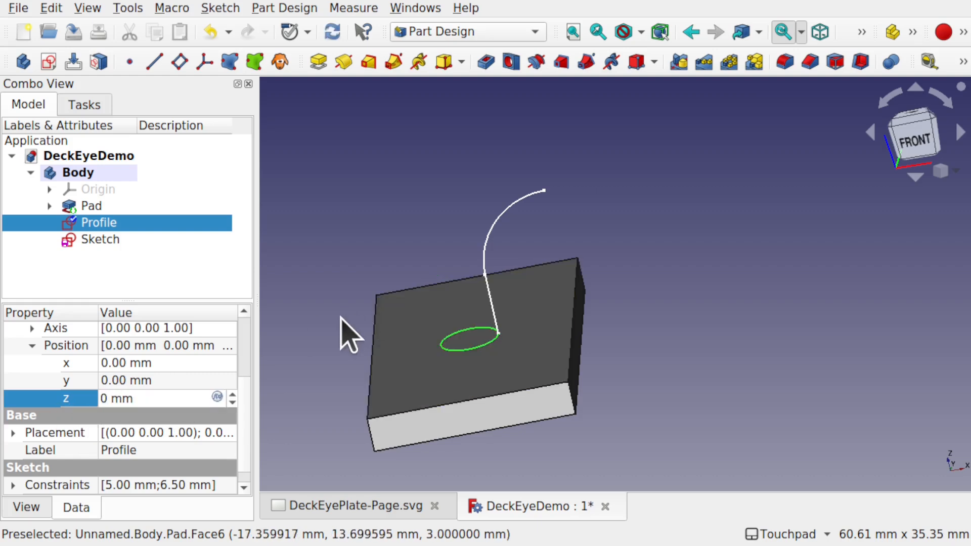
pyautogui.click(336, 342)
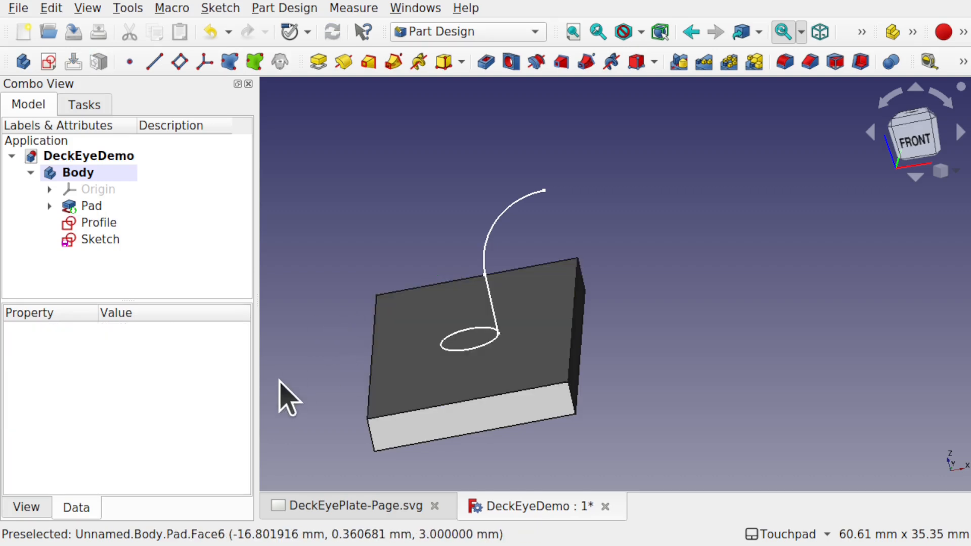
# Create an additive pipe that sweeps Profile along both the straight edge and the arc of Sketch.
pyautogui.click(113, 228)
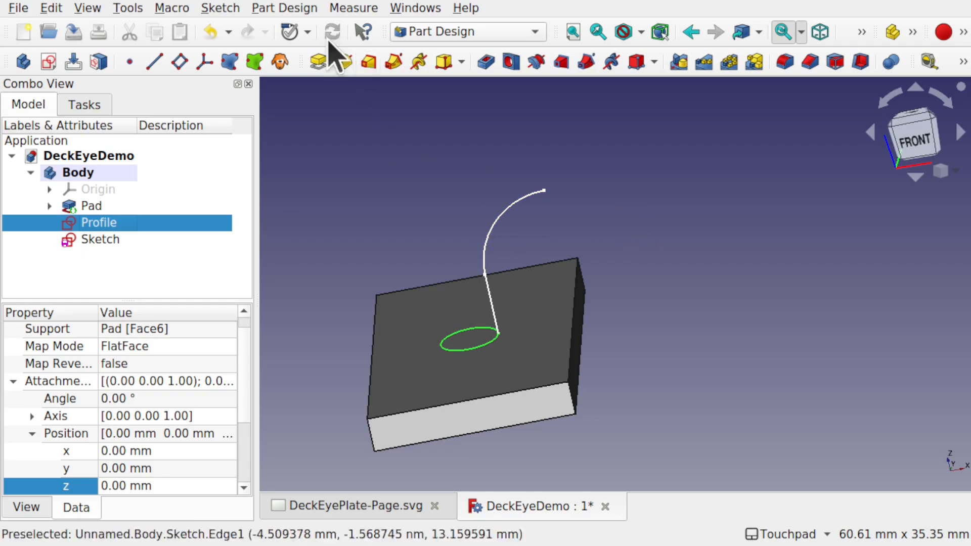
pyautogui.click(293, 7)
pyautogui.moveTo(413, 158)
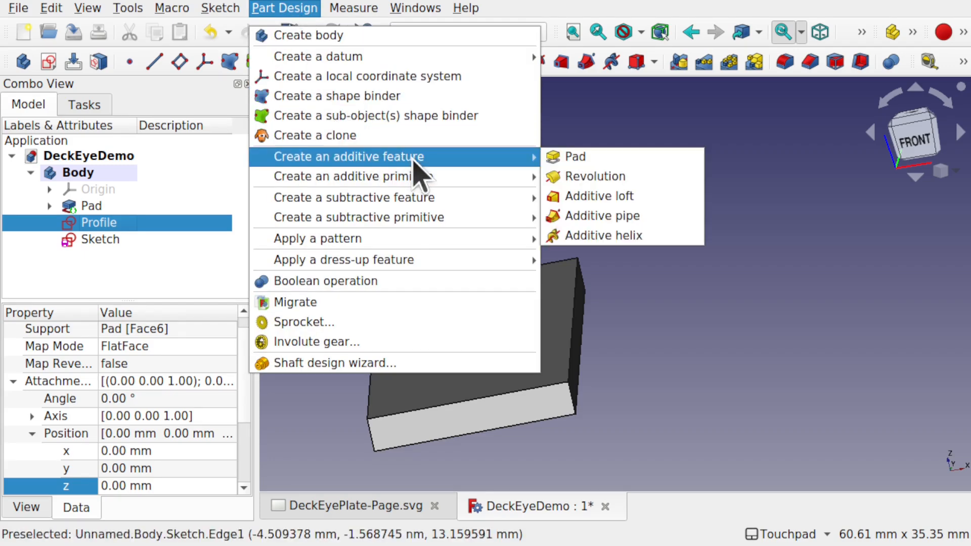
pyautogui.click(602, 216)
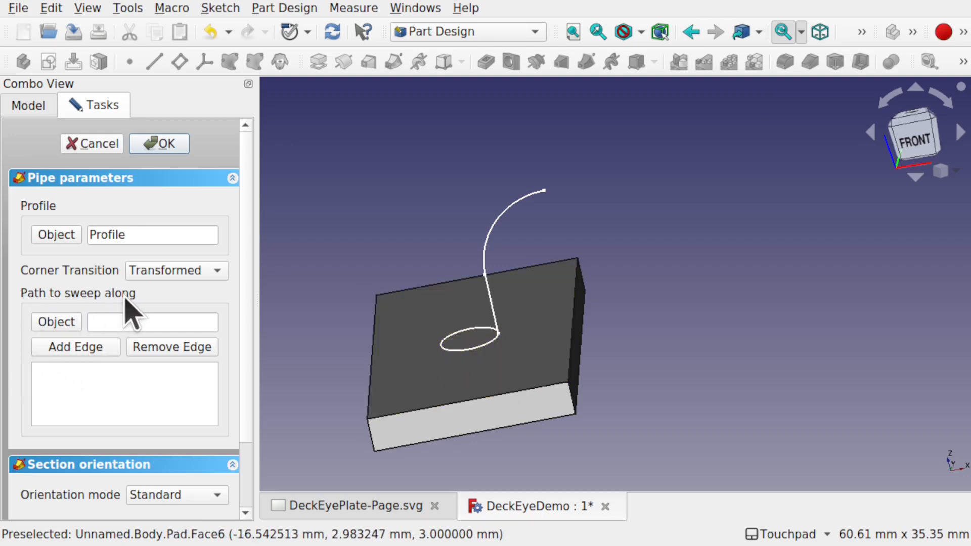
pyautogui.click(76, 347)
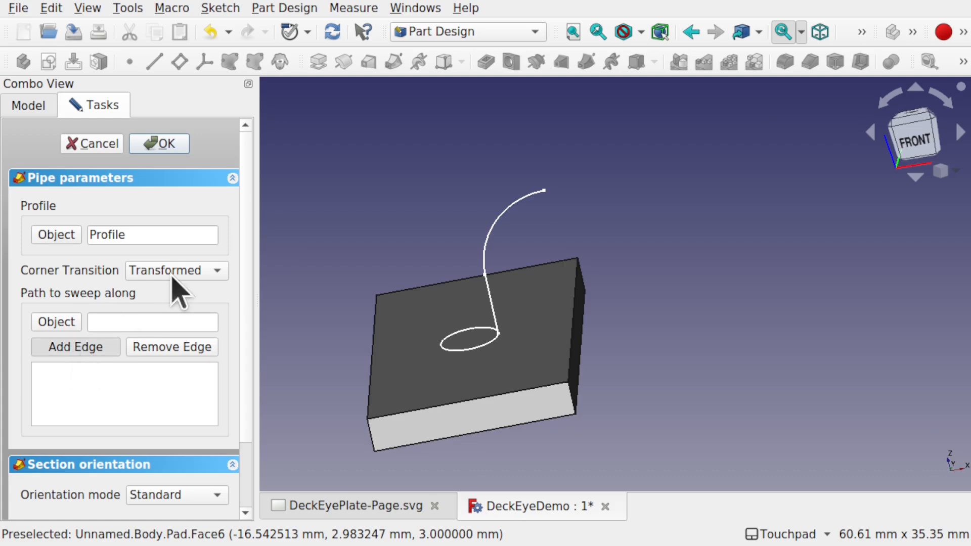
pyautogui.click(491, 303)
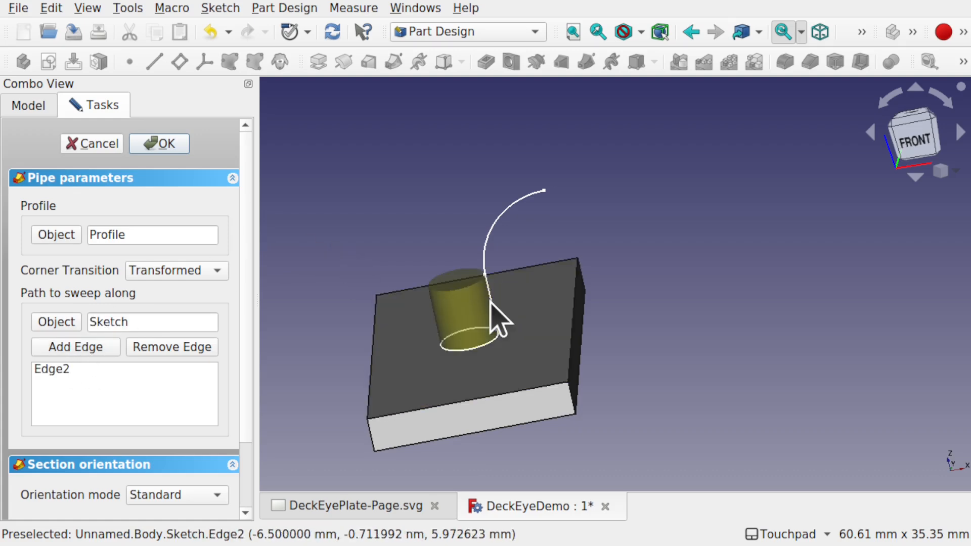
pyautogui.click(73, 349)
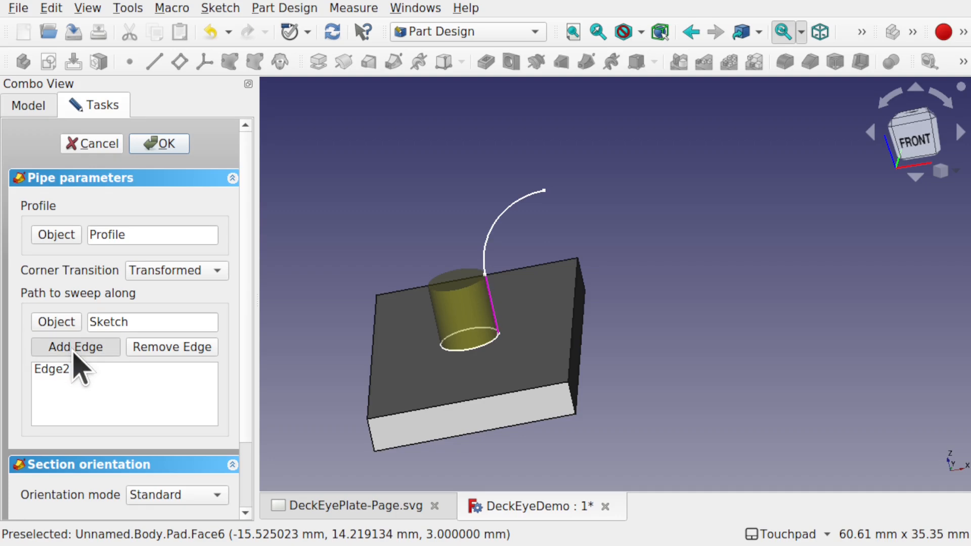
pyautogui.click(501, 212)
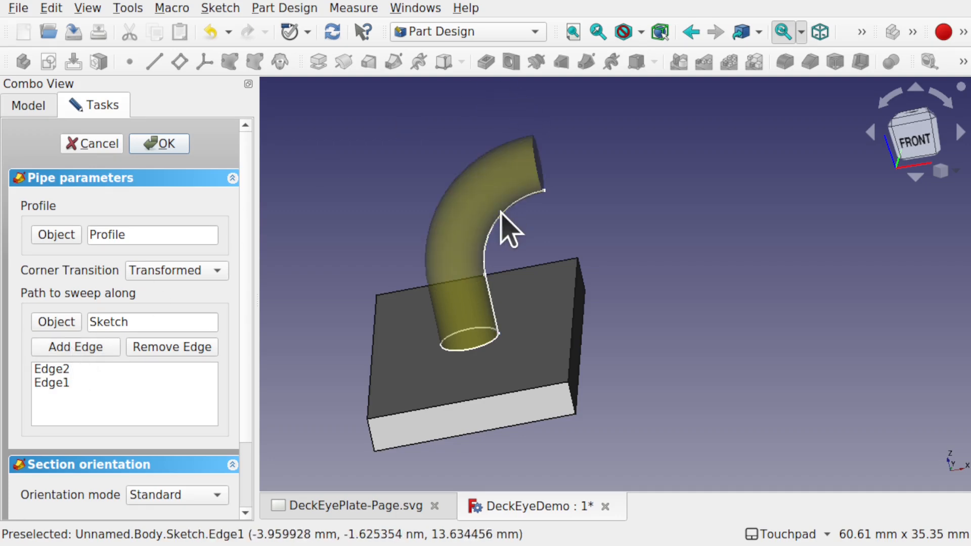
pyautogui.click(161, 144)
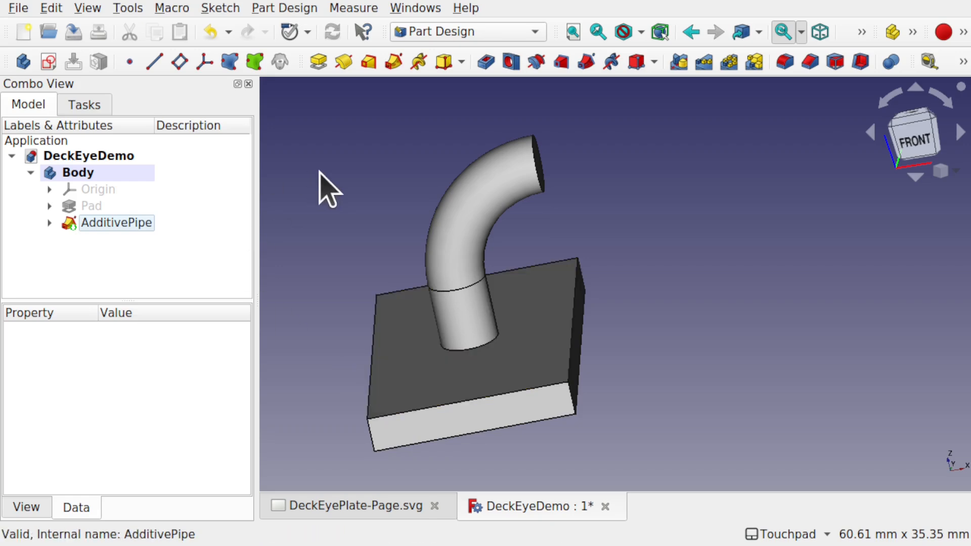
# Mirror the Pad and AdditivePipe features together about the vertical sketch axis to complete the plate and eye.
pyautogui.click(94, 210)
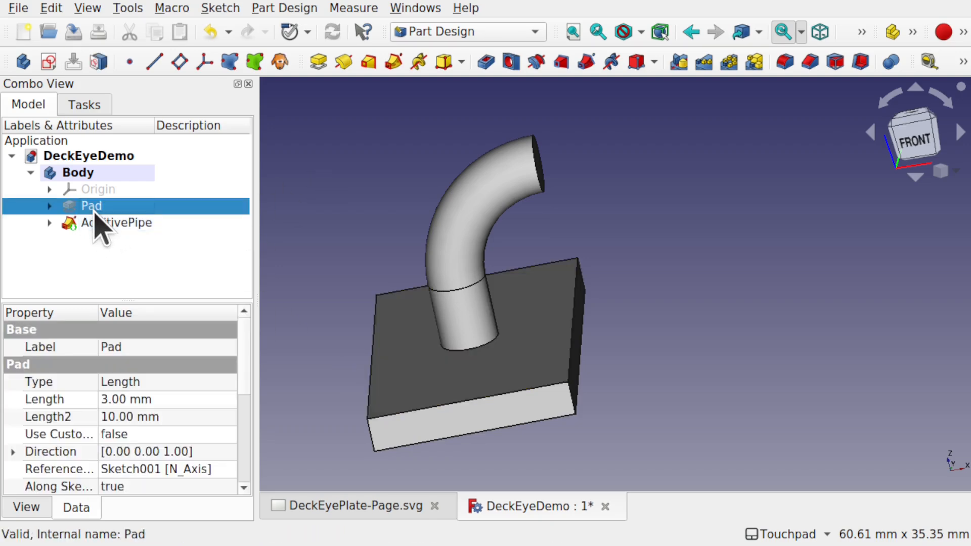
pyautogui.keyDown('ctrl'); pyautogui.click(135, 229); pyautogui.keyUp('ctrl')
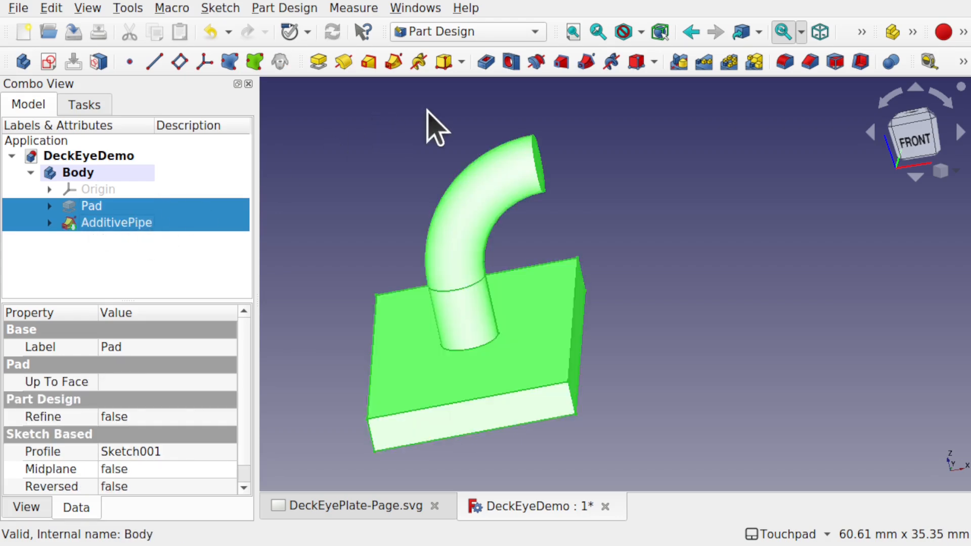
pyautogui.click(679, 61)
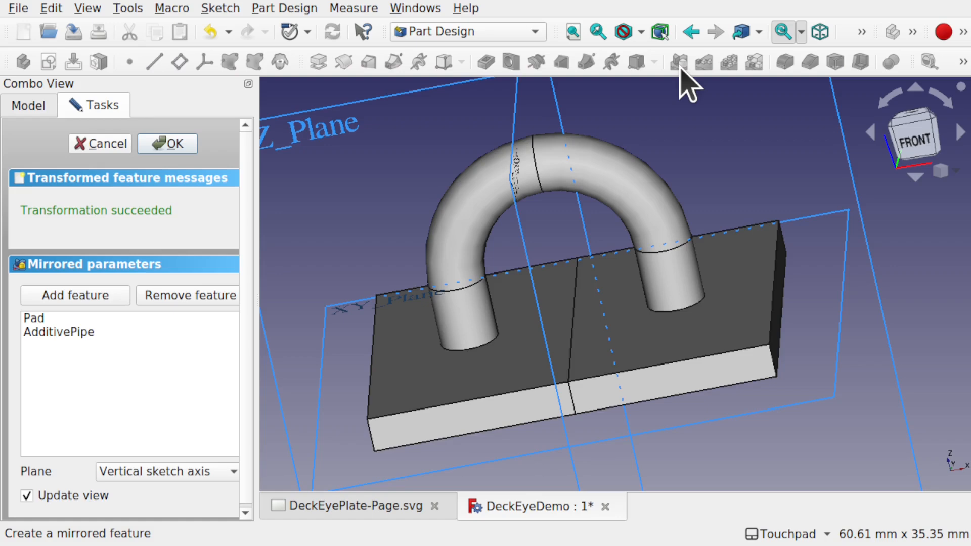
pyautogui.keyDown('shift'); pyautogui.moveTo(640, 145); pyautogui.dragTo(655, 180); pyautogui.keyUp('shift')
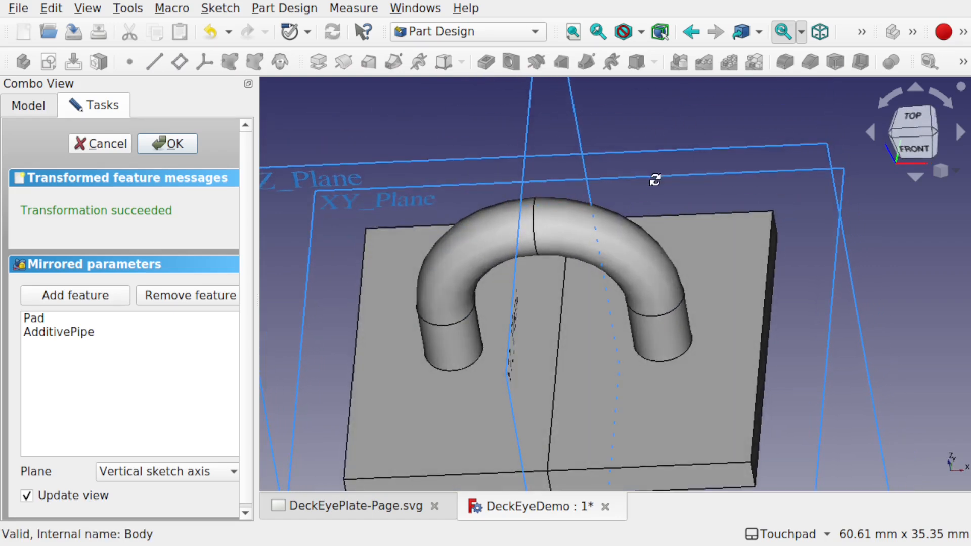
pyautogui.click(172, 145)
pyautogui.moveTo(506, 315); pyautogui.dragTo(538, 250, button='middle')
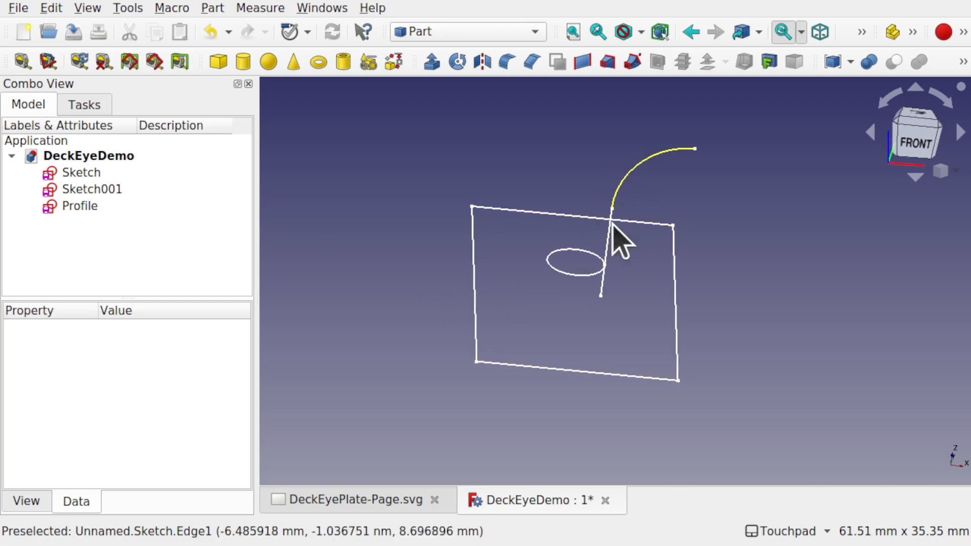
# Extrude the rectangular base sketch Sketch001 along its normal by 3 mm.
pyautogui.moveTo(619, 211)
pyautogui.keyDown('shift'); pyautogui.mouseDown()
pyautogui.moveTo(616, 171)
pyautogui.moveTo(611, 202)
pyautogui.mouseUp(); pyautogui.keyUp('shift')
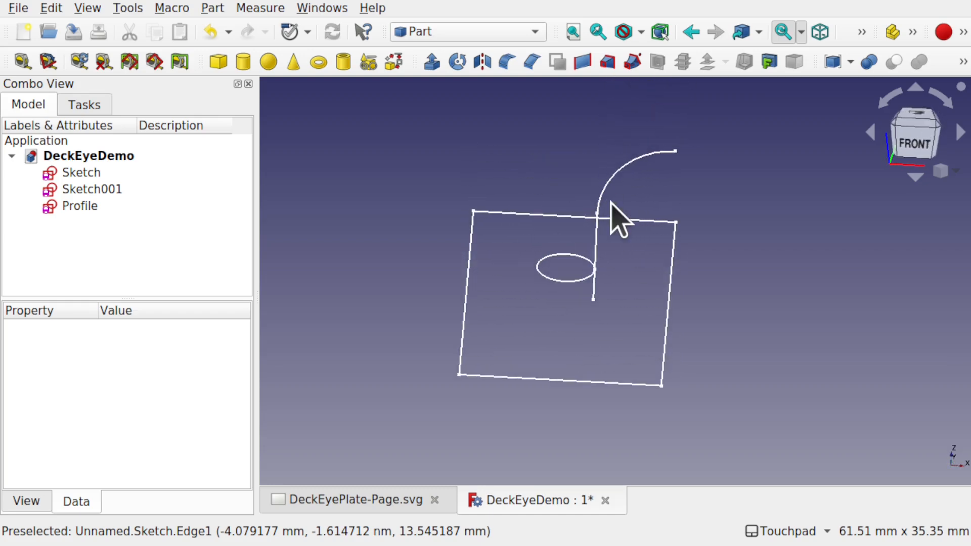
pyautogui.click(546, 215)
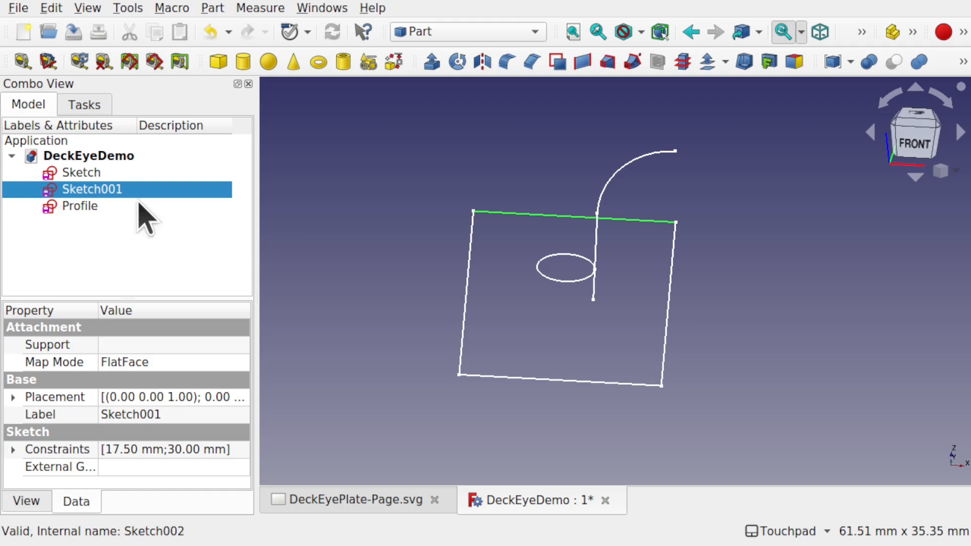
pyautogui.click(436, 70)
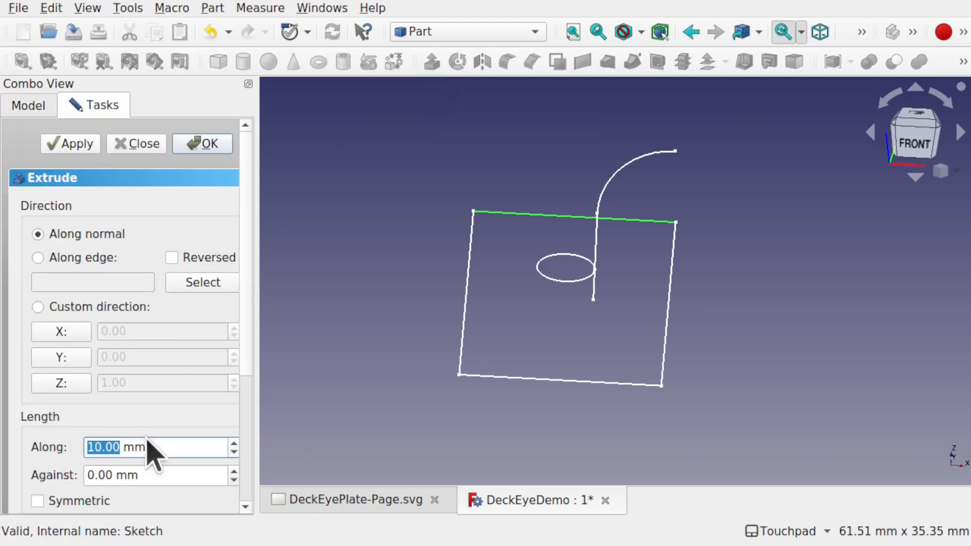
pyautogui.write('3')
pyautogui.press('Return')
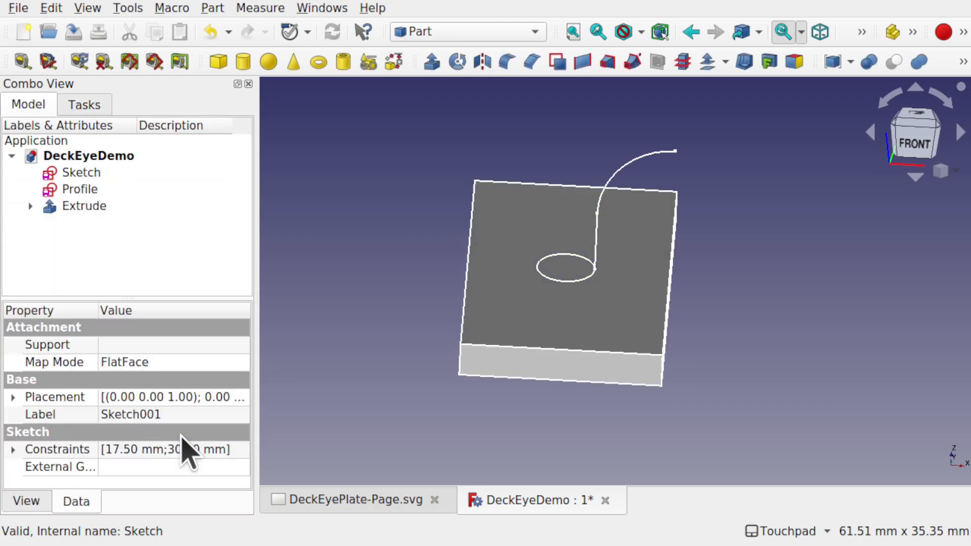
# Open the path sketch named Sketch, examine the dimension of its straight vertical segment, and close the sketch.
pyautogui.moveTo(530, 405)
pyautogui.keyDown('shift'); pyautogui.mouseDown()
pyautogui.moveTo(535, 382)
pyautogui.moveTo(520, 399)
pyautogui.mouseUp(); pyautogui.keyUp('shift')
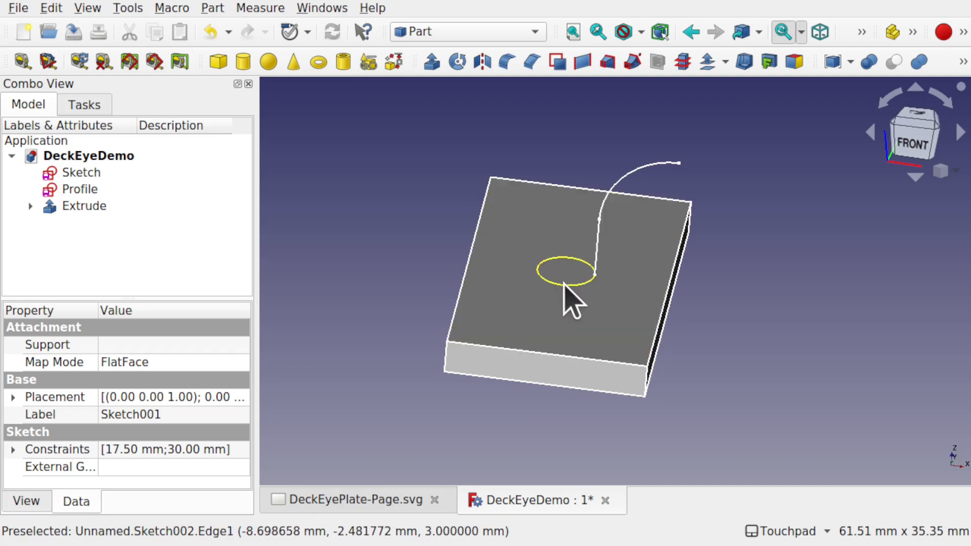
pyautogui.click(80, 191)
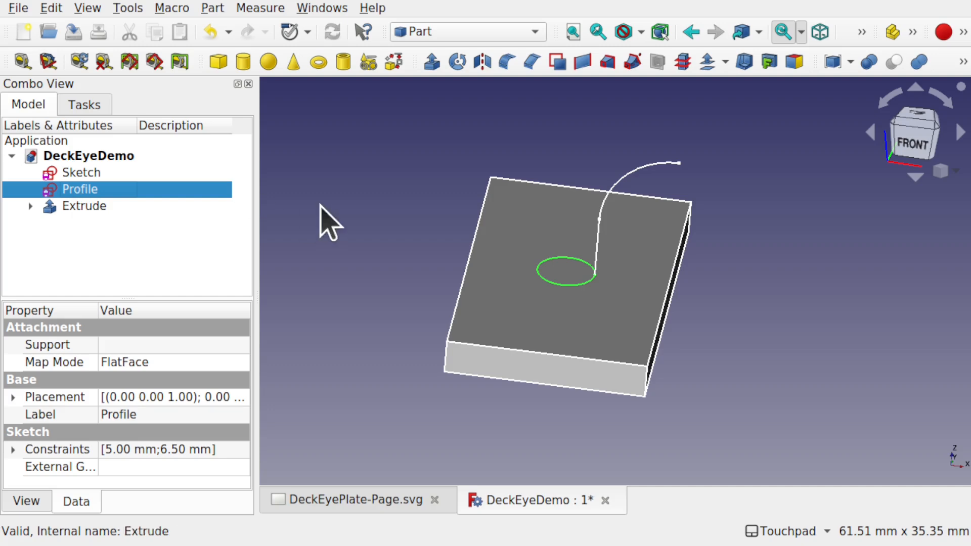
pyautogui.click(85, 174)
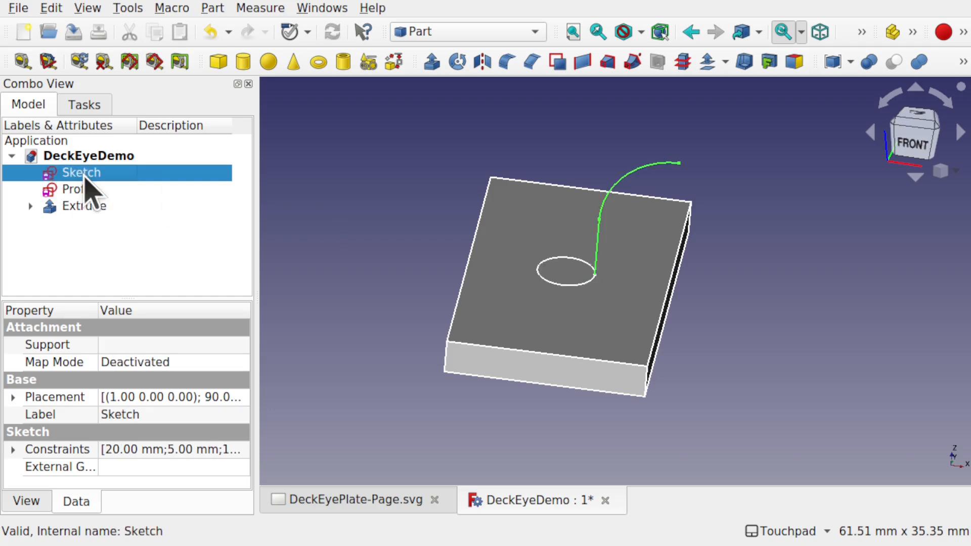
pyautogui.doubleClick(84, 178)
pyautogui.keyDown('shift'); pyautogui.moveTo(590, 239); pyautogui.dragTo(569, 325); pyautogui.keyUp('shift')
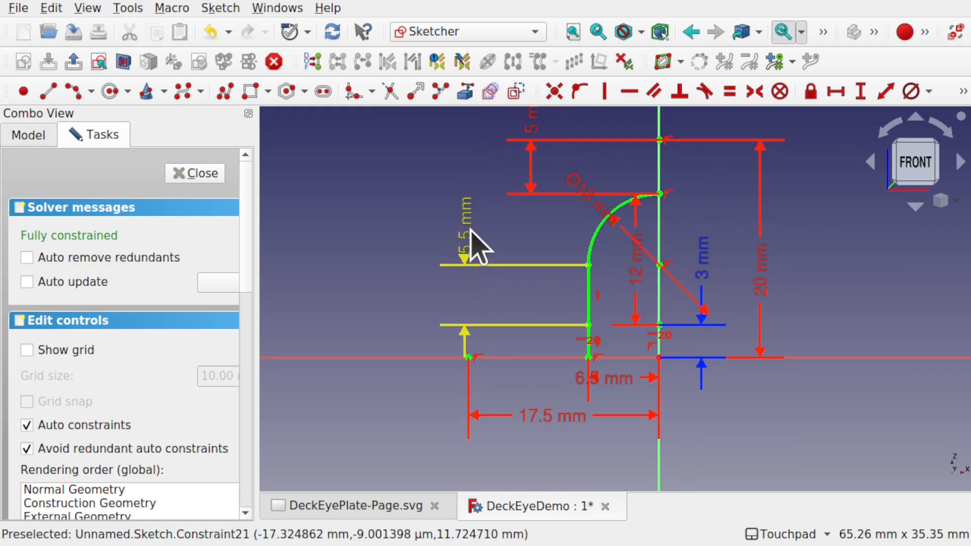
pyautogui.click(196, 174)
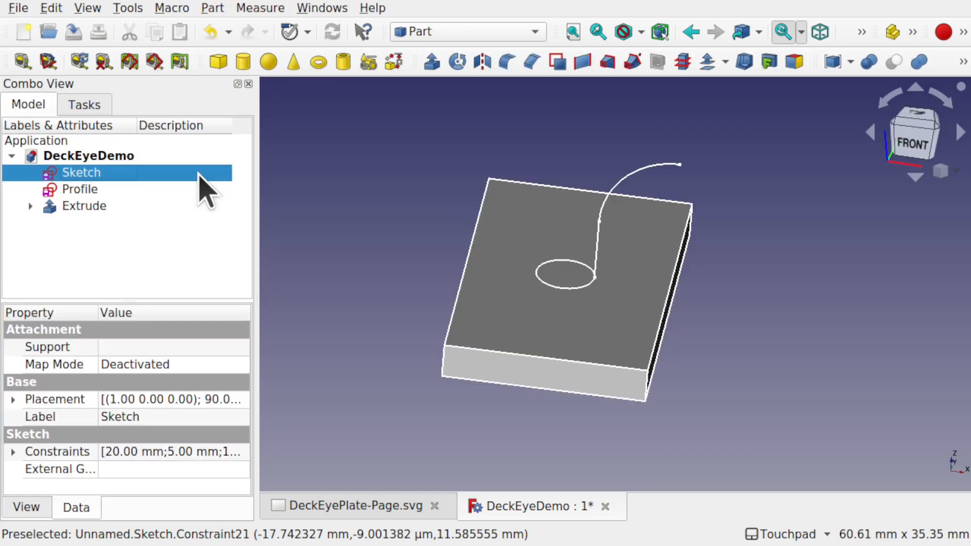
# Set the Profile circle sketch's placement position z to 5.5 mm.
pyautogui.click(563, 287)
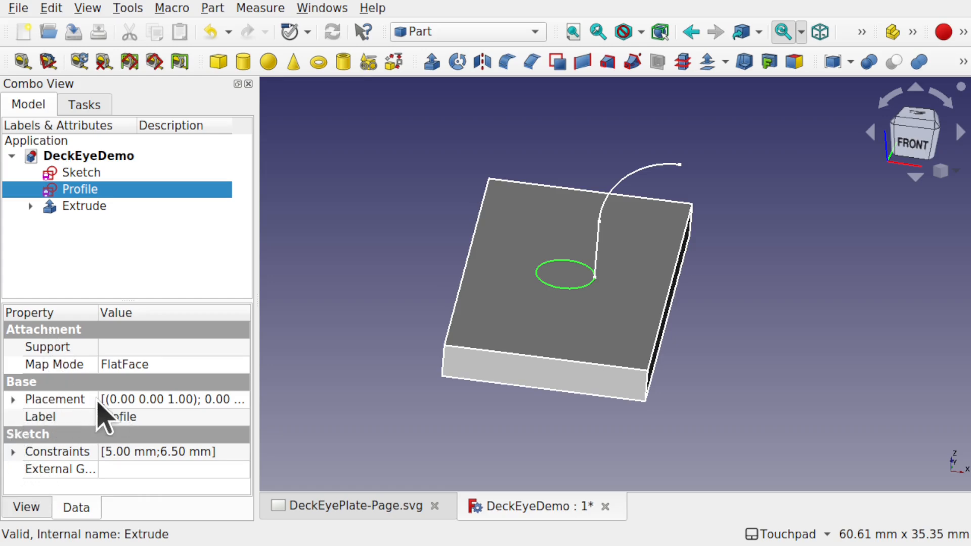
pyautogui.click(14, 400)
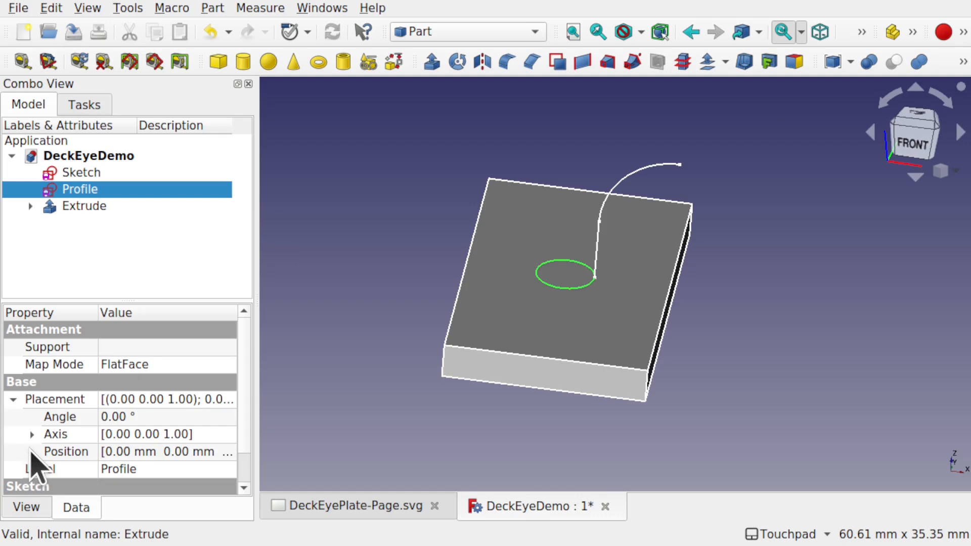
pyautogui.click(32, 452)
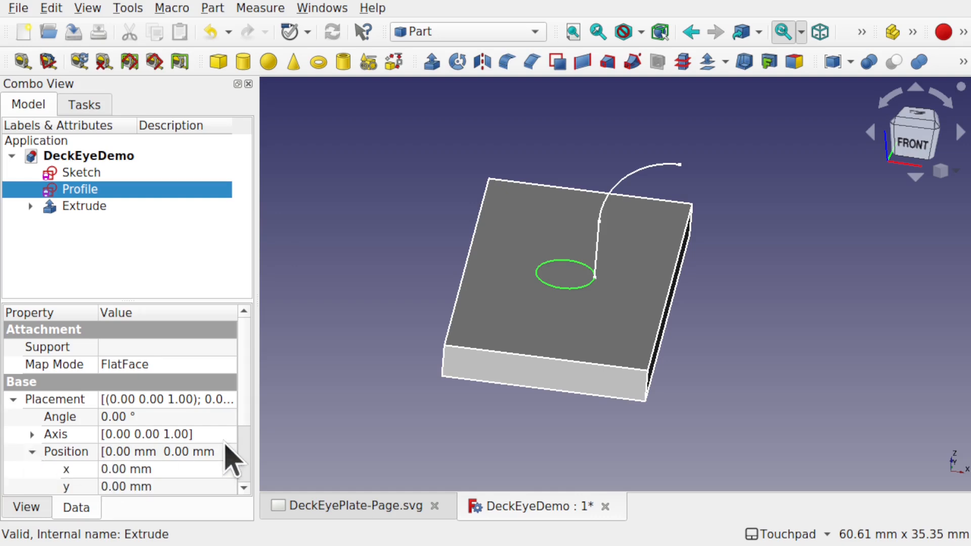
pyautogui.moveTo(247, 395); pyautogui.dragTo(249, 434)
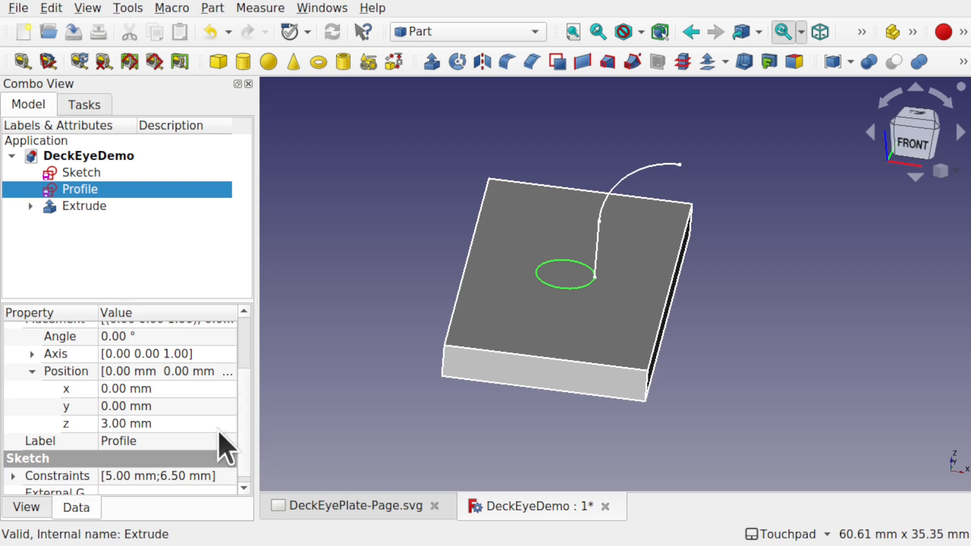
pyautogui.click(195, 424)
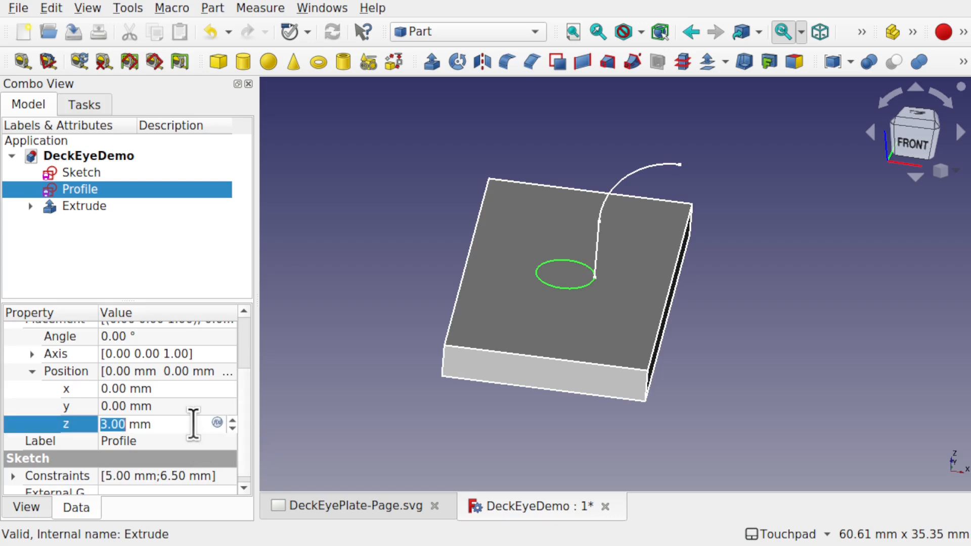
pyautogui.write('5.5')
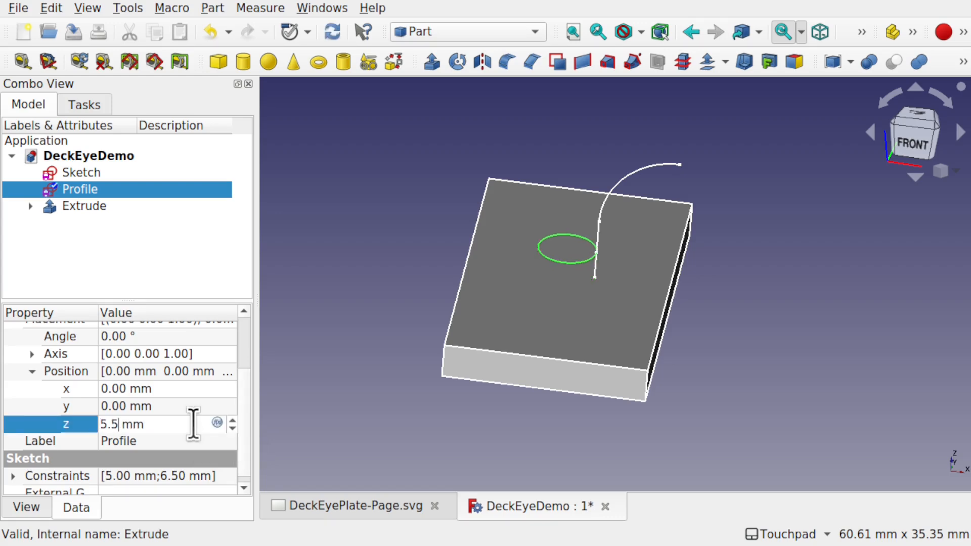
# Set the Profile circle sketch's placement position z to 8.5 mm.
pyautogui.keyDown('alt'); pyautogui.moveTo(582, 293); pyautogui.dragTo(598, 249); pyautogui.keyUp('alt')
pyautogui.click(101, 425)
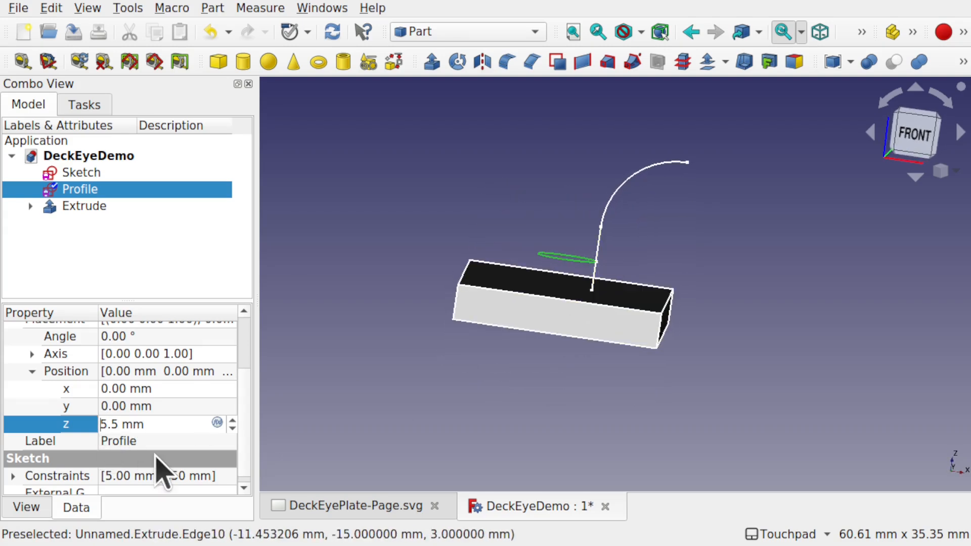
pyautogui.press('BackSpace')
pyautogui.write('8')
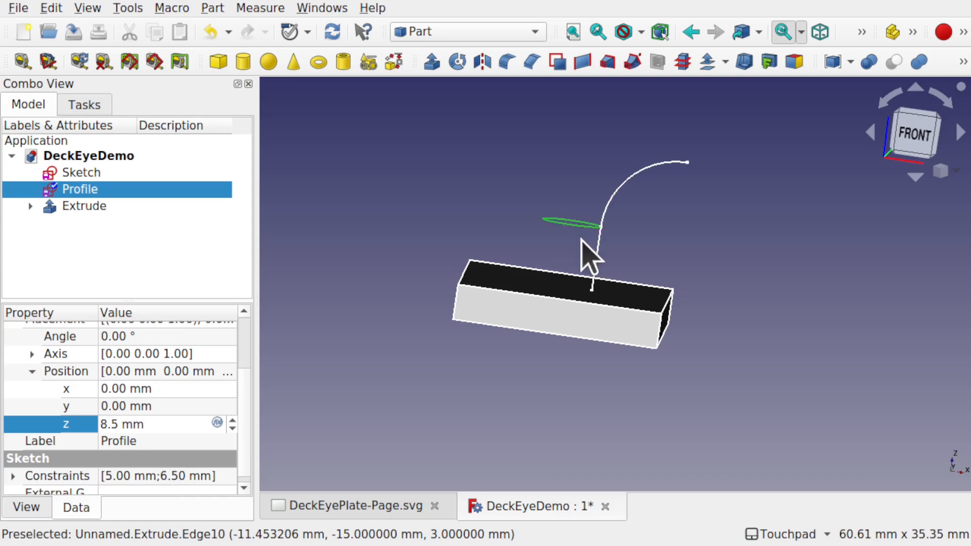
pyautogui.keyDown('shift'); pyautogui.moveTo(689, 236); pyautogui.dragTo(605, 253); pyautogui.keyUp('shift')
pyautogui.click(632, 253)
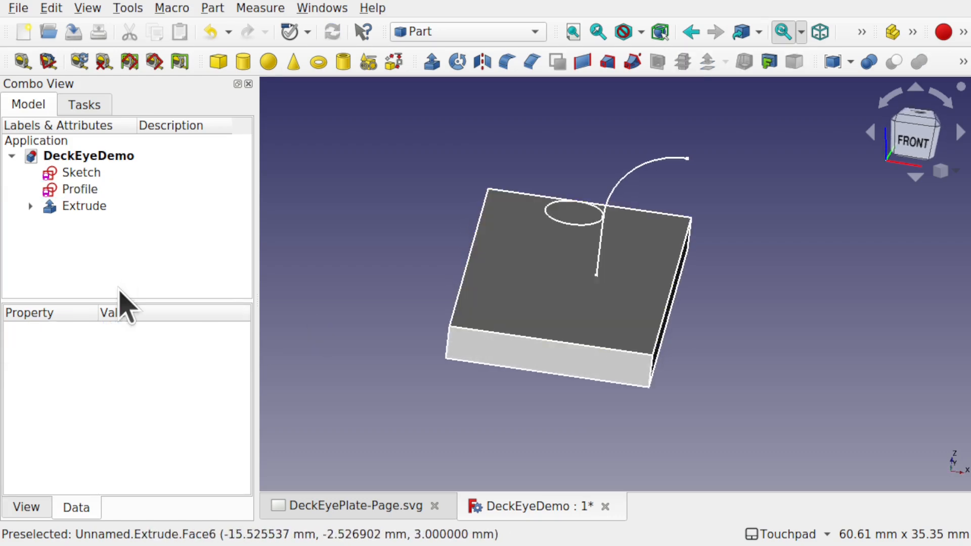
# Extrude the Profile circle along the straight vertical edge of Sketch, with the along and against lengths at 0 mm.
pyautogui.click(572, 223)
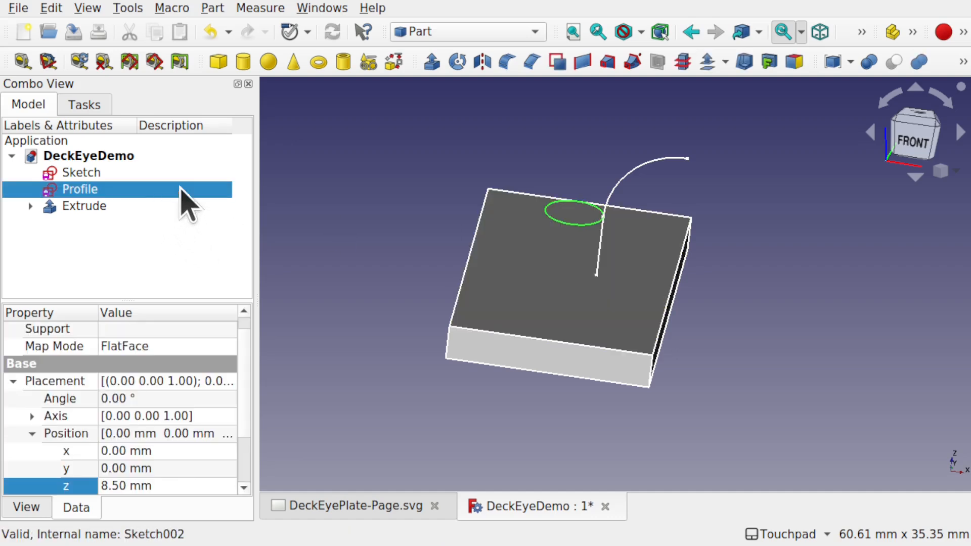
pyautogui.click(432, 63)
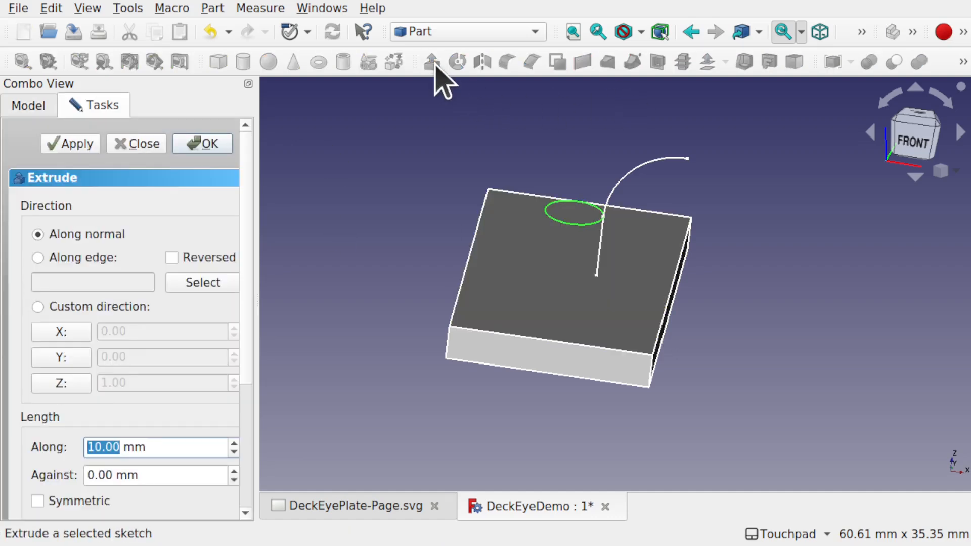
pyautogui.moveTo(256, 310); pyautogui.dragTo(302, 313)
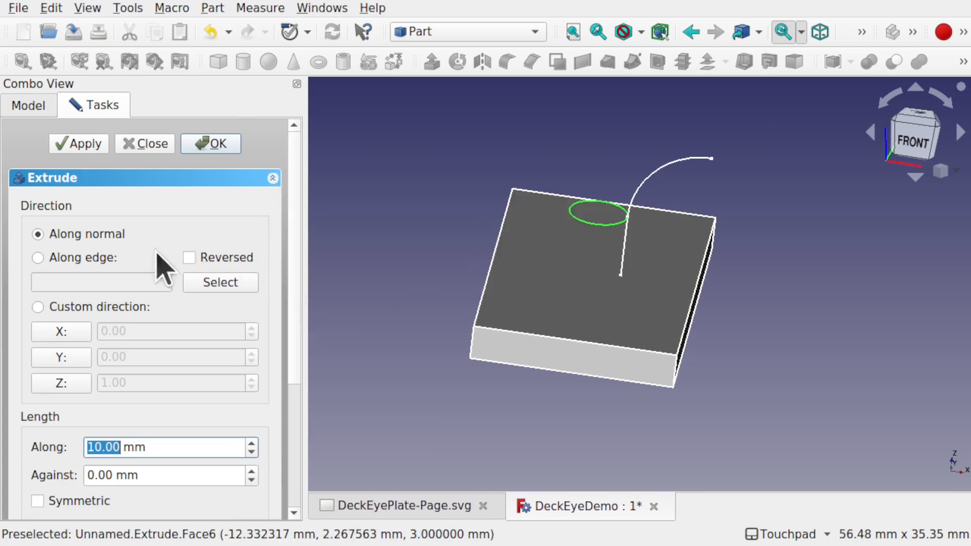
pyautogui.click(38, 258)
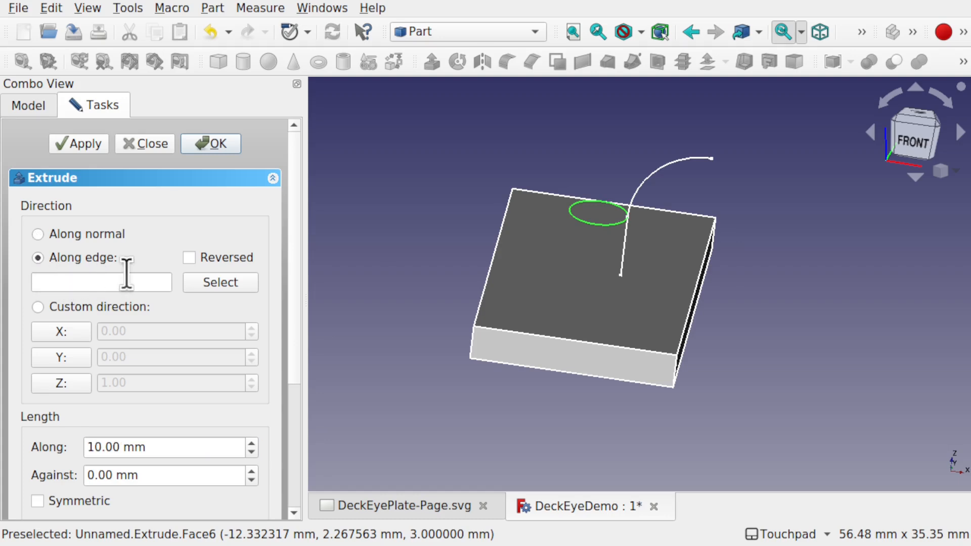
pyautogui.click(224, 283)
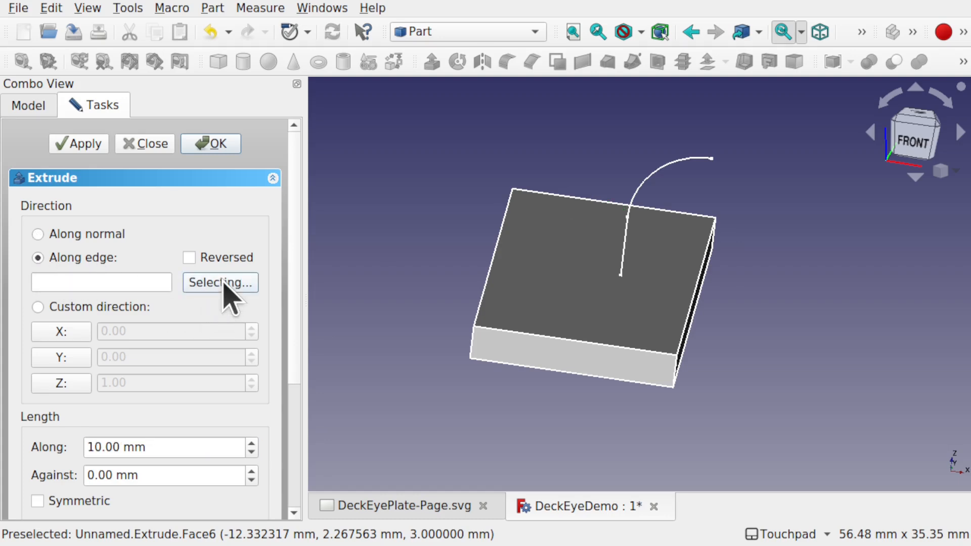
pyautogui.click(626, 244)
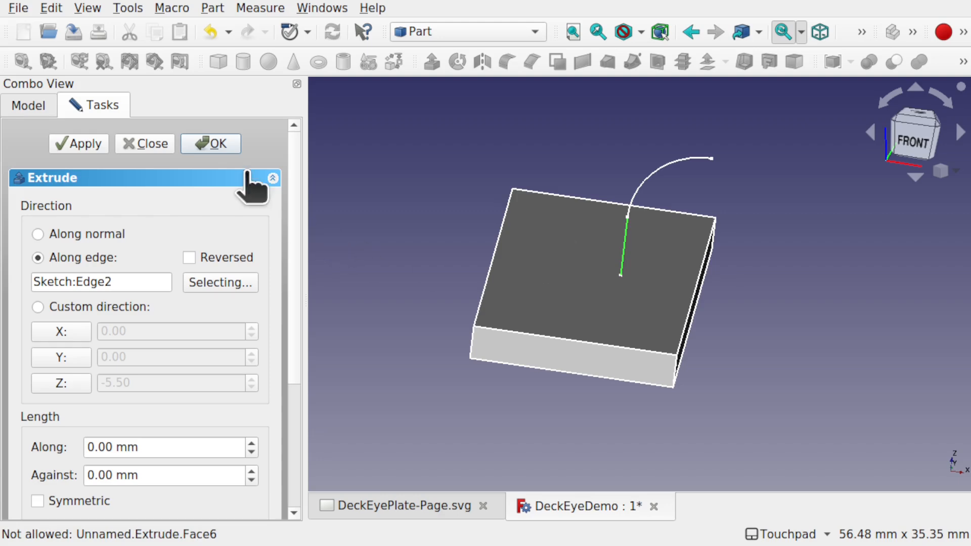
pyautogui.click(217, 146)
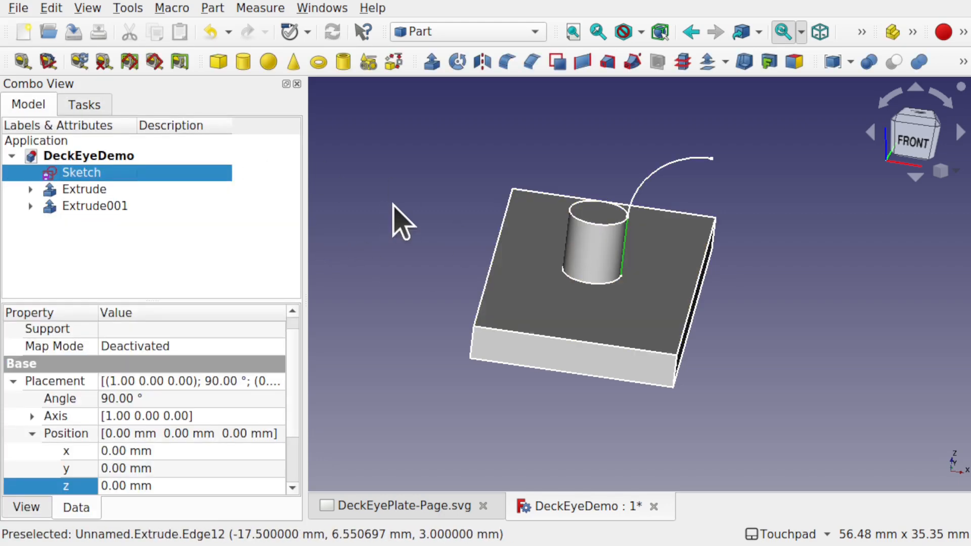
# Set the Reversed property of the cylinder extrusion Extrude001 to true.
pyautogui.click(103, 206)
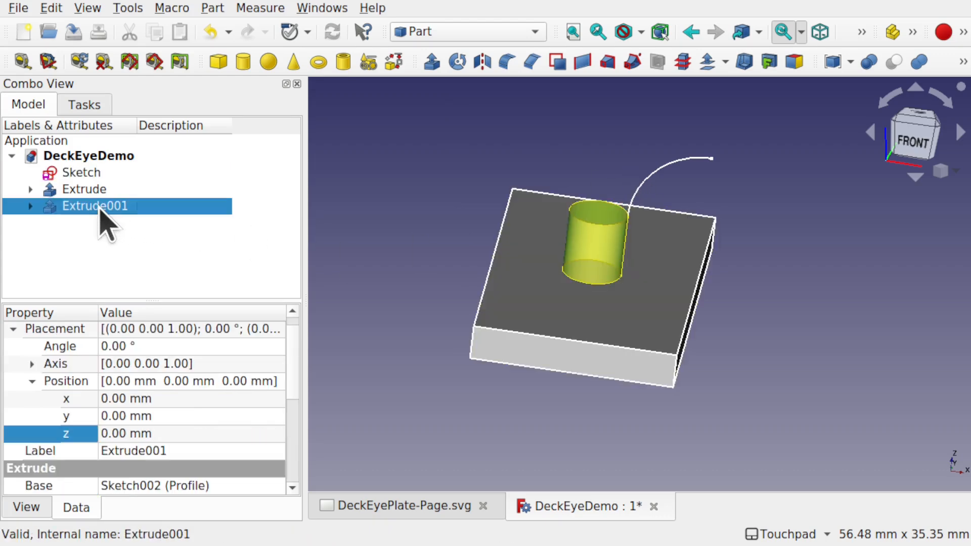
pyautogui.scroll(-4, 295, 379)
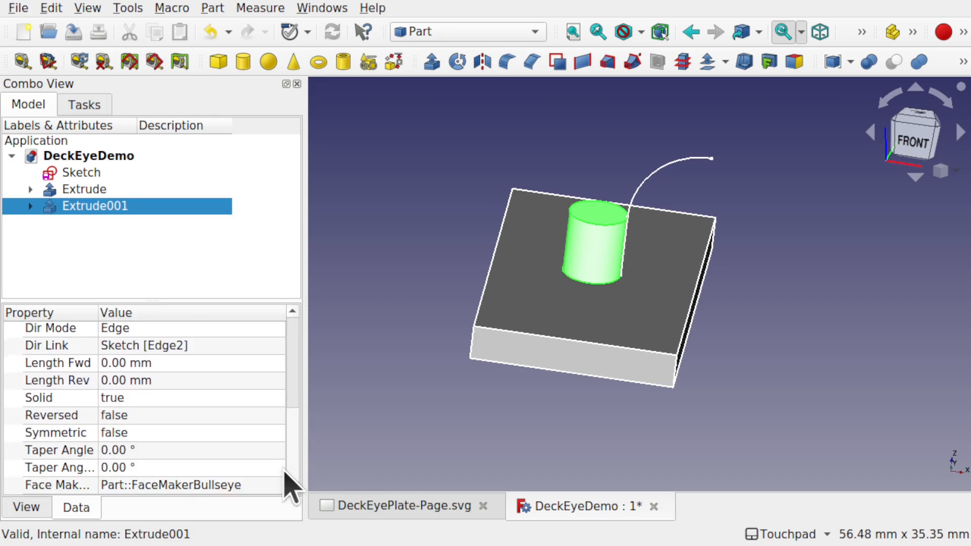
pyautogui.click(147, 416)
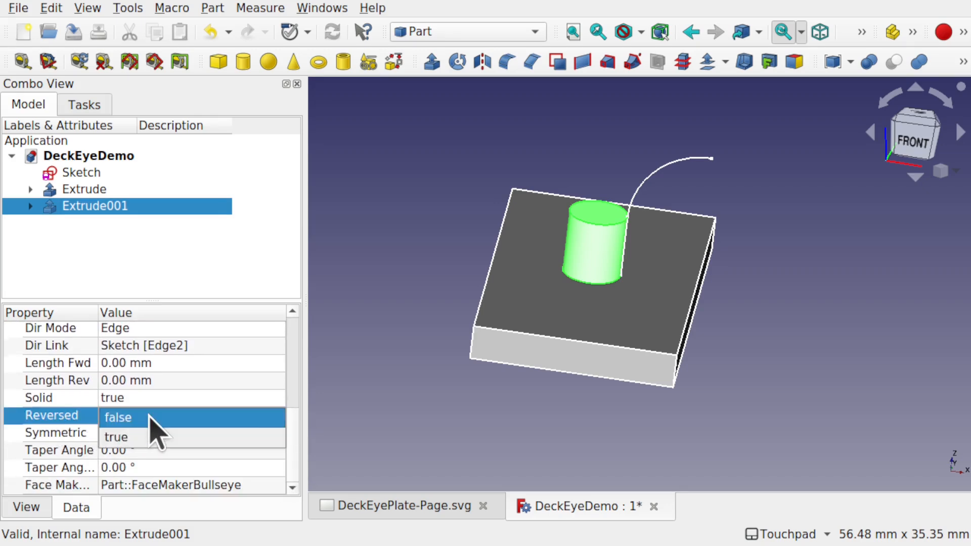
pyautogui.click(144, 432)
# Set the Reversed property of the cylinder extrusion Extrude001 to false.
pyautogui.click(154, 398)
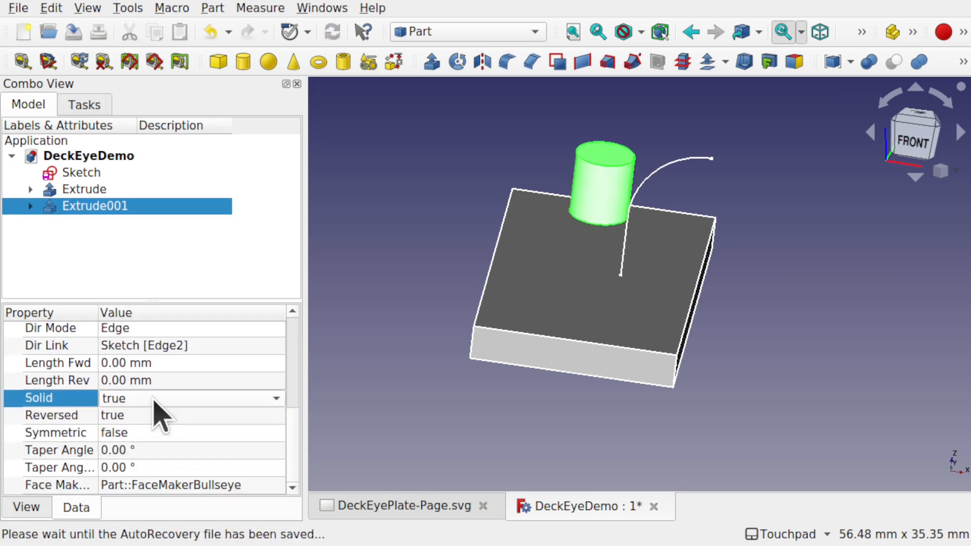
pyautogui.click(152, 415)
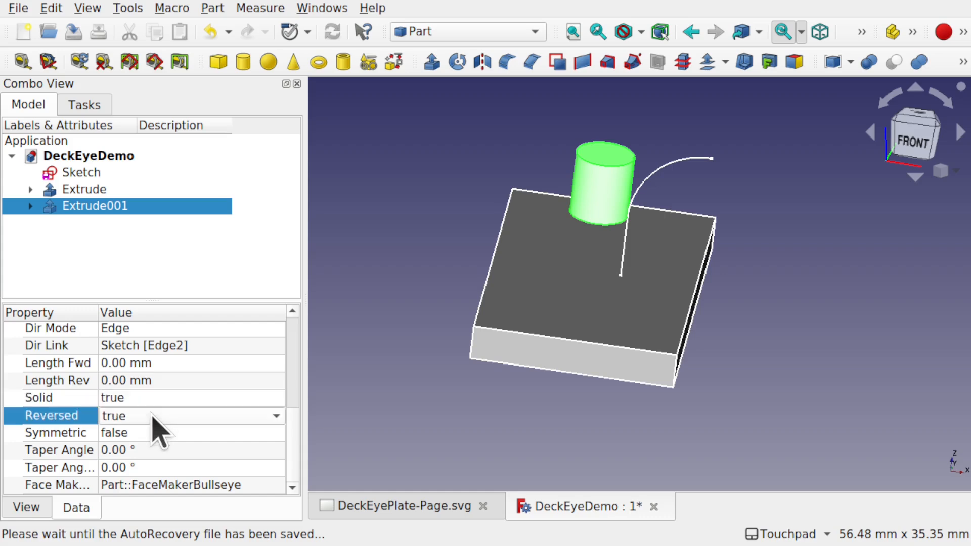
pyautogui.click(151, 415)
pyautogui.click(156, 400)
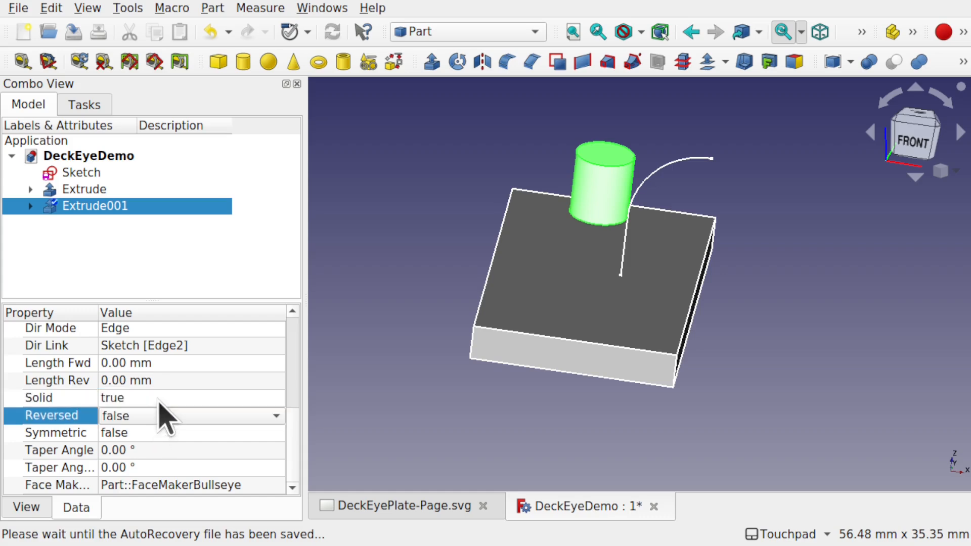
pyautogui.click(404, 406)
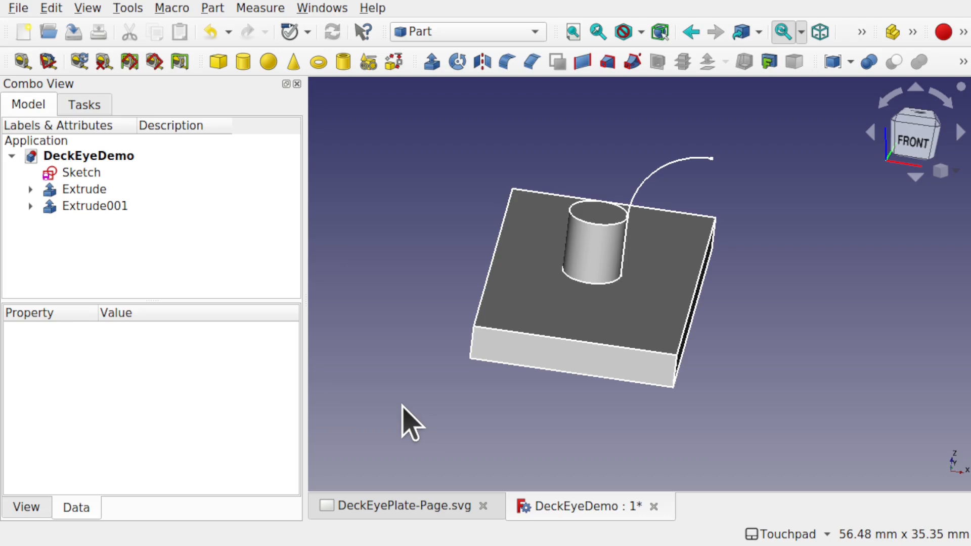
# Revolve the Profile circle about an axis through the origin in the Y direction.
pyautogui.click(31, 207)
pyautogui.click(105, 223)
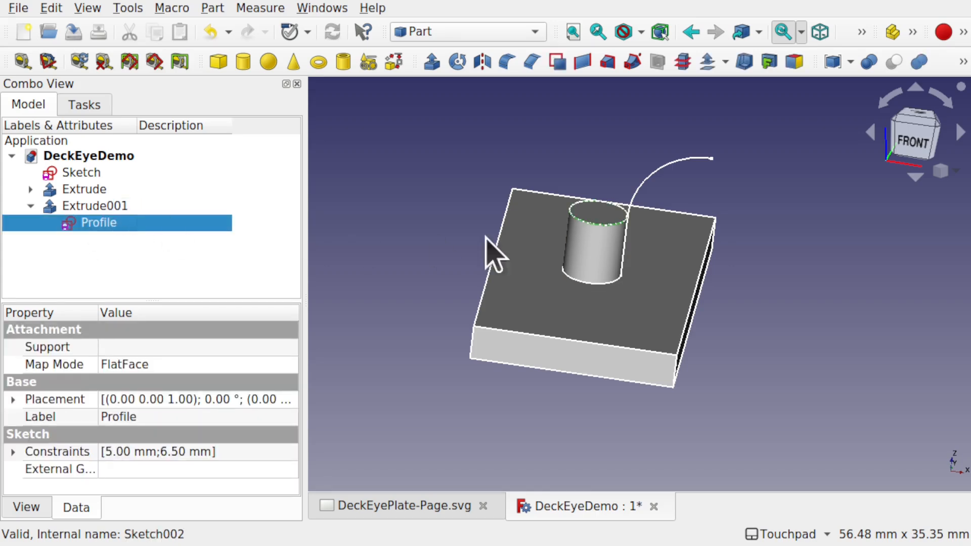
pyautogui.click(458, 63)
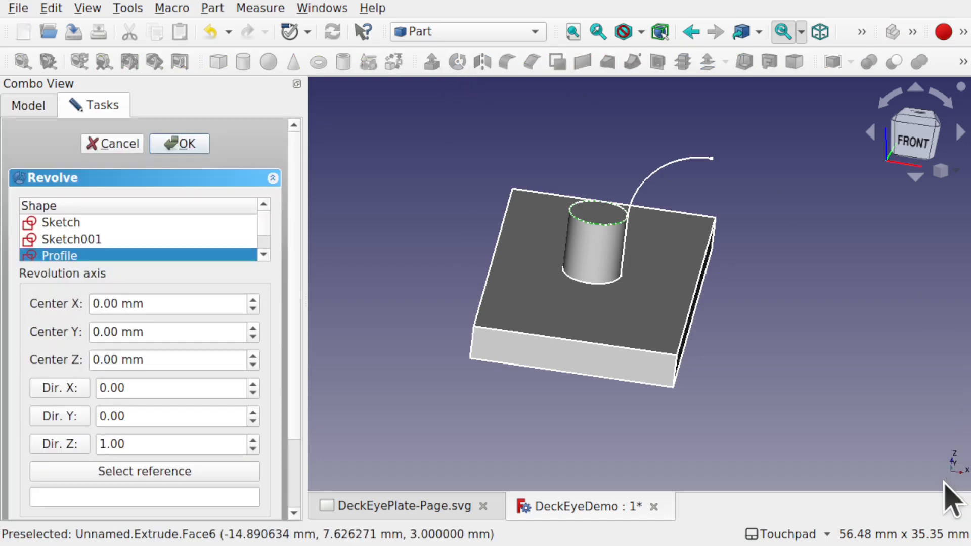
pyautogui.moveTo(943, 464)
pyautogui.keyDown('shift'); pyautogui.mouseDown()
pyautogui.moveTo(887, 442)
pyautogui.moveTo(907, 393)
pyautogui.moveTo(949, 414)
pyautogui.moveTo(969, 459)
pyautogui.moveTo(933, 471)
pyautogui.mouseUp(); pyautogui.keyUp('shift')
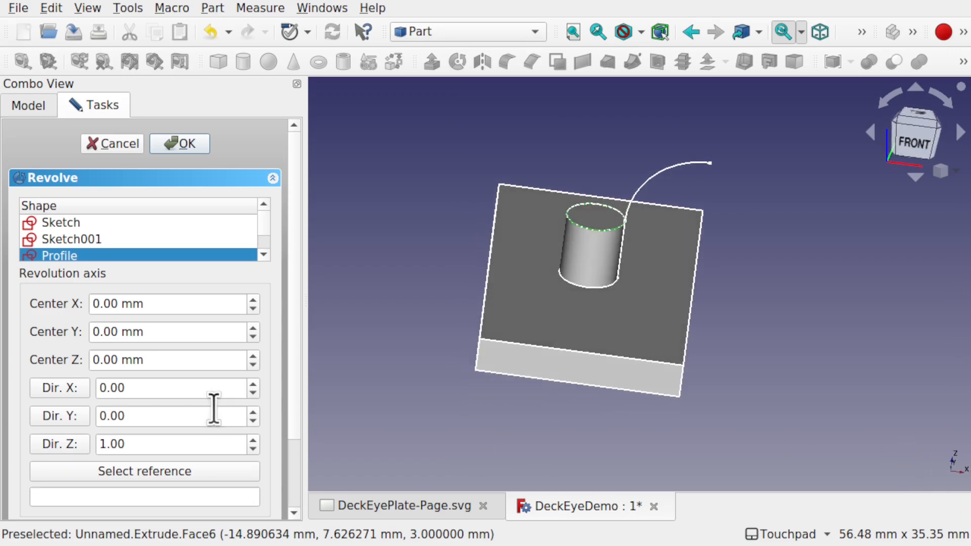
pyautogui.click(69, 417)
pyautogui.click(182, 144)
pyautogui.moveTo(727, 280)
pyautogui.keyDown('shift'); pyautogui.mouseDown()
pyautogui.moveTo(724, 243)
pyautogui.moveTo(709, 252)
pyautogui.moveTo(711, 281)
pyautogui.mouseUp(); pyautogui.keyUp('shift')
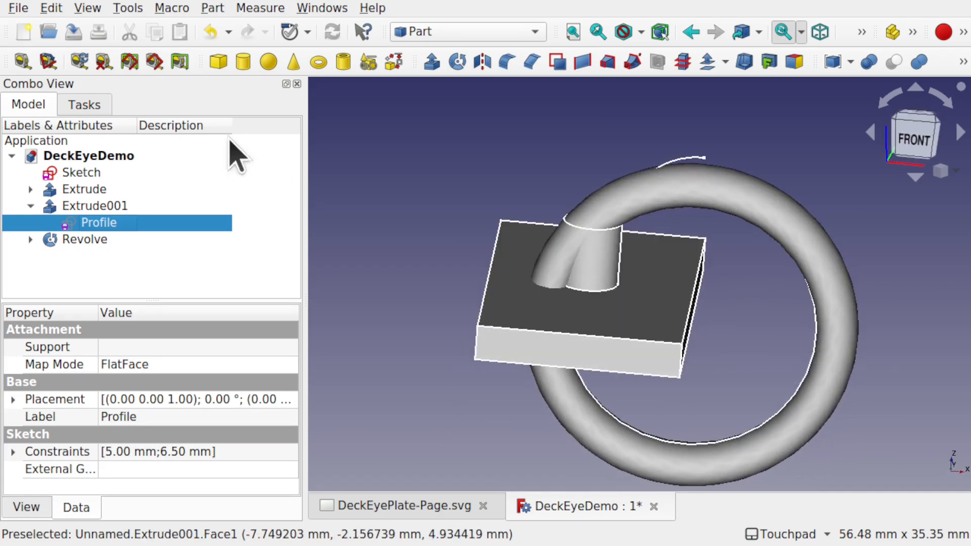
# Set the revolve's angle to 90° and delete the revolve.
pyautogui.click(83, 240)
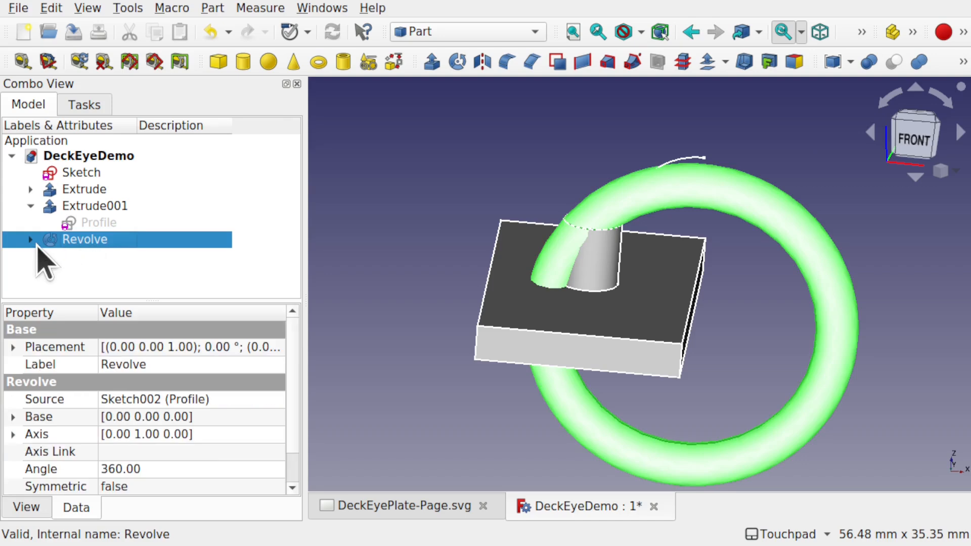
pyautogui.click(178, 469)
pyautogui.write('90')
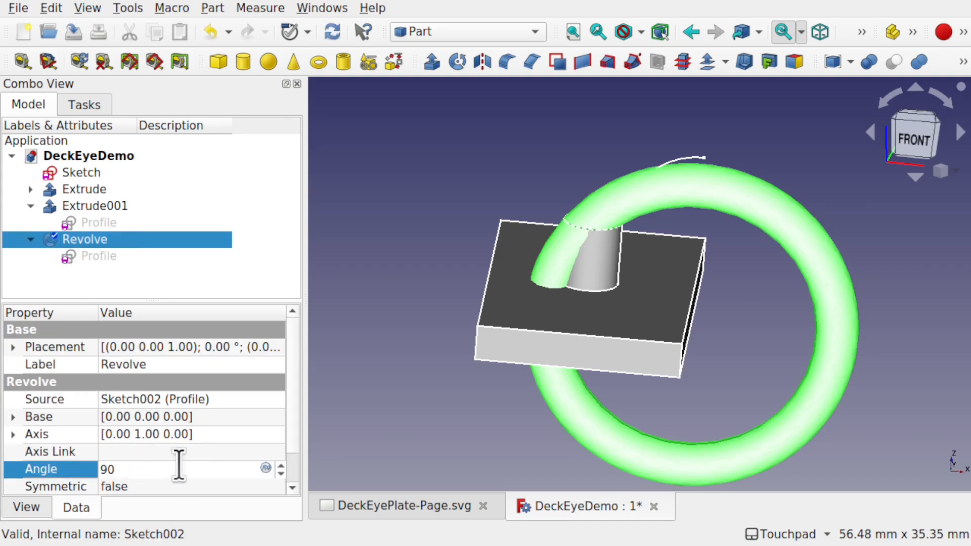
pyautogui.press('Return')
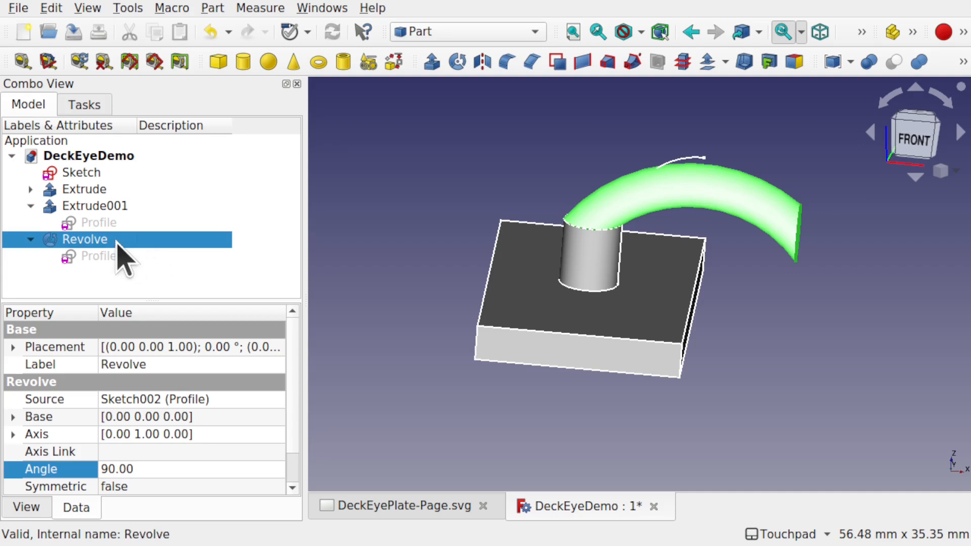
pyautogui.press('Delete')
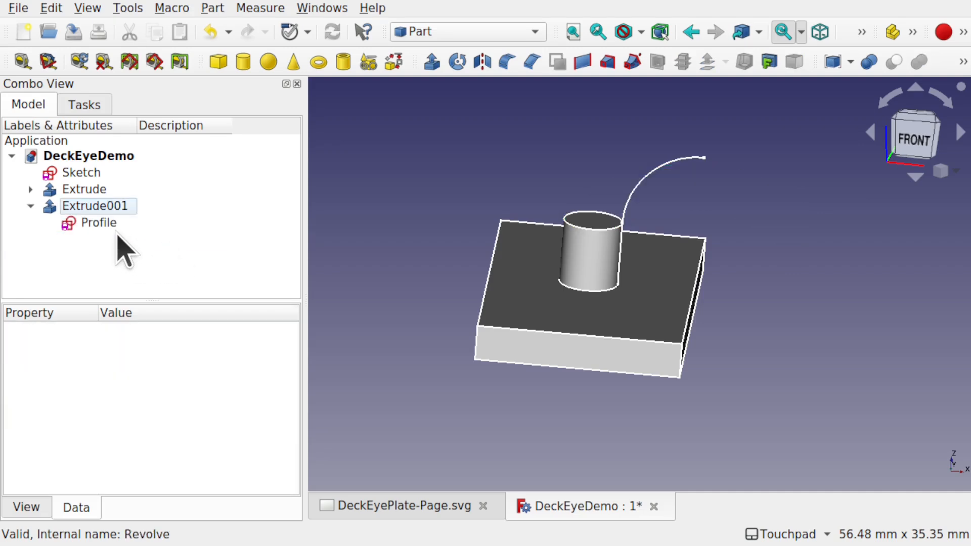
# Open the Profile sketch, examine its axes relative to the circle and the path curve in 3D, and close it.
pyautogui.click(106, 223)
pyautogui.doubleClick(109, 225)
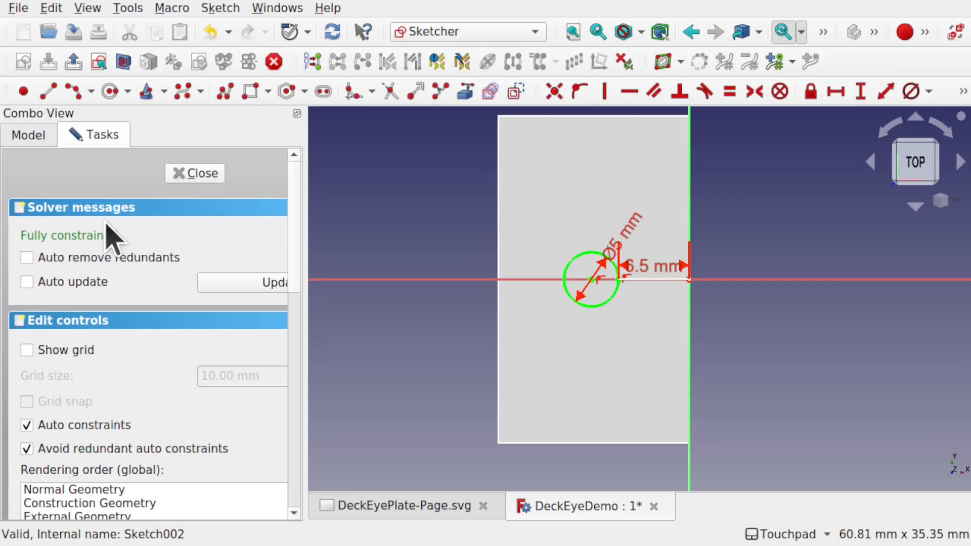
pyautogui.keyDown('shift'); pyautogui.moveTo(667, 367); pyautogui.dragTo(555, 291); pyautogui.keyUp('shift')
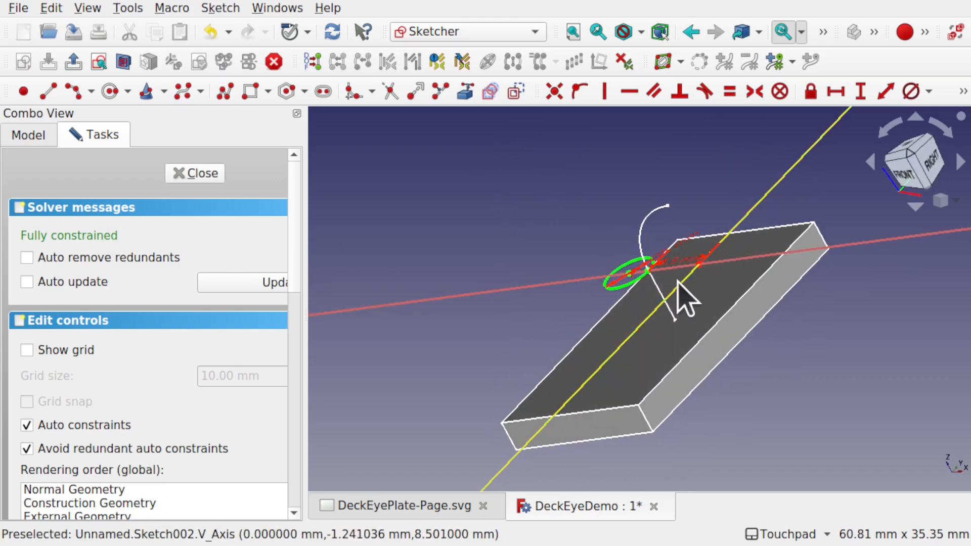
pyautogui.keyDown('shift'); pyautogui.moveTo(672, 295); pyautogui.dragTo(732, 315); pyautogui.keyUp('shift')
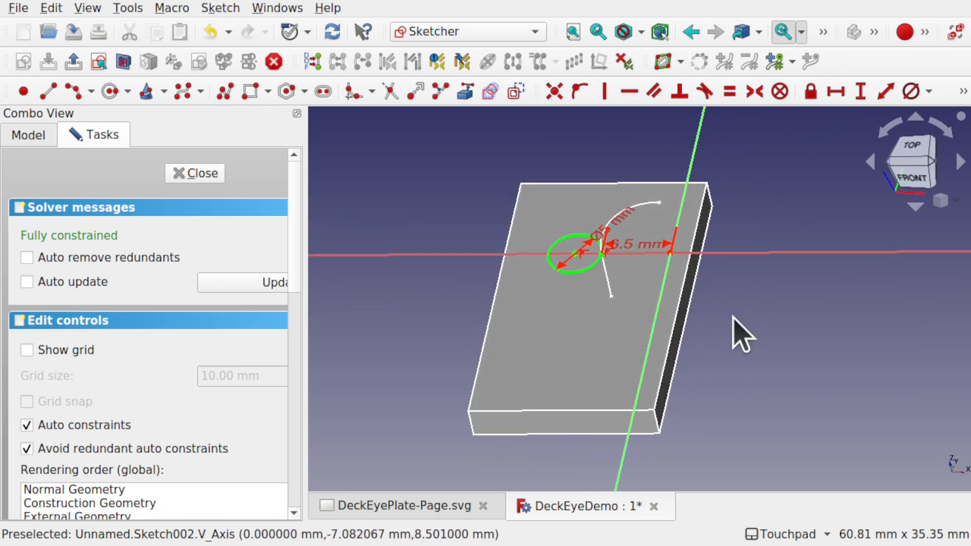
pyautogui.click(196, 173)
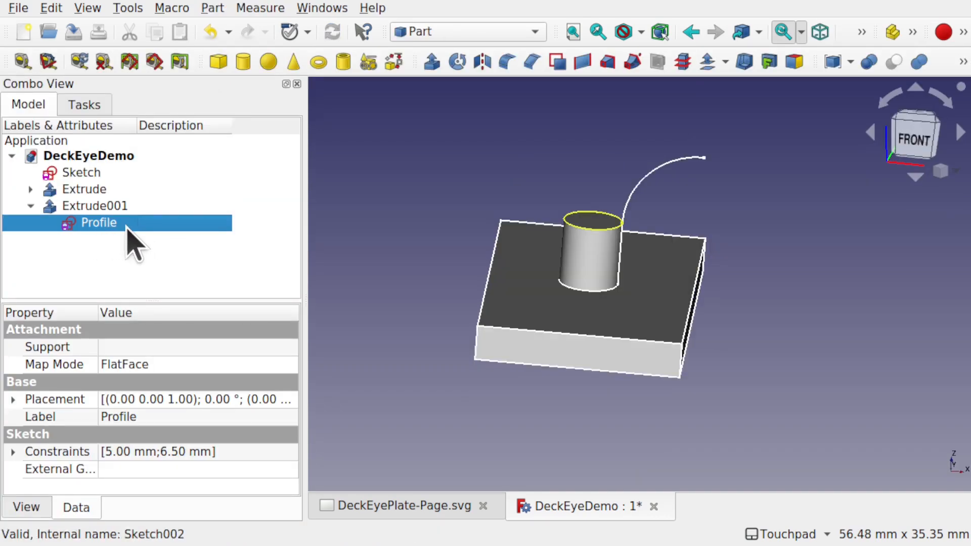
# Duplicate the Profile sketch and delete the 5 mm circle in the copy, Profile001.
pyautogui.click(50, 9)
pyautogui.click(78, 135)
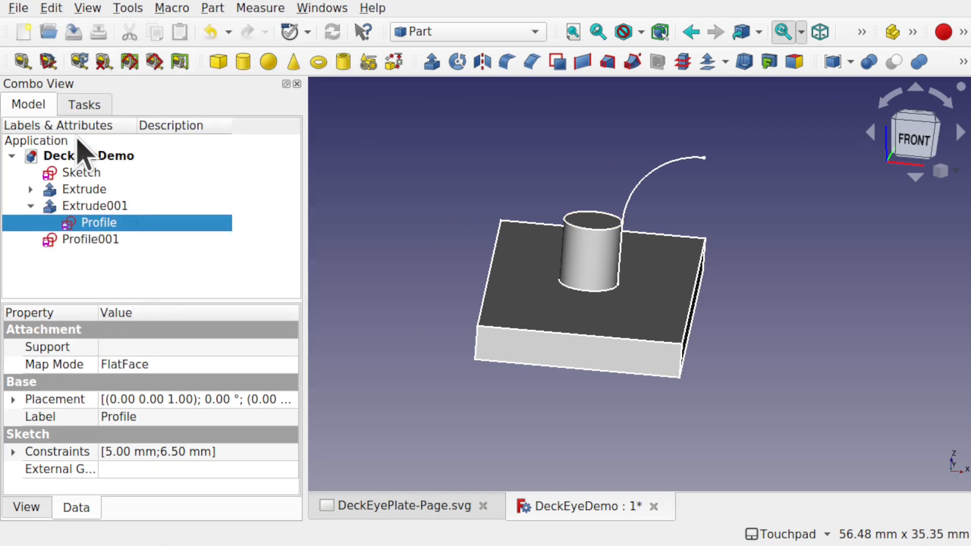
pyautogui.doubleClick(94, 240)
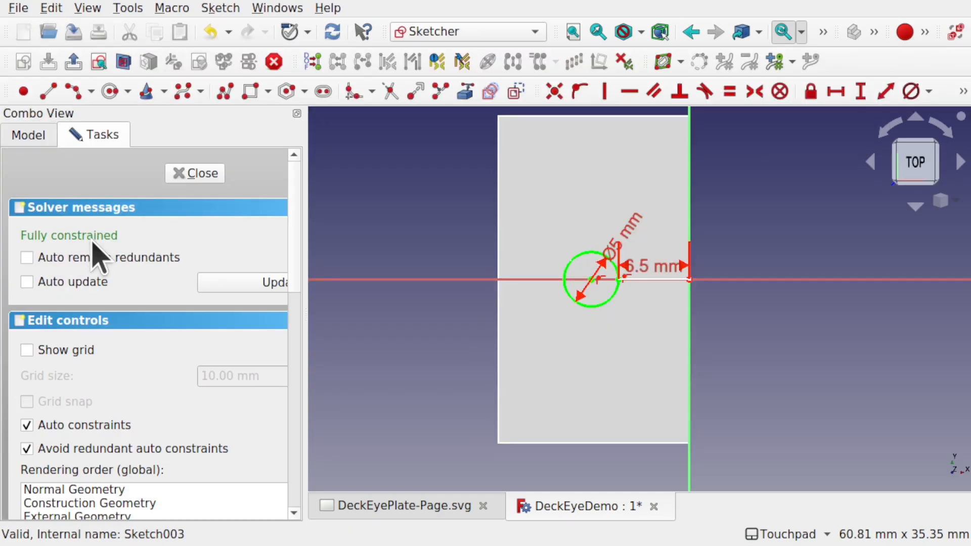
pyautogui.click(607, 303)
pyautogui.click(635, 310)
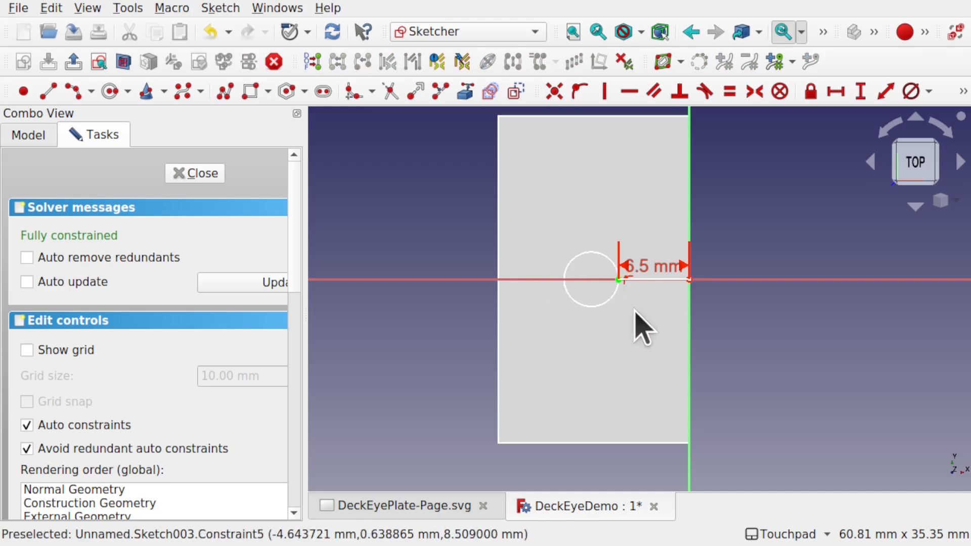
# Draw a line along Profile001's vertical axis, crossing the horizontal axis, and delete the redundant constraint.
pyautogui.click(53, 93)
pyautogui.click(692, 201)
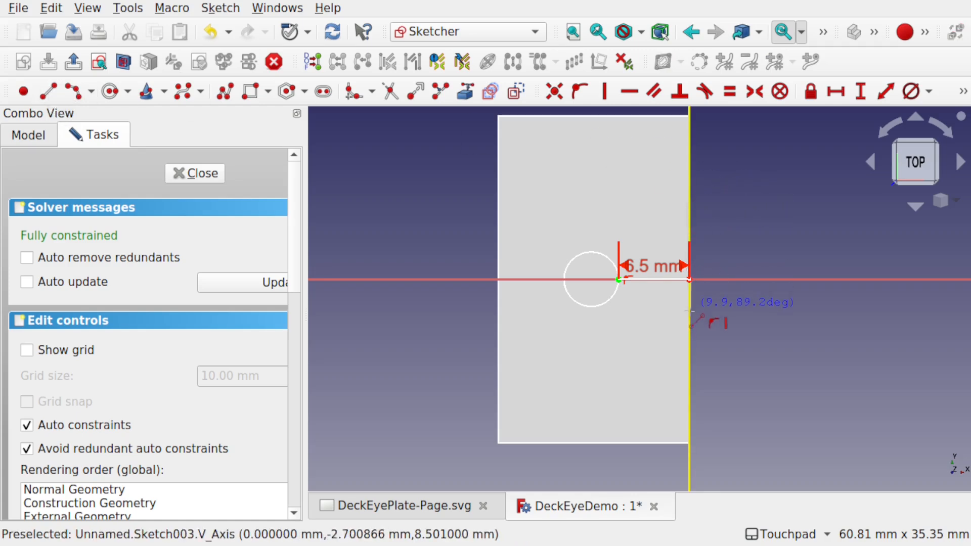
pyautogui.click(689, 373)
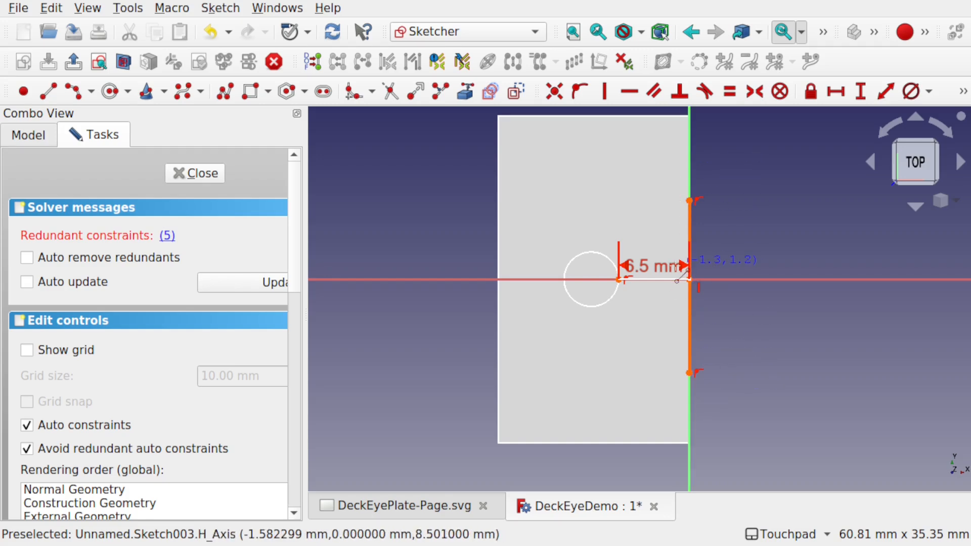
pyautogui.rightClick(681, 275)
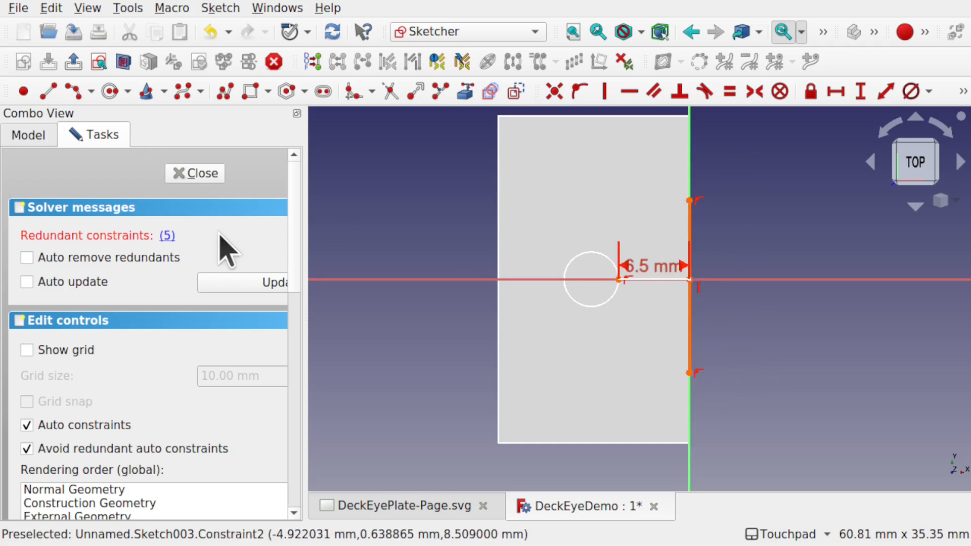
pyautogui.click(168, 236)
pyautogui.press('Delete')
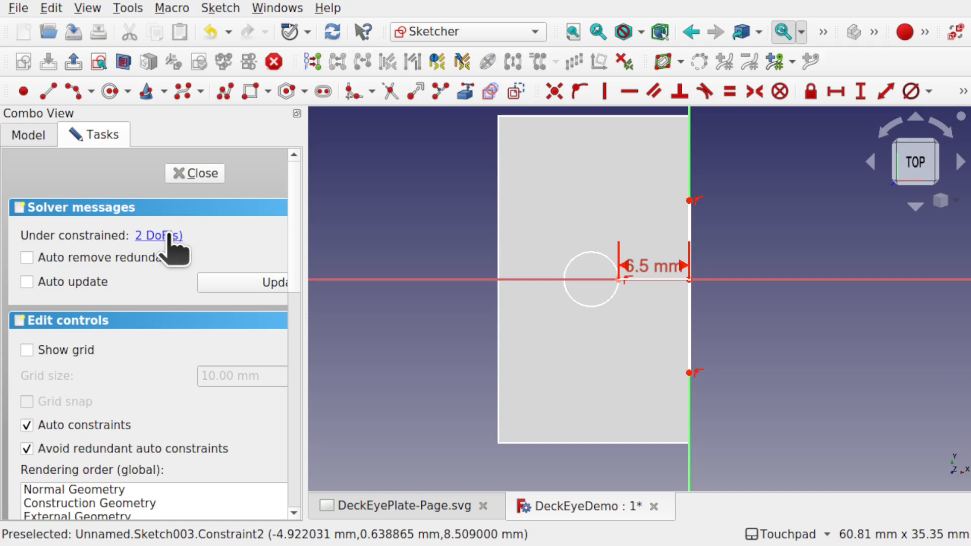
# Delete the remaining 6.5 mm dimension and its point from Profile001 and close the sketch.
pyautogui.click(650, 268)
pyautogui.press('Delete')
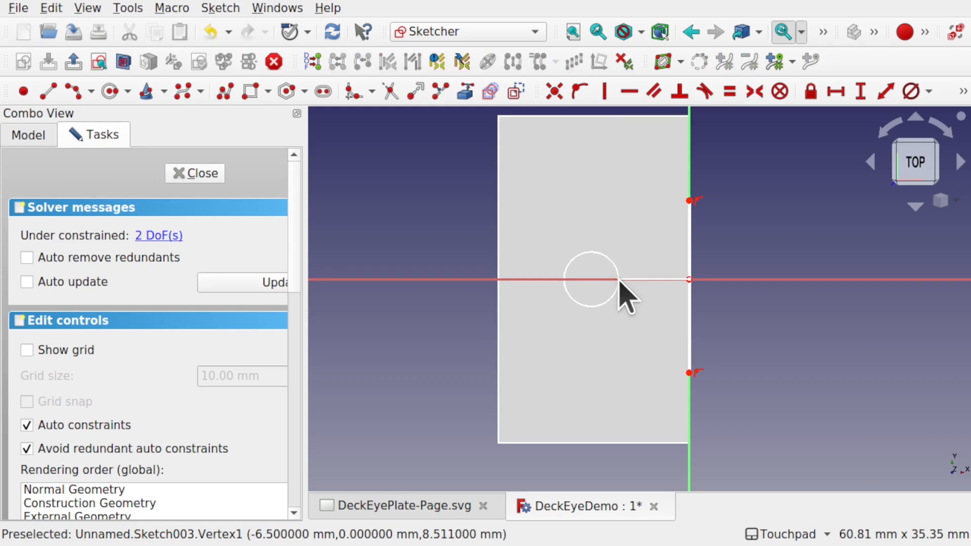
pyautogui.click(197, 174)
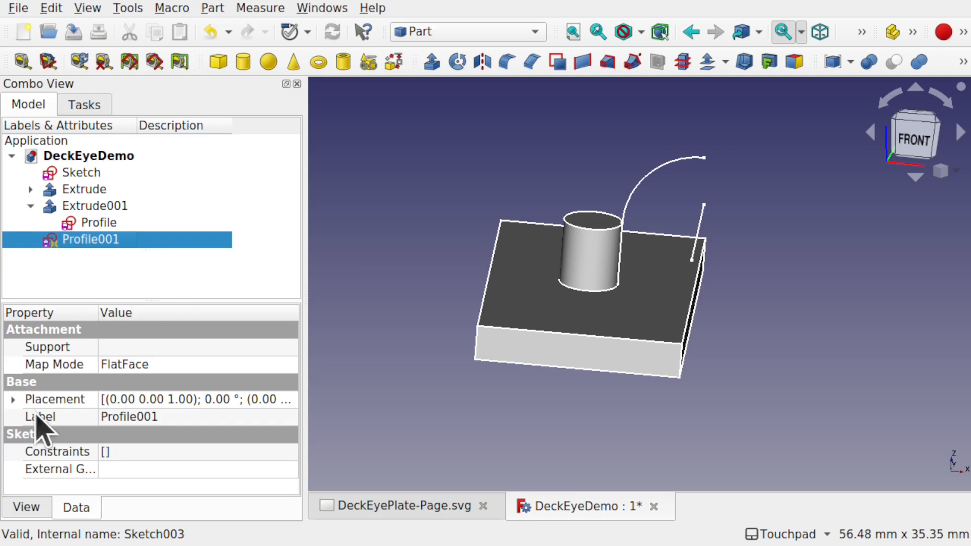
# Check the x, y and z placement position of the Profile001 sketch.
pyautogui.click(14, 400)
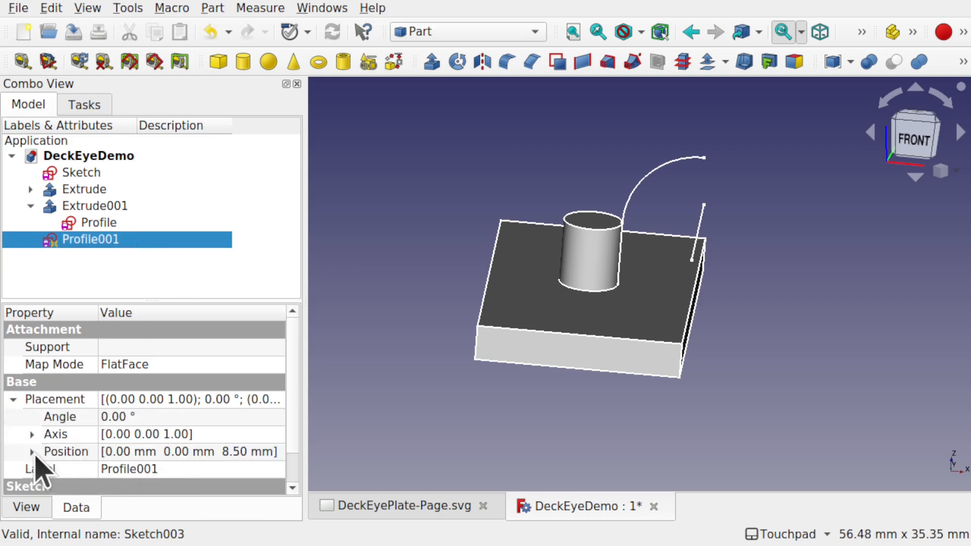
pyautogui.click(32, 452)
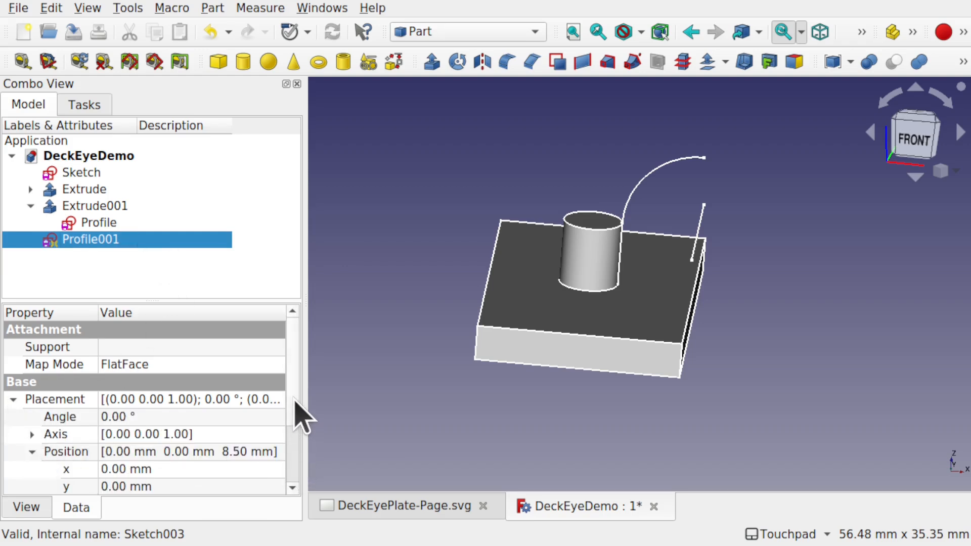
pyautogui.moveTo(295, 400); pyautogui.dragTo(292, 455)
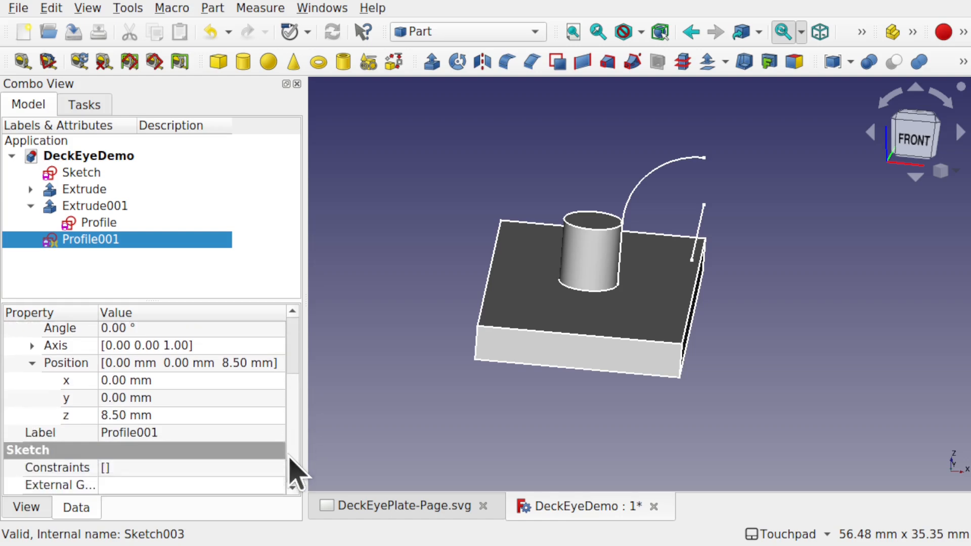
pyautogui.click(454, 398)
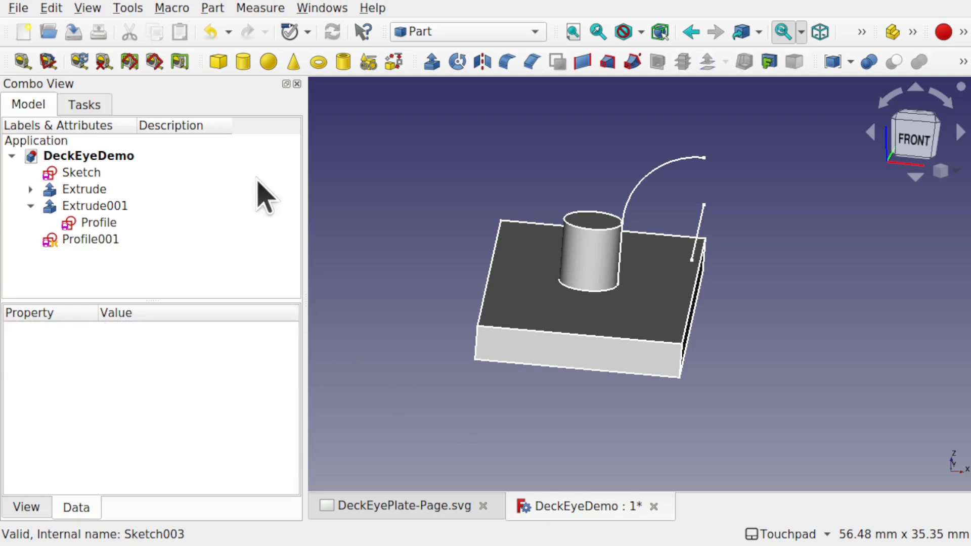
# Revolve the Profile sketch 90° as a solid around the line in the Profile001 sketch.
pyautogui.click(101, 225)
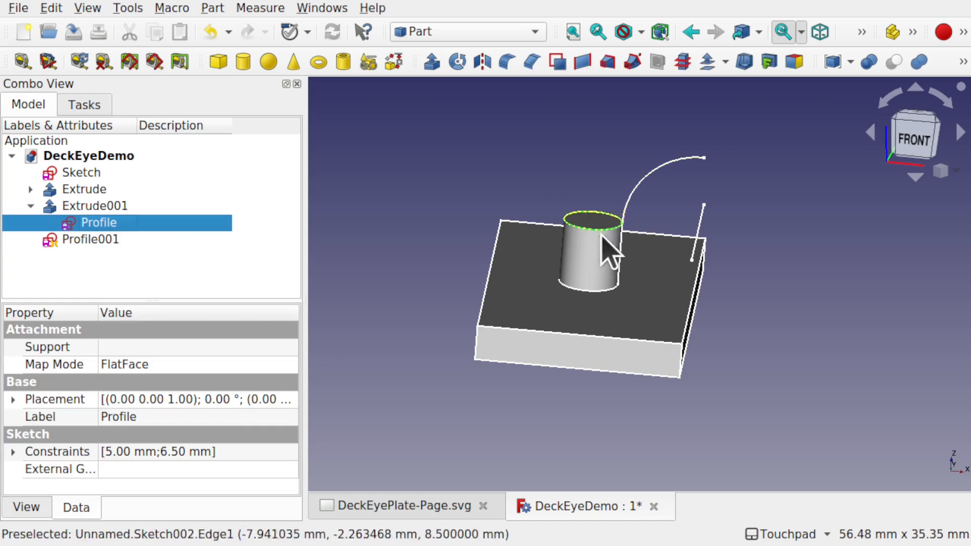
pyautogui.click(458, 61)
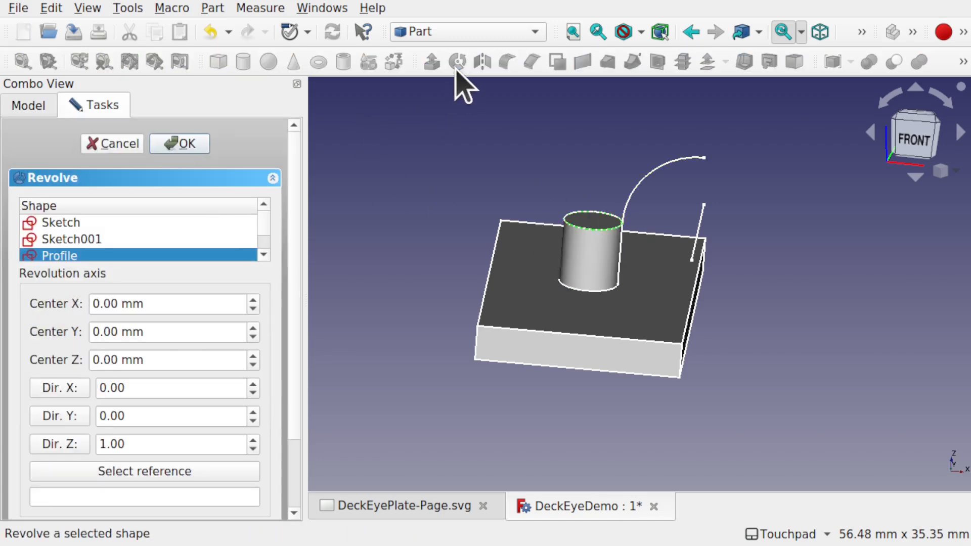
pyautogui.click(173, 470)
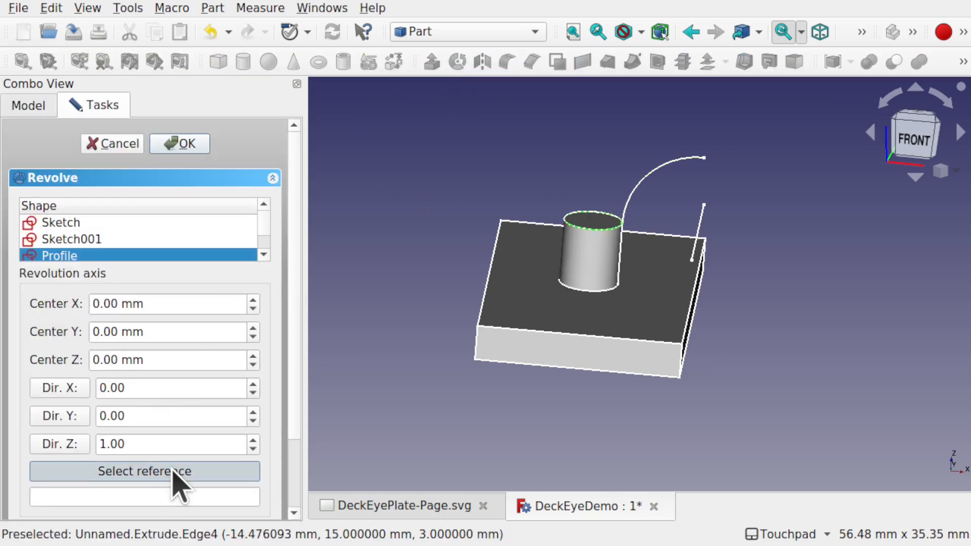
pyautogui.click(700, 230)
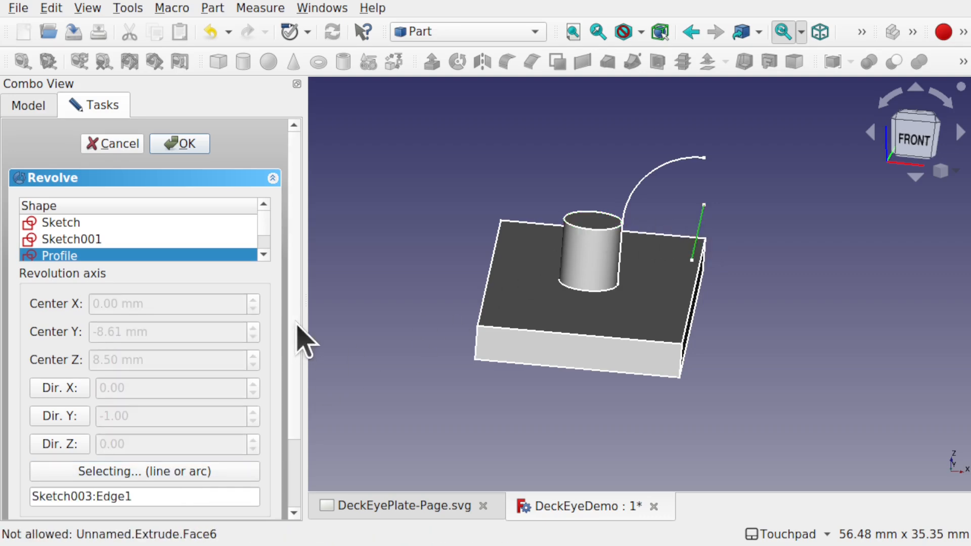
pyautogui.scroll(-2, 298, 379)
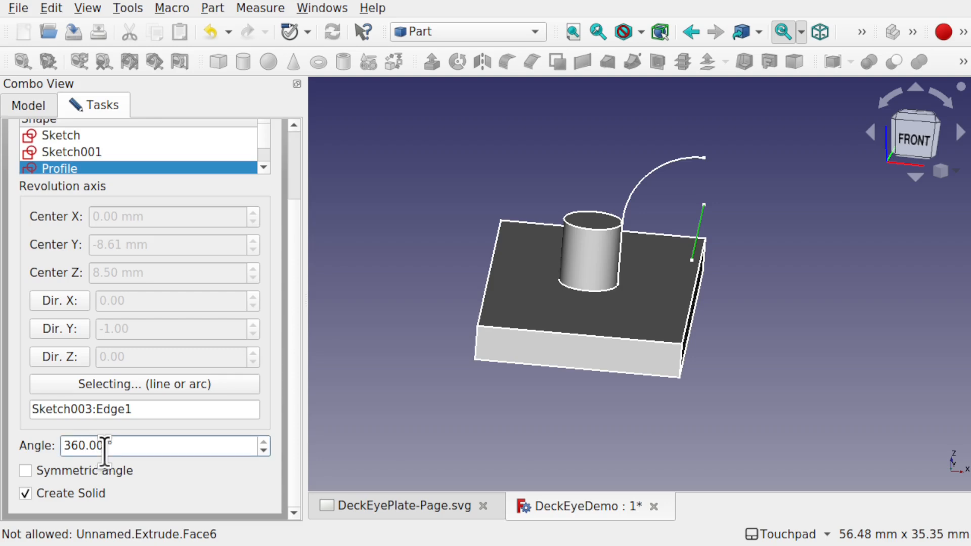
pyautogui.moveTo(104, 446); pyautogui.dragTo(21, 445)
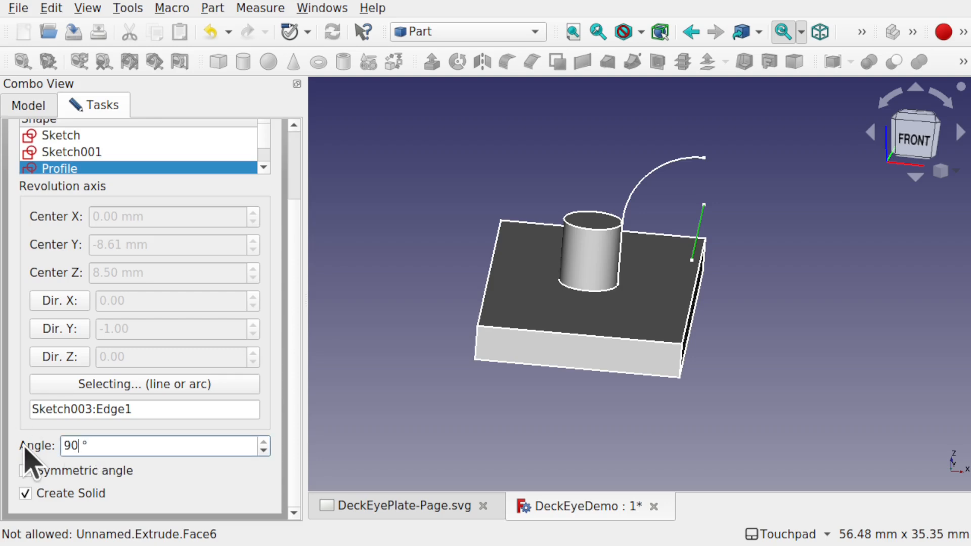
pyautogui.scroll(2, 292, 167)
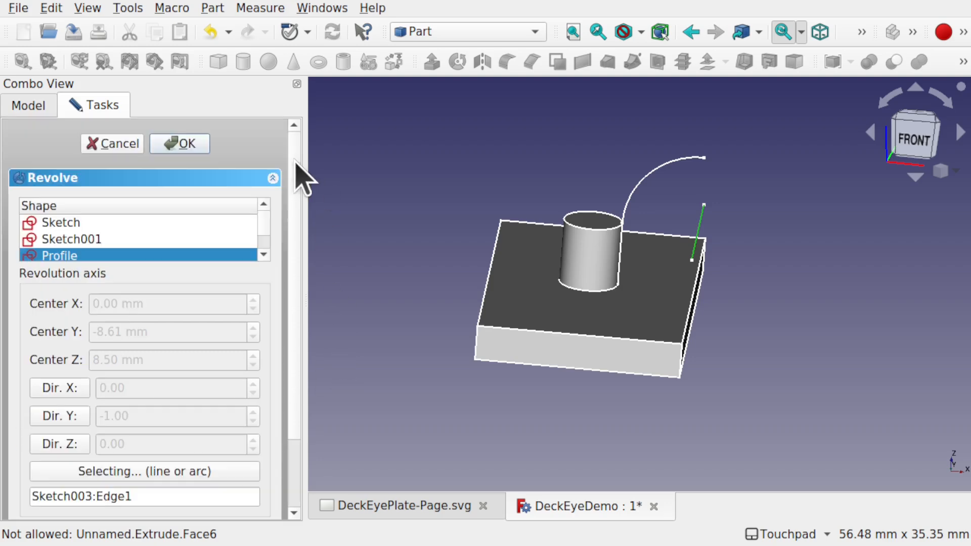
pyautogui.click(182, 144)
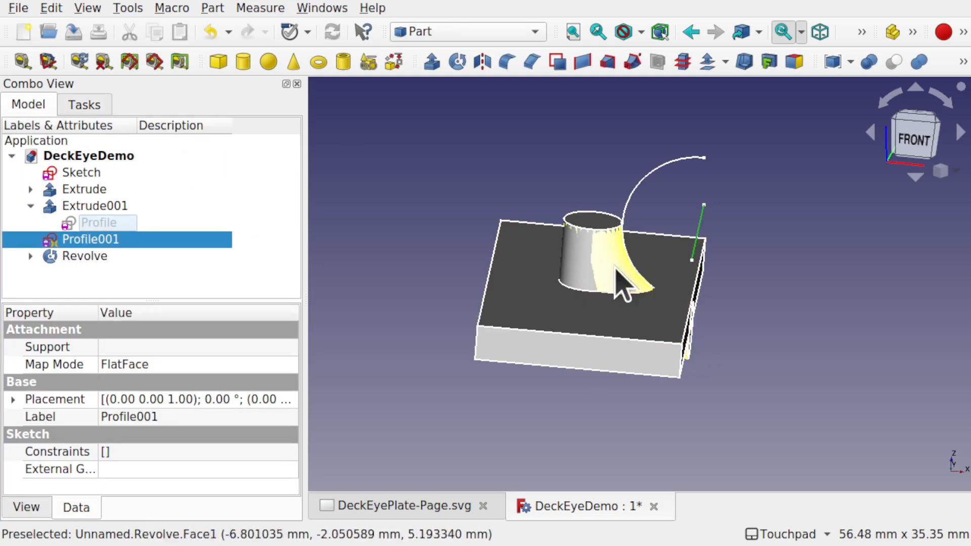
# Set the angle of the revolved eye section to -90°.
pyautogui.click(109, 256)
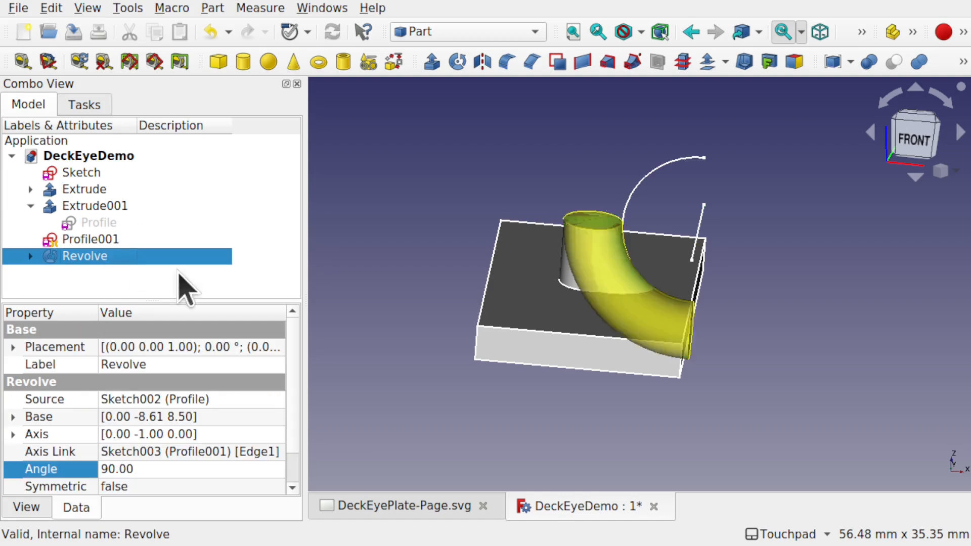
pyautogui.scroll(-1, 295, 415)
pyautogui.scroll(-1, 296, 430)
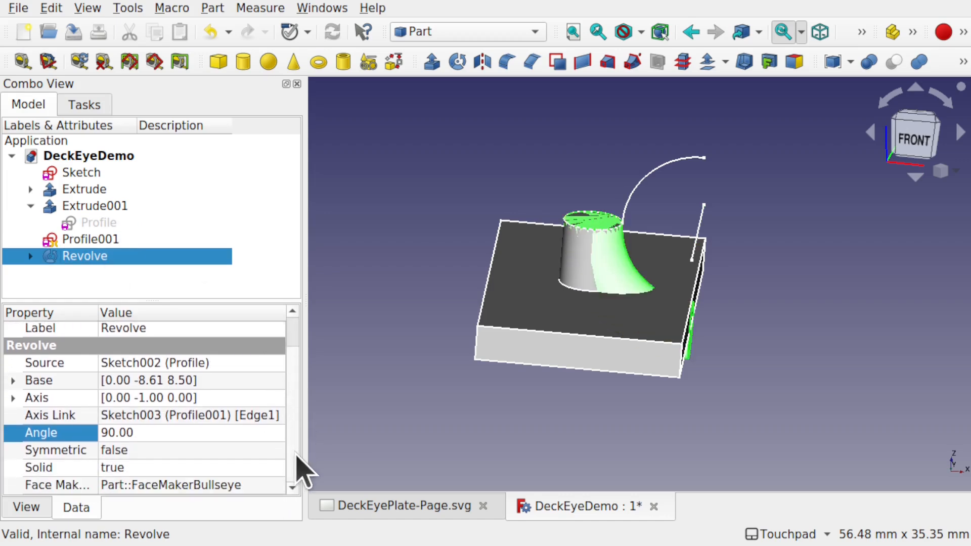
pyautogui.click(104, 433)
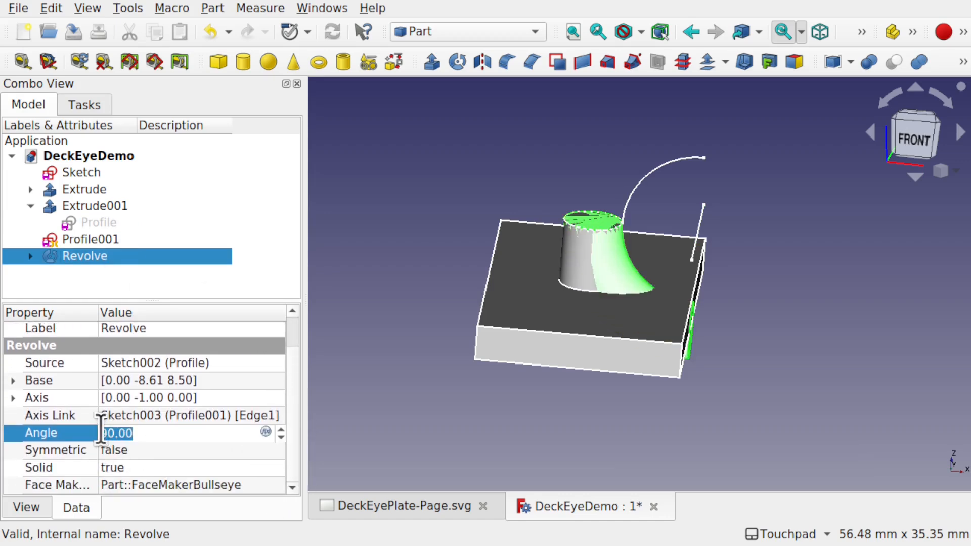
pyautogui.write('-')
pyautogui.press('Return')
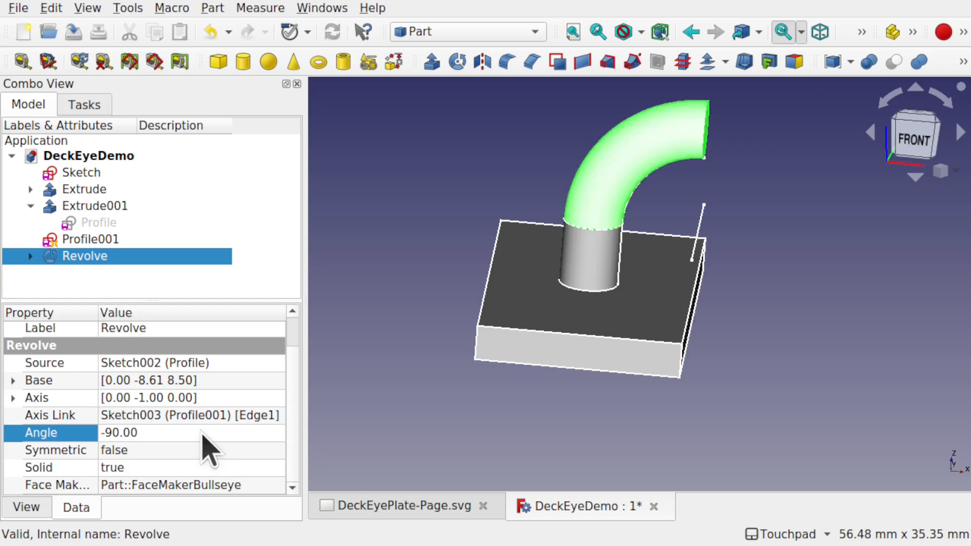
# Examine the plate extrusion and its base sketch, toggling the plate's visibility to identify which sketch defines it.
pyautogui.keyDown('shift'); pyautogui.moveTo(709, 285); pyautogui.dragTo(692, 338); pyautogui.keyUp('shift')
pyautogui.click(776, 331)
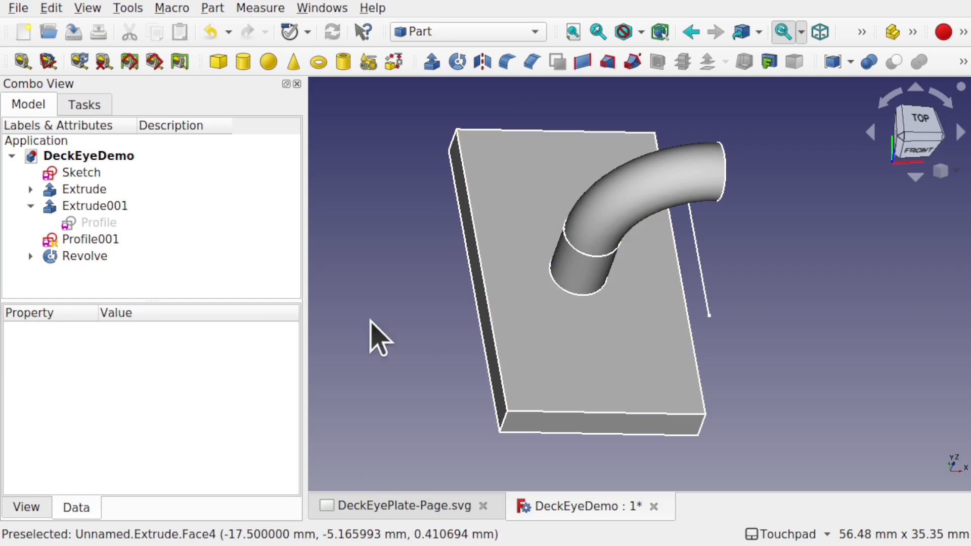
pyautogui.click(81, 172)
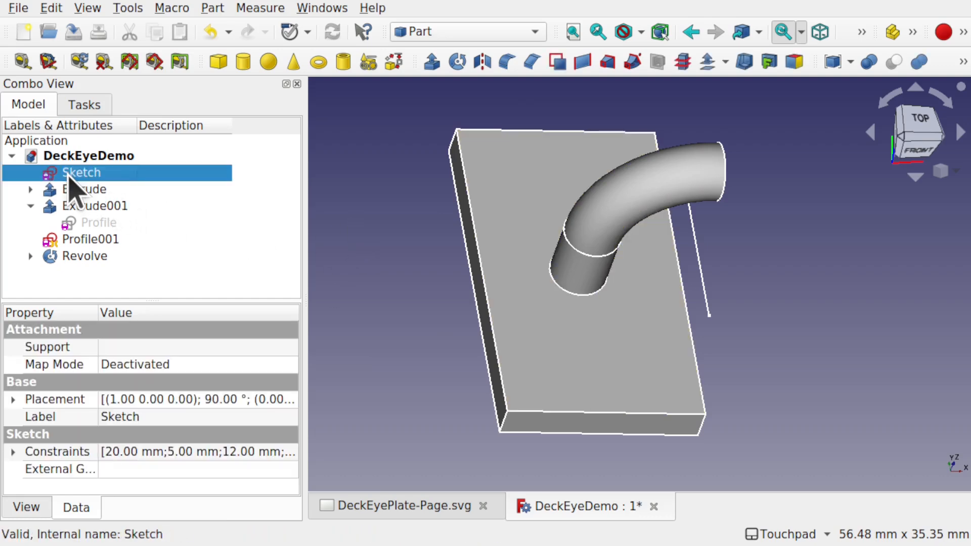
pyautogui.click(31, 189)
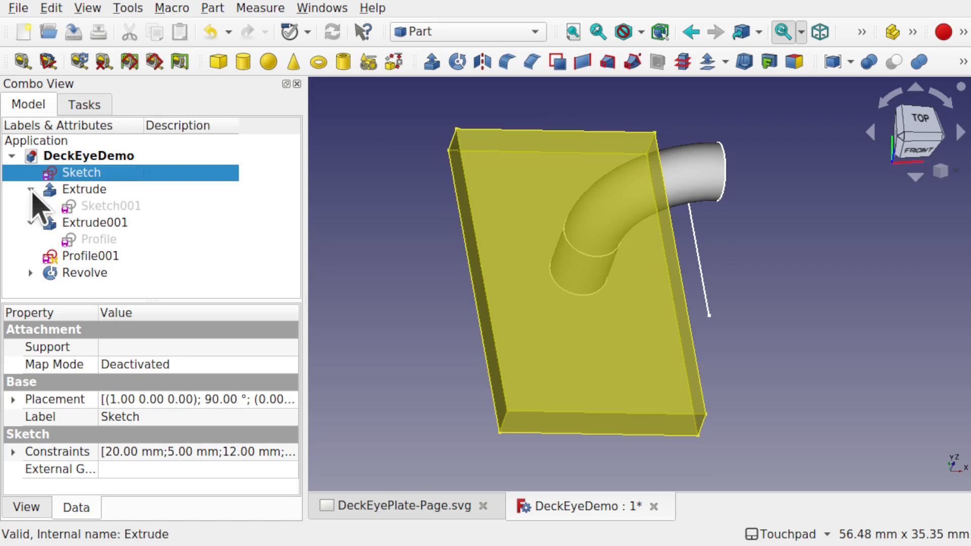
pyautogui.click(101, 206)
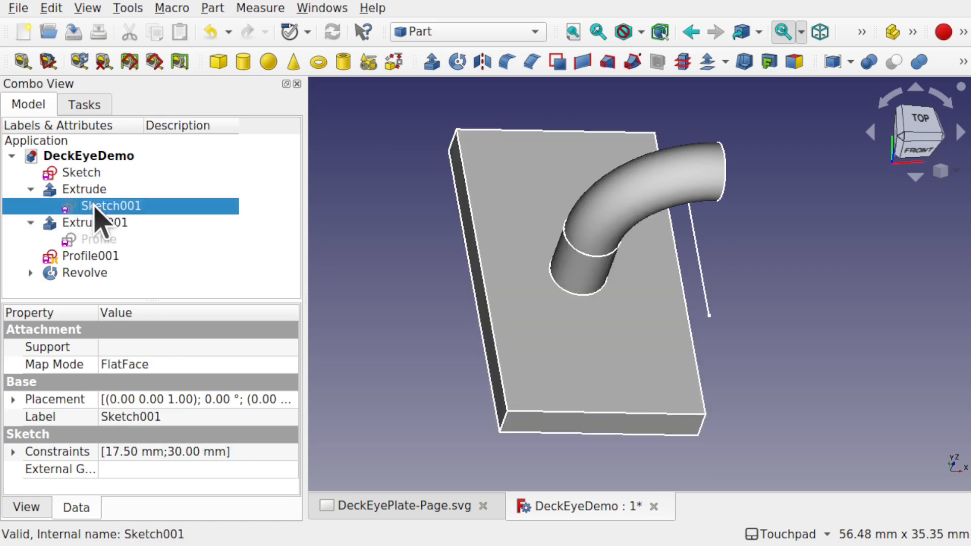
pyautogui.click(80, 174)
pyautogui.click(78, 191)
pyautogui.press('space')
pyautogui.press('space')
pyautogui.press('space')
pyautogui.press('space')
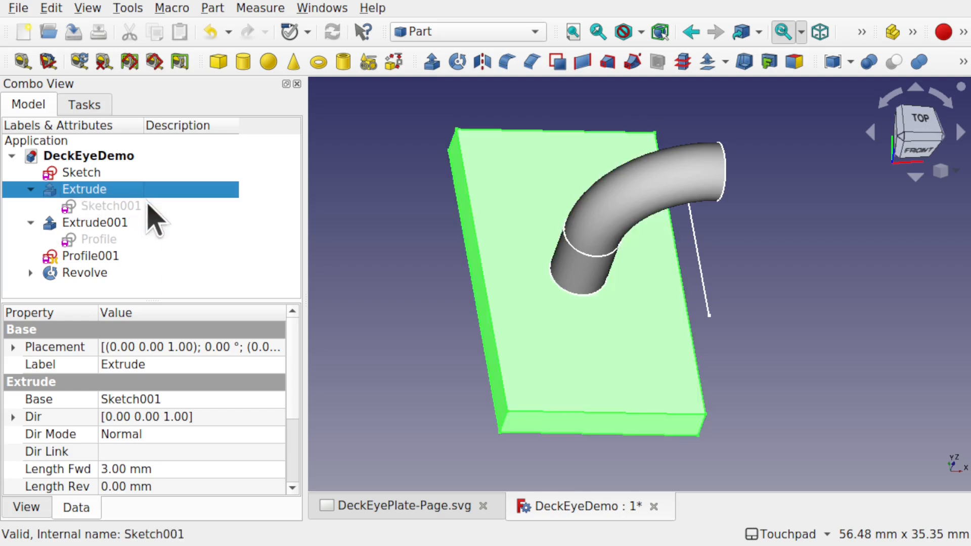
# Open the plate's base sketch, Sketch001, and draw a circle about 3.8 mm in diameter near the plate's upper-left corner.
pyautogui.doubleClick(117, 206)
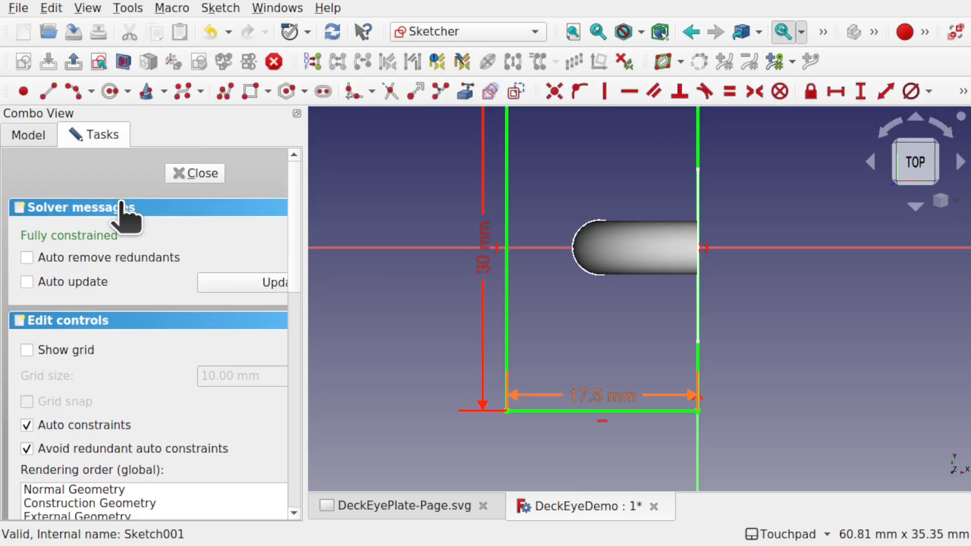
pyautogui.scroll(-3, 548, 310)
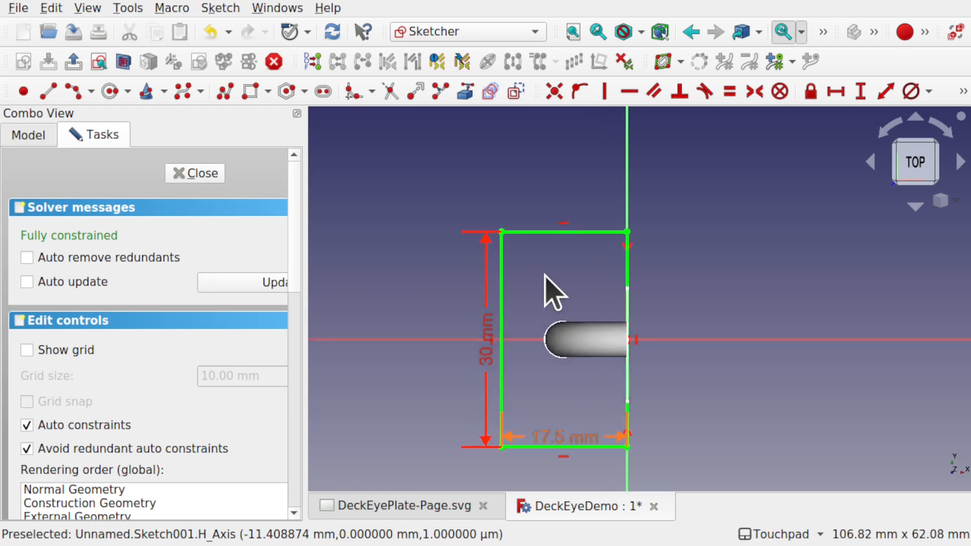
pyautogui.scroll(3, 549, 293)
pyautogui.click(109, 92)
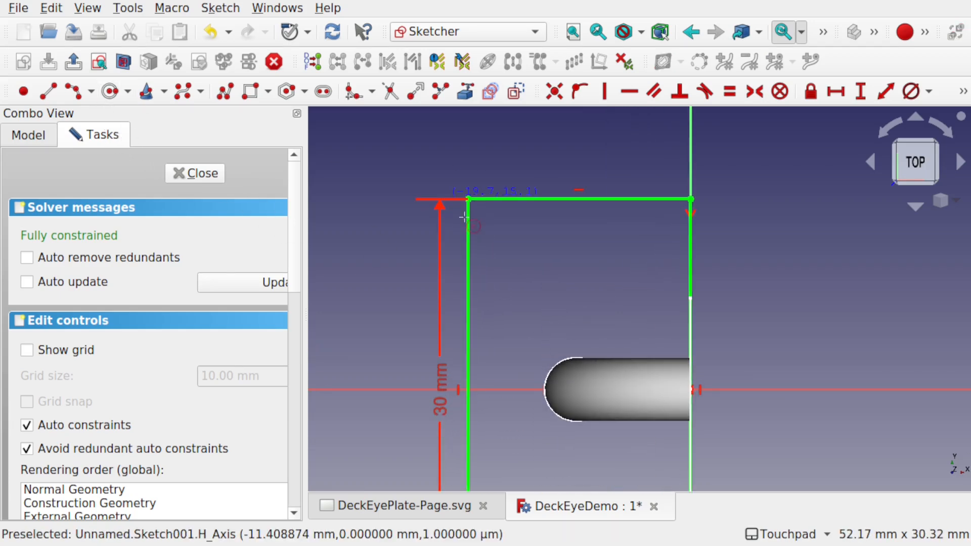
pyautogui.click(514, 230)
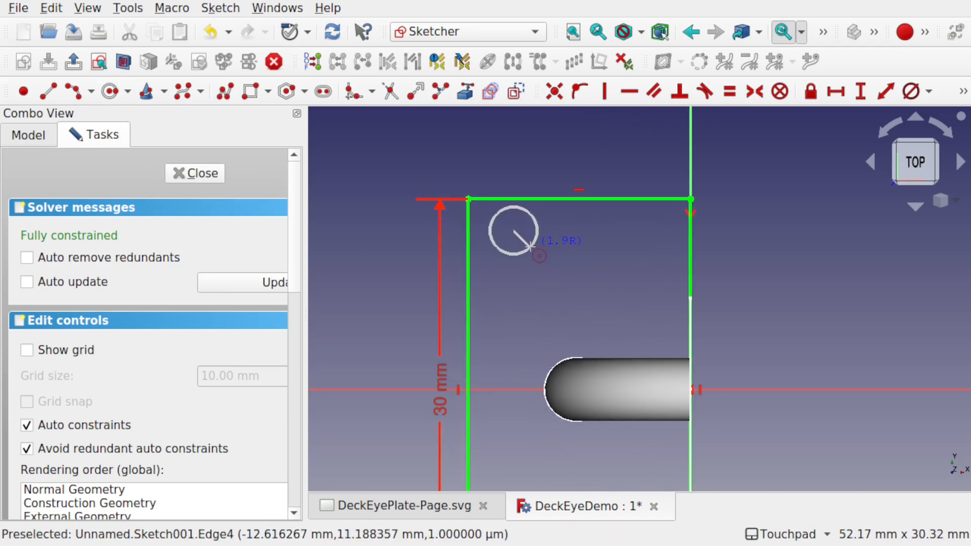
pyautogui.click(531, 248)
pyautogui.rightClick(531, 248)
# Constrain the new circle's diameter to 3 mm.
pyautogui.click(535, 244)
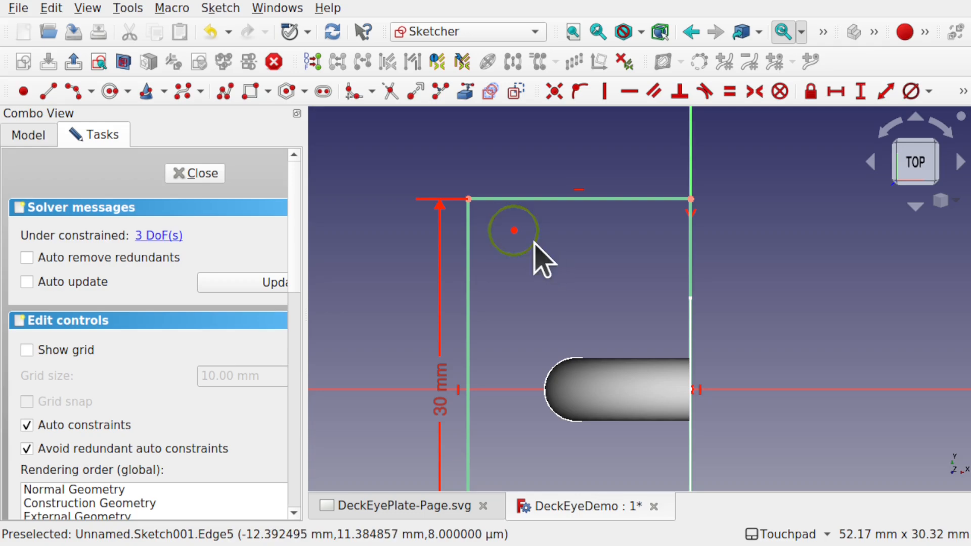
pyautogui.click(913, 91)
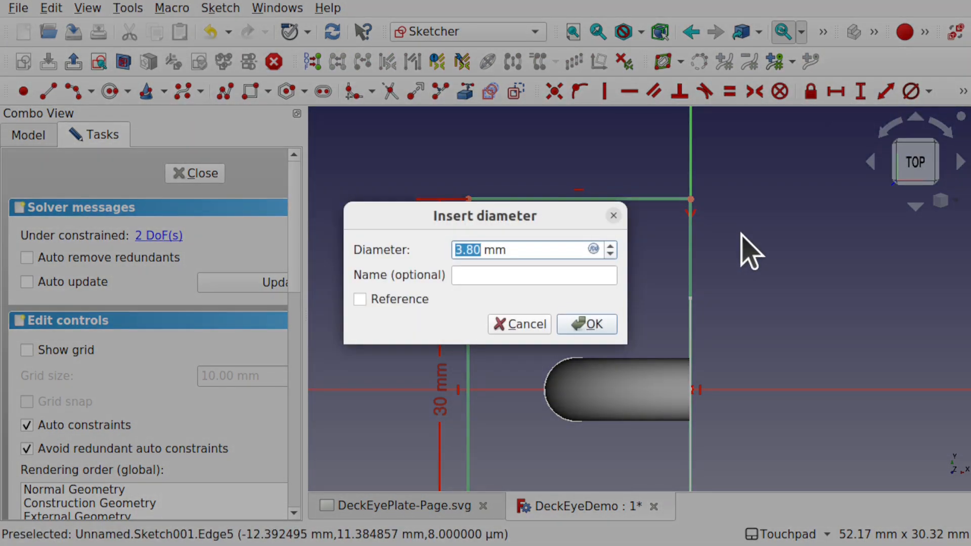
pyautogui.write('3')
pyautogui.press('Return')
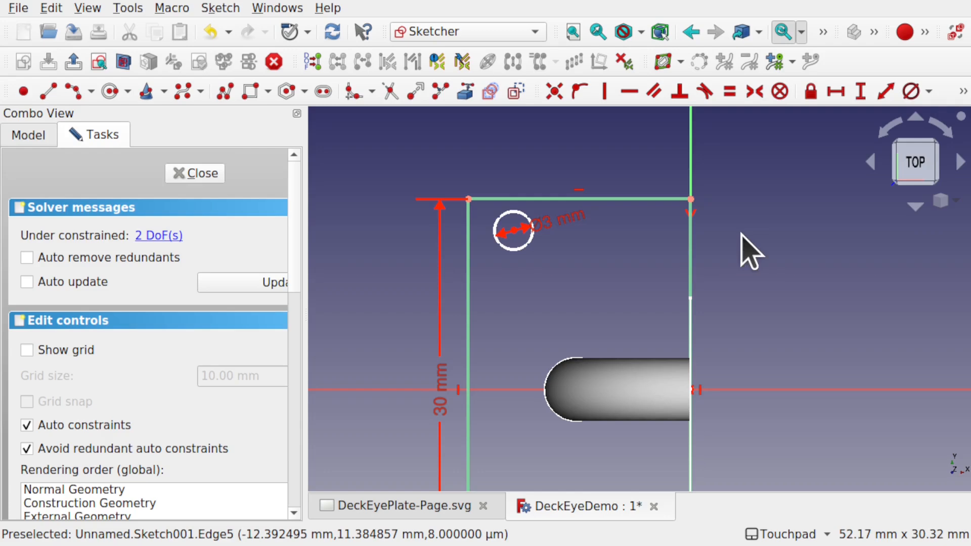
# Constrain the circle's centre 5 mm horizontally and 5 mm vertically from the plate's upper-left corner.
pyautogui.click(467, 200)
pyautogui.click(835, 94)
pyautogui.write('9')
pyautogui.click(577, 320)
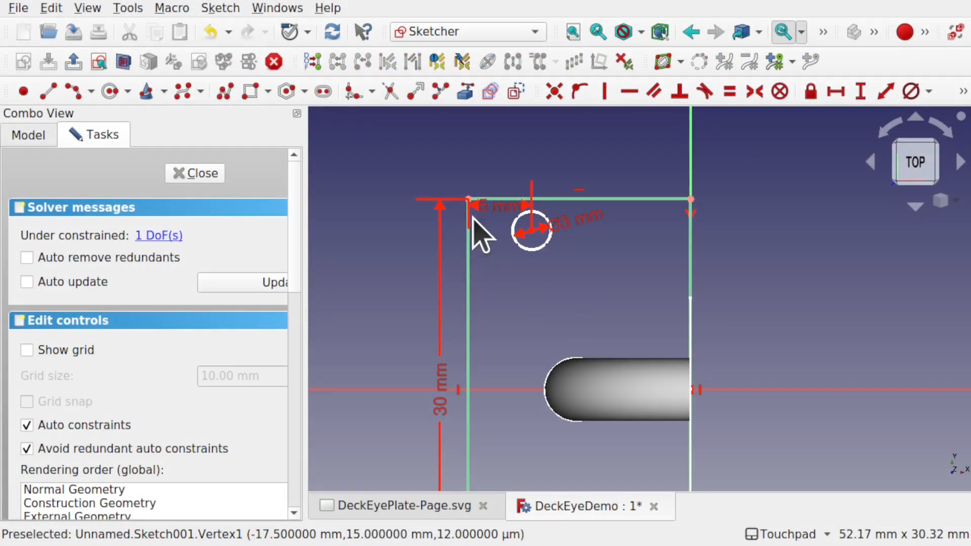
pyautogui.click(531, 232)
pyautogui.click(861, 92)
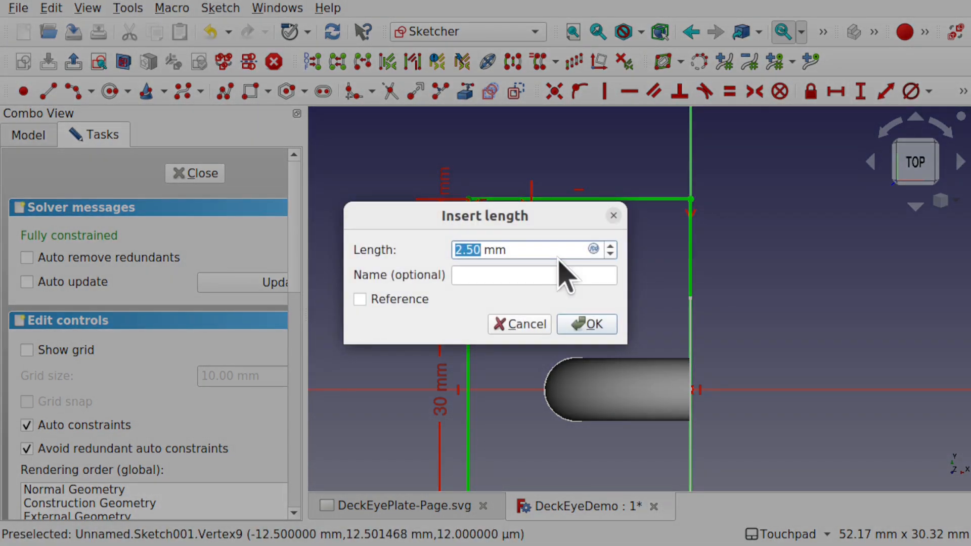
pyautogui.press('Return')
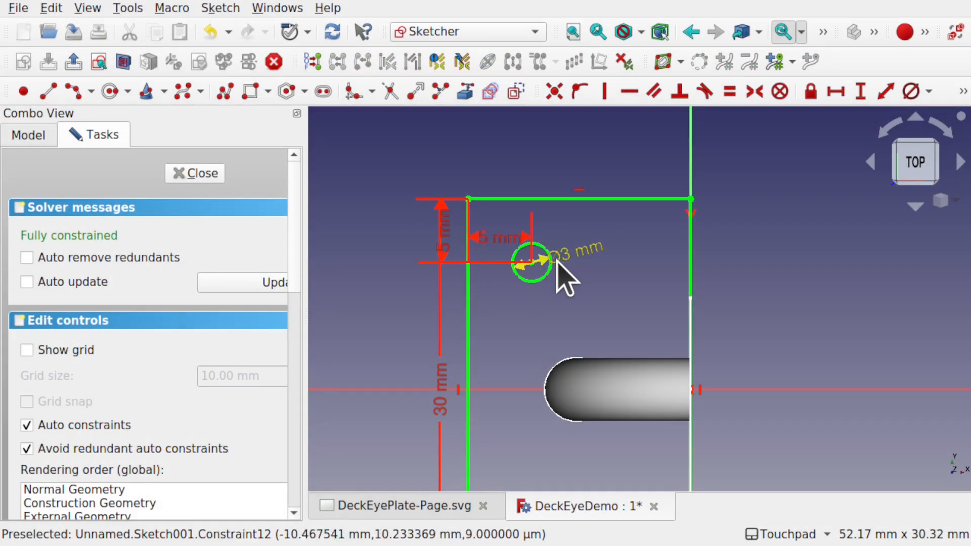
# Mirror the 3 mm circle about the sketch's horizontal axis.
pyautogui.click(546, 277)
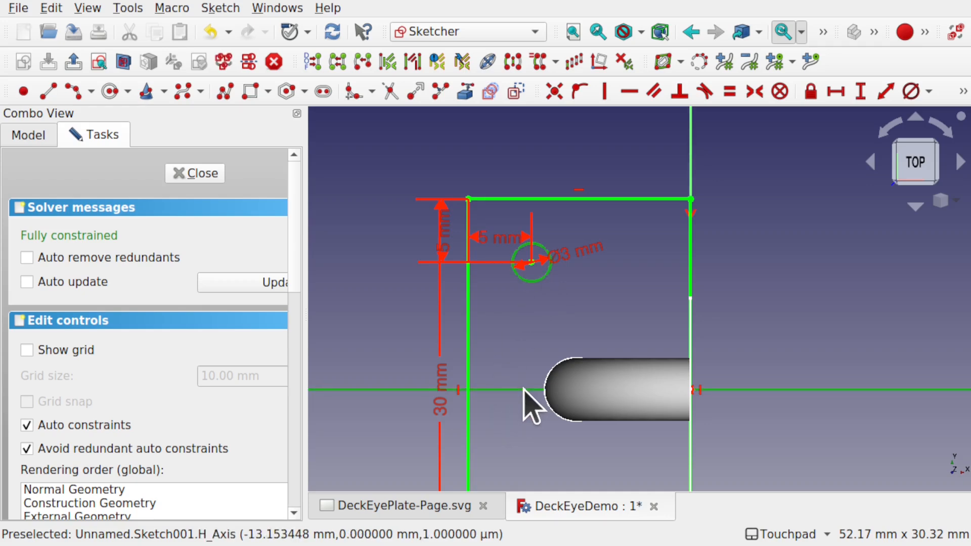
pyautogui.click(513, 62)
pyautogui.scroll(-2, 539, 387)
pyautogui.keyDown('shift'); pyautogui.moveTo(546, 426); pyautogui.dragTo(540, 297); pyautogui.keyUp('shift')
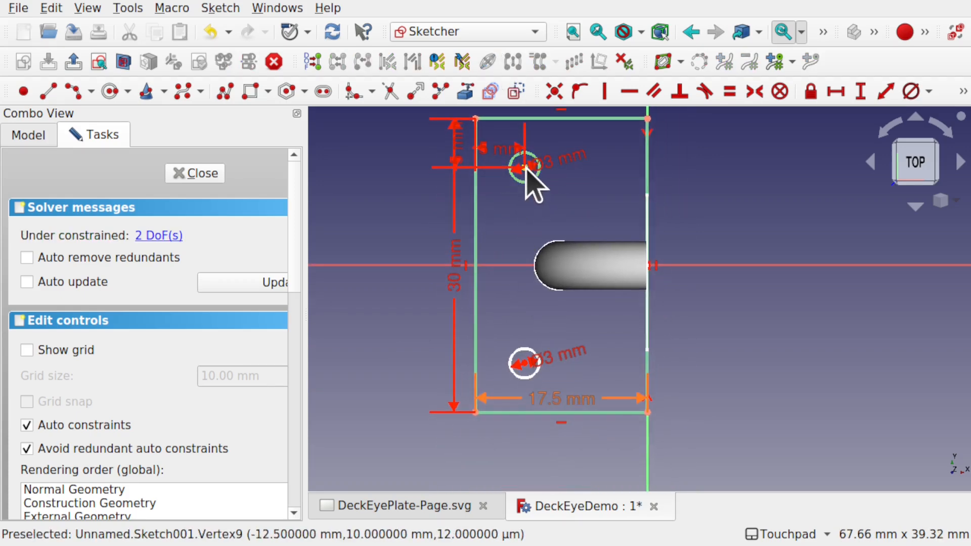
# Align the two circle centres vertically, constrain the lower one 5 mm above the plate's lower-left corner, and close the sketch.
pyautogui.click(525, 363)
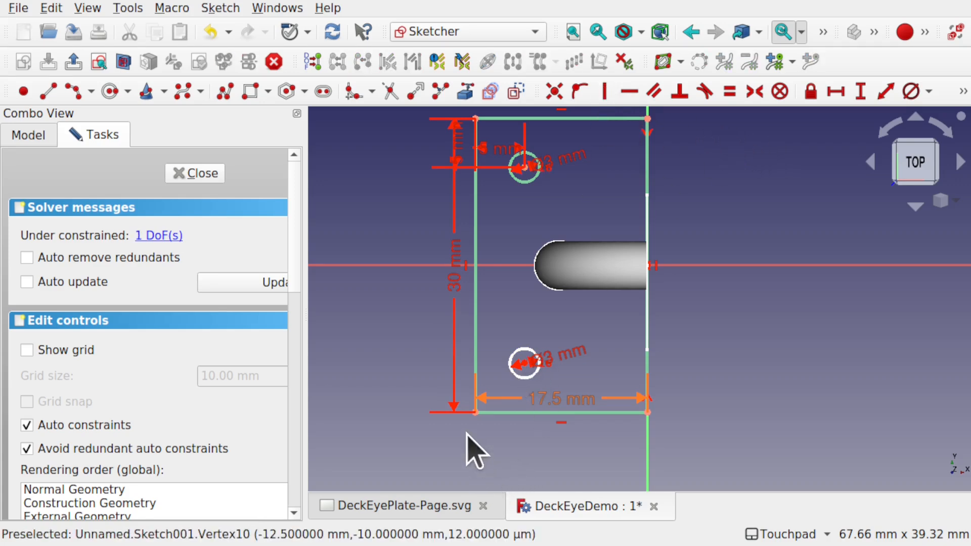
pyautogui.click(524, 363)
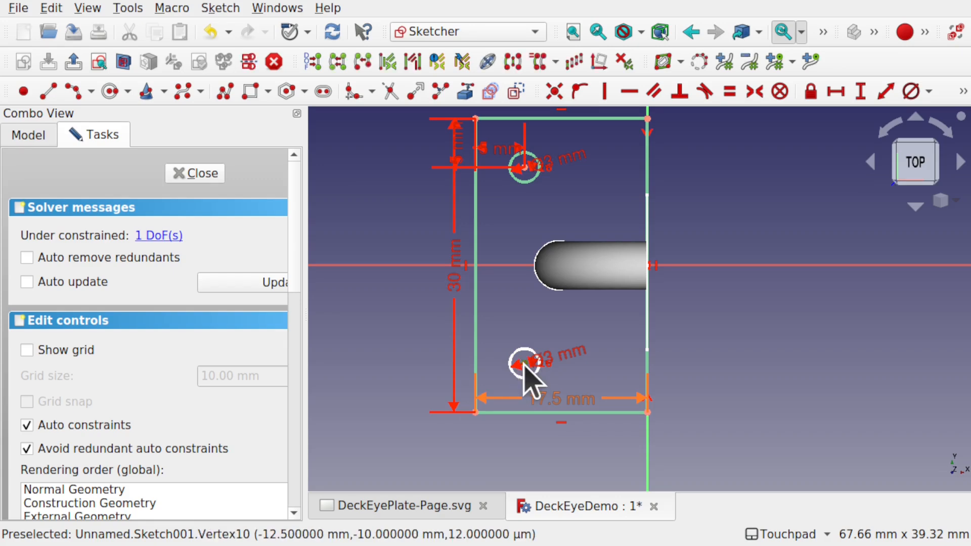
pyautogui.click(476, 413)
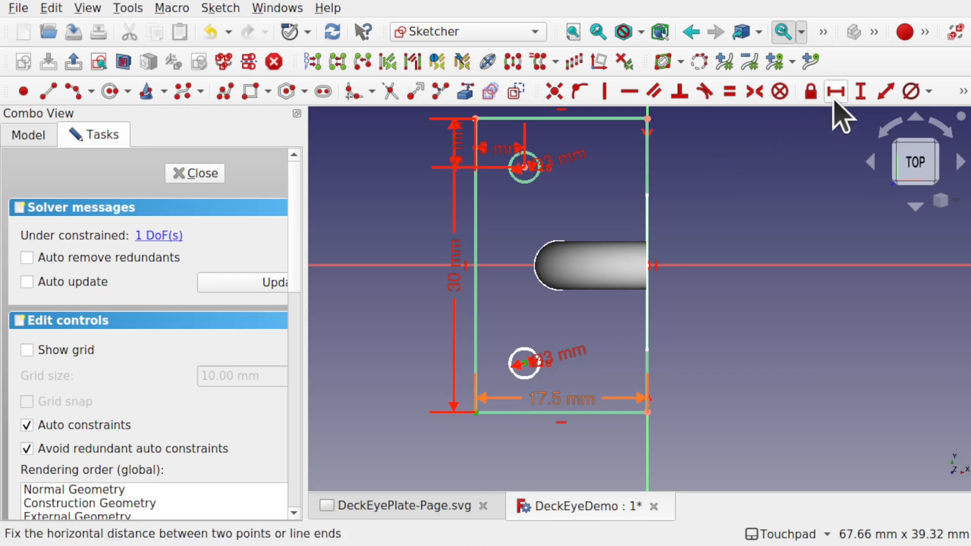
pyautogui.click(858, 92)
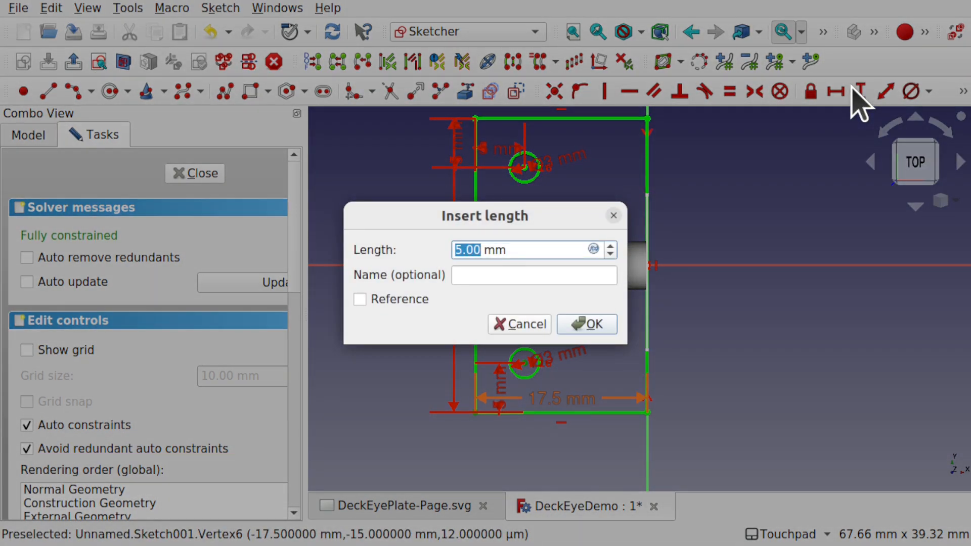
pyautogui.press('Return')
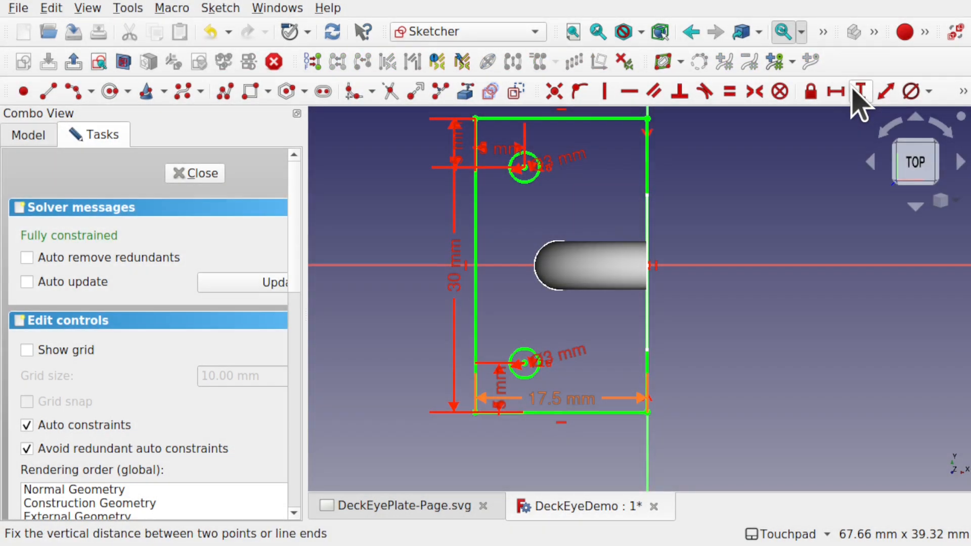
pyautogui.click(207, 173)
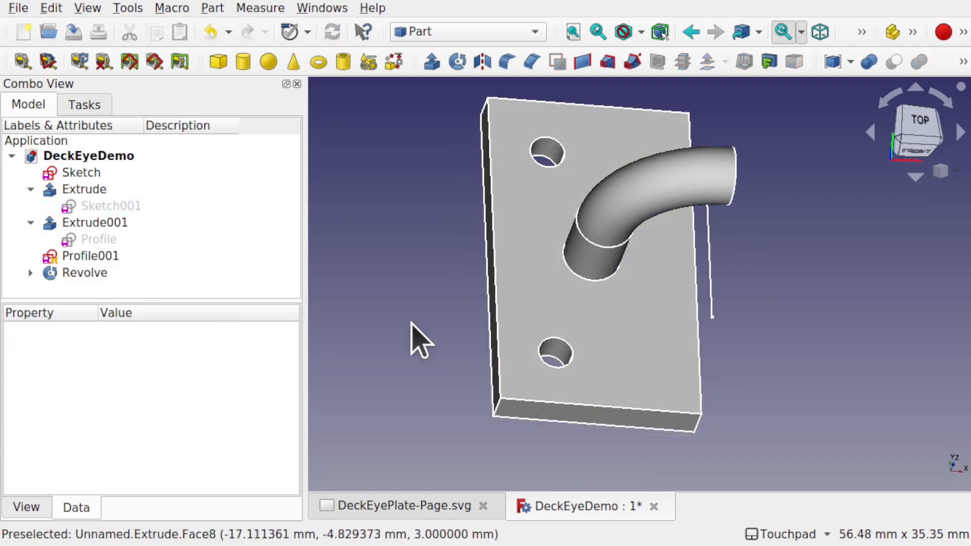
# Unite the plate, the straight eye leg and the revolved bend into one solid with a Boolean union.
pyautogui.click(626, 365)
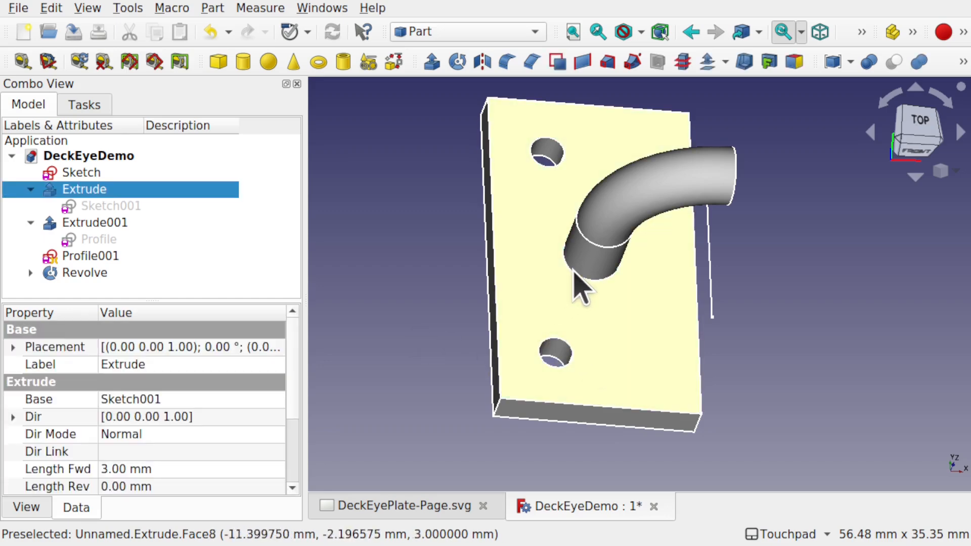
pyautogui.keyDown('ctrl'); pyautogui.click(596, 278); pyautogui.keyUp('ctrl')
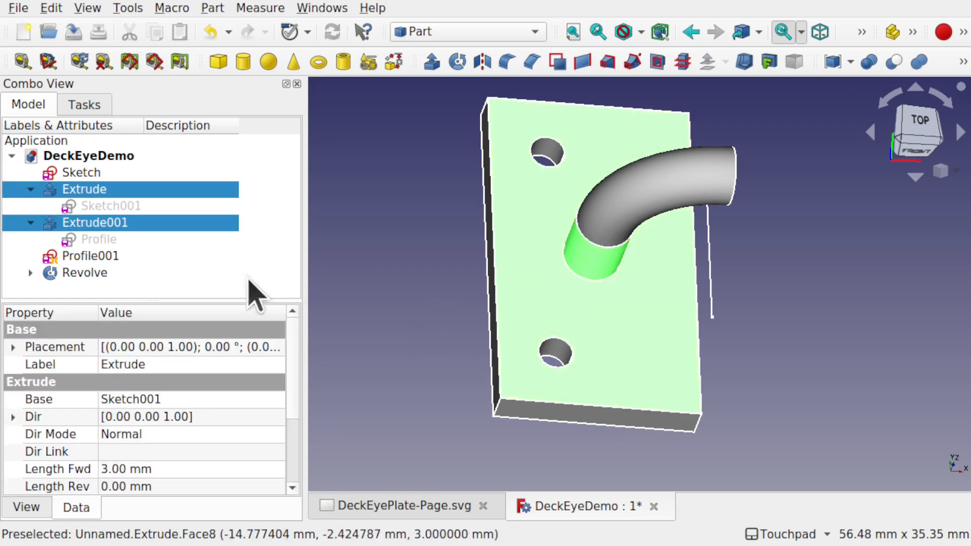
pyautogui.keyDown('ctrl'); pyautogui.click(649, 188); pyautogui.keyUp('ctrl')
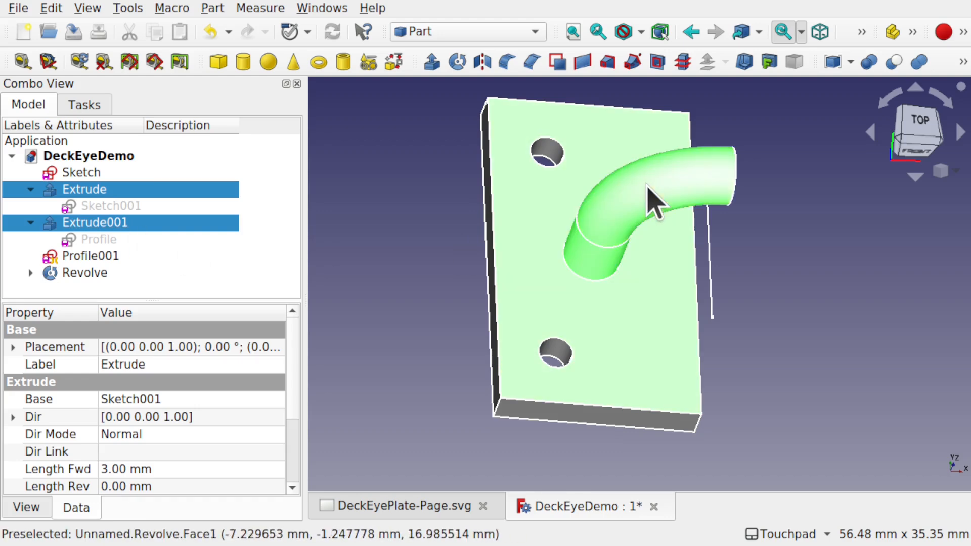
pyautogui.click(216, 10)
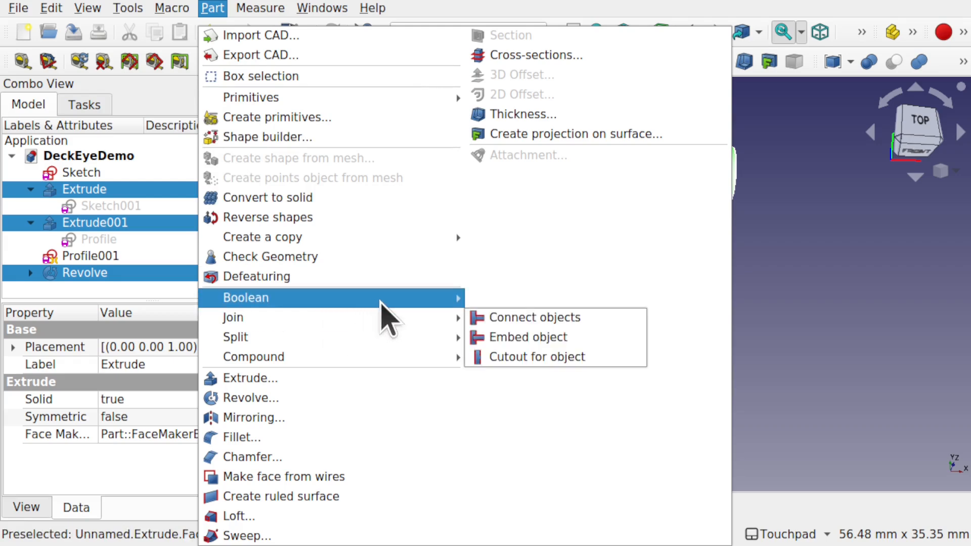
pyautogui.moveTo(381, 301)
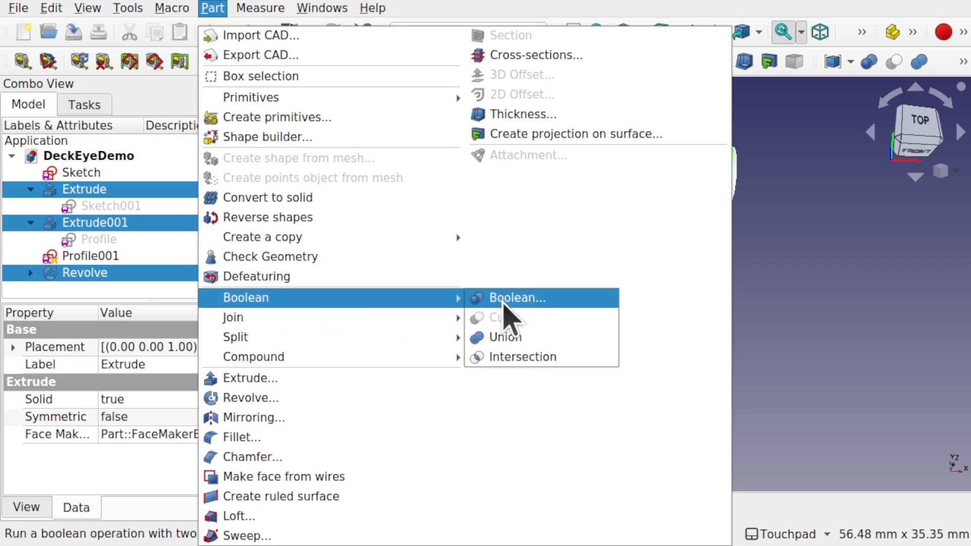
pyautogui.click(534, 335)
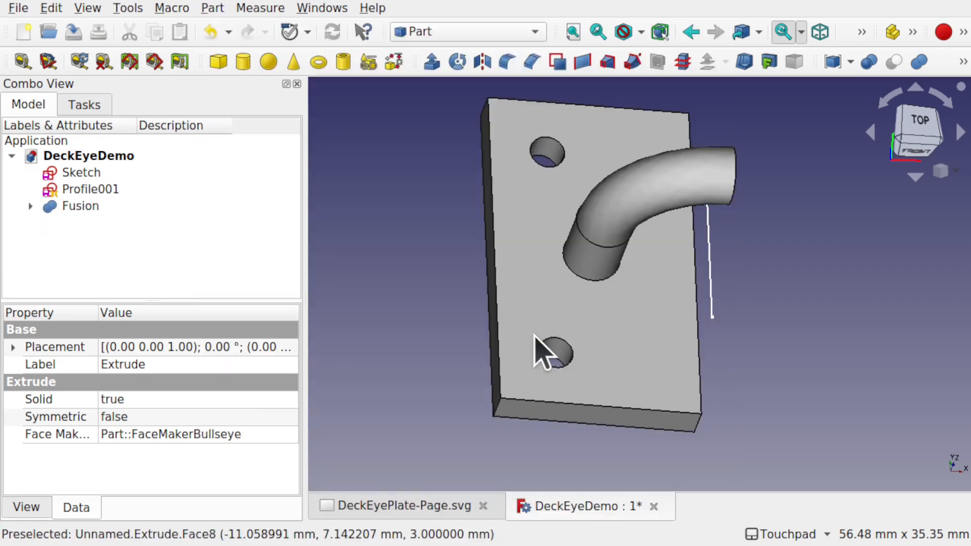
pyautogui.click(79, 206)
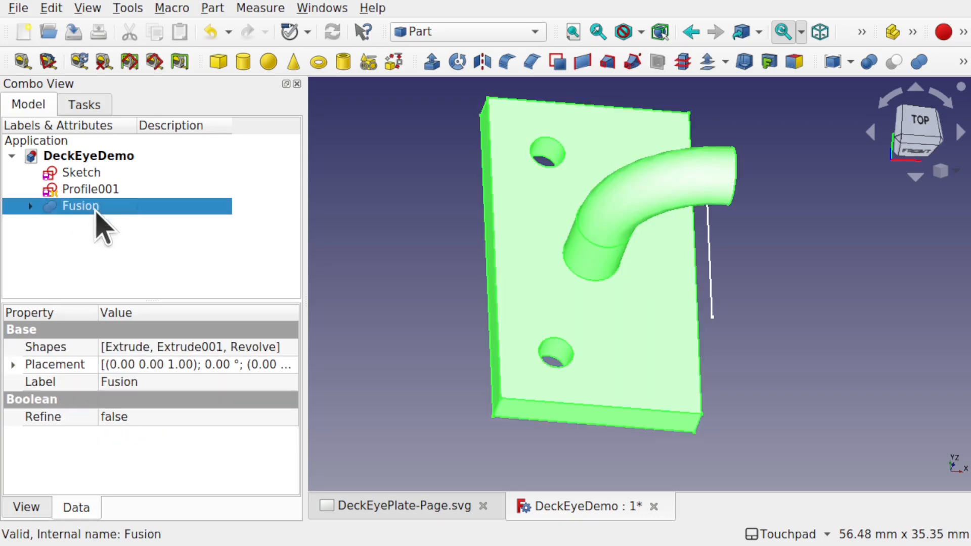
pyautogui.click(426, 292)
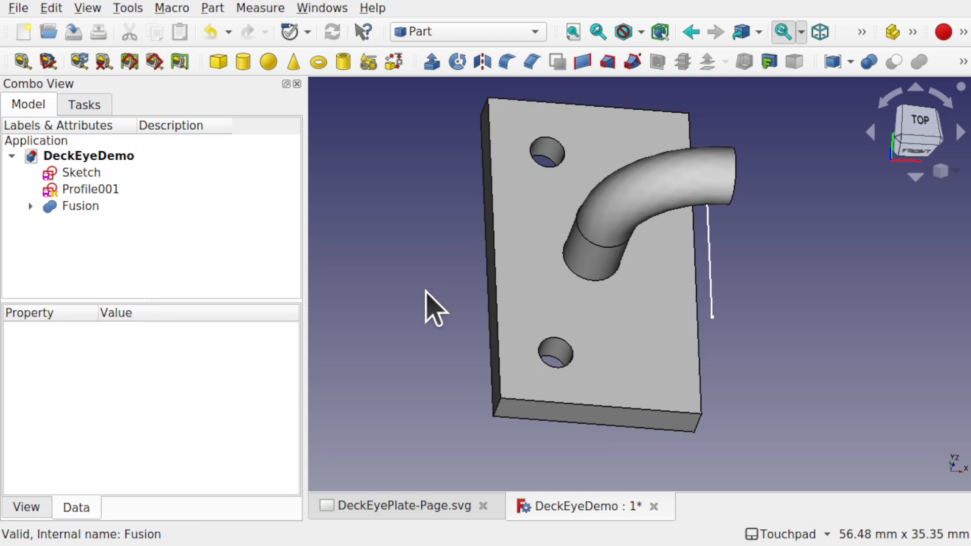
# Chamfer the upper rims of both screw holes with a constant length of 1 mm.
pyautogui.click(572, 362)
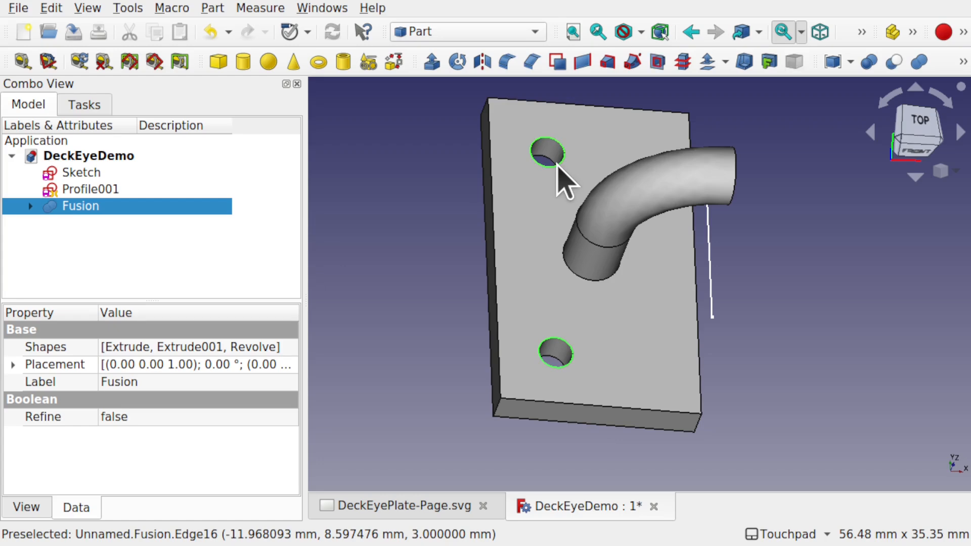
pyautogui.click(212, 8)
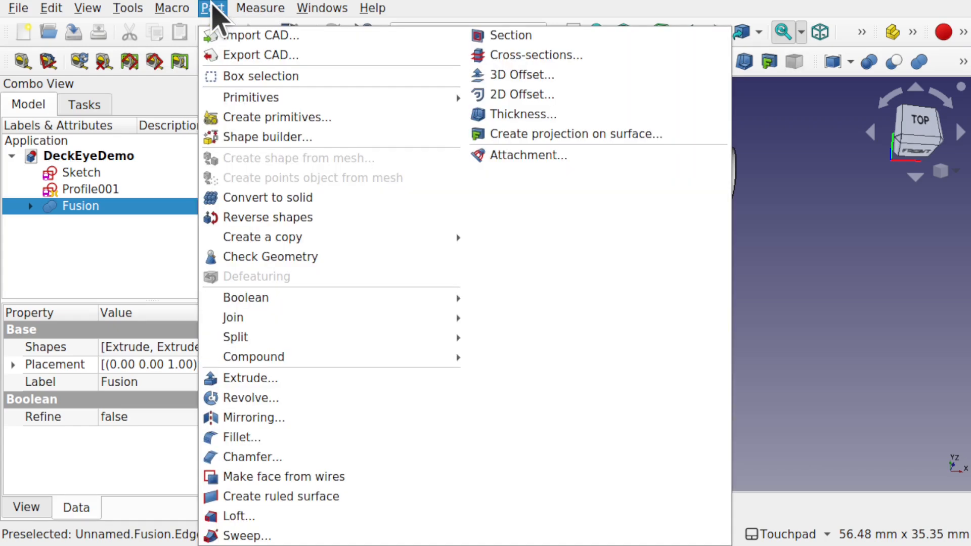
pyautogui.click(302, 468)
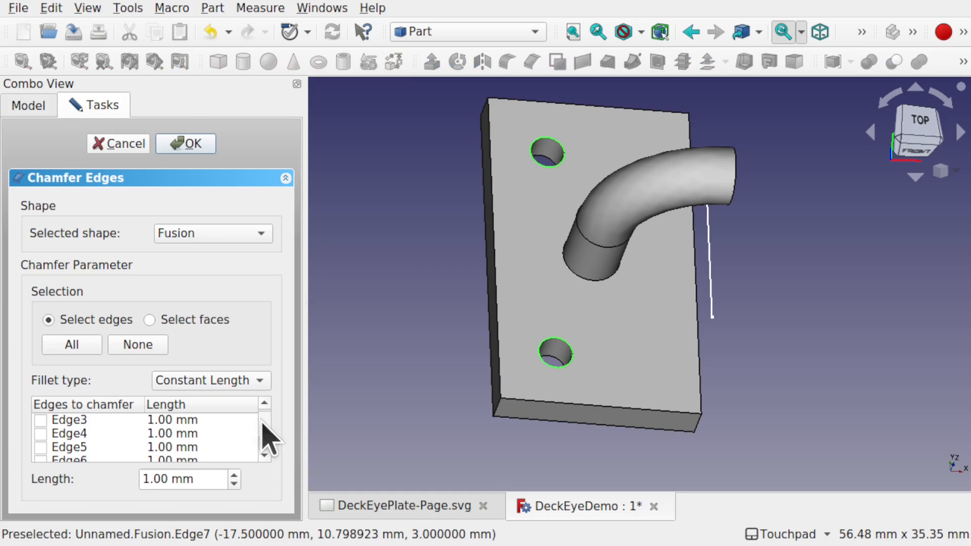
pyautogui.moveTo(267, 431); pyautogui.dragTo(272, 463)
pyautogui.moveTo(262, 431); pyautogui.dragTo(262, 431)
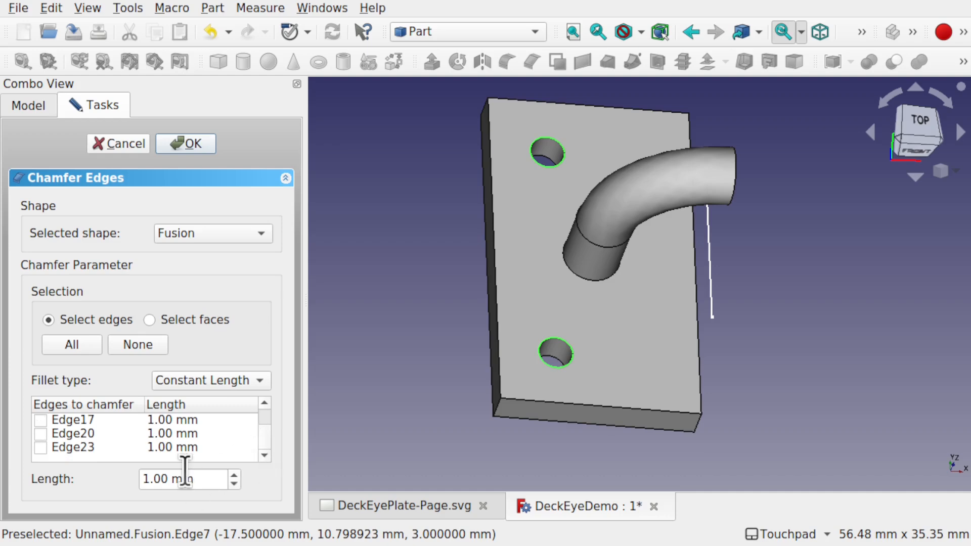
pyautogui.click(190, 145)
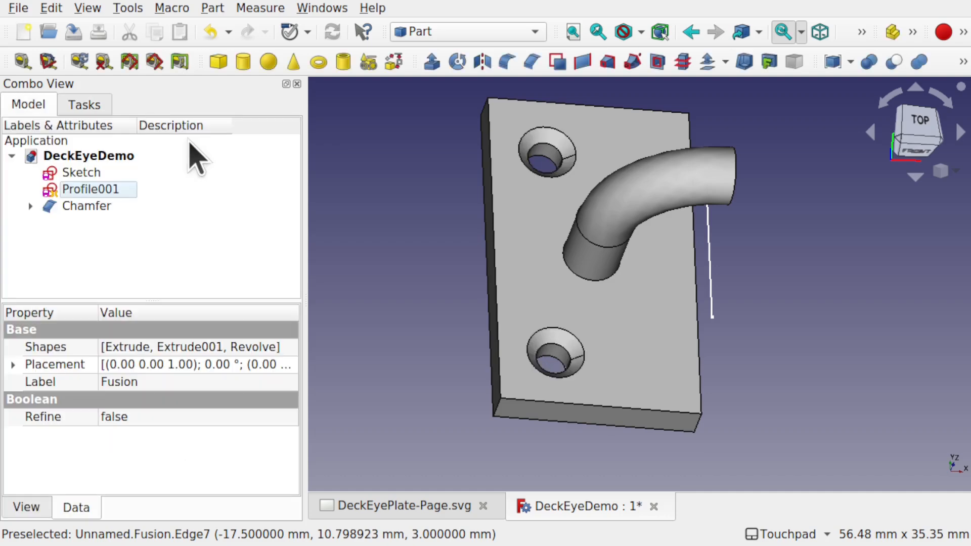
# Fillet the two vertical corner edges on the plate's outer side, opposite the mirror plane.
pyautogui.click(498, 411)
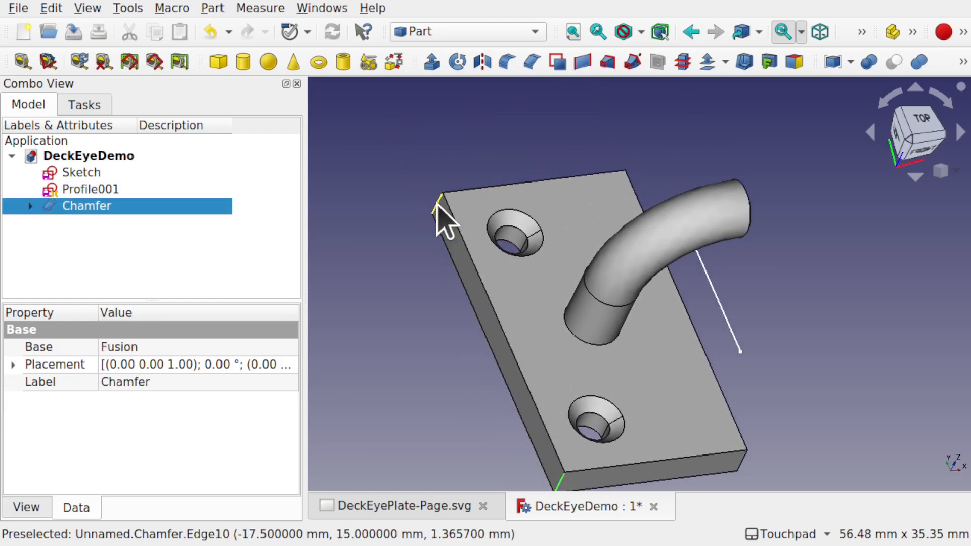
pyautogui.click(437, 206)
pyautogui.click(212, 8)
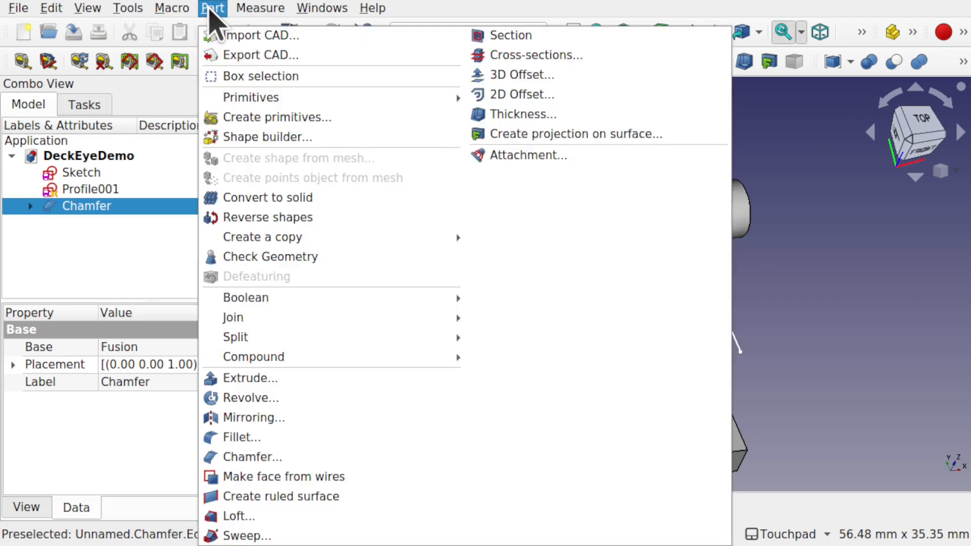
pyautogui.click(278, 438)
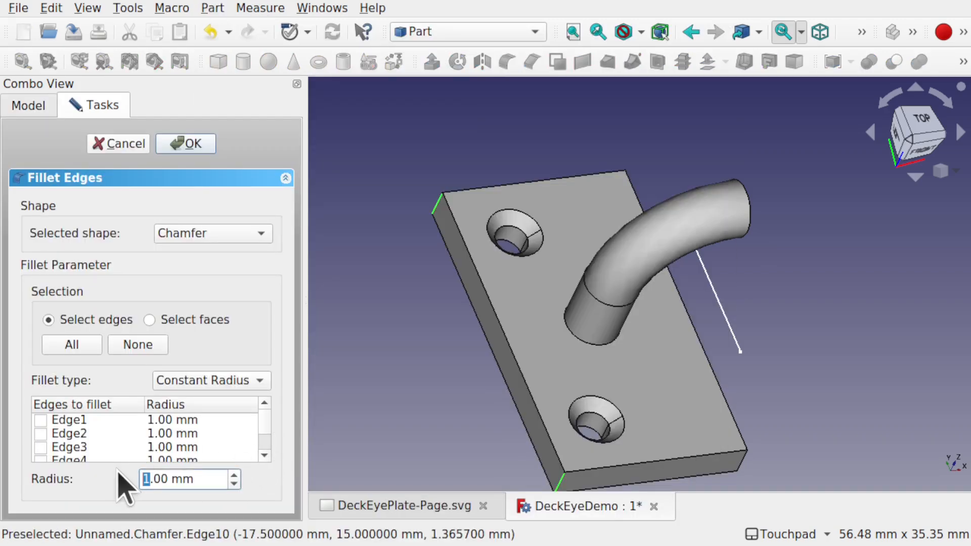
pyautogui.click(193, 145)
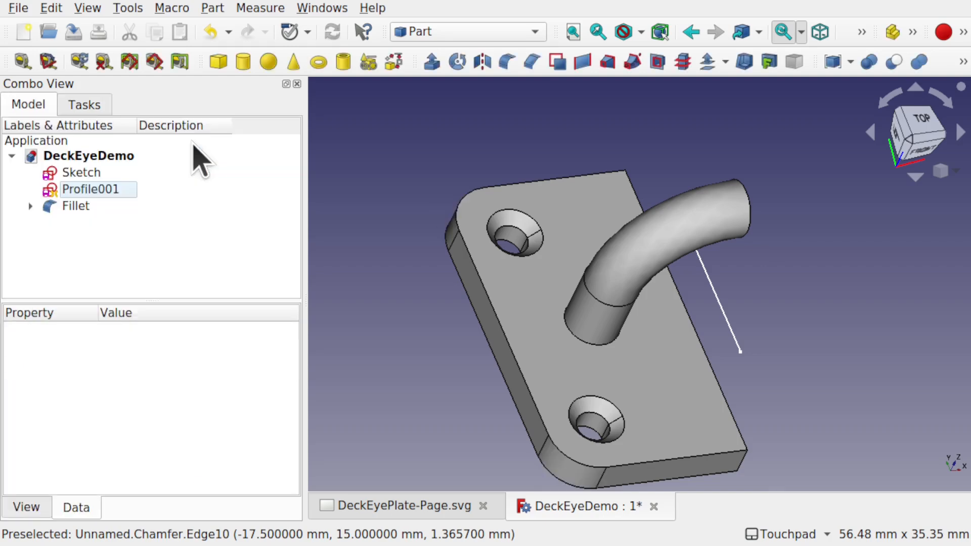
# Fillet the plate's top outer edges and rounded corners with a 1 mm constant radius, excluding the edge on the mirror plane.
pyautogui.click(679, 459)
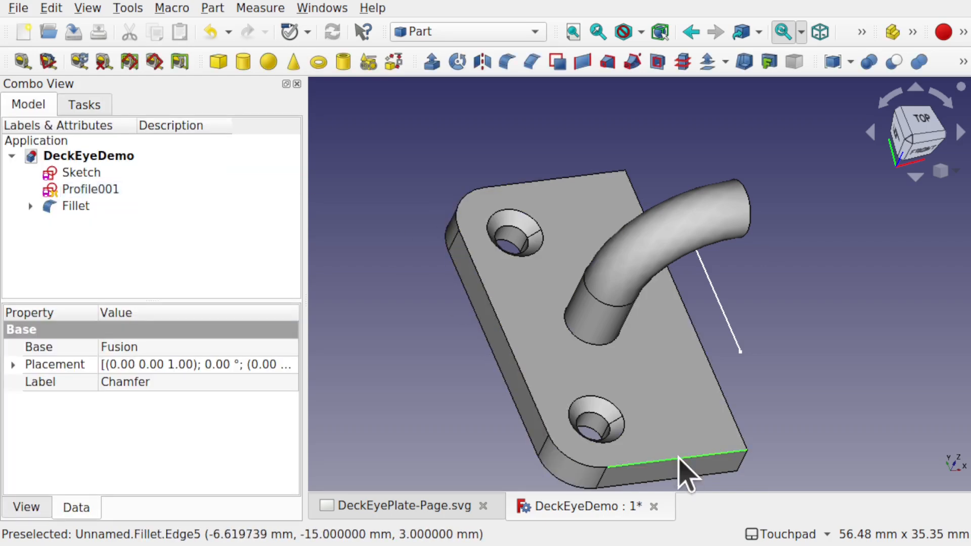
pyautogui.keyDown('ctrl'); pyautogui.click(591, 465); pyautogui.keyUp('ctrl')
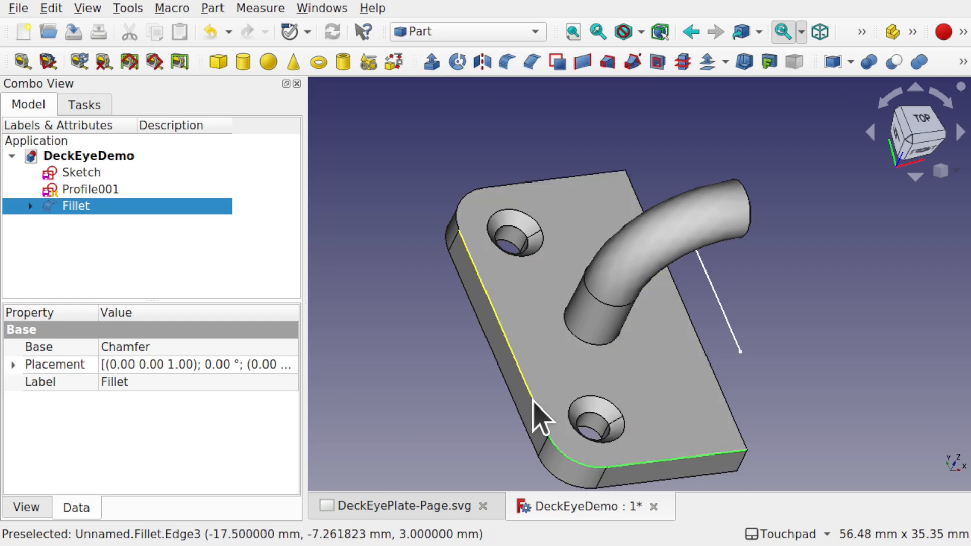
pyautogui.keyDown('ctrl'); pyautogui.click(532, 402); pyautogui.keyUp('ctrl')
pyautogui.keyDown('ctrl'); pyautogui.click(461, 213); pyautogui.keyUp('ctrl')
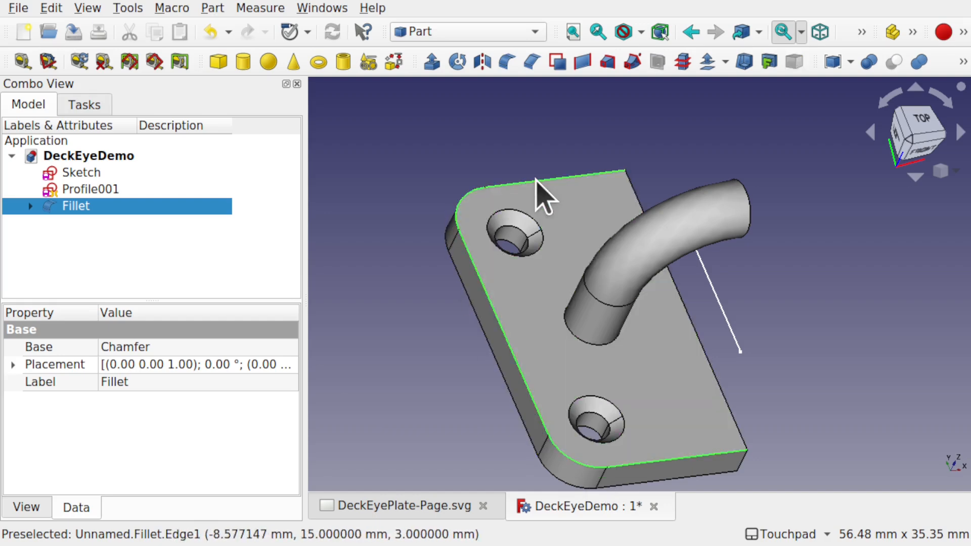
pyautogui.click(508, 64)
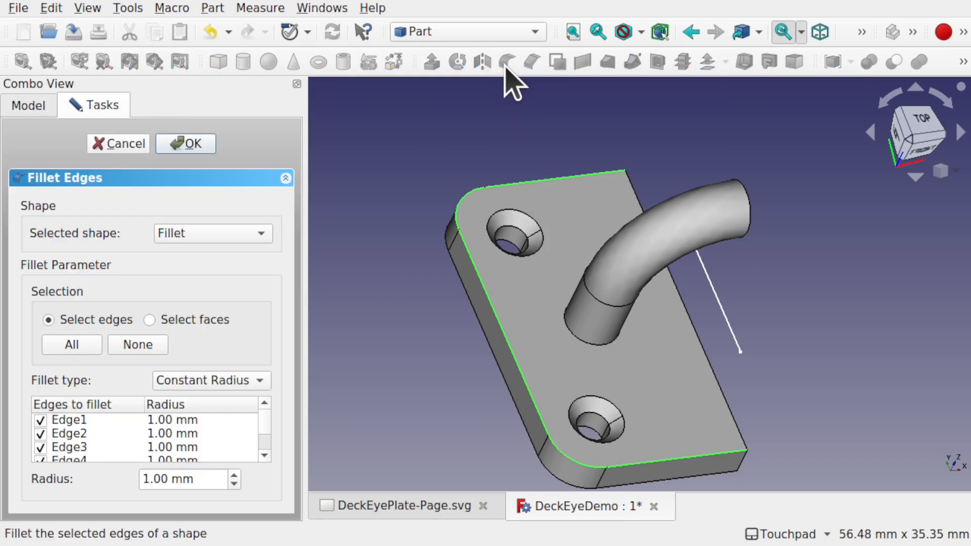
pyautogui.click(188, 144)
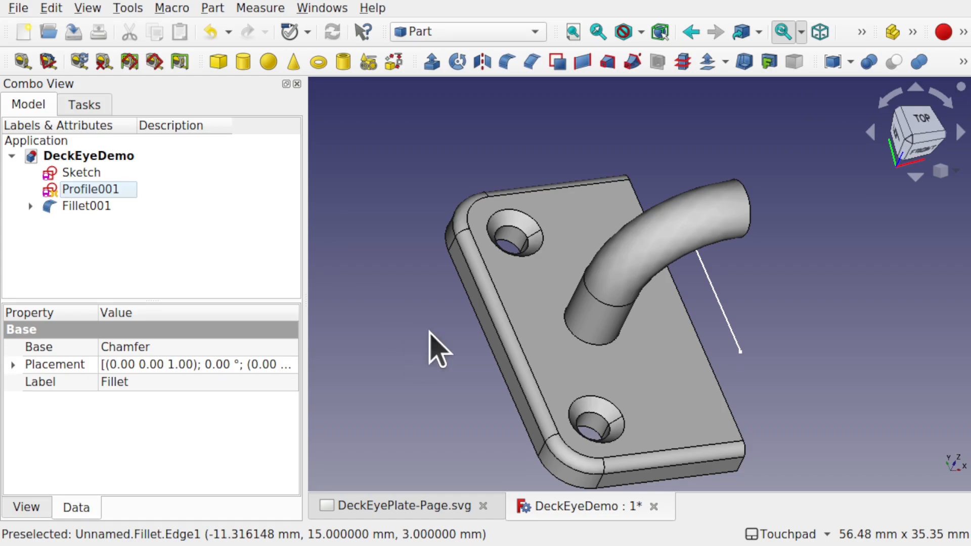
# Mirror the filleted half of the deck eye about the YZ plane with the base point at the origin.
pyautogui.keyDown('shift'); pyautogui.moveTo(628, 399); pyautogui.dragTo(571, 357, button='middle'); pyautogui.keyUp('shift')
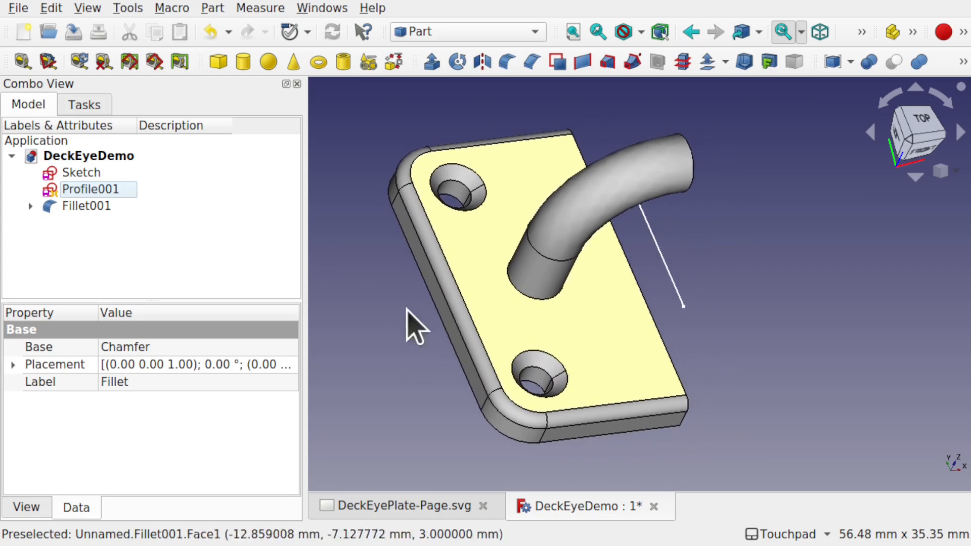
pyautogui.click(81, 206)
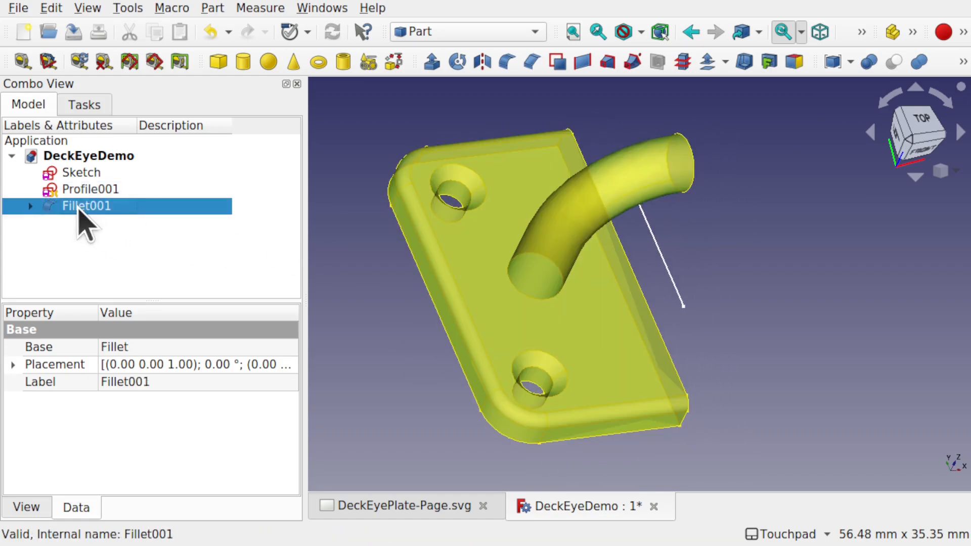
pyautogui.click(213, 8)
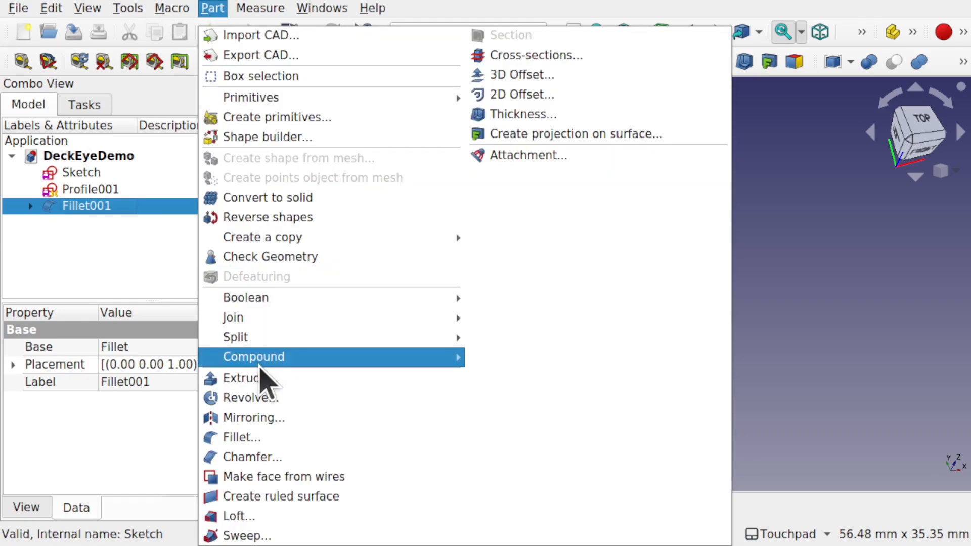
pyautogui.click(273, 418)
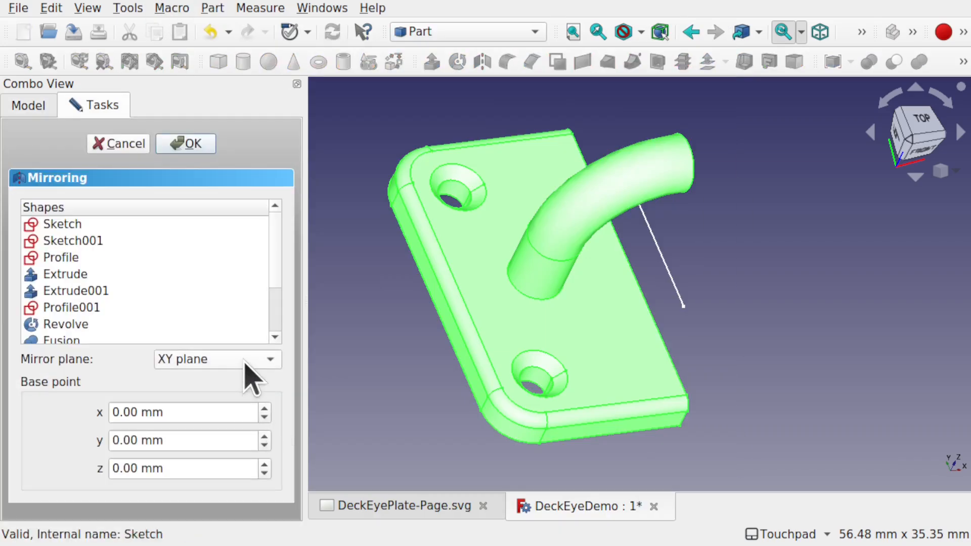
pyautogui.click(250, 380)
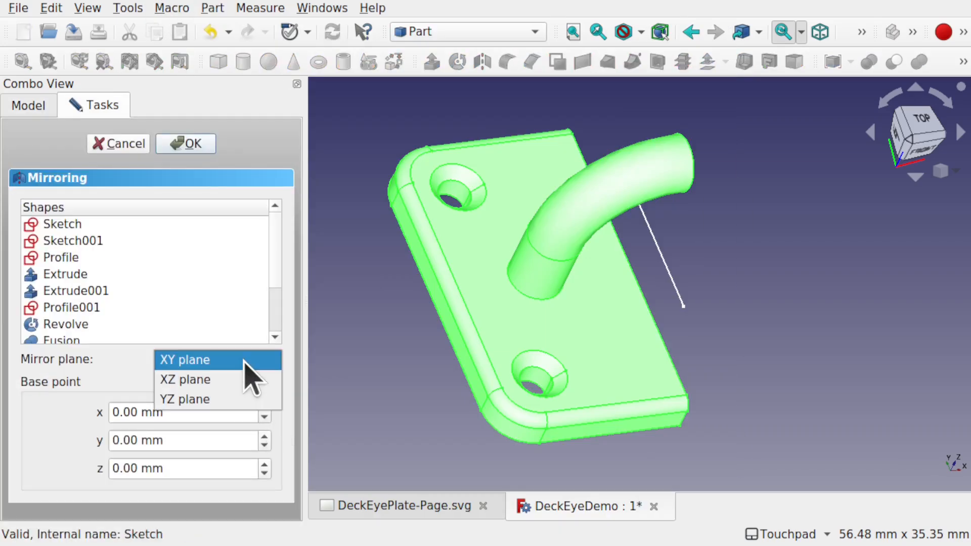
pyautogui.click(242, 400)
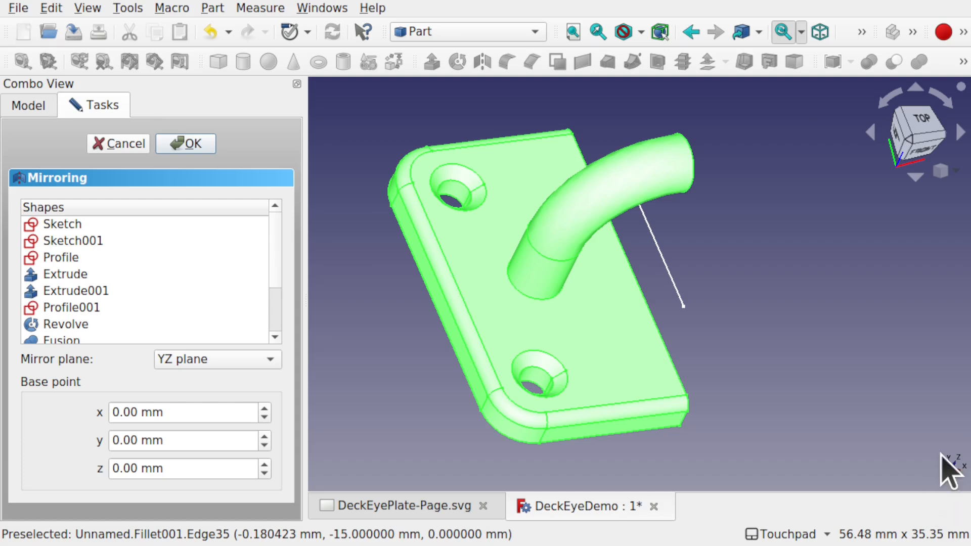
pyautogui.click(185, 143)
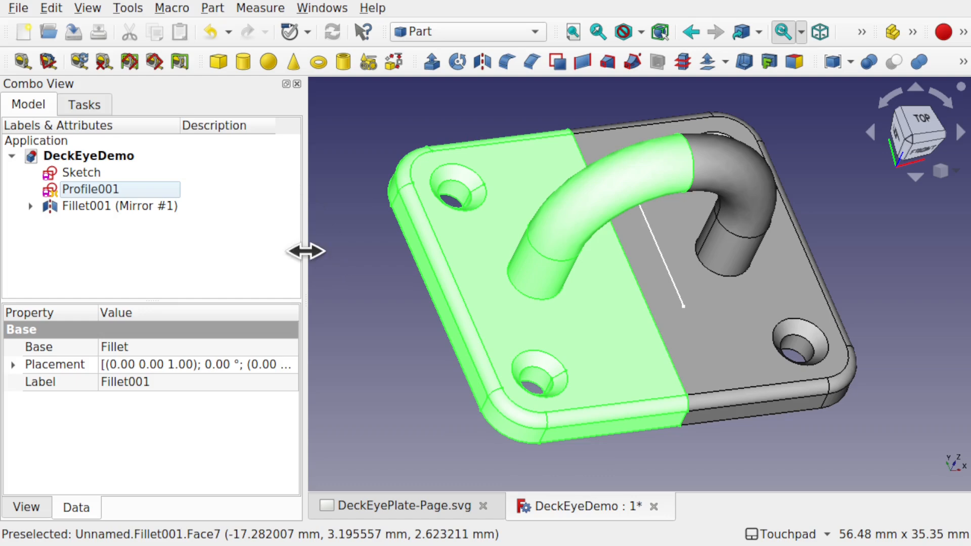
pyautogui.click(347, 303)
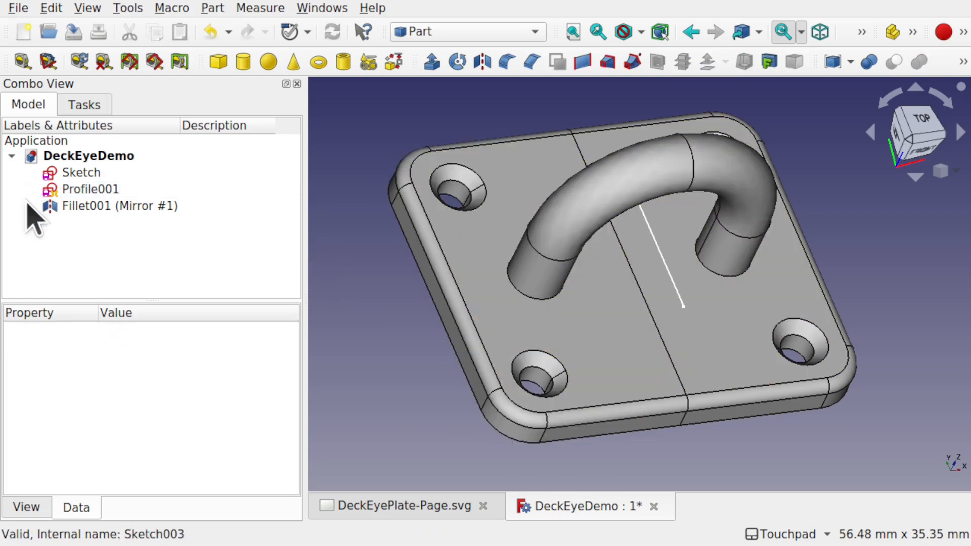
# Fuse the filleted half of the deck eye with its mirrored copy using a Boolean union.
pyautogui.click(30, 206)
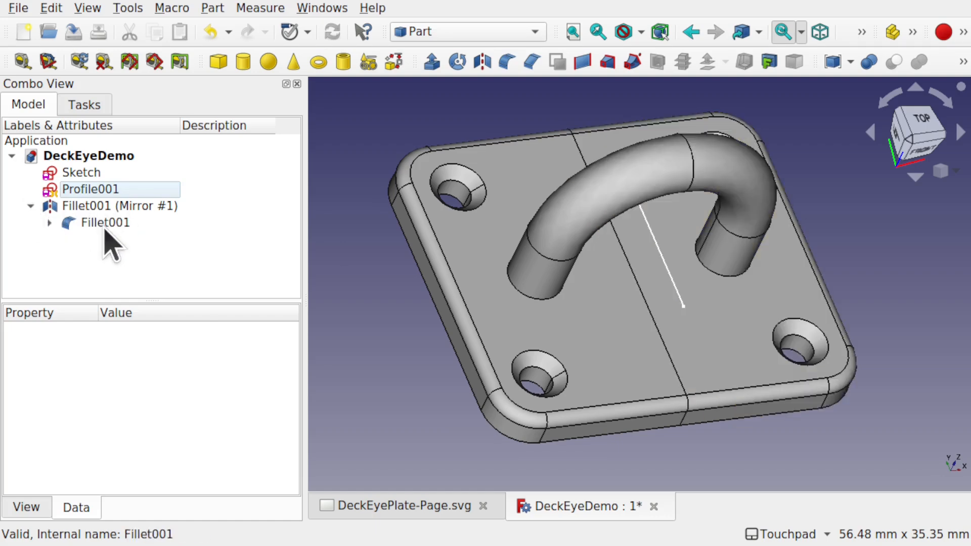
pyautogui.click(98, 223)
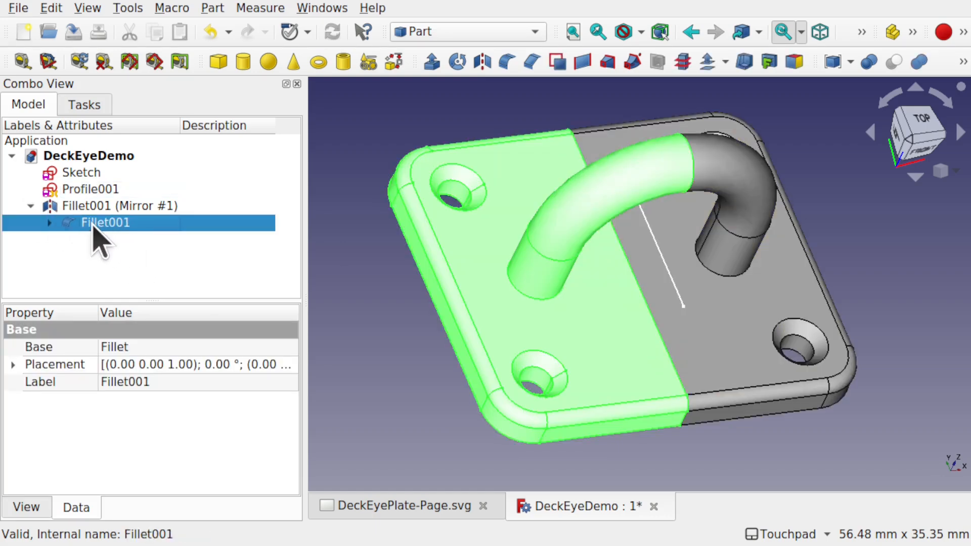
pyautogui.click(105, 205)
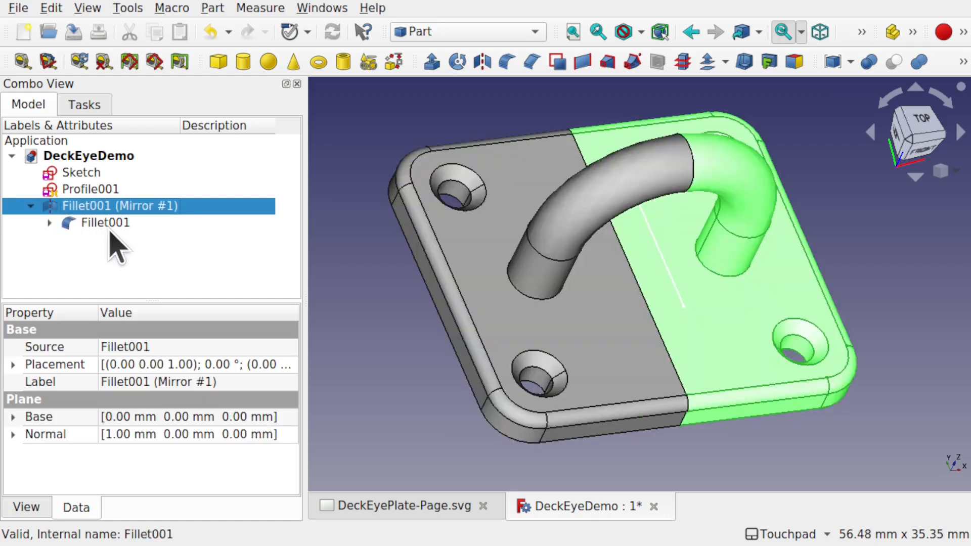
pyautogui.click(108, 223)
pyautogui.keyDown('ctrl'); pyautogui.click(127, 206); pyautogui.keyUp('ctrl')
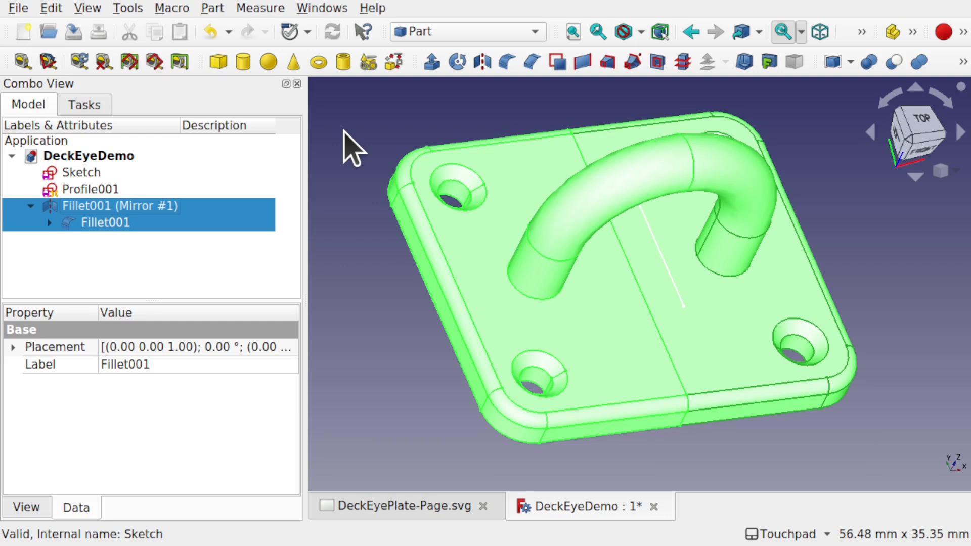
pyautogui.click(214, 9)
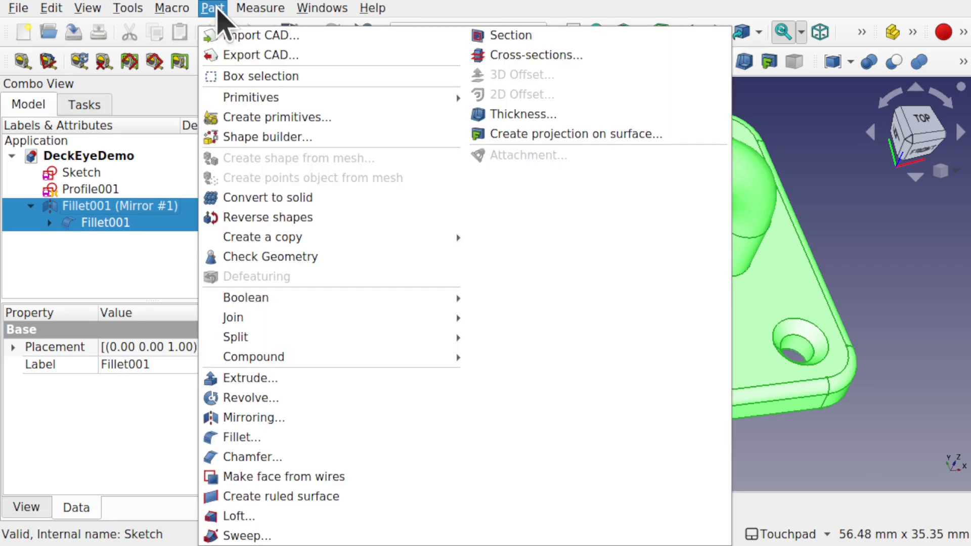
pyautogui.moveTo(350, 360)
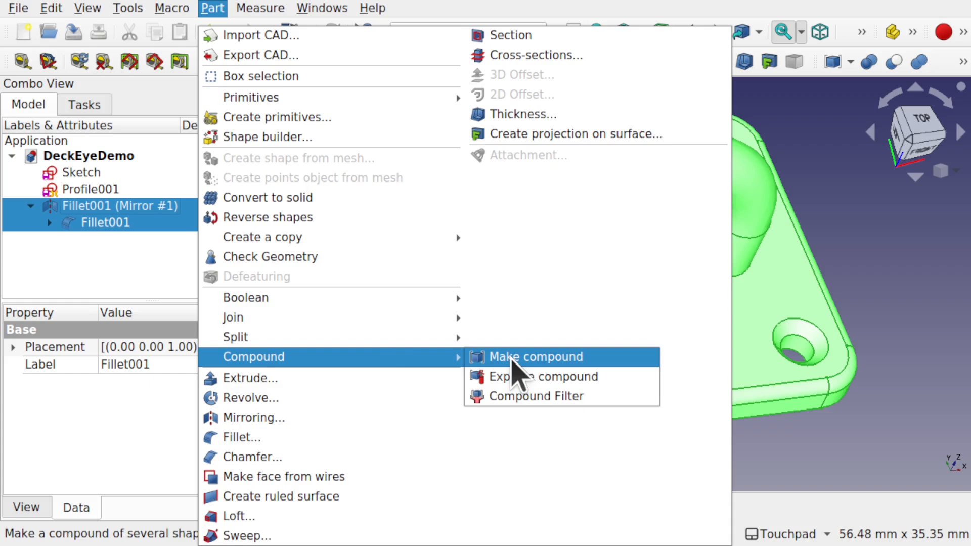
pyautogui.moveTo(278, 309)
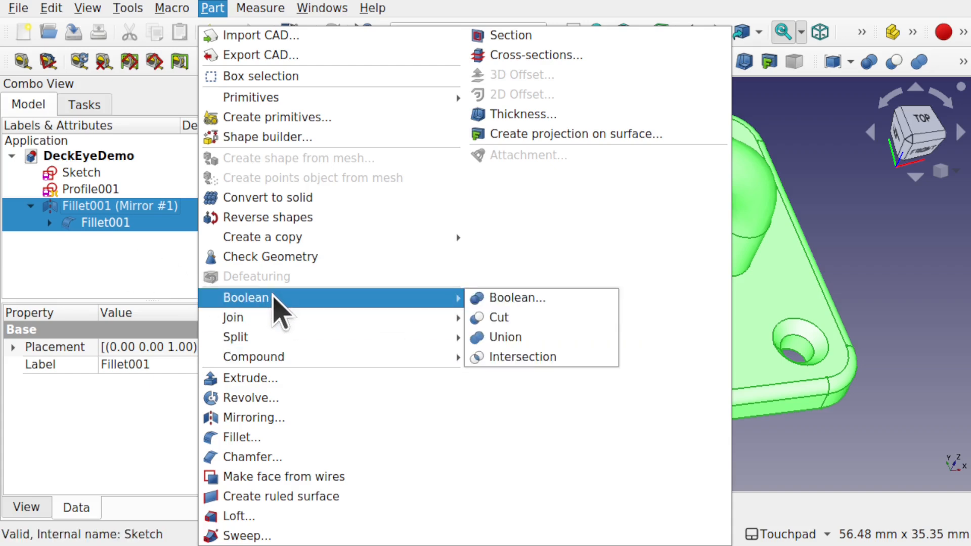
pyautogui.click(508, 336)
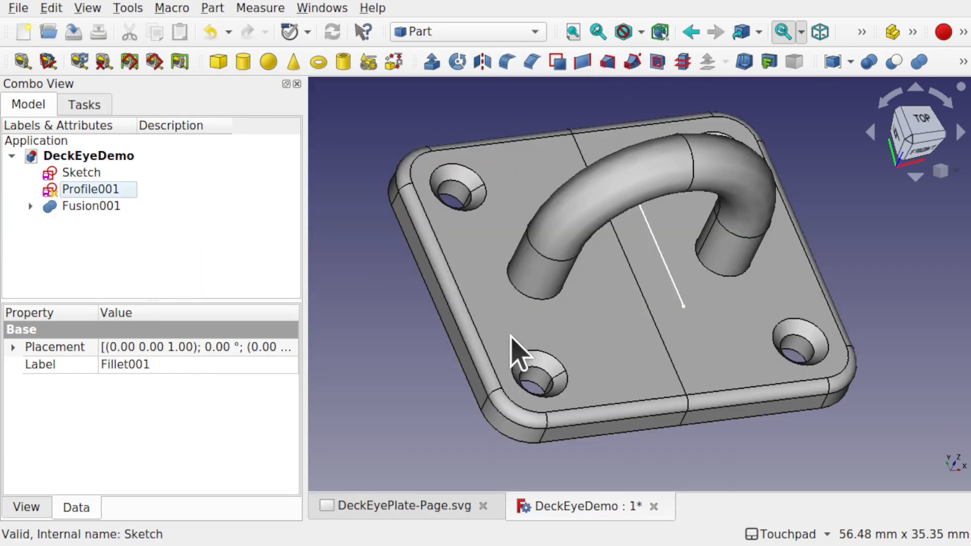
# Set the Refine property of the fusion of both deck eye halves to true to remove the plate's centre seam.
pyautogui.click(106, 207)
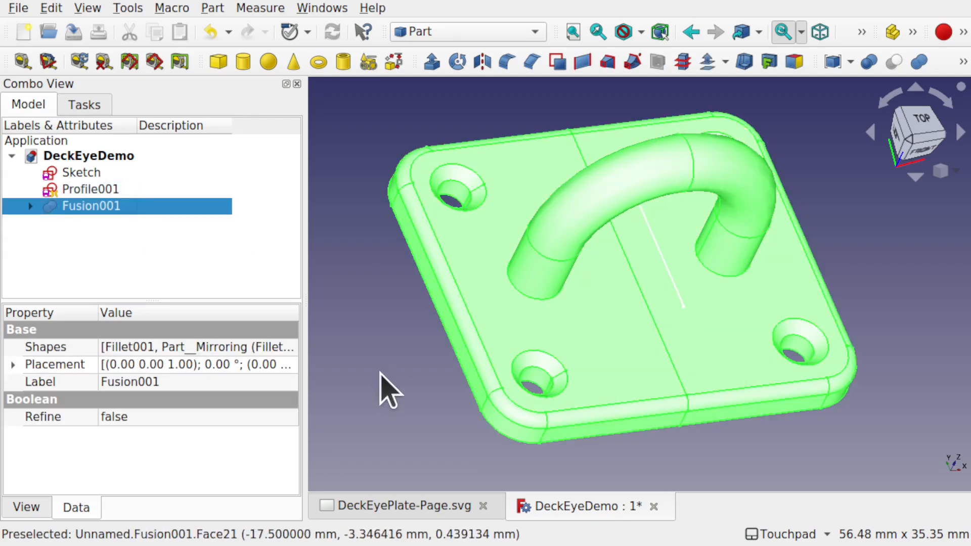
pyautogui.click(217, 418)
pyautogui.click(217, 420)
pyautogui.click(210, 439)
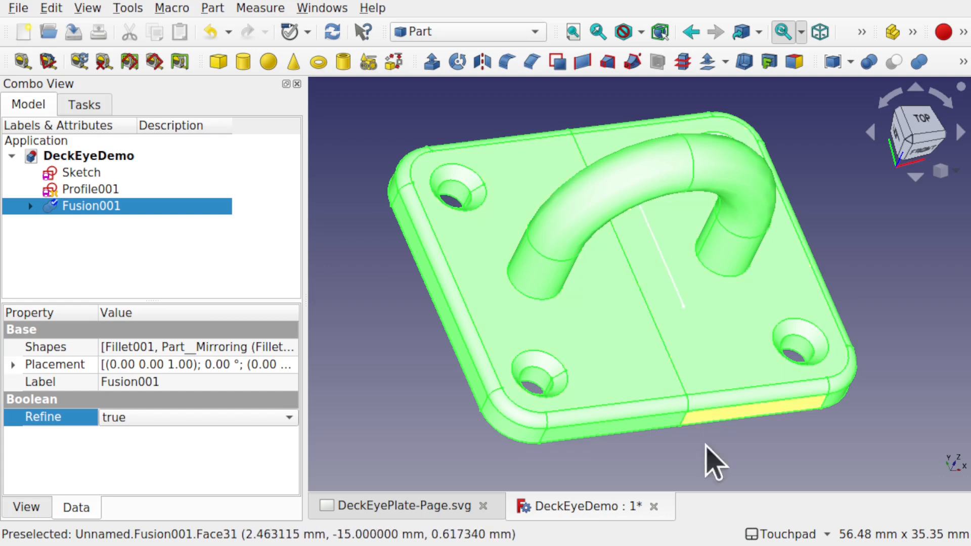
pyautogui.click(695, 460)
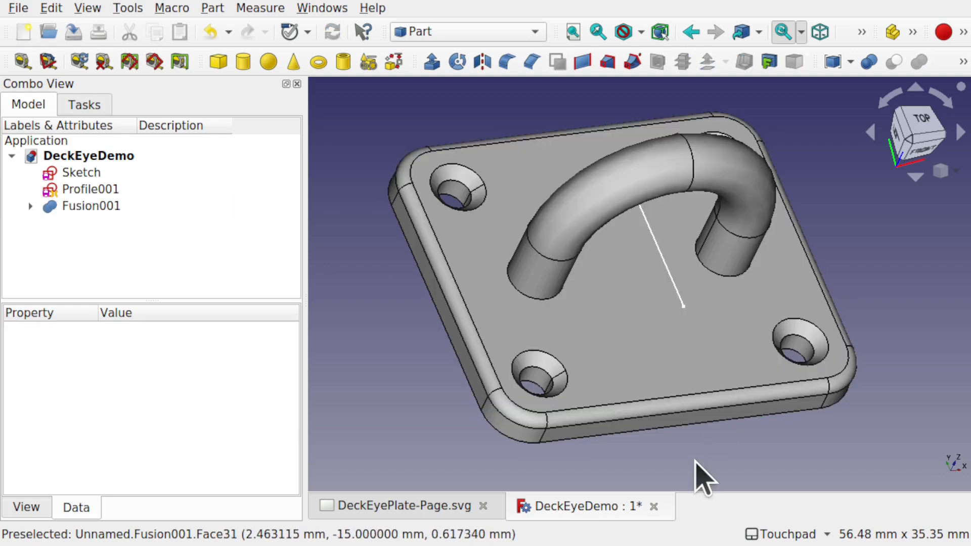
pyautogui.keyDown('shift'); pyautogui.moveTo(728, 456); pyautogui.dragTo(628, 324); pyautogui.keyUp('shift')
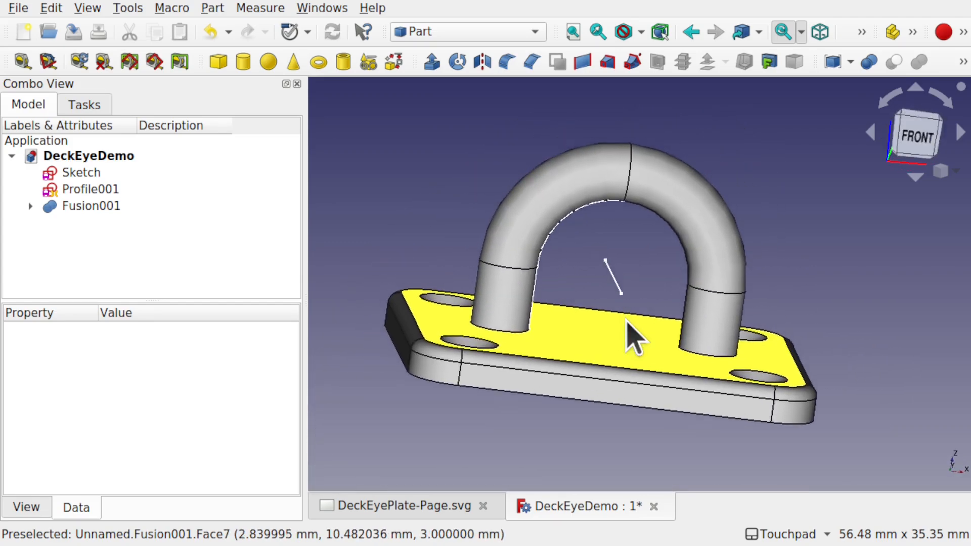